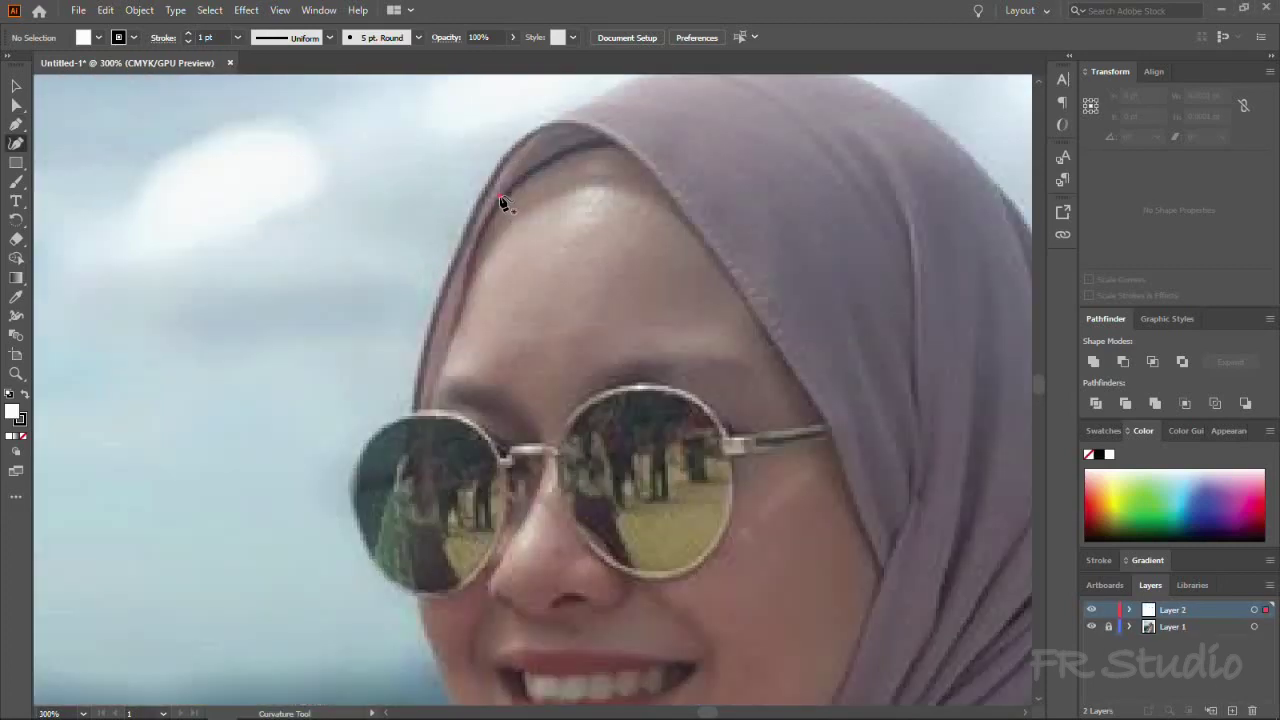
Step: Trace the face outline from the hijab edge down the left cheek and around the chin
{"action": "left_click", "coordinate": [500, 198]}
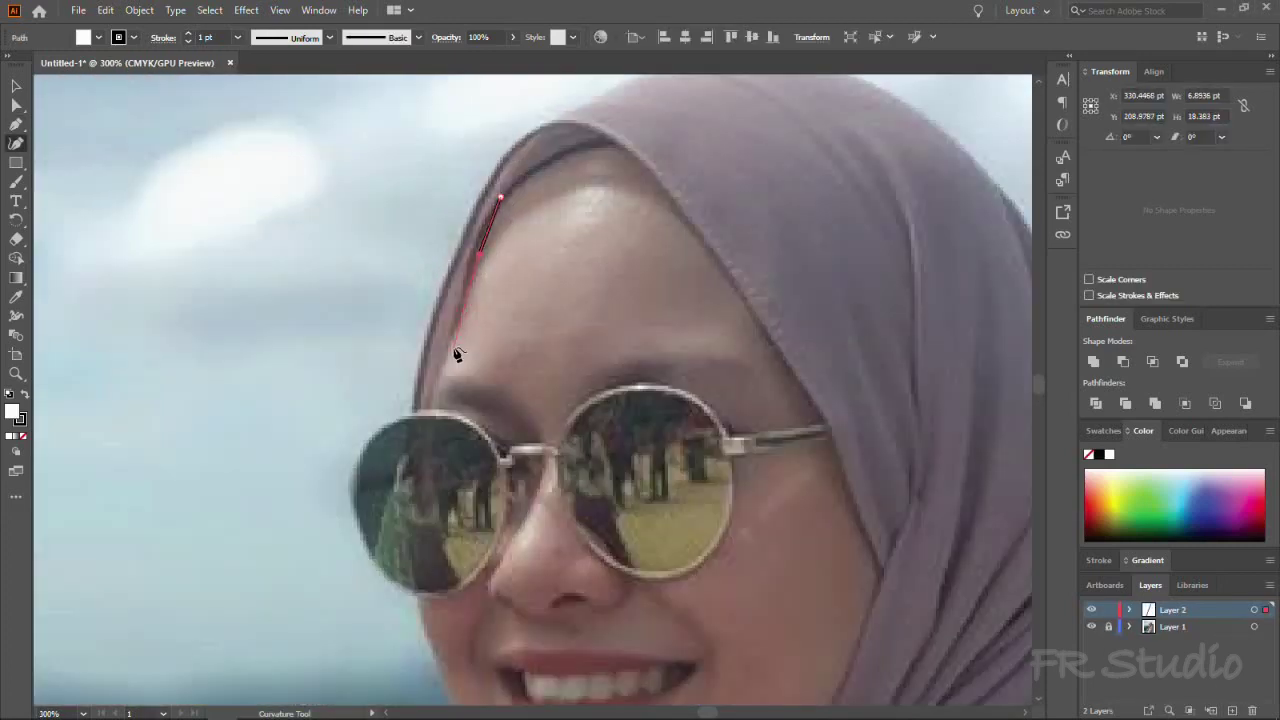
{"action": "left_click", "coordinate": [409, 517]}
{"action": "left_click", "coordinate": [419, 560]}
{"action": "scroll", "coordinate": [419, 560], "scroll_direction": "down", "scroll_amount": 5}
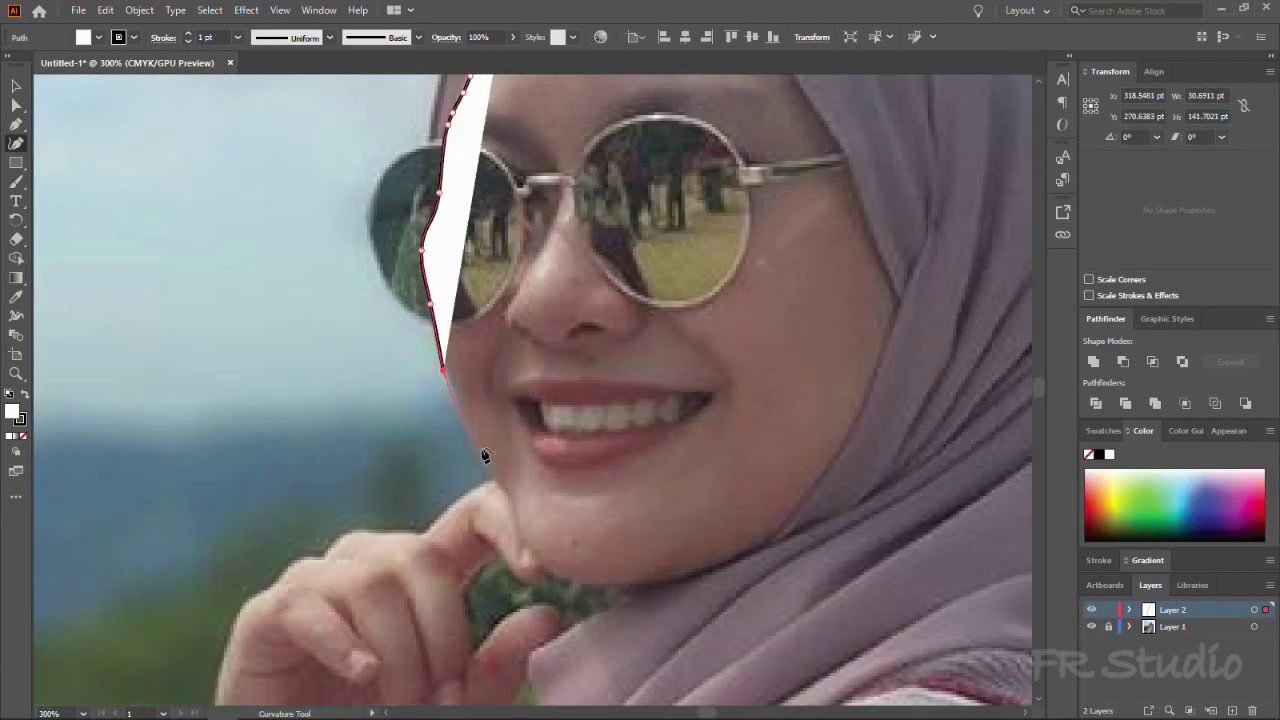
{"action": "left_click", "coordinate": [484, 450]}
{"action": "left_click", "coordinate": [521, 533]}
{"action": "left_click", "coordinate": [553, 572]}
{"action": "scroll", "coordinate": [553, 572], "scroll_direction": "up", "scroll_amount": 3}
{"action": "scroll", "coordinate": [553, 572], "scroll_direction": "right", "scroll_amount": 2}
{"action": "left_click", "coordinate": [785, 577]}
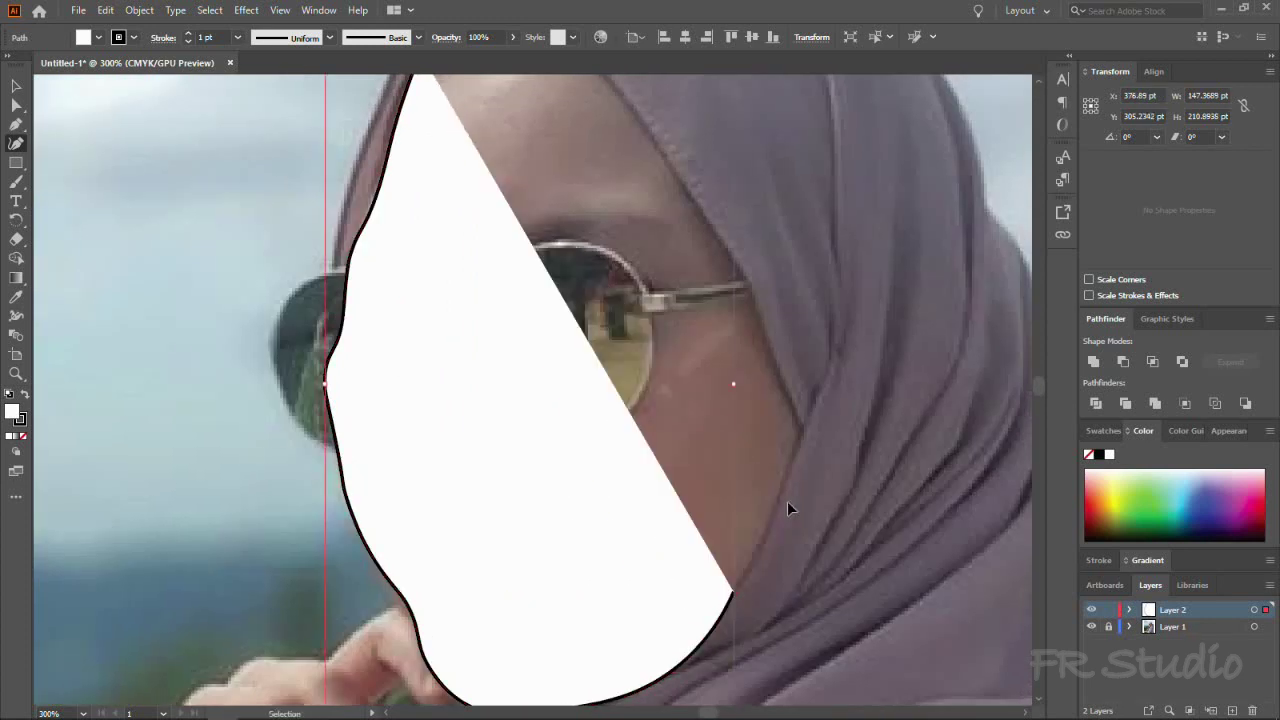
Step: Continue the outline up the hijab's right edge and across the forehead, closing the shape
{"action": "left_click", "coordinate": [24, 436]}
{"action": "left_click", "coordinate": [840, 465]}
{"action": "scroll", "coordinate": [840, 465], "scroll_direction": "up", "scroll_amount": 5}
{"action": "left_click", "coordinate": [808, 426]}
{"action": "left_click", "coordinate": [704, 266]}
{"action": "left_click", "coordinate": [651, 187]}
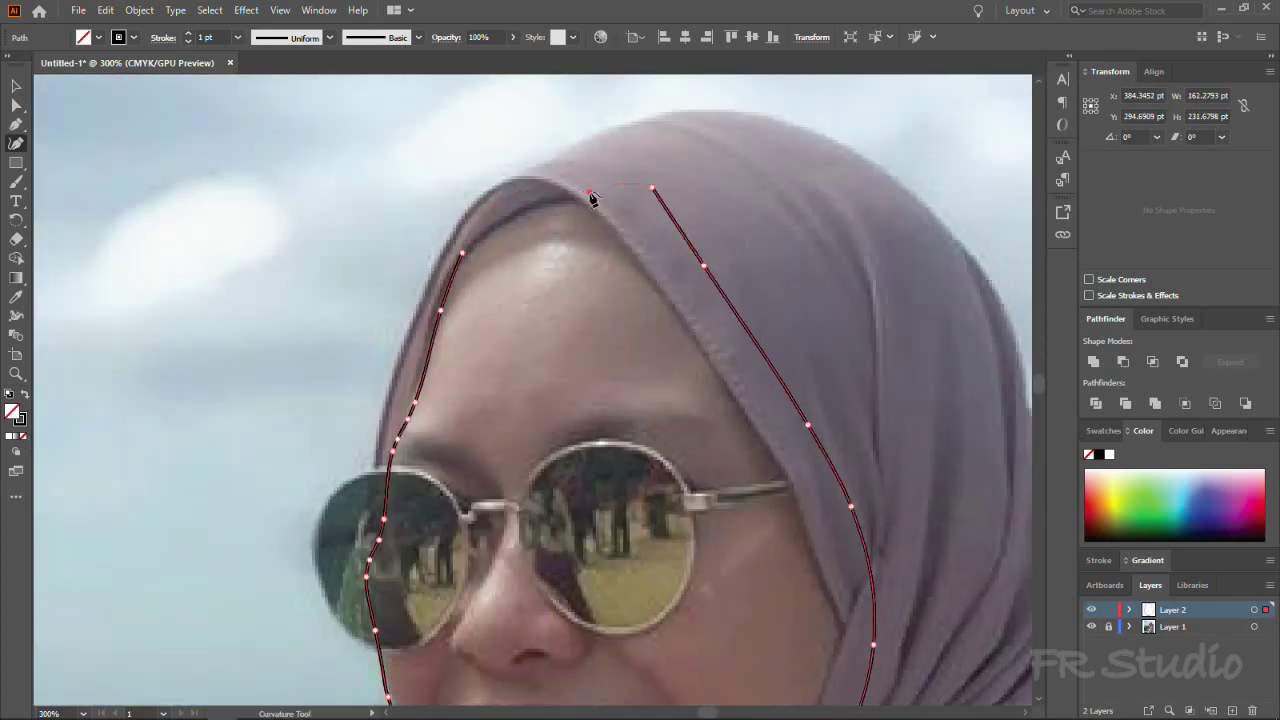
{"action": "left_click", "coordinate": [550, 198]}
{"action": "left_click", "coordinate": [464, 247]}
Step: Fill the face shape with the photo's skin tone using the Eyedropper
{"action": "key", "text": "i"}
{"action": "left_click", "coordinate": [664, 362]}
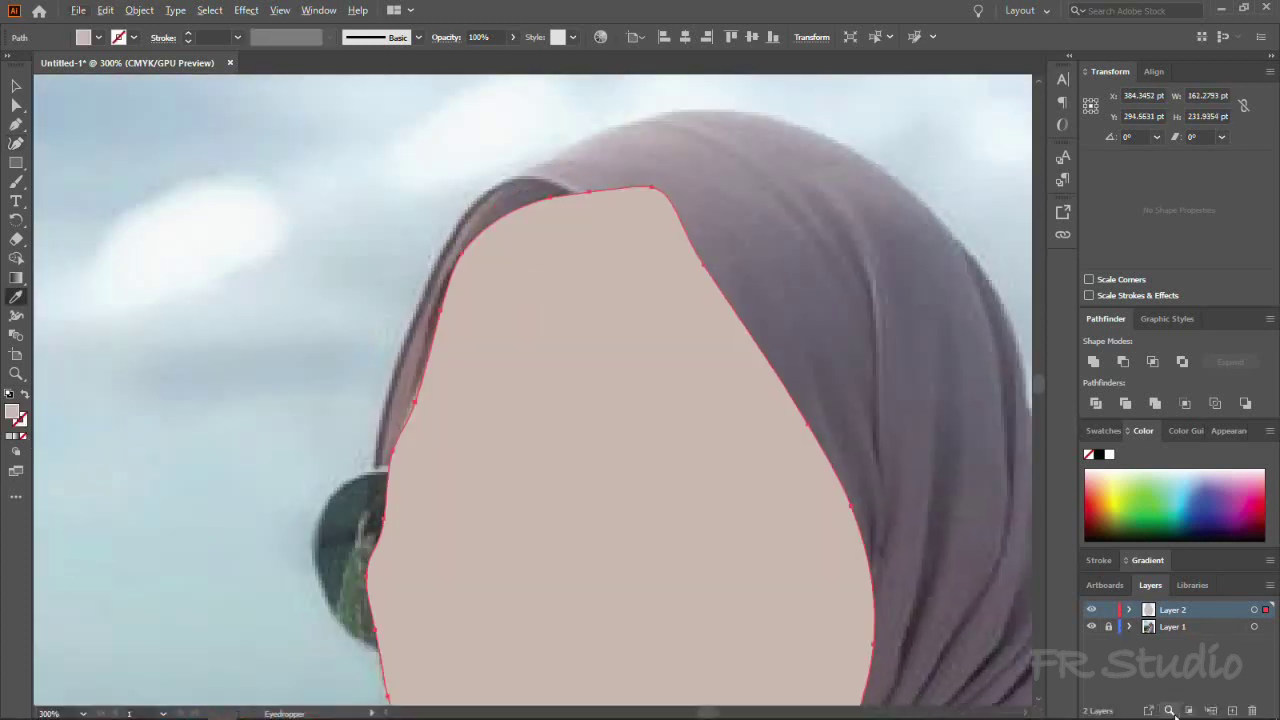
{"action": "key", "text": "v"}
{"action": "key", "text": "ctrl+minus"}
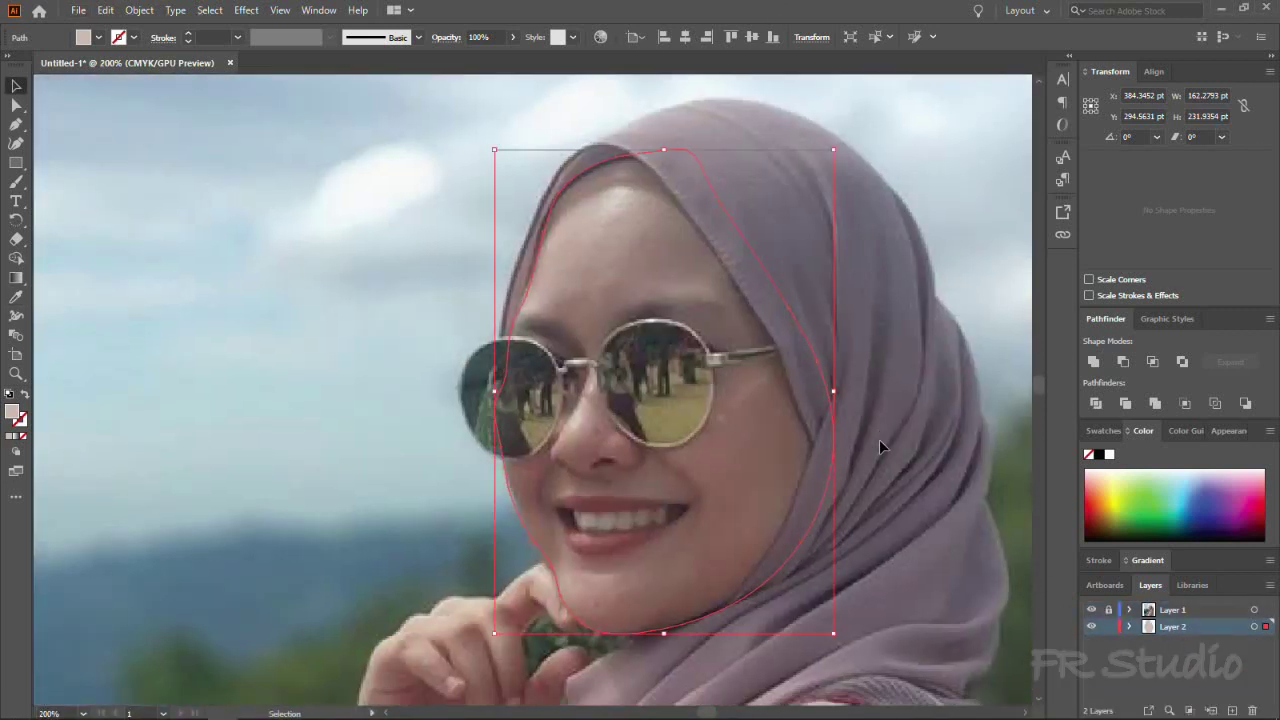
Step: Trace a shading shape around the left forehead and fill it with a photo-sampled colour
{"action": "key", "text": "shift+grave"}
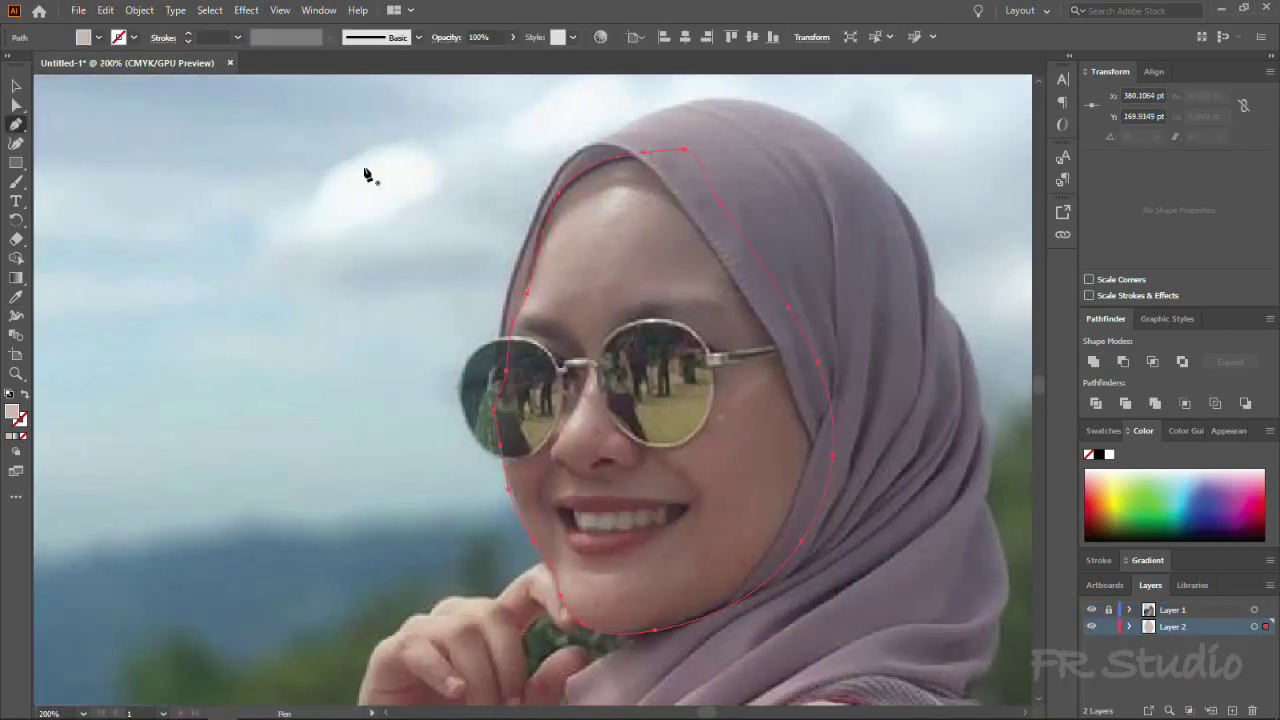
{"action": "left_click", "coordinate": [593, 139]}
{"action": "left_click", "coordinate": [655, 141]}
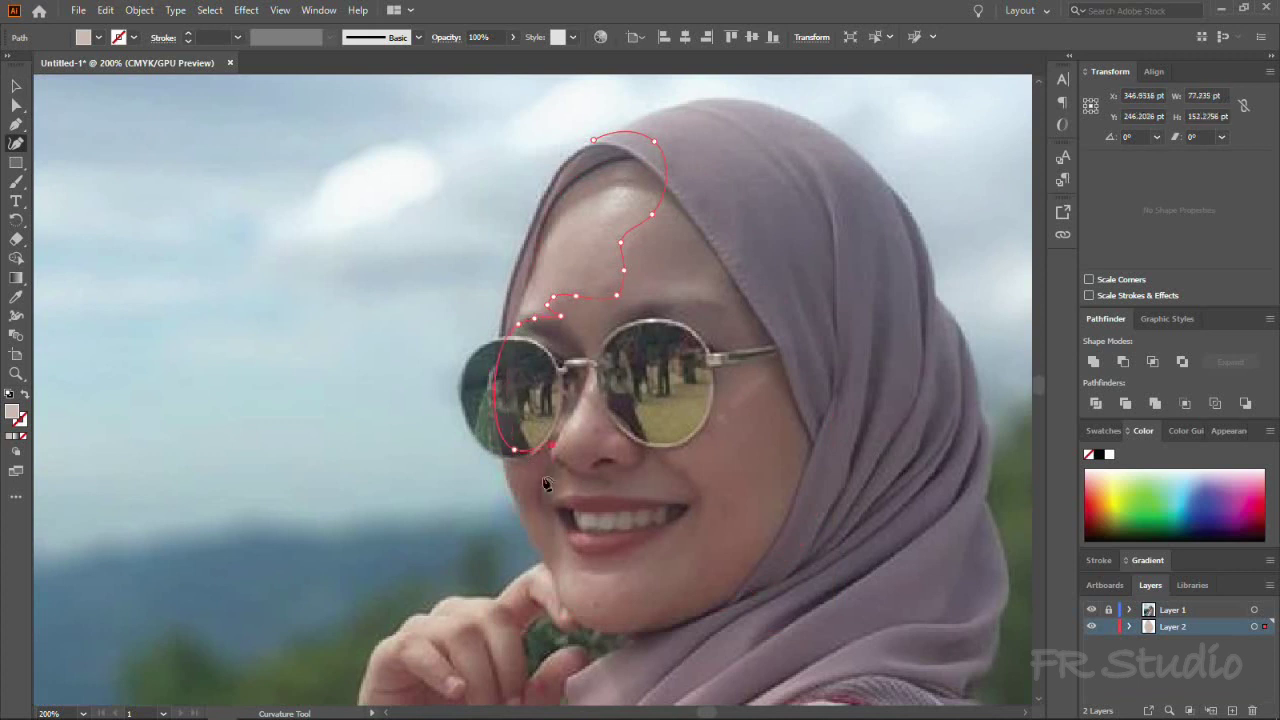
{"action": "key", "text": "ctrl+z"}
{"action": "key", "text": "ctrl+z"}
{"action": "key", "text": "ctrl+z"}
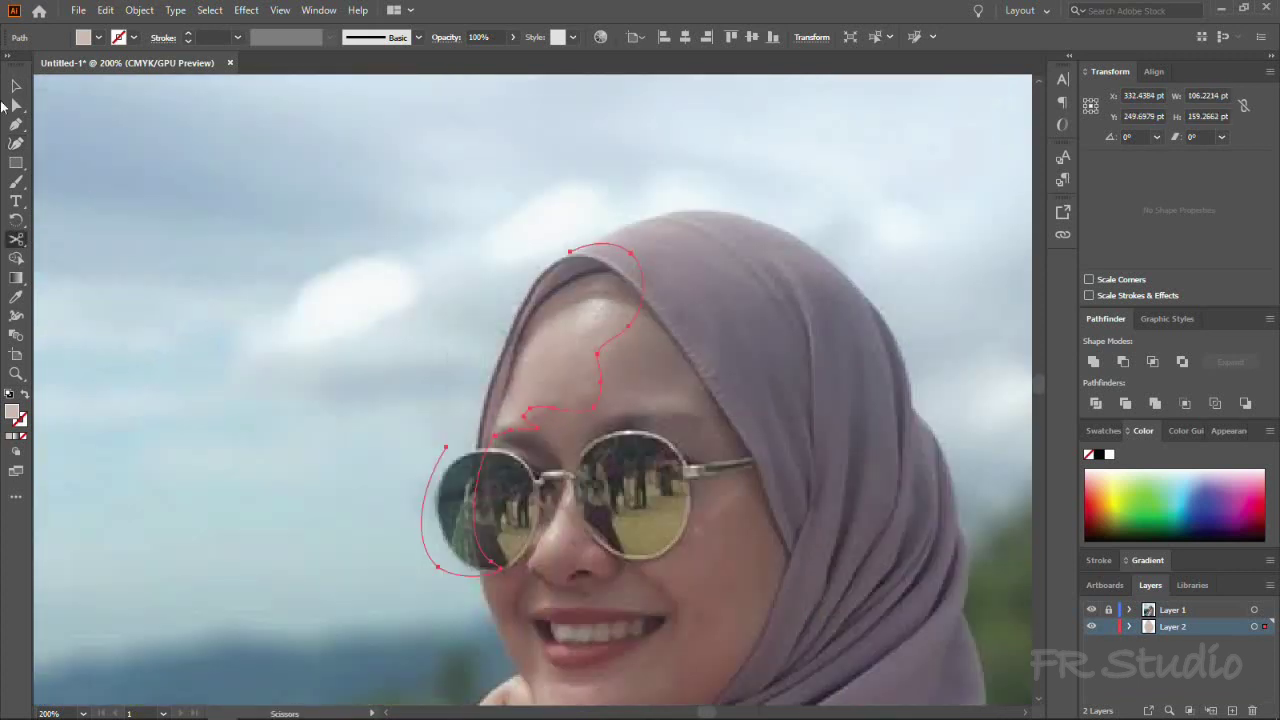
{"action": "left_click", "coordinate": [459, 424]}
{"action": "left_click", "coordinate": [488, 309]}
{"action": "left_click", "coordinate": [569, 252]}
{"action": "key", "text": "i"}
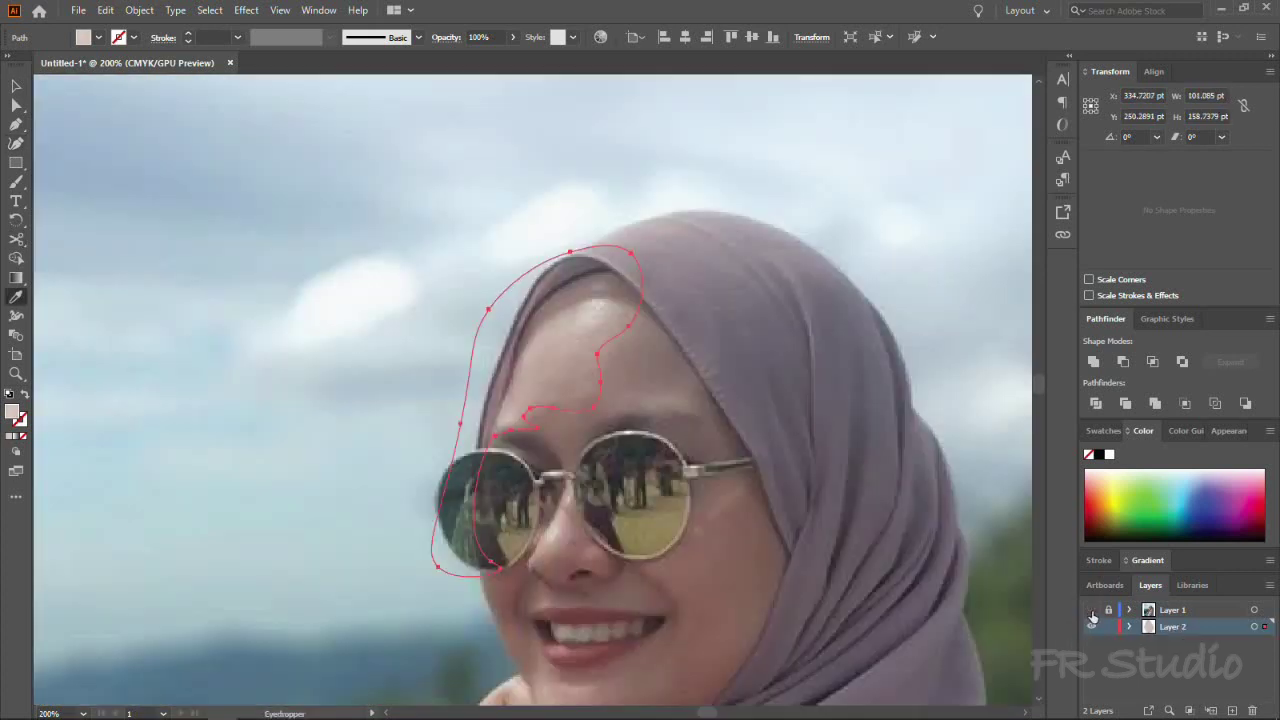
Step: Start a shading shape beside the mouth and toggle the photo to check the shapes
{"action": "scroll", "coordinate": [592, 515], "scroll_direction": "down", "scroll_amount": 3}
{"action": "left_click", "coordinate": [530, 480]}
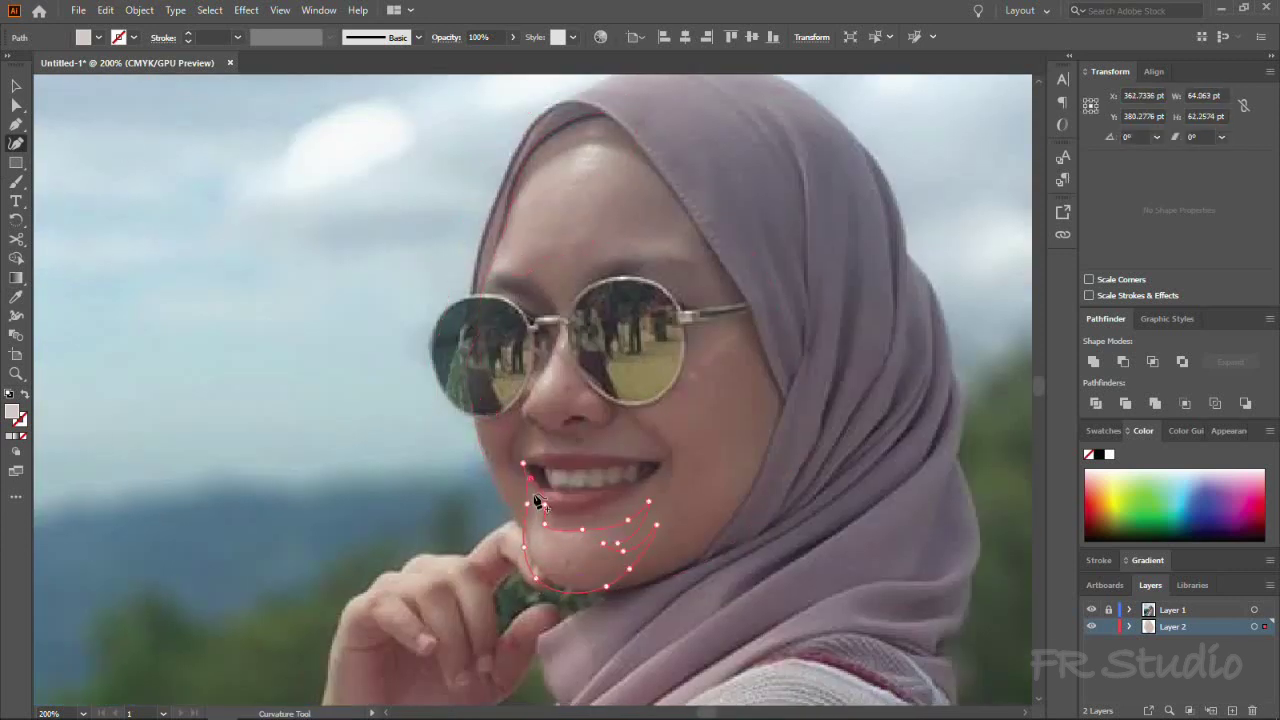
{"action": "scroll", "coordinate": [538, 502], "scroll_direction": "up", "scroll_amount": 2}
{"action": "scroll", "coordinate": [527, 462], "scroll_direction": "down", "scroll_amount": 3}
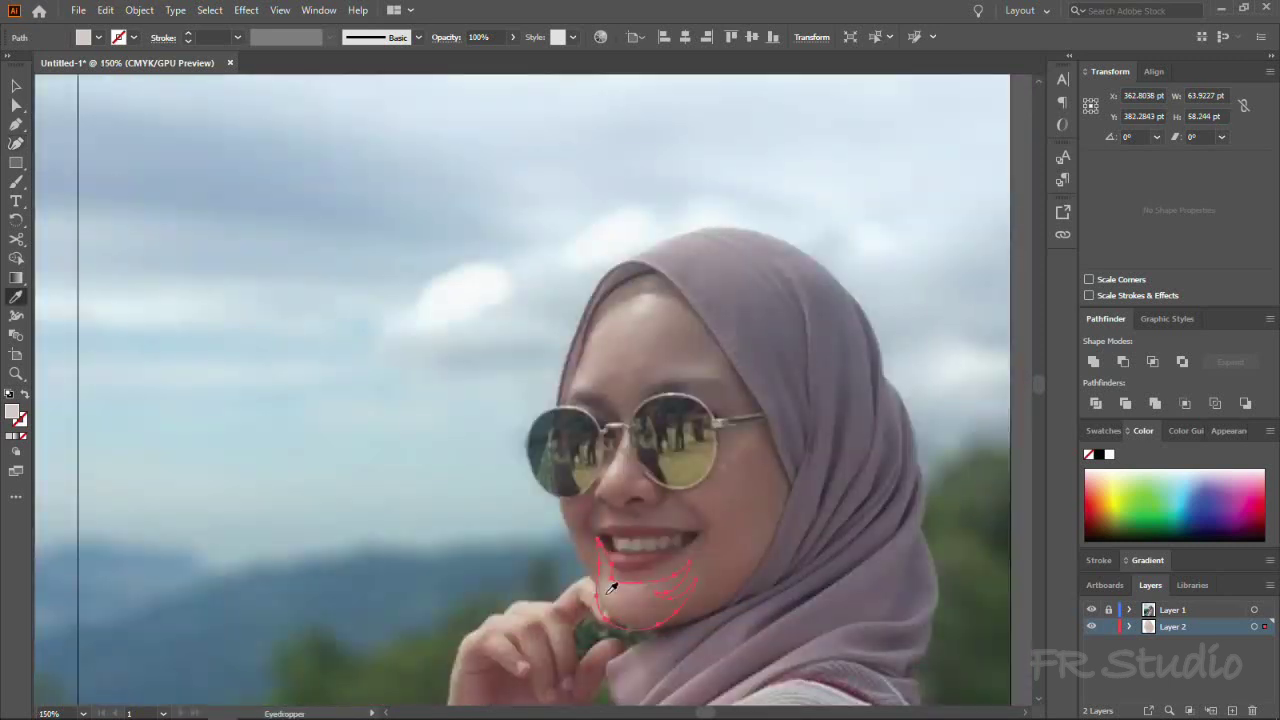
{"action": "left_click", "coordinate": [1091, 609]}
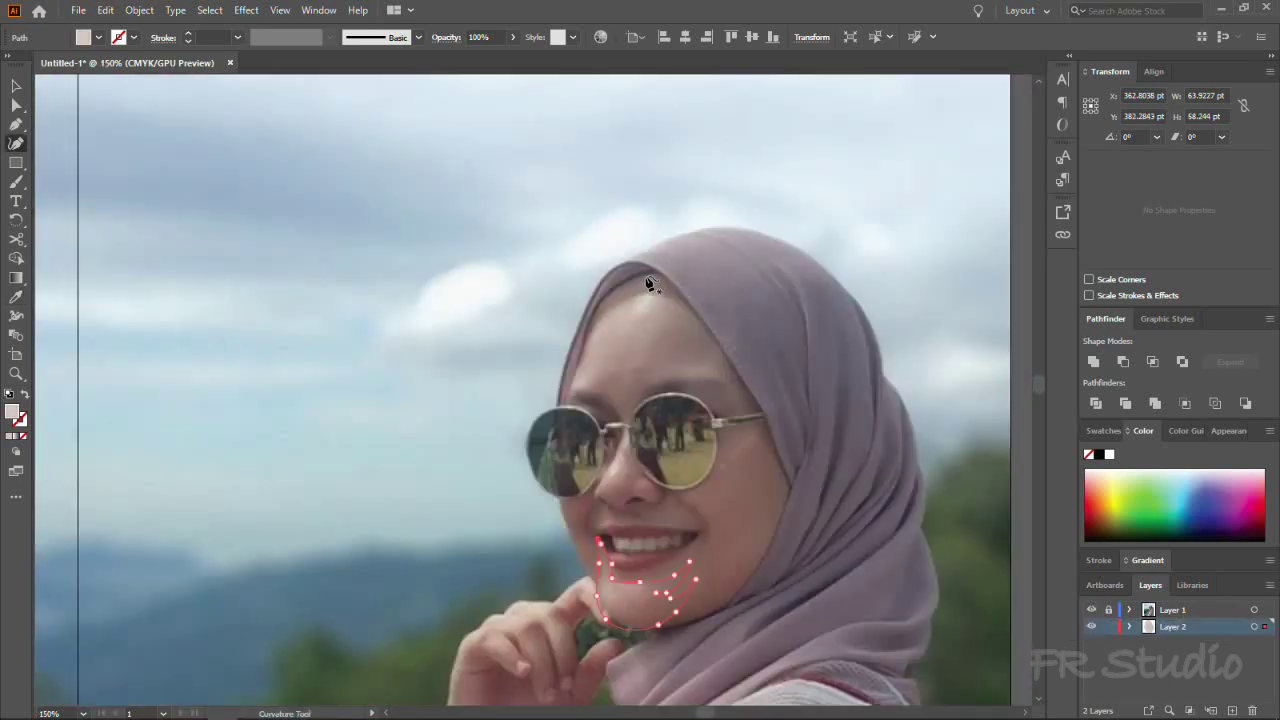
Step: Extend the forehead outline down the right side of the face
{"action": "left_click", "coordinate": [648, 284]}
{"action": "left_click", "coordinate": [660, 292]}
{"action": "left_click", "coordinate": [654, 333]}
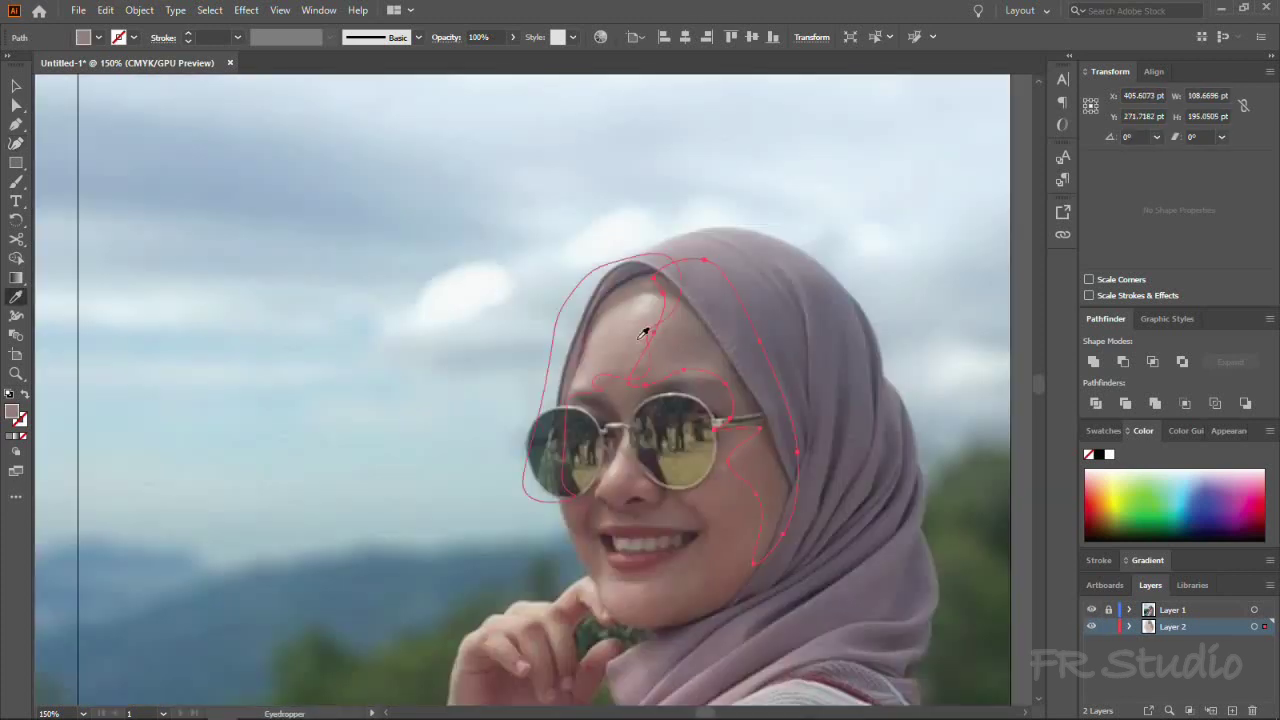
Step: Trace the hijab's inner edge over the forehead and down the right side
{"action": "left_click", "coordinate": [565, 327], "text": "ctrl"}
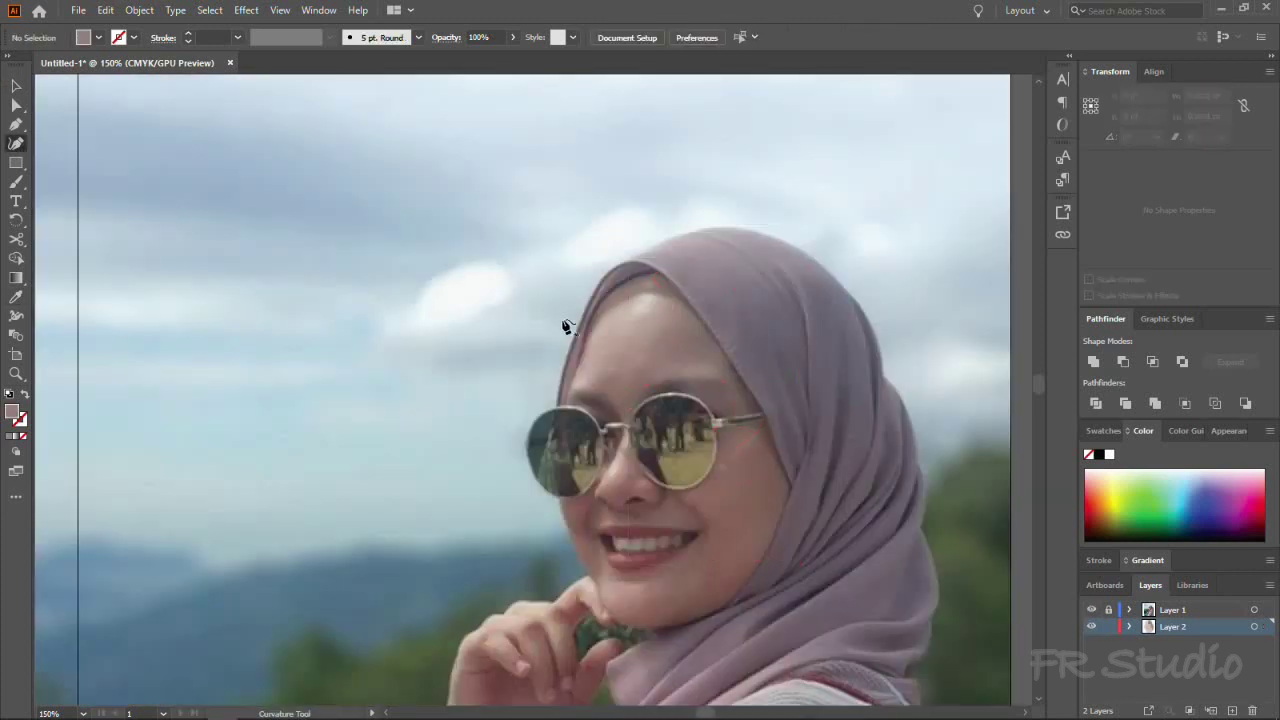
{"action": "left_click", "coordinate": [580, 360]}
{"action": "left_click", "coordinate": [603, 316]}
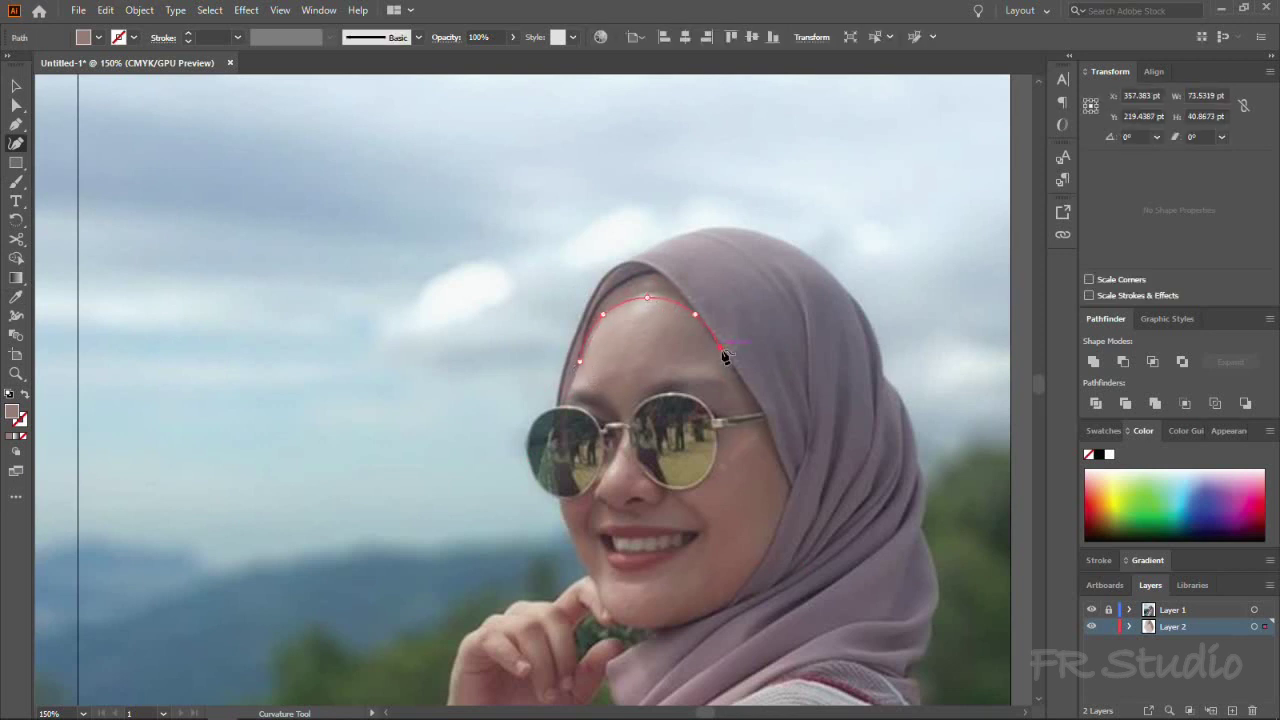
{"action": "left_click", "coordinate": [782, 481]}
{"action": "left_click", "coordinate": [788, 508]}
{"action": "left_click", "coordinate": [801, 475]}
{"action": "left_click", "coordinate": [757, 371]}
{"action": "left_click", "coordinate": [693, 287]}
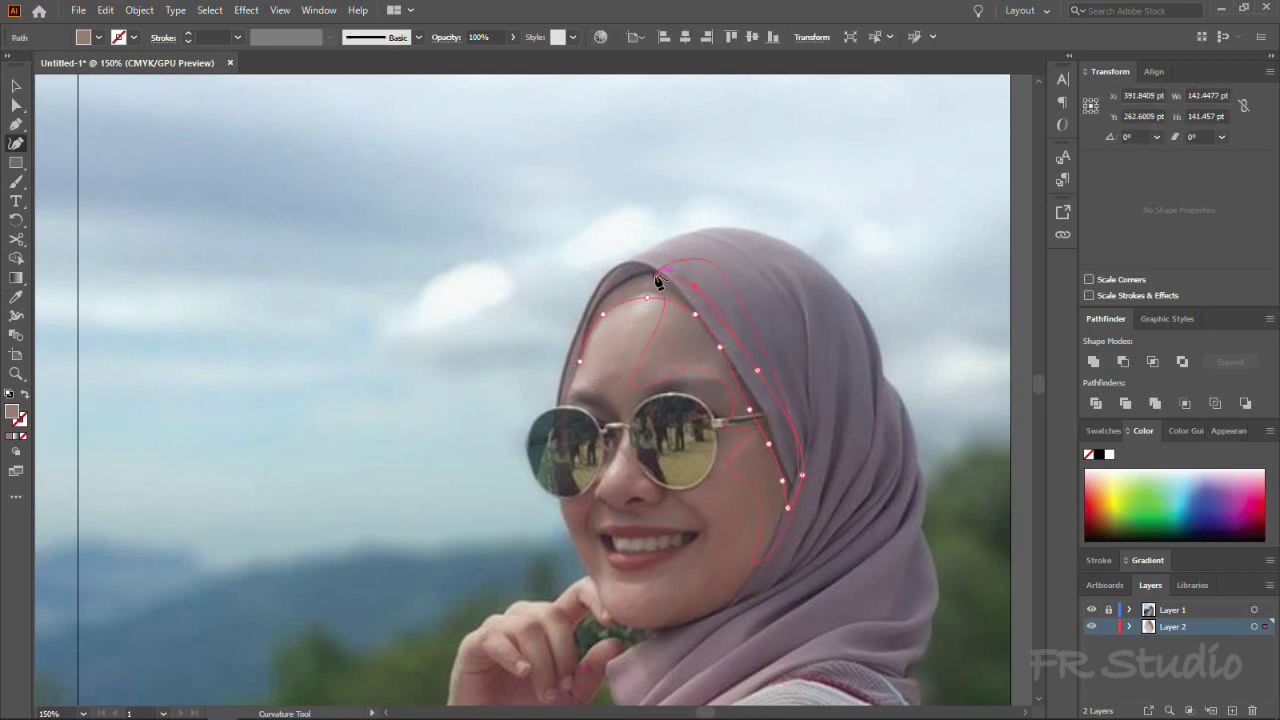
Step: Hide the photo, fill the shape with a sampled colour at 65% opacity, and trace the eyebrow
{"action": "key", "text": "i"}
{"action": "left_click", "coordinate": [1091, 609]}
{"action": "left_click", "coordinate": [512, 37]}
{"action": "mouse_move", "coordinate": [511, 60]}
{"action": "left_mouse_down"}
{"action": "mouse_move", "coordinate": [489, 60]}
{"action": "mouse_move", "coordinate": [518, 57]}
{"action": "left_mouse_up"}
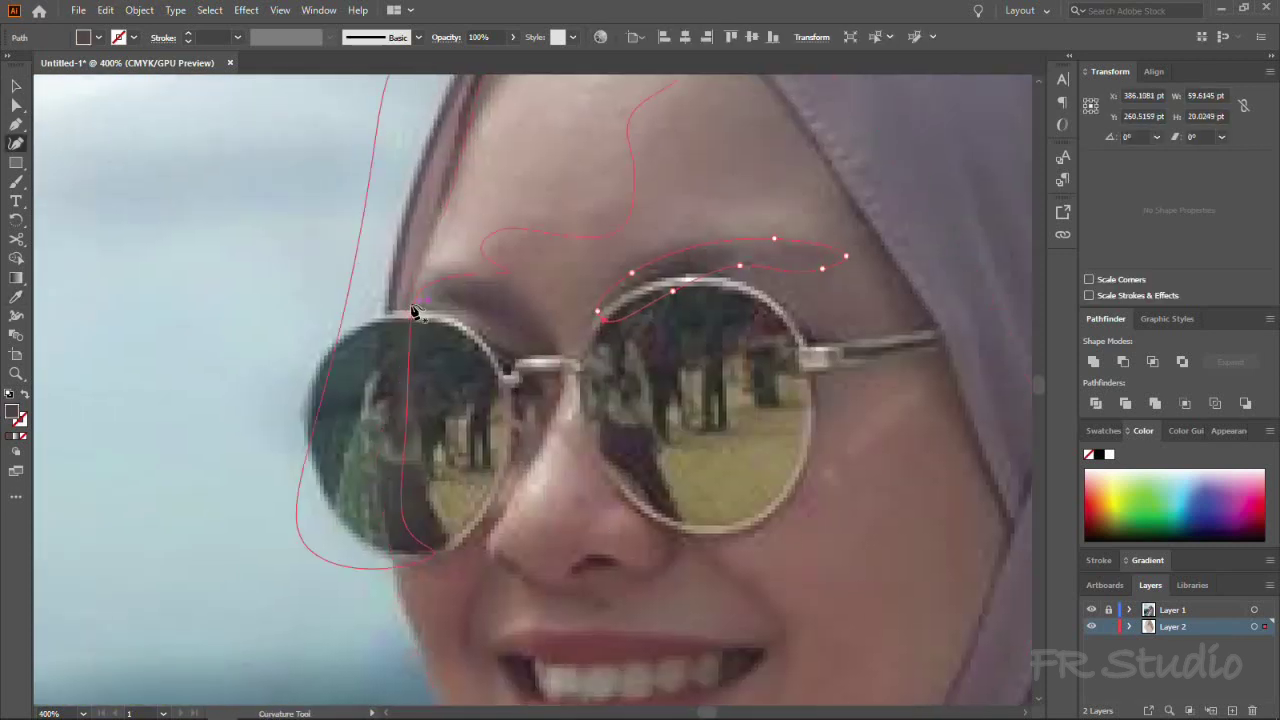
{"action": "left_click", "coordinate": [524, 336]}
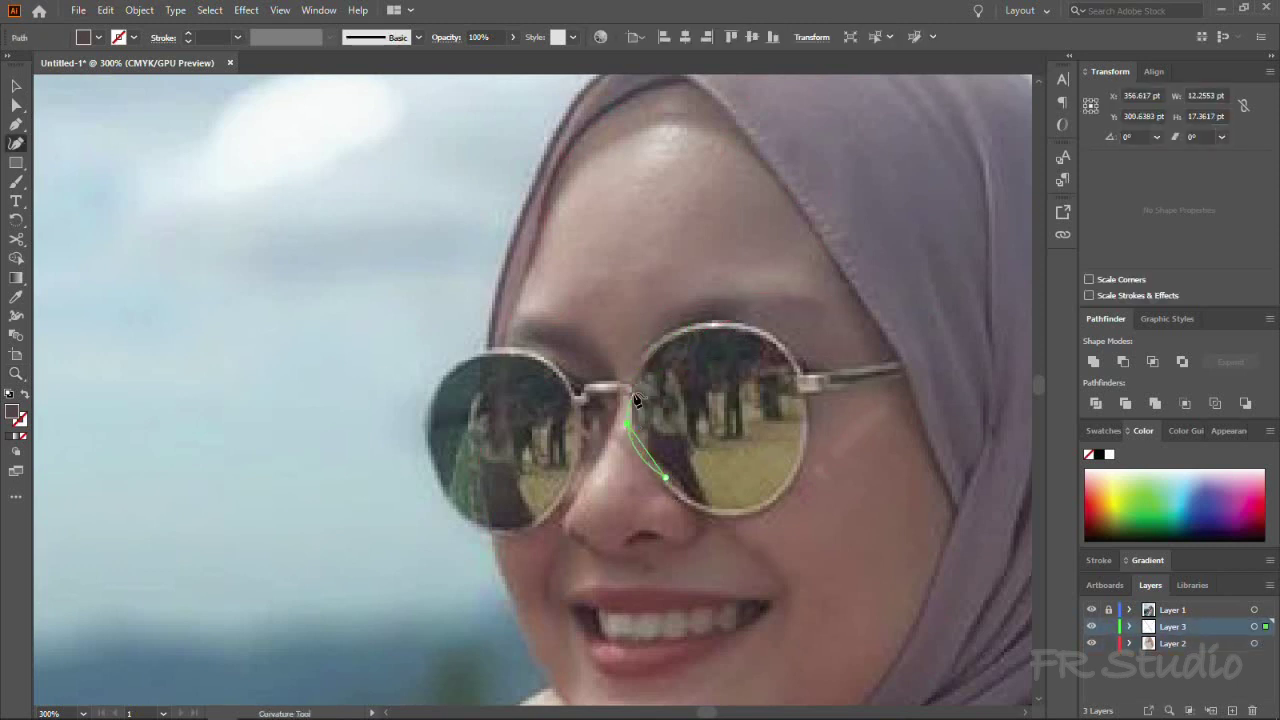
Step: Close the right lens outline and sample its fill colour from the photo
{"action": "left_click", "coordinate": [789, 353]}
{"action": "left_click", "coordinate": [804, 424]}
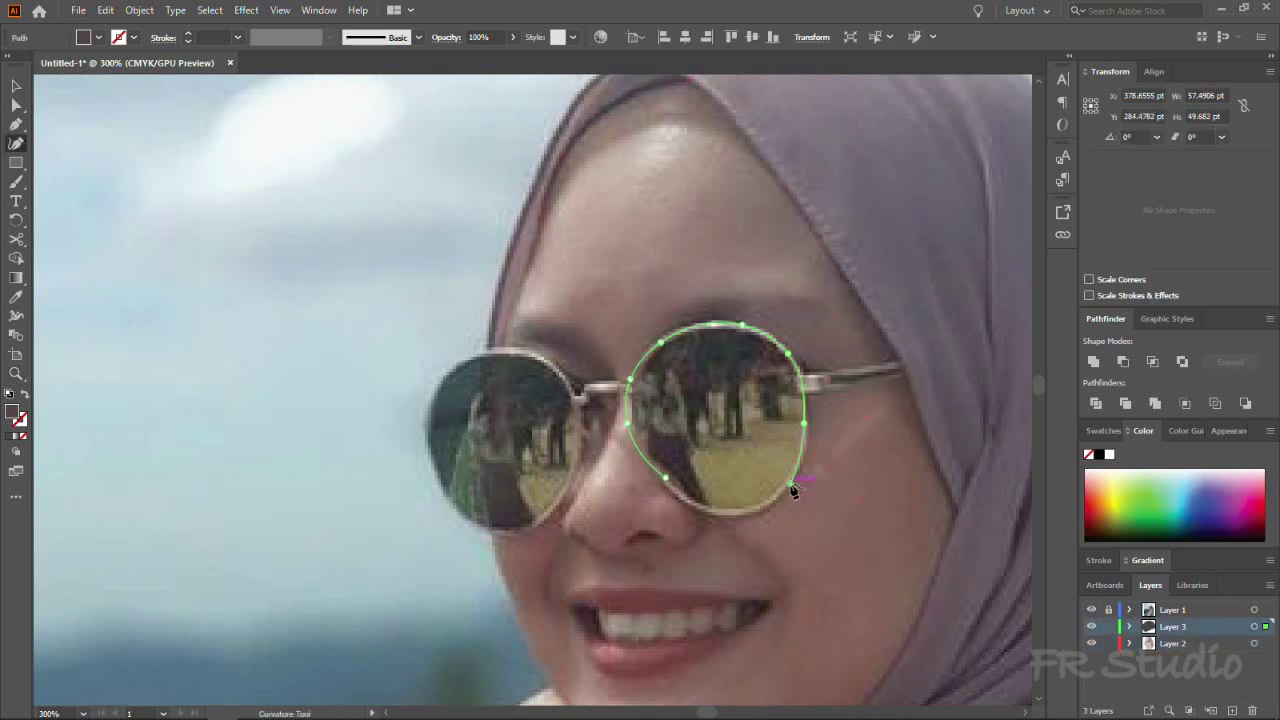
{"action": "left_click", "coordinate": [664, 480]}
{"action": "key", "text": "i"}
{"action": "scroll", "coordinate": [884, 493], "scroll_direction": "up", "scroll_amount": 2}
Step: Outline the glasses' temple arm and fill it with the frame colour
{"action": "key", "text": "shift+grave"}
{"action": "left_click", "coordinate": [619, 354]}
{"action": "left_click", "coordinate": [691, 354]}
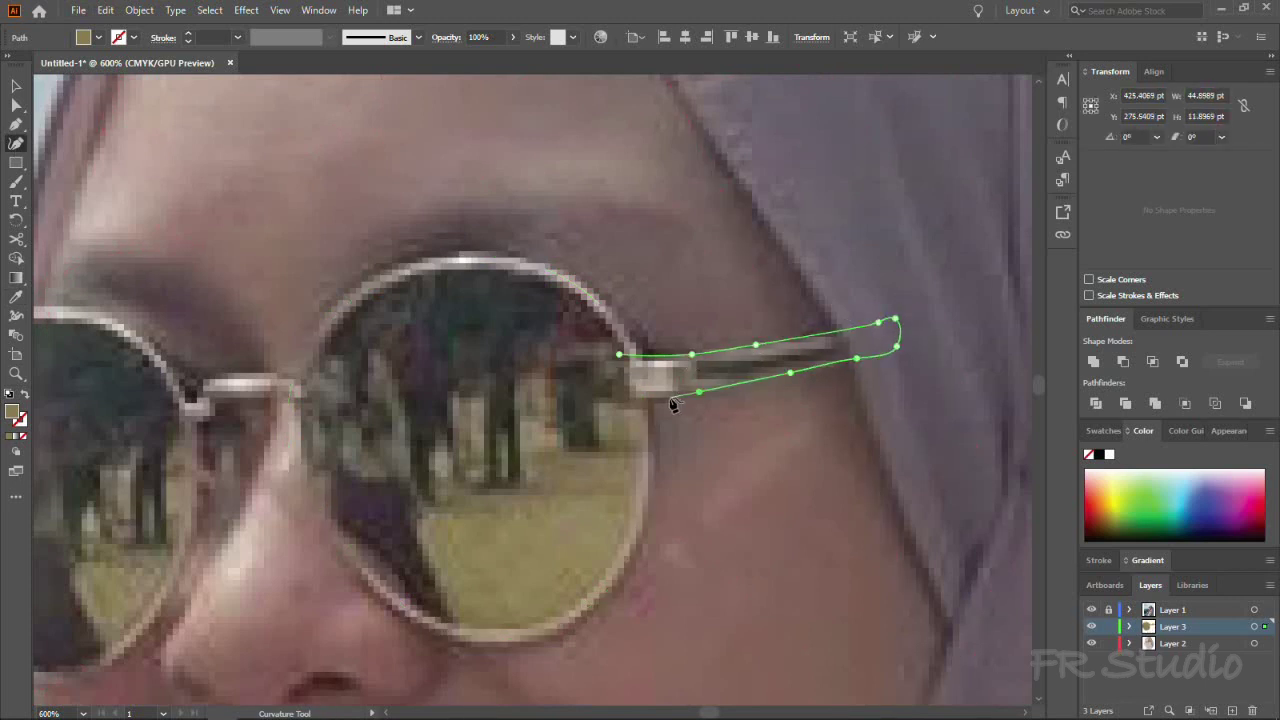
{"action": "key", "text": "i"}
{"action": "left_click", "coordinate": [619, 363]}
Step: Outline the glasses' bridge, reshaping its upper curve, and close it
{"action": "scroll", "coordinate": [757, 531], "scroll_direction": "up", "scroll_amount": 3}
{"action": "key", "text": "shift+grave"}
{"action": "left_click", "coordinate": [634, 404]}
{"action": "left_click", "coordinate": [660, 369]}
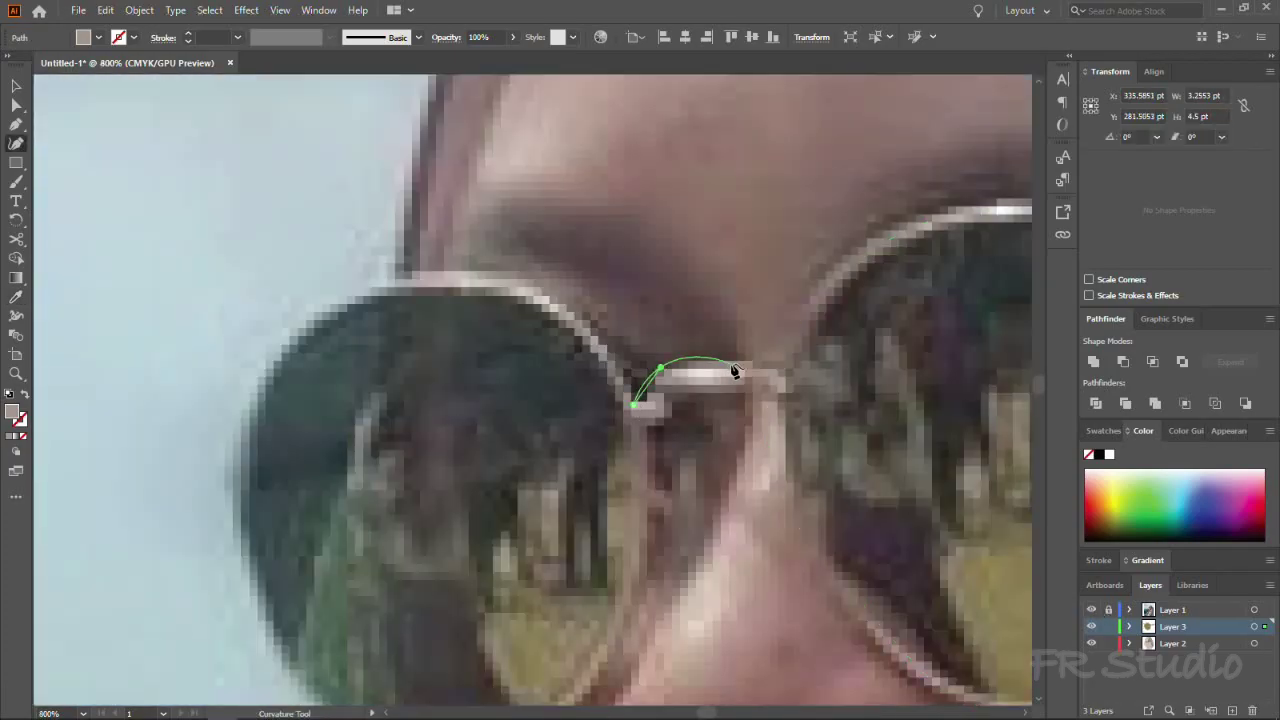
{"action": "left_click_drag", "start_coordinate": [660, 369], "coordinate": [667, 365]}
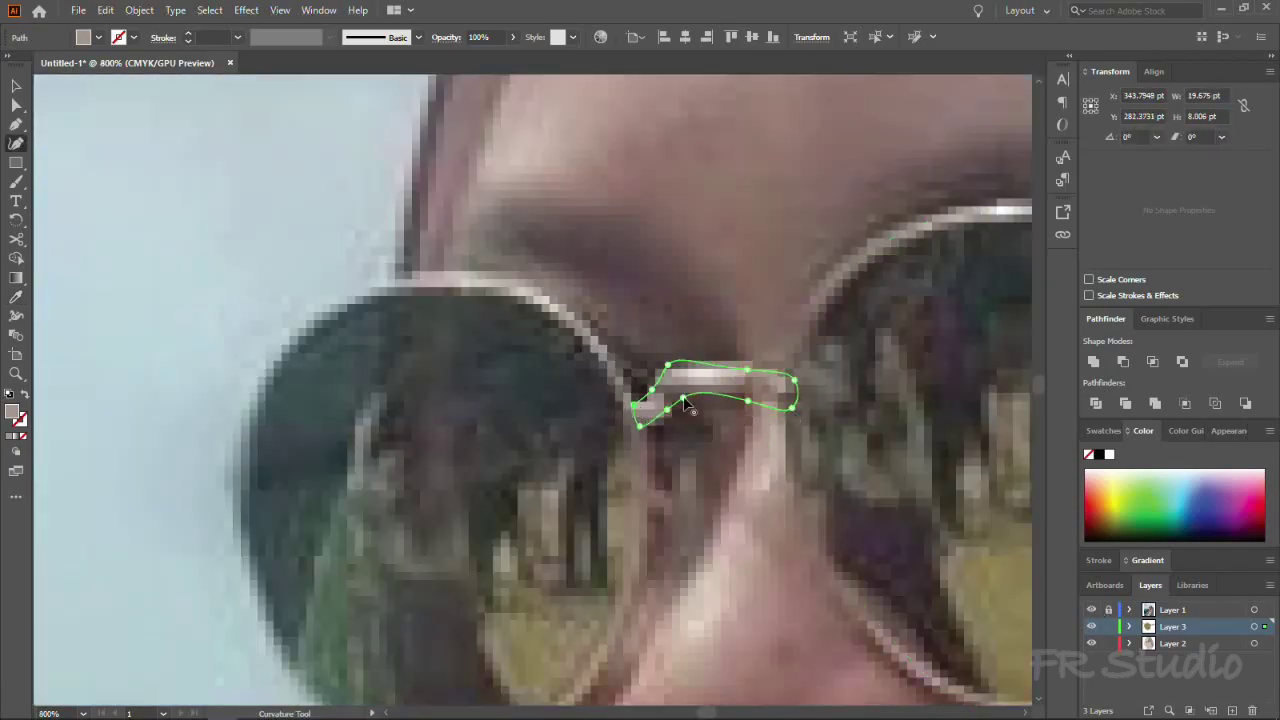
{"action": "left_click", "coordinate": [1091, 643]}
{"action": "key", "text": "ctrl+minus"}
Step: Outline the left lens and fill it with the olive lens colour
{"action": "left_click", "coordinate": [463, 418]}
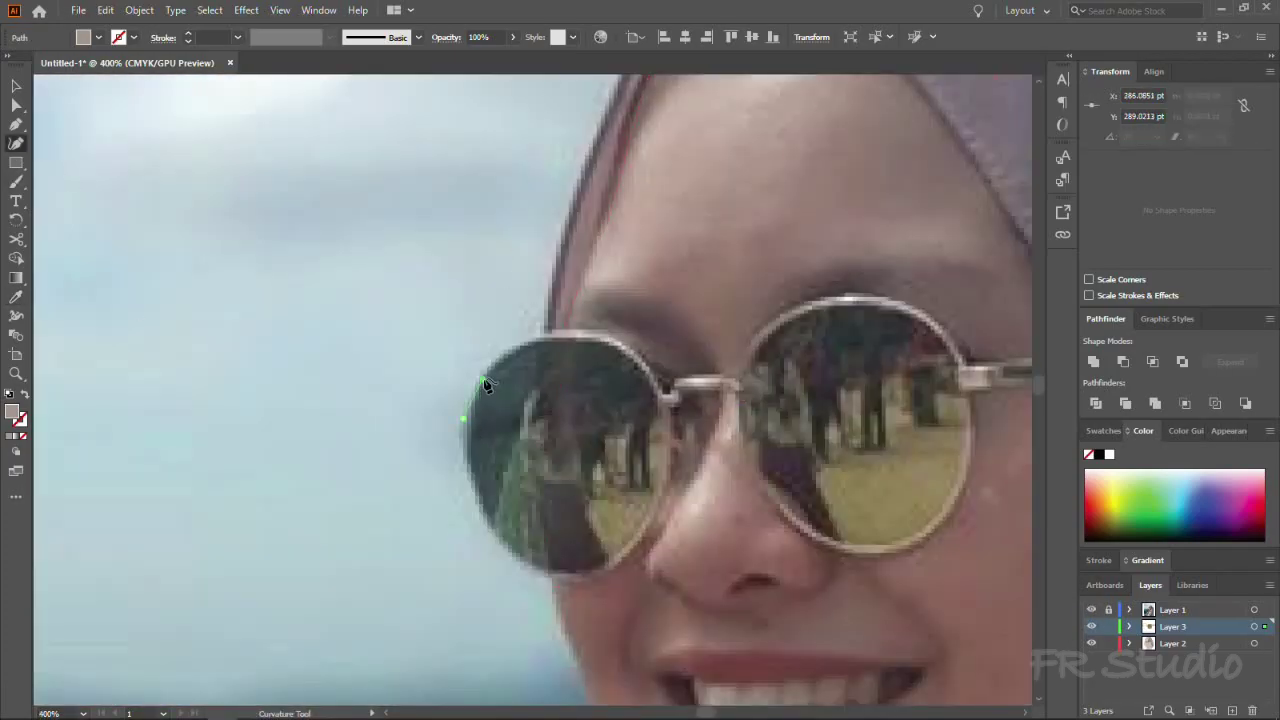
{"action": "left_click", "coordinate": [486, 369]}
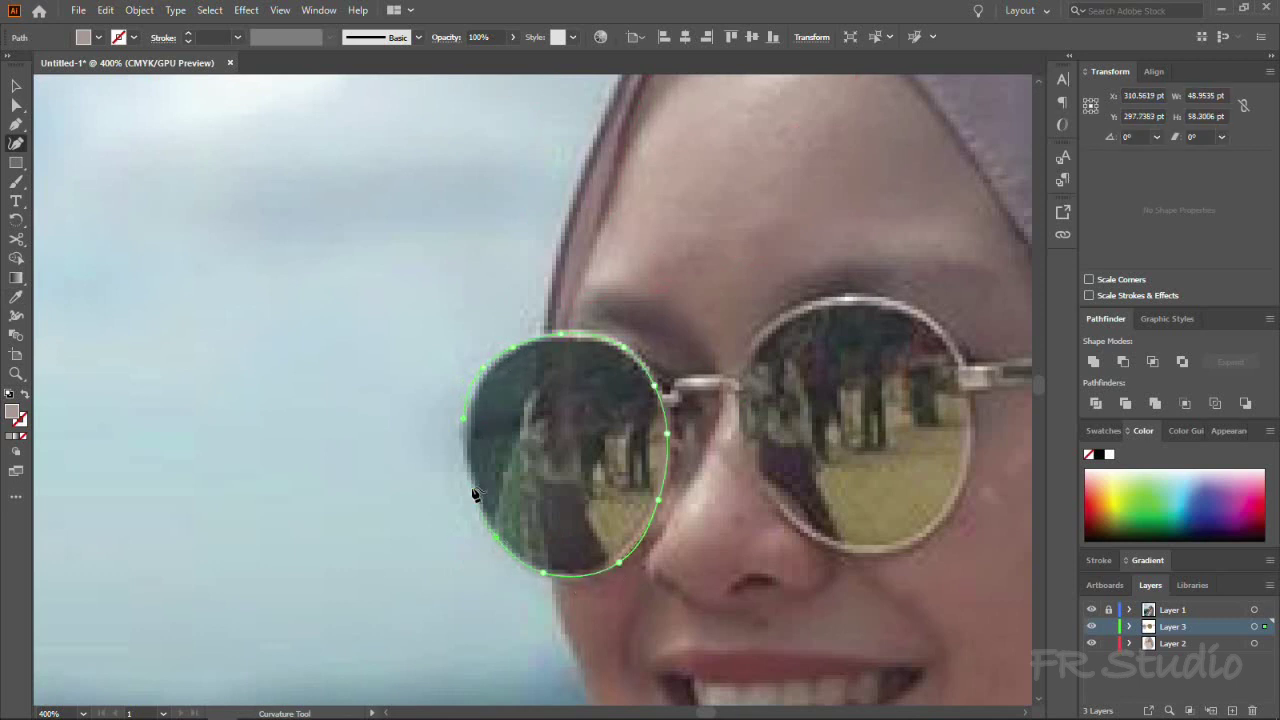
{"action": "key", "text": "i"}
{"action": "left_click", "coordinate": [600, 510]}
{"action": "left_click", "coordinate": [1091, 609]}
{"action": "key", "text": "ctrl+minus"}
{"action": "key", "text": "ctrl+minus"}
{"action": "key", "text": "ctrl+minus"}
Step: Fill the left lens olive and recolour the temple arm tan
{"action": "key", "text": "ctrl+plus"}
{"action": "left_click", "coordinate": [625, 467]}
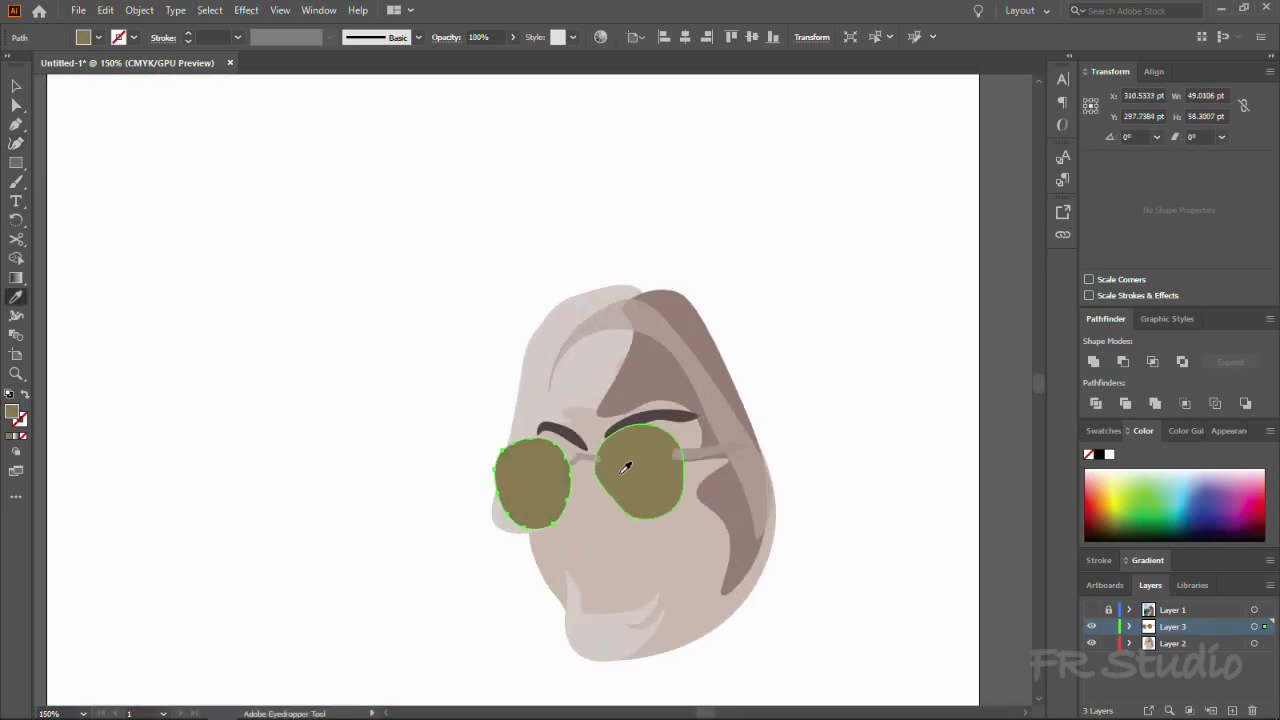
{"action": "key", "text": "ctrl+plus"}
{"action": "left_click", "coordinate": [740, 325]}
{"action": "left_click", "coordinate": [503, 343], "text": "shift"}
{"action": "key", "text": "ctrl+shift+a"}
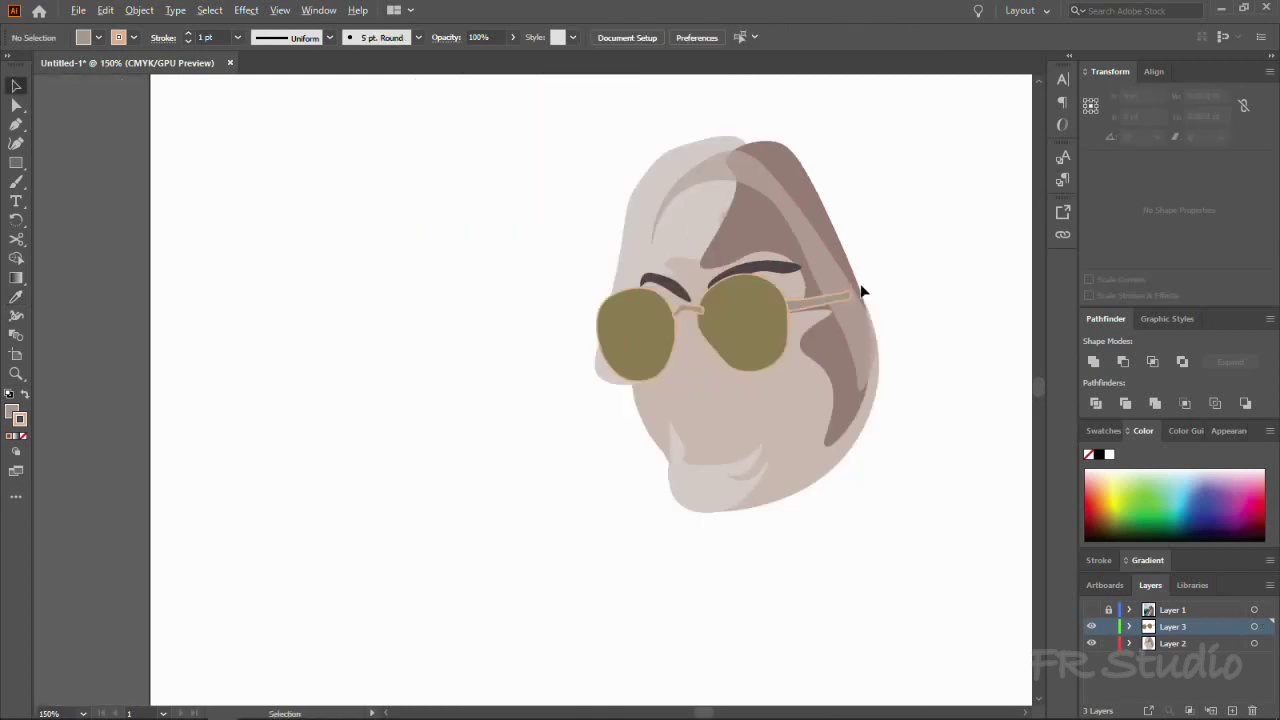
Step: Select the bridge and the right lens to check their colours, then clear the selection
{"action": "key", "text": "ctrl+plus"}
{"action": "left_click", "coordinate": [671, 271]}
{"action": "left_click", "coordinate": [437, 494]}
{"action": "key", "text": "ctrl+minus"}
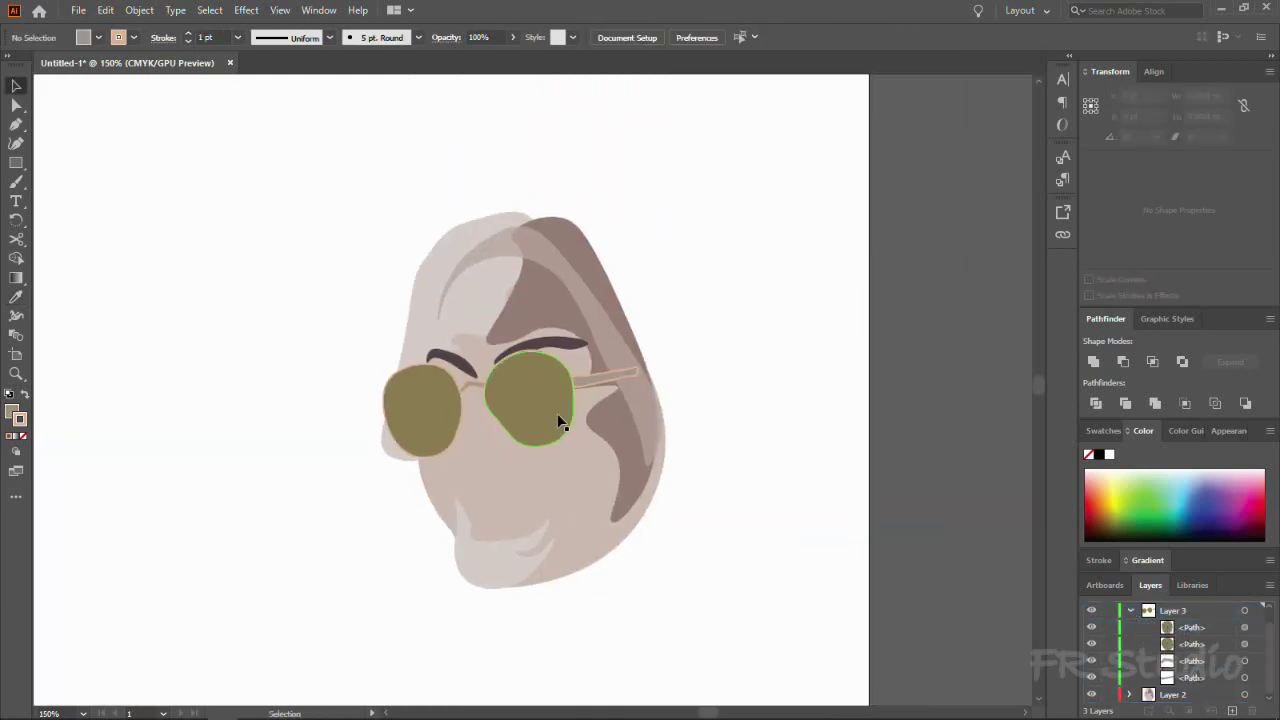
{"action": "left_click", "coordinate": [560, 422]}
{"action": "left_click", "coordinate": [166, 434]}
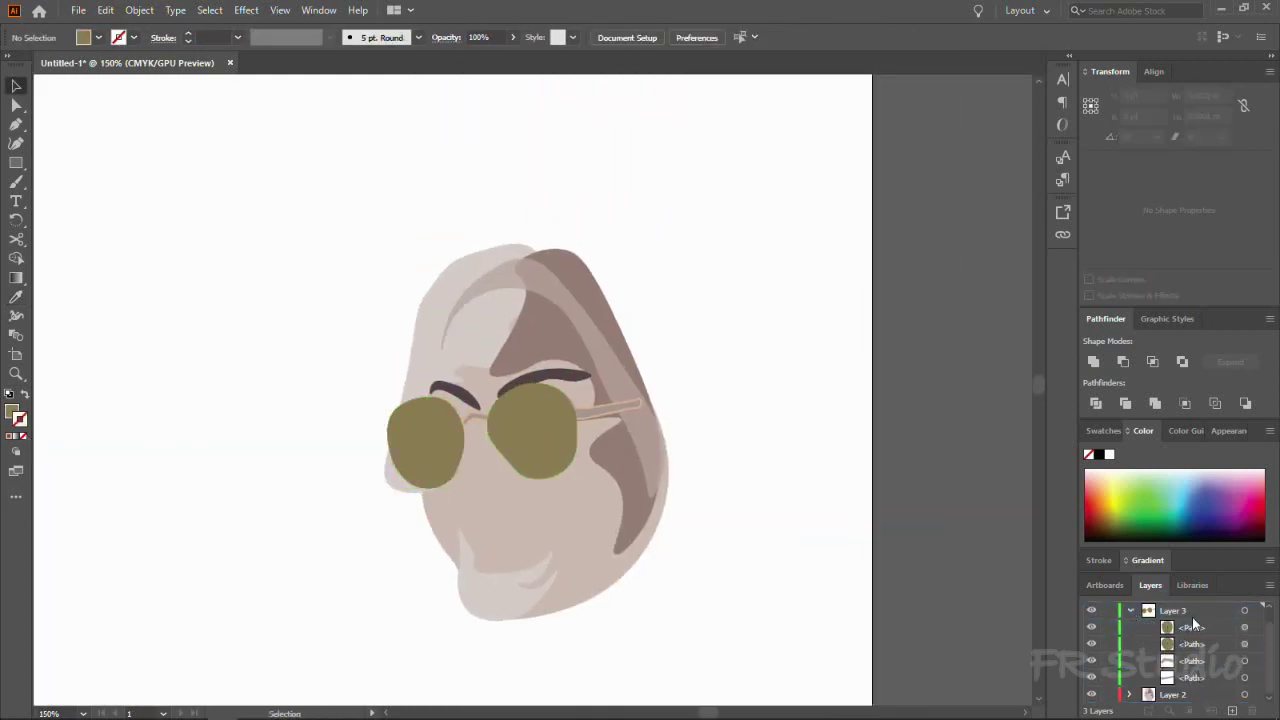
Step: Collapse Layer 3 and make the photo layer visible again
{"action": "left_click", "coordinate": [1130, 611]}
{"action": "left_click", "coordinate": [1090, 610]}
{"action": "key", "text": "shift+grave"}
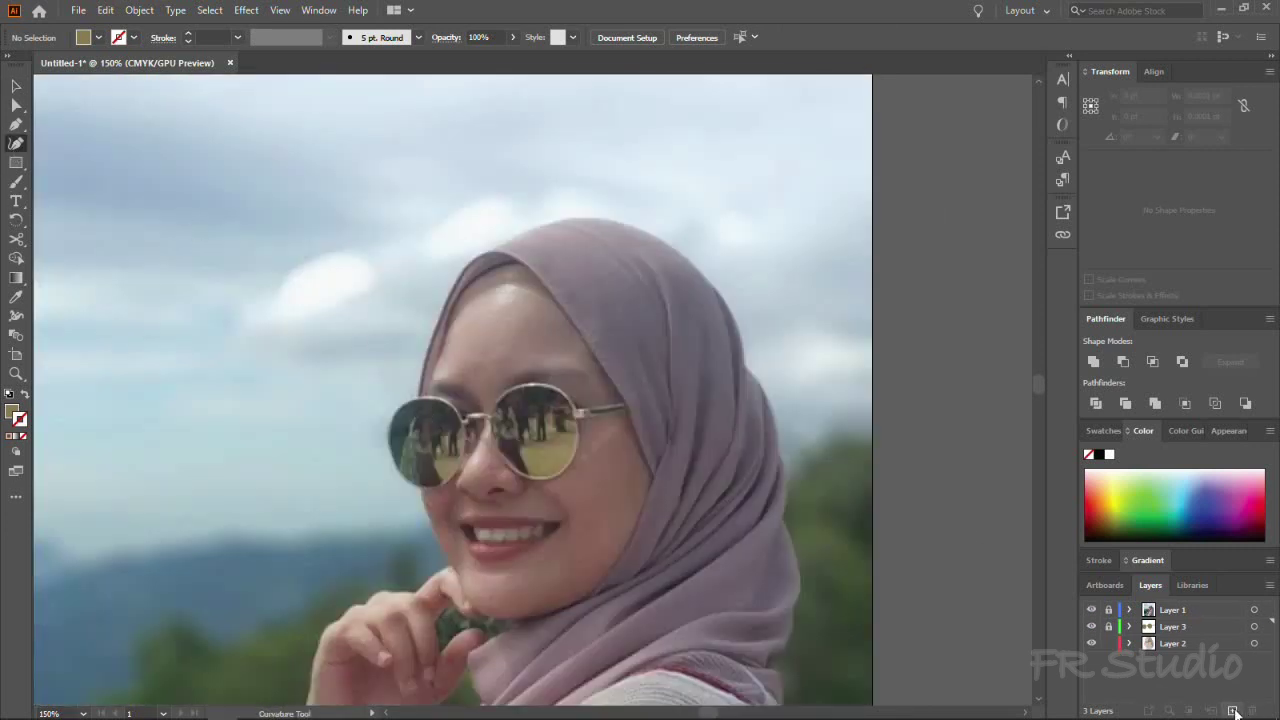
Step: On a new layer, trace the hijab up its left edge, over the top and down the right
{"action": "left_click", "coordinate": [1233, 710]}
{"action": "left_click", "coordinate": [410, 432]}
{"action": "left_click", "coordinate": [418, 382]}
{"action": "left_click", "coordinate": [441, 316]}
{"action": "left_click", "coordinate": [464, 269]}
{"action": "left_click", "coordinate": [537, 272]}
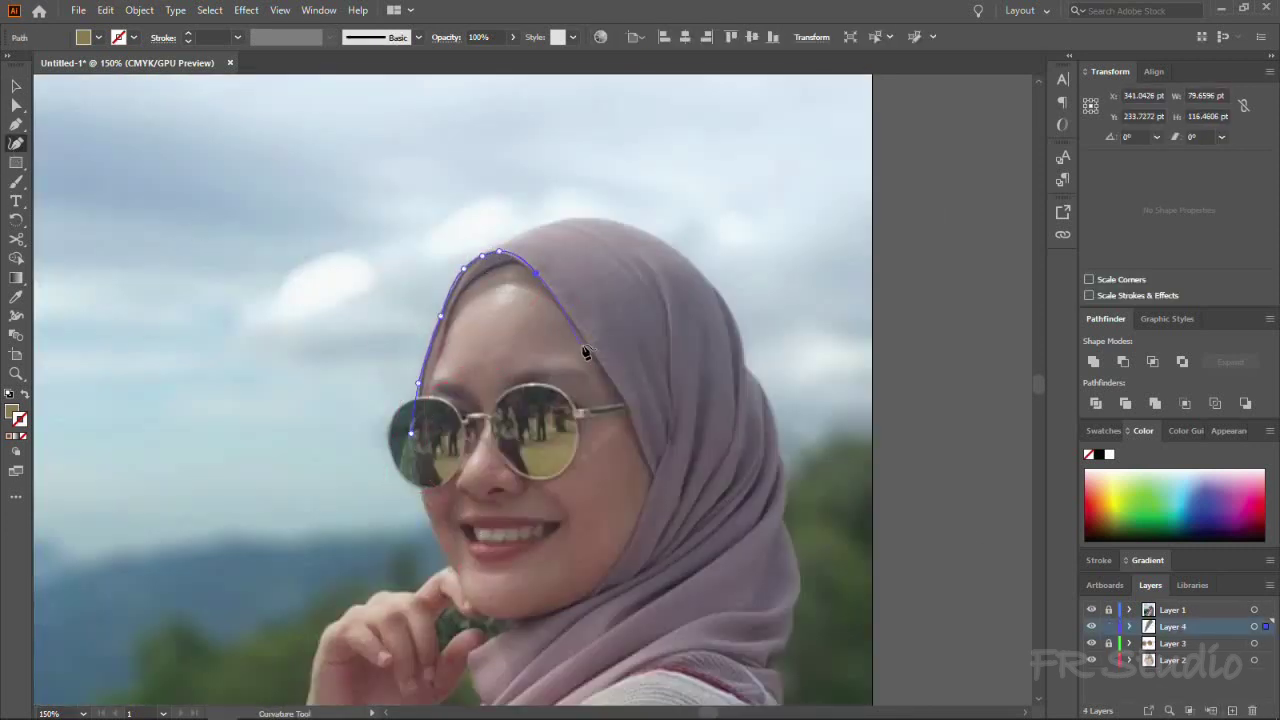
{"action": "left_click", "coordinate": [700, 268]}
{"action": "left_click", "coordinate": [721, 313]}
Step: Extend the hair outline down past the left lens to below the glasses
{"action": "scroll", "coordinate": [743, 263], "scroll_direction": "down", "scroll_amount": 3}
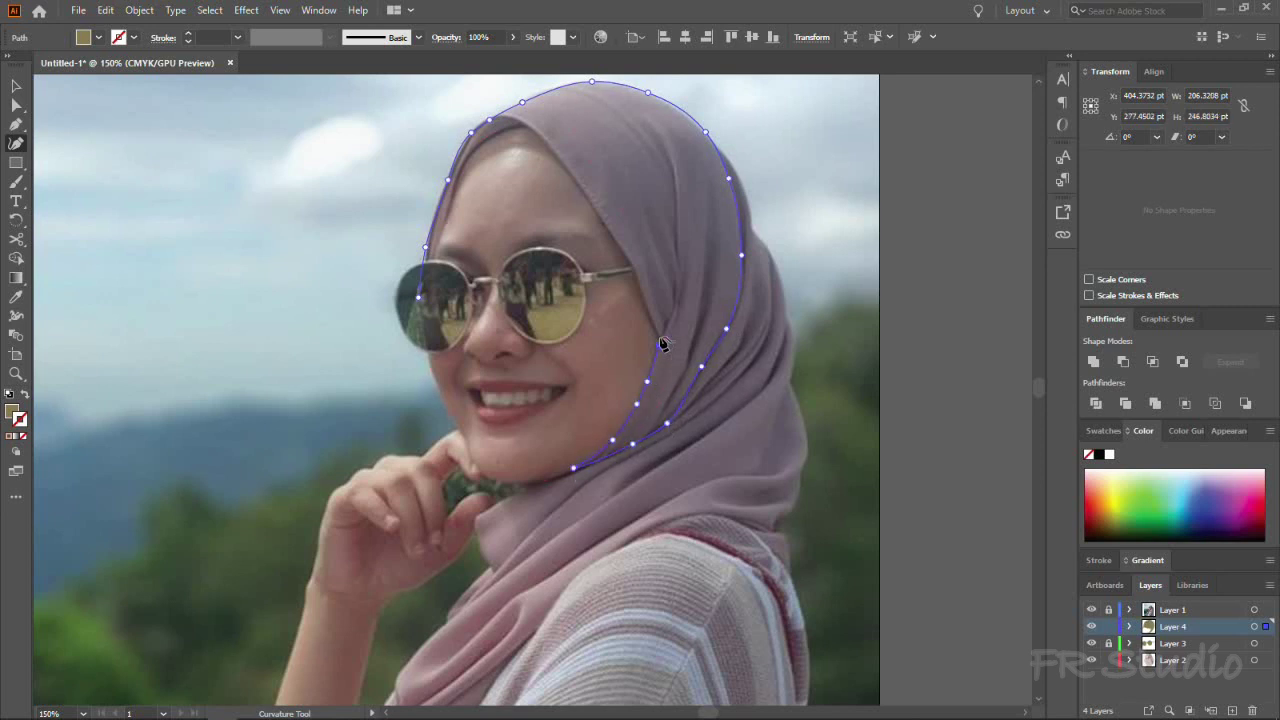
{"action": "scroll", "coordinate": [661, 344], "scroll_direction": "up", "scroll_amount": 2}
{"action": "scroll", "coordinate": [662, 360], "scroll_direction": "down", "scroll_amount": 1}
{"action": "scroll", "coordinate": [665, 380], "scroll_direction": "up", "scroll_amount": 2}
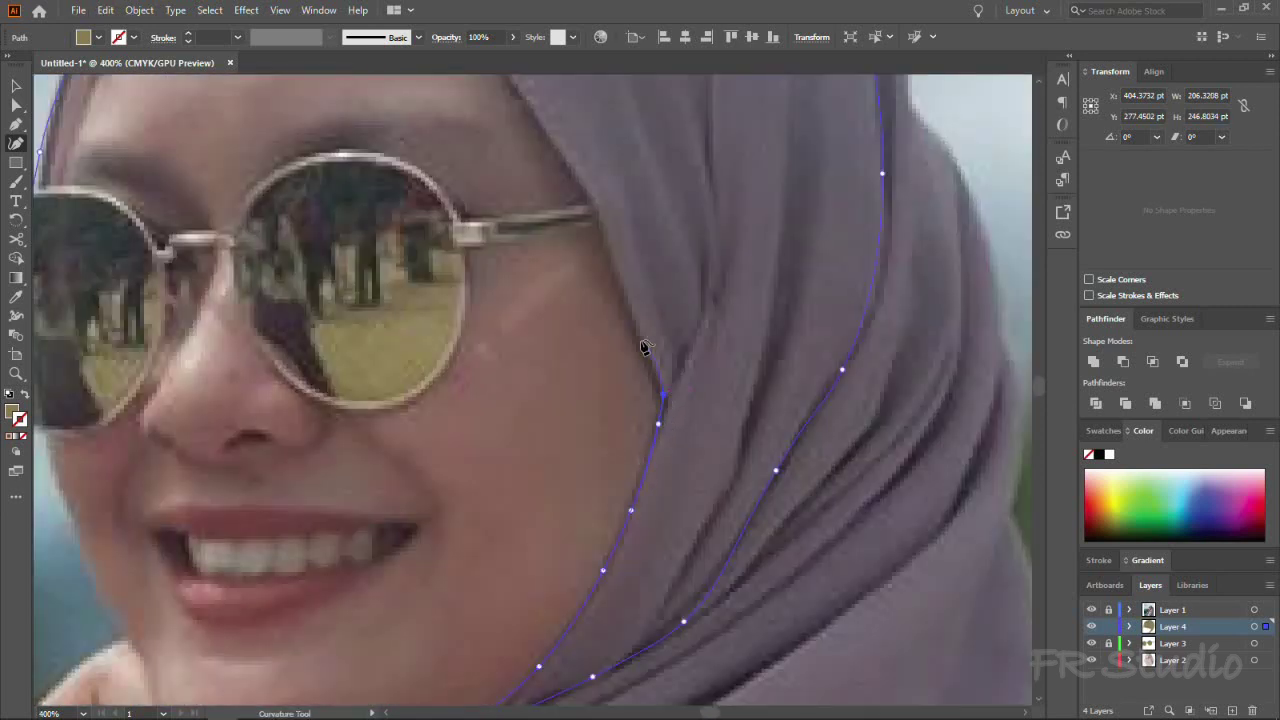
{"action": "scroll", "coordinate": [646, 360], "scroll_direction": "down", "scroll_amount": 2}
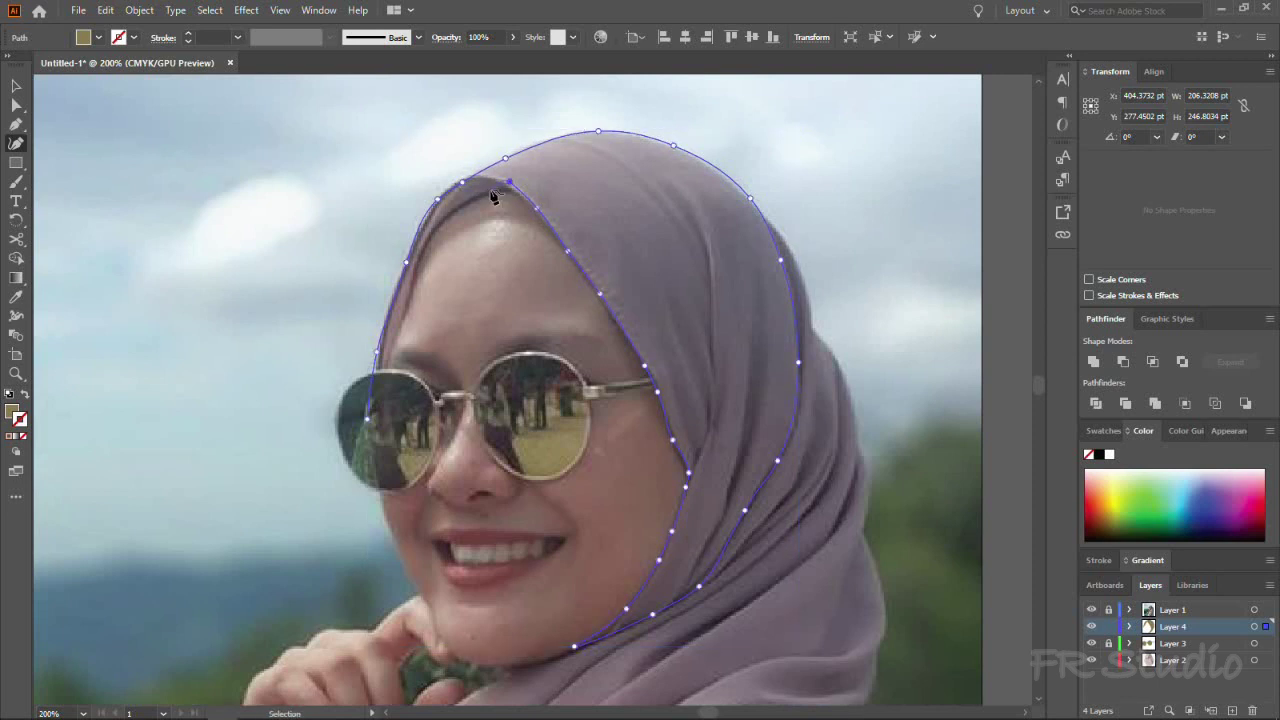
{"action": "scroll", "coordinate": [493, 196], "scroll_direction": "up", "scroll_amount": 1}
{"action": "left_click", "coordinate": [367, 379]}
{"action": "left_click", "coordinate": [345, 436]}
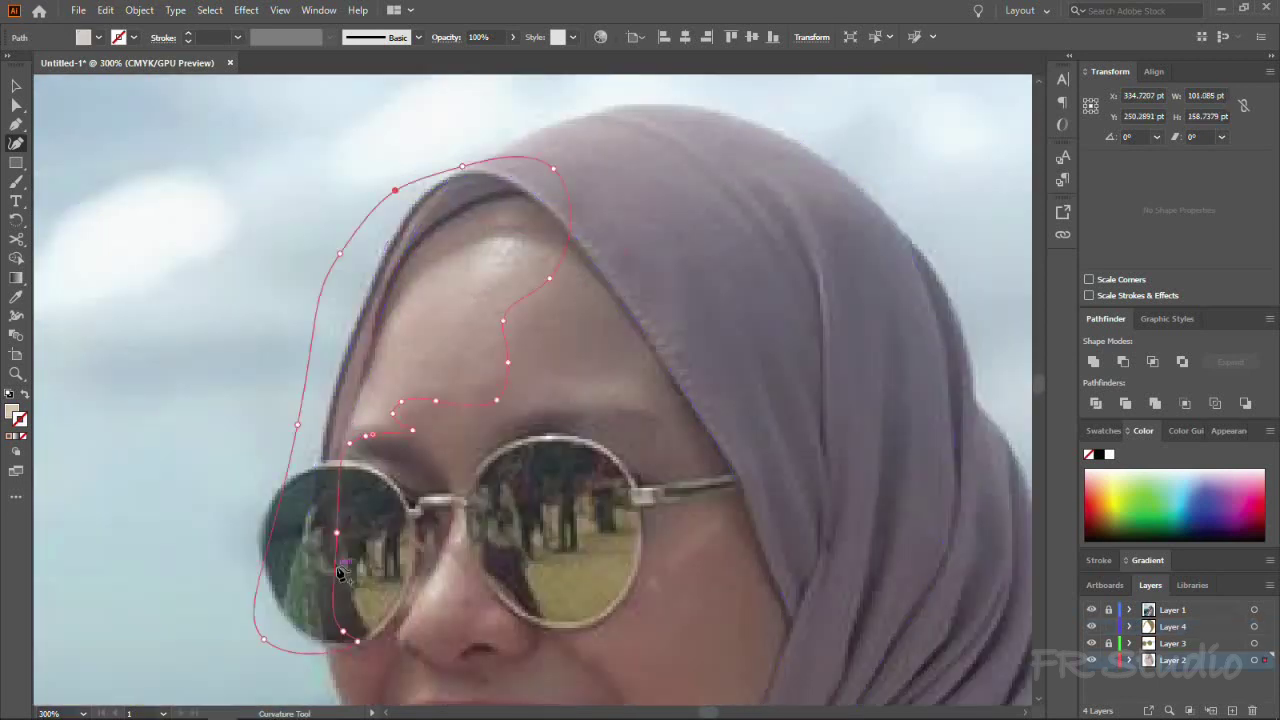
{"action": "left_click", "coordinate": [340, 594]}
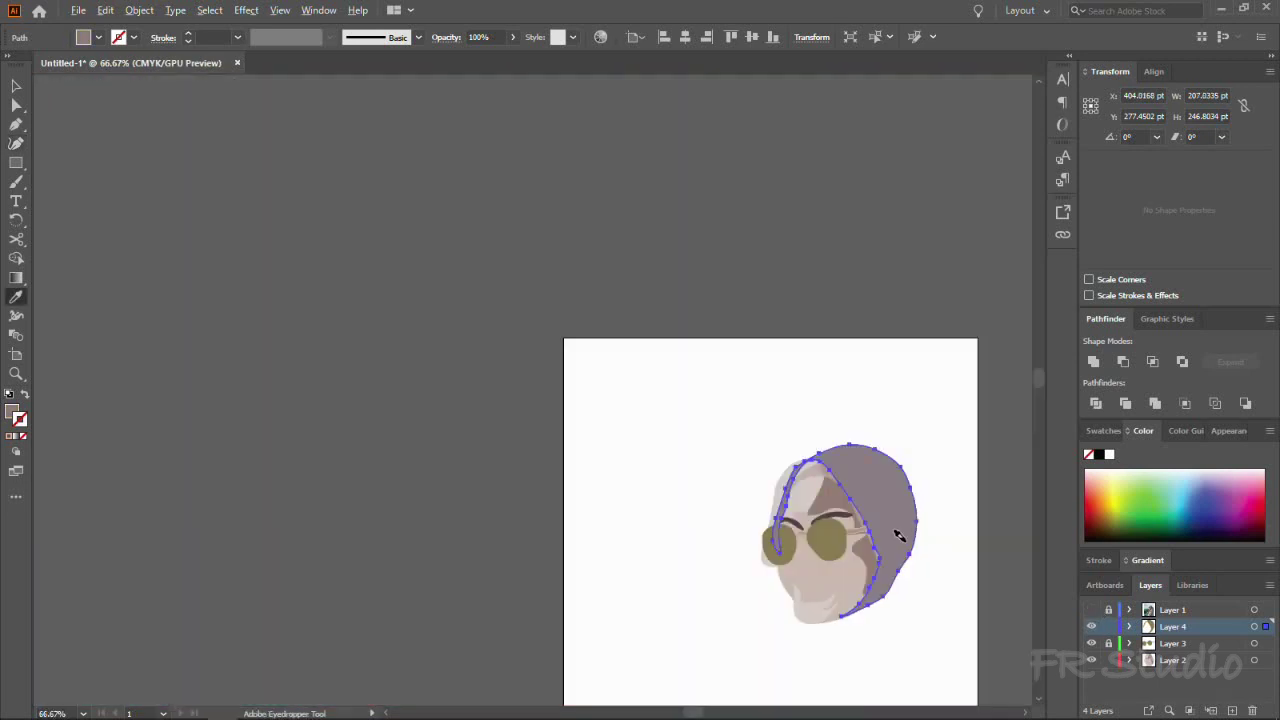
Step: Select the light hair strand shapes and the hijab shape beside the face
{"action": "scroll", "coordinate": [902, 531], "scroll_direction": "up", "scroll_amount": 3}
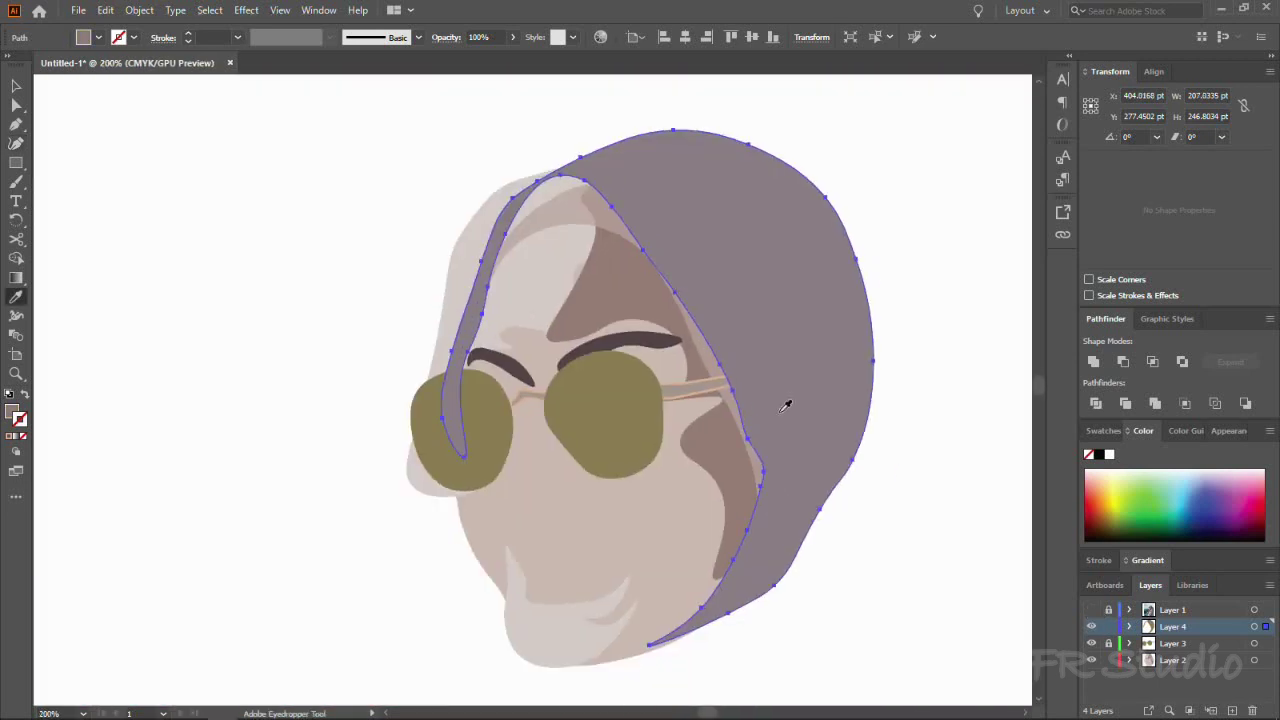
{"action": "key", "text": "ctrl+7"}
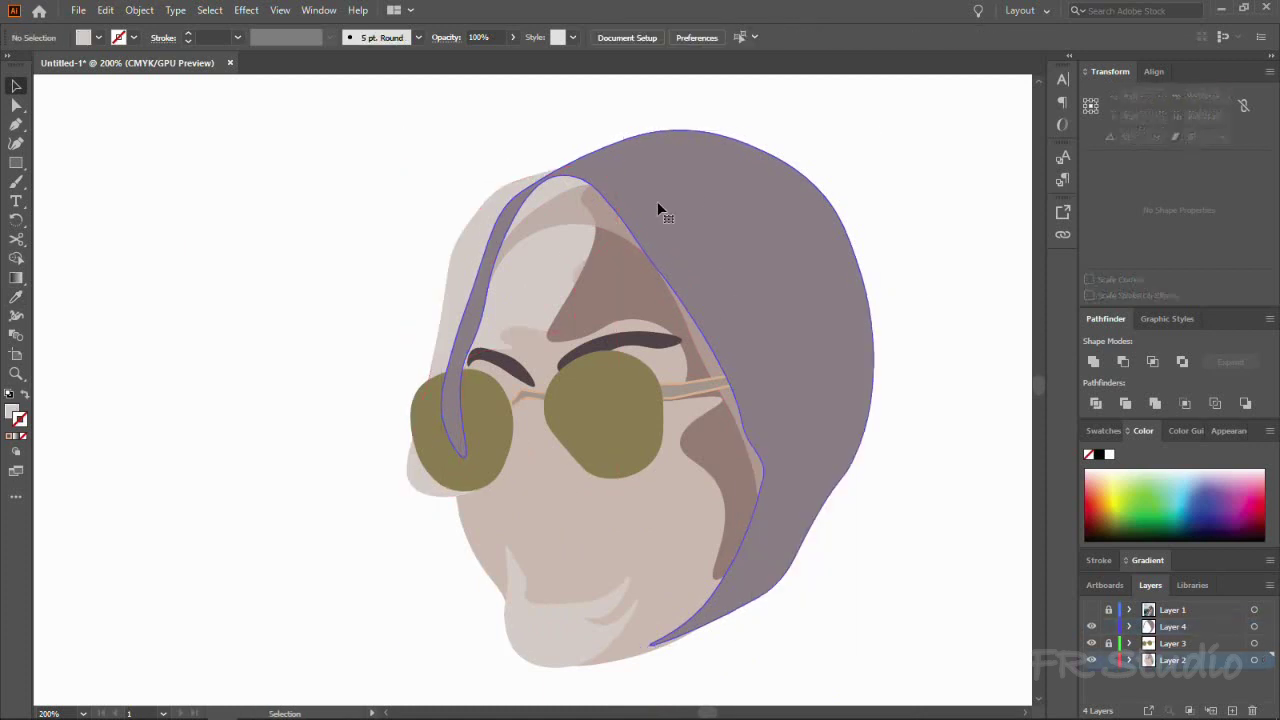
{"action": "left_click", "coordinate": [494, 223]}
{"action": "key", "text": "a"}
{"action": "left_click", "coordinate": [916, 248]}
{"action": "left_click", "coordinate": [486, 223]}
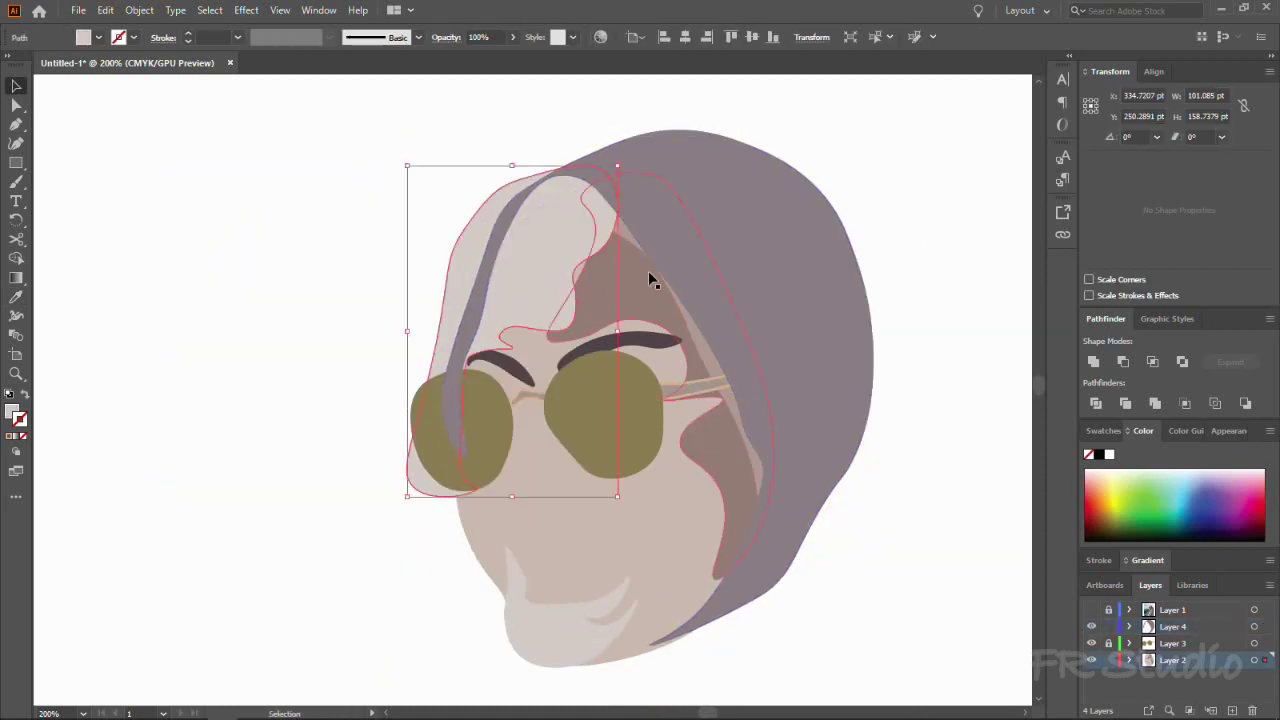
{"action": "left_click", "coordinate": [790, 404]}
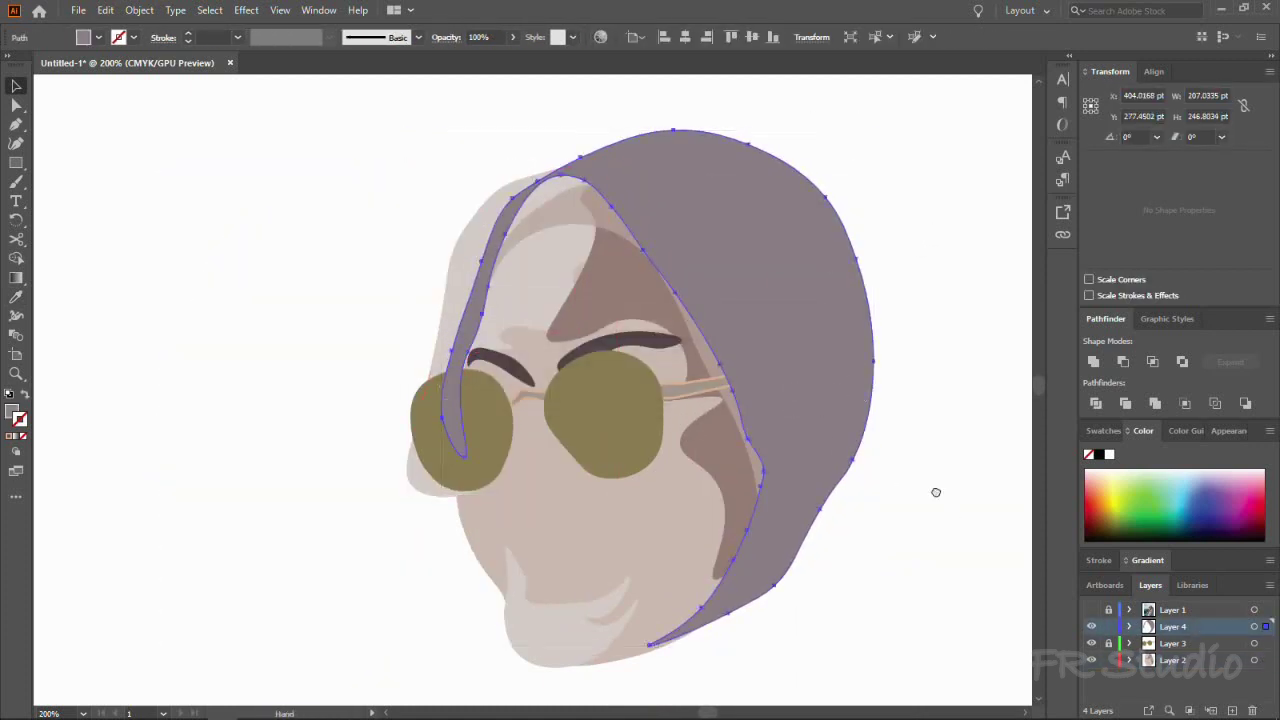
{"action": "key", "text": "v"}
{"action": "left_click", "coordinate": [1092, 611]}
Step: Select the face outline with the face details and make a clipping mask from them
{"action": "key", "text": "ctrl+equal"}
{"action": "key", "text": "shift+grave"}
{"action": "left_click", "coordinate": [750, 337]}
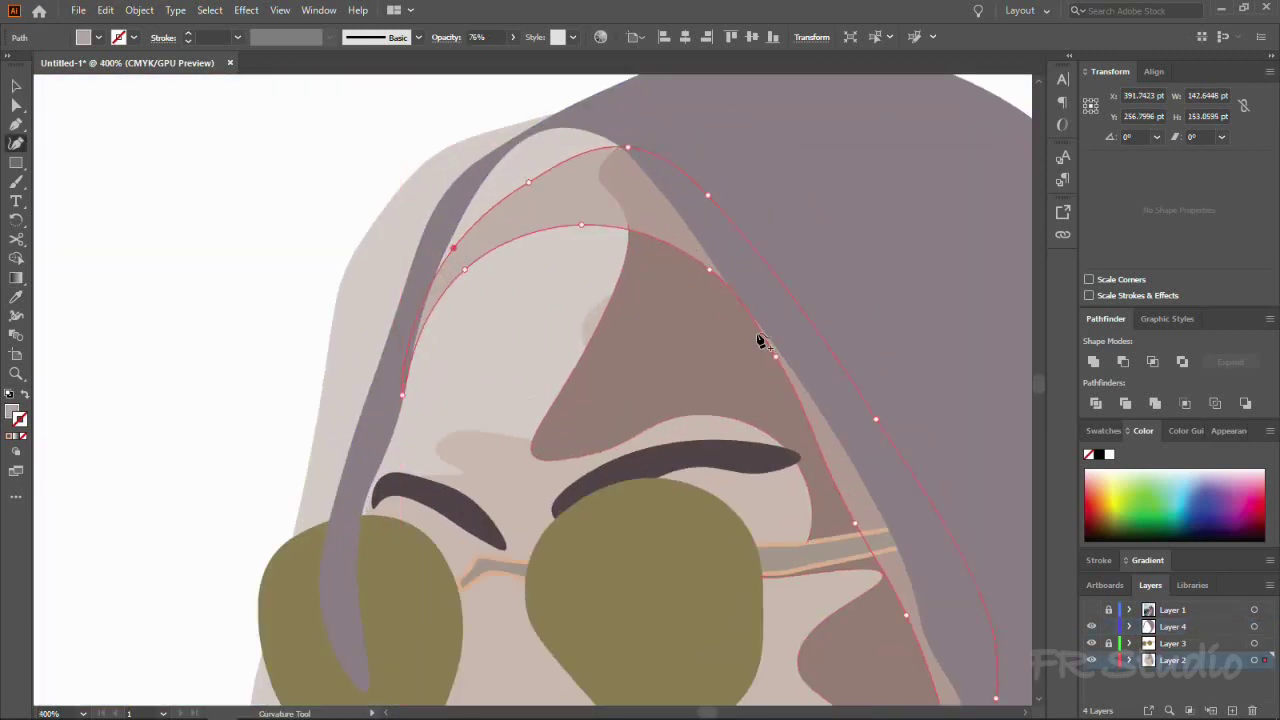
{"action": "key", "text": "ctrl+minus"}
{"action": "key", "text": "v"}
{"action": "left_click", "coordinate": [469, 334]}
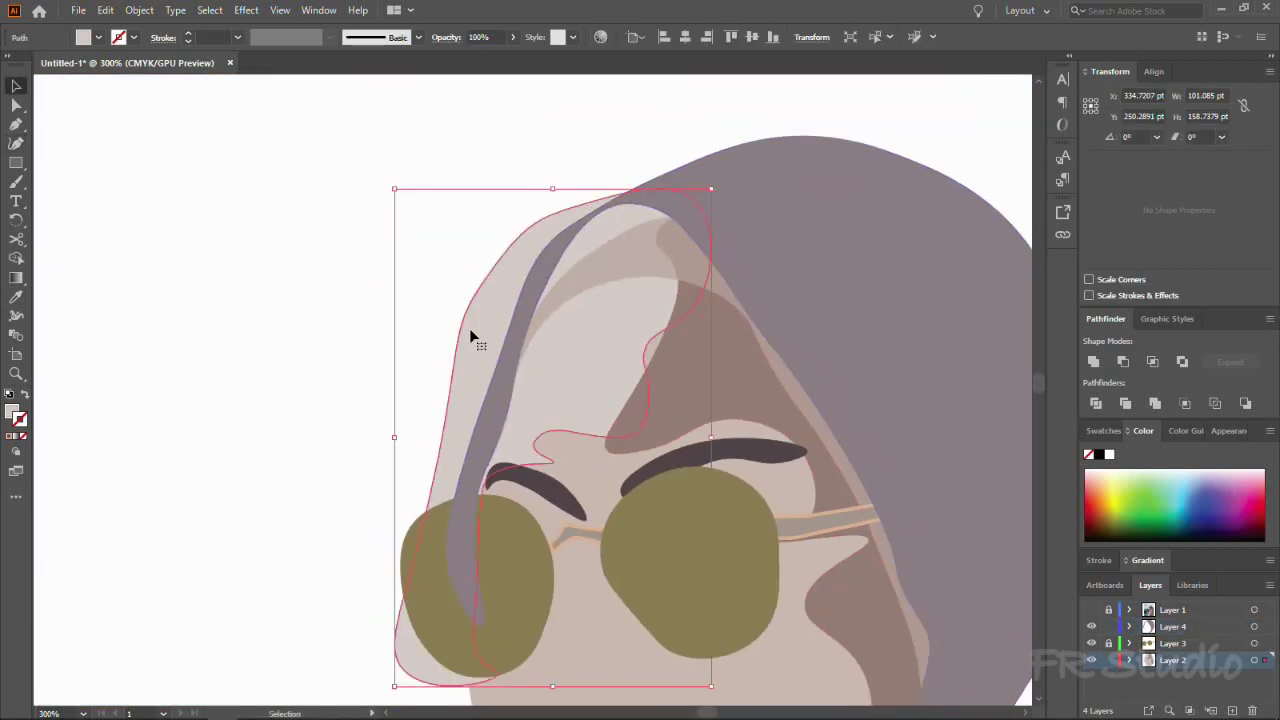
{"action": "left_click", "coordinate": [514, 580]}
{"action": "right_click", "coordinate": [631, 232]}
{"action": "left_click", "coordinate": [657, 500]}
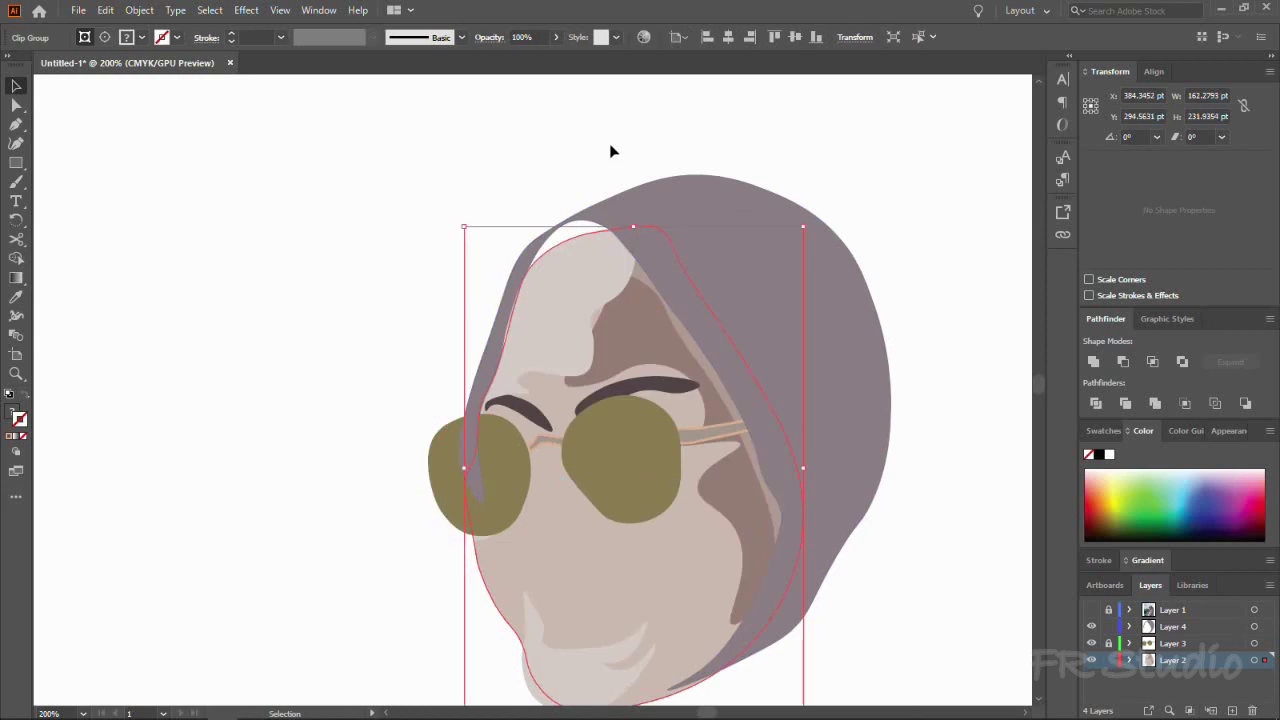
{"action": "left_click", "coordinate": [609, 148]}
Step: Trace the hairline under the hijab with the Curvature tool
{"action": "key", "text": "ctrl+equal"}
{"action": "key", "text": "ctrl+equal"}
{"action": "key", "text": "shift+grave"}
{"action": "left_click", "coordinate": [757, 259]}
{"action": "left_click", "coordinate": [583, 275]}
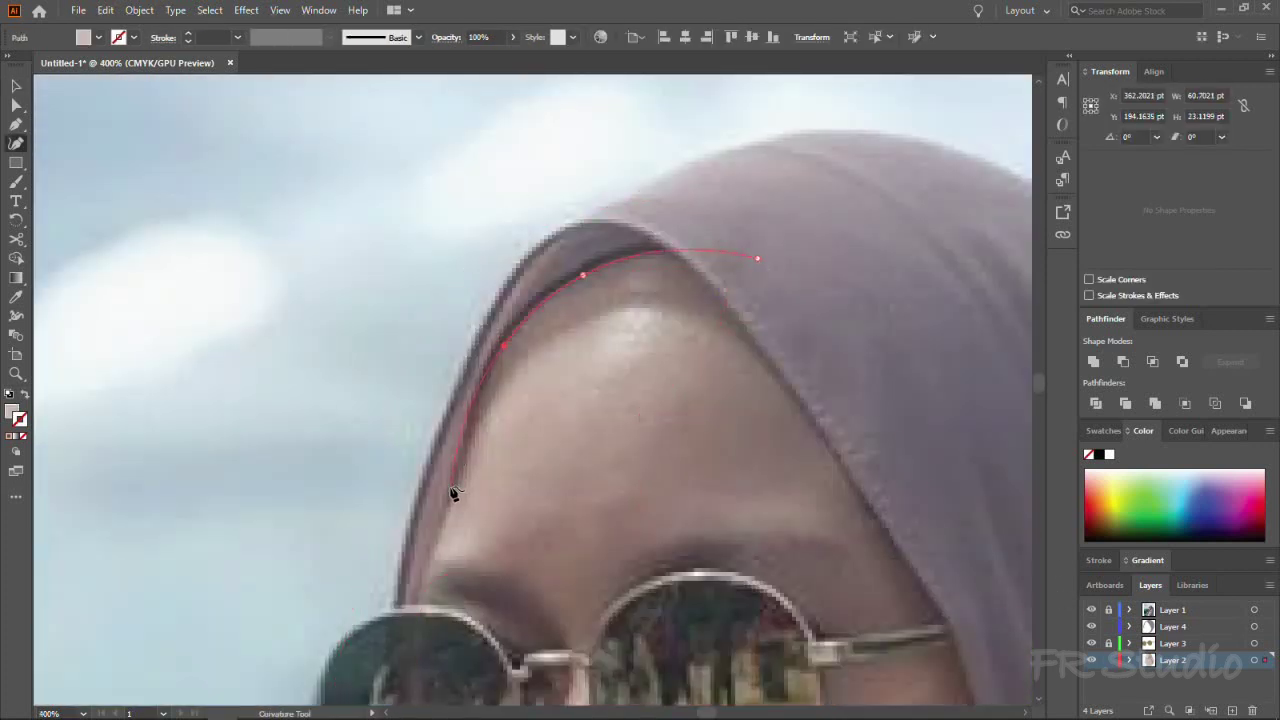
{"action": "left_click", "coordinate": [452, 493]}
{"action": "left_click", "coordinate": [757, 259]}
{"action": "key", "text": "v"}
{"action": "left_click", "coordinate": [1091, 609]}
{"action": "key", "text": "ctrl+minus"}
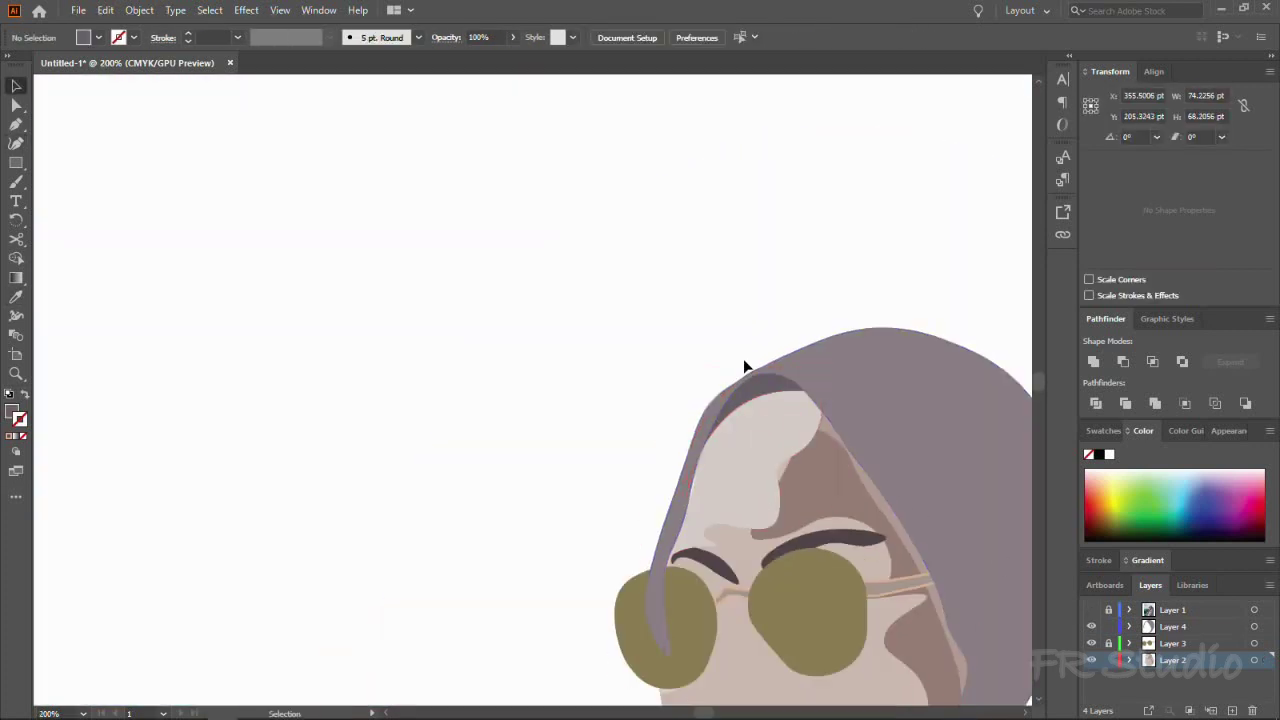
Step: Move Layer 3, the glasses layer, above Layer 4, the hijab layer, so the arm shows over the hijab
{"action": "left_click_drag", "start_coordinate": [1165, 643], "coordinate": [1094, 615]}
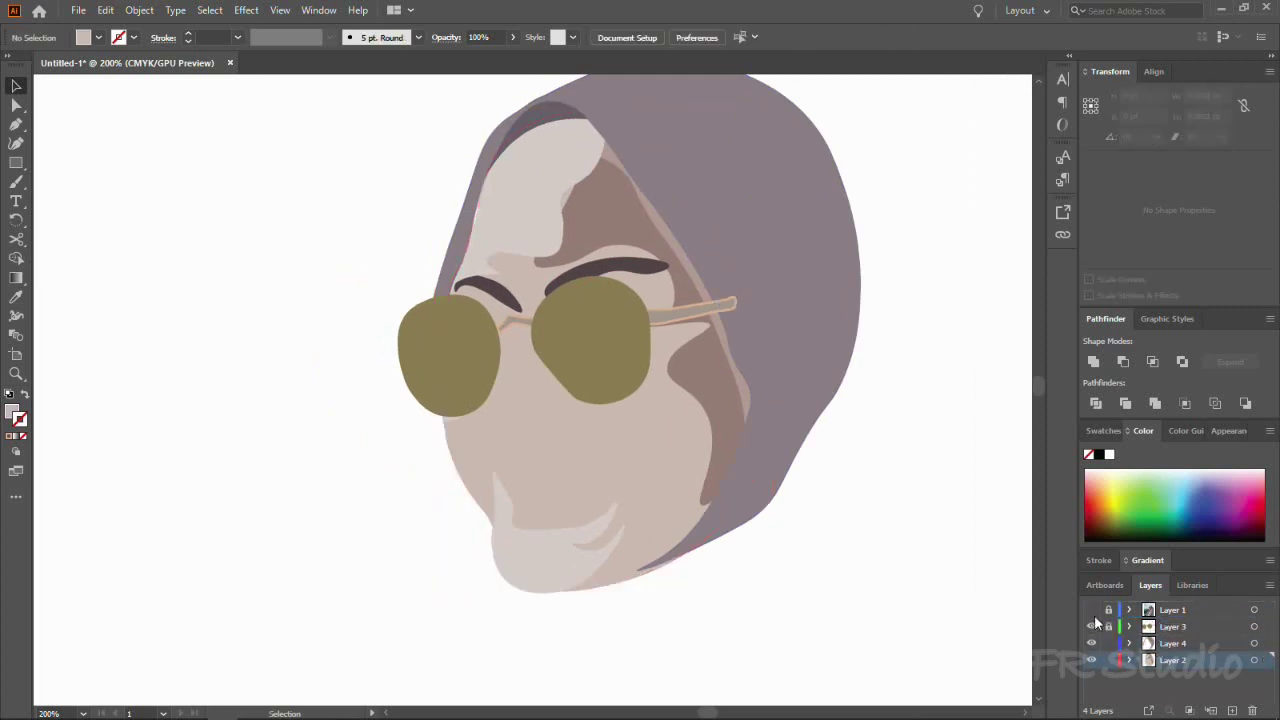
{"action": "left_click", "coordinate": [714, 314]}
{"action": "left_click", "coordinate": [823, 286]}
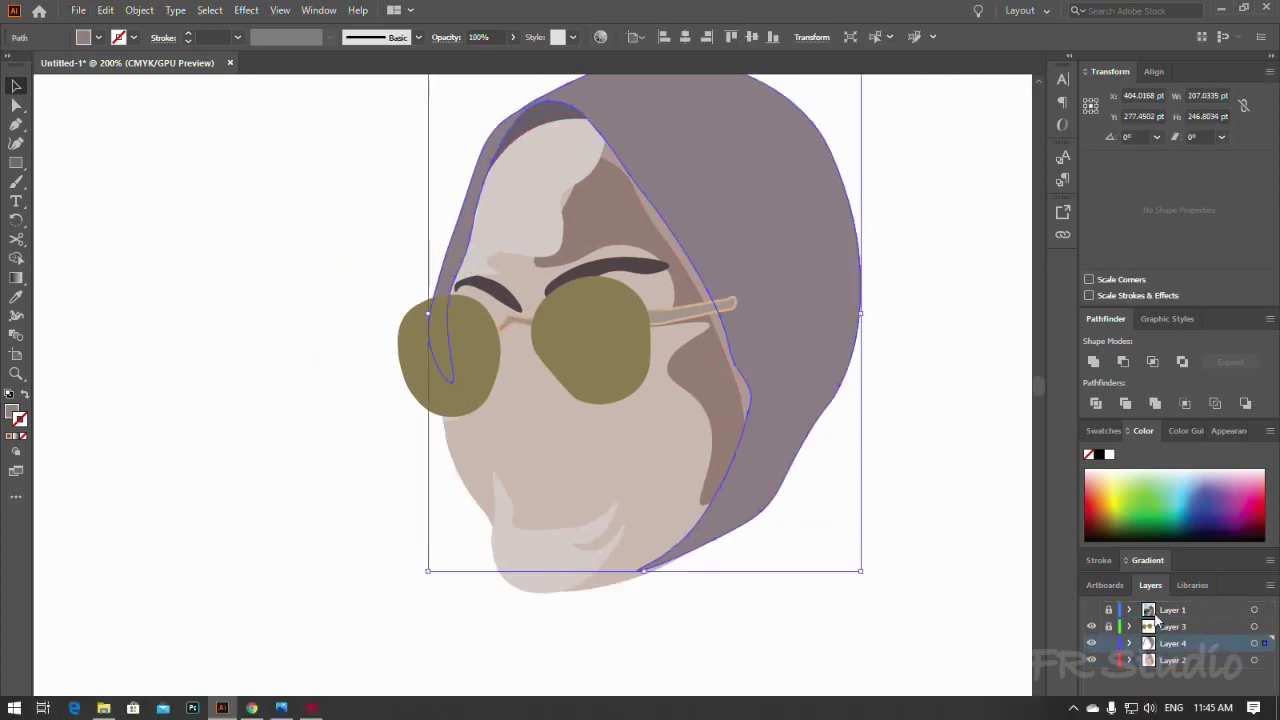
{"action": "left_click", "coordinate": [1129, 643]}
{"action": "left_click_drag", "start_coordinate": [1264, 643], "coordinate": [1264, 626]}
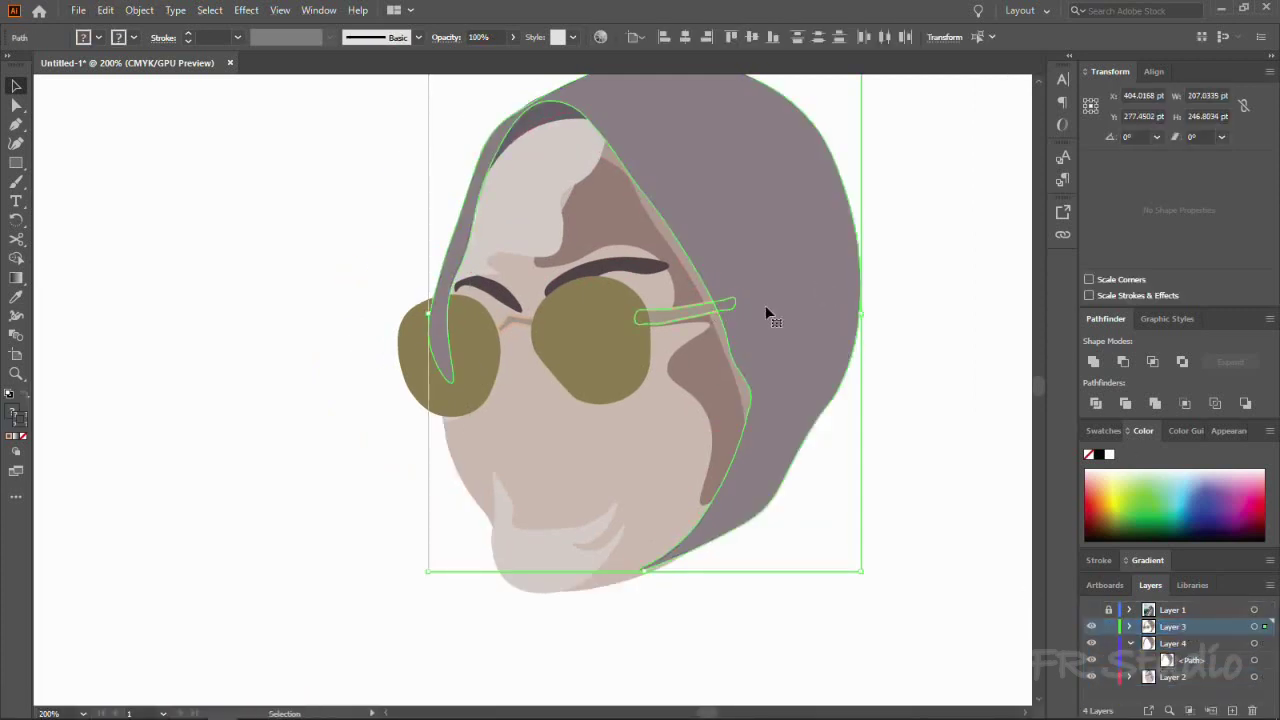
{"action": "left_click", "coordinate": [929, 423]}
{"action": "left_click", "coordinate": [722, 310]}
{"action": "key", "text": "a"}
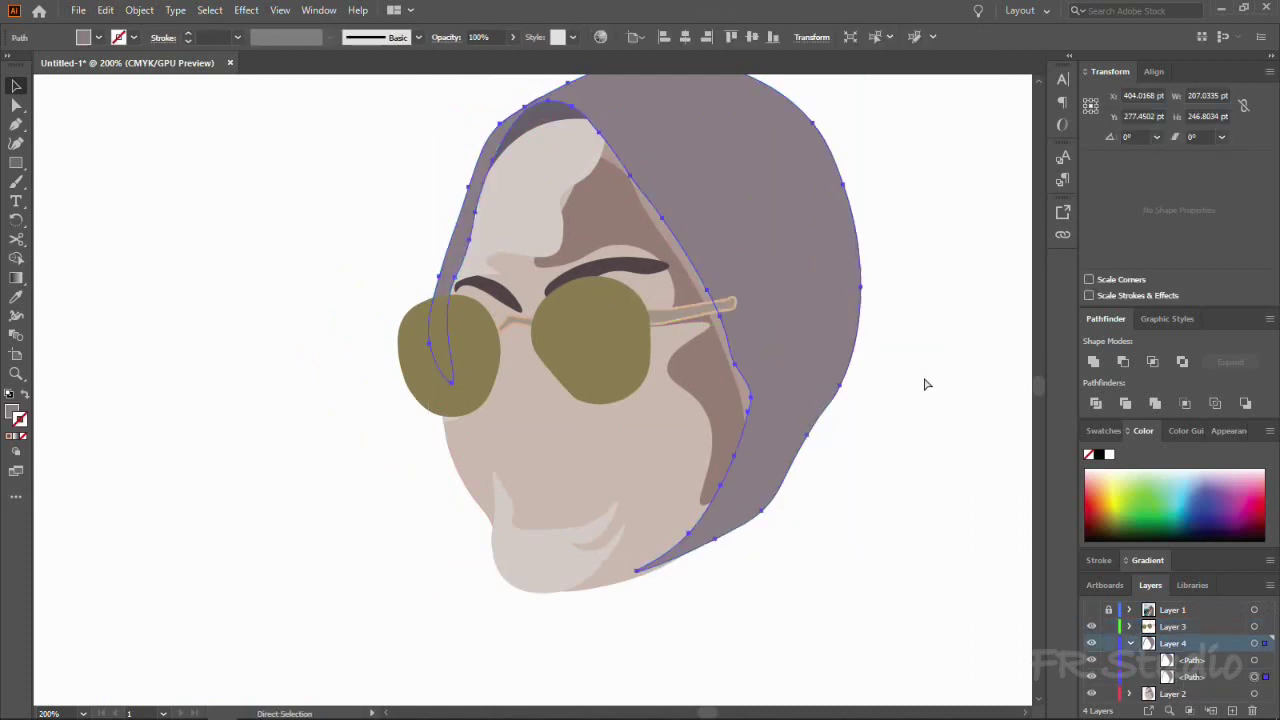
{"action": "left_click", "coordinate": [873, 383]}
{"action": "key", "text": "v"}
{"action": "scroll", "coordinate": [756, 323], "scroll_direction": "up", "scroll_amount": 3}
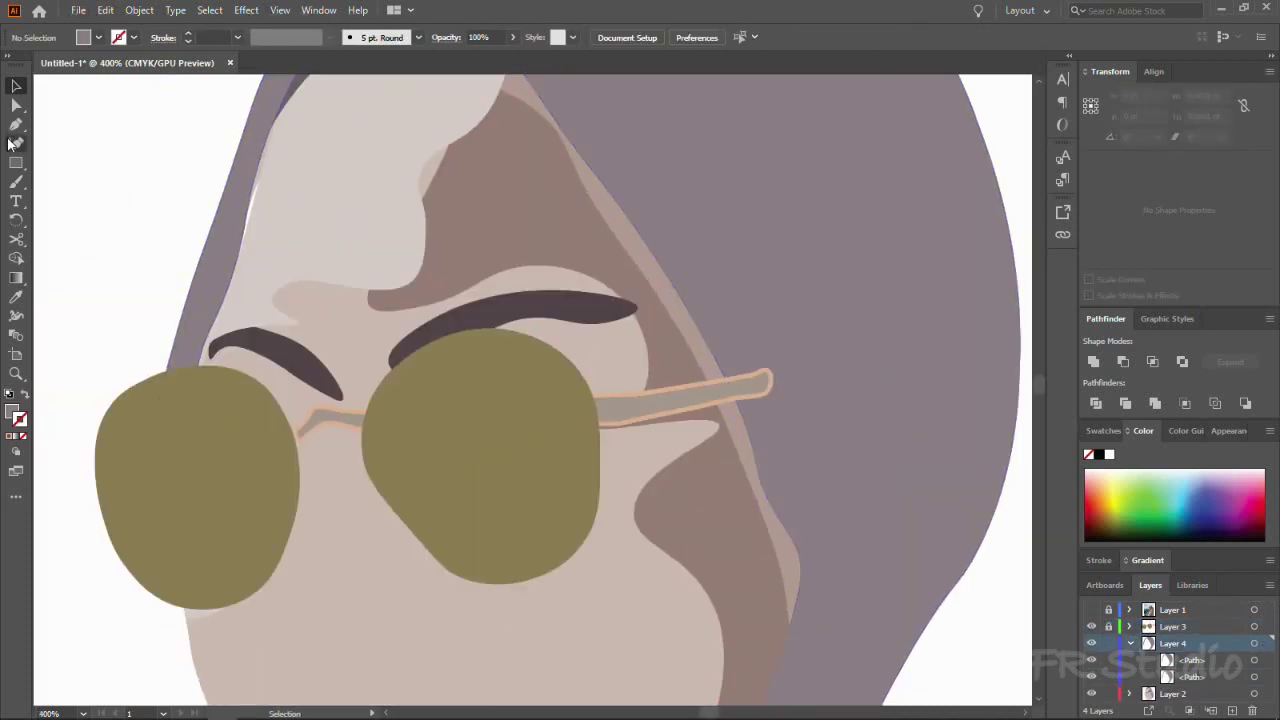
Step: Draw a trimming triangle over the part of the glasses arm past the hijab
{"action": "left_click", "coordinate": [745, 385]}
{"action": "left_click", "coordinate": [16, 143]}
{"action": "key", "text": "ctrl+plus"}
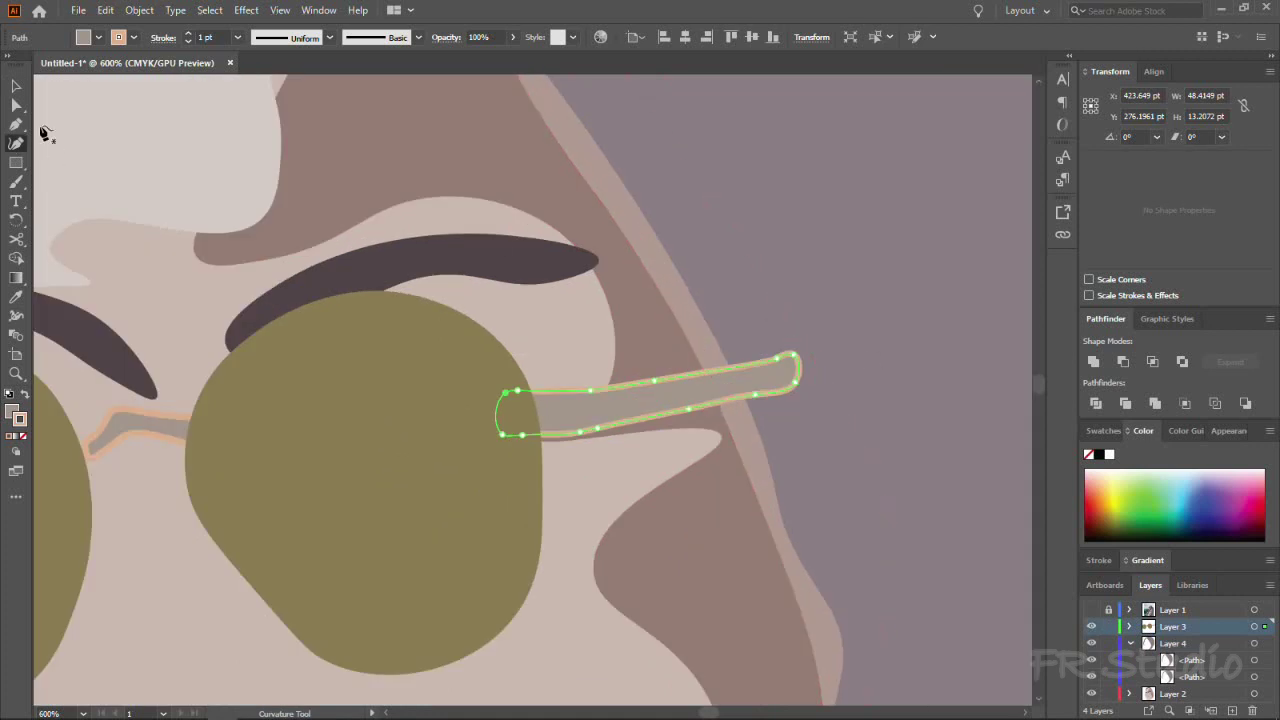
{"action": "left_click", "coordinate": [694, 292]}
{"action": "left_click", "coordinate": [773, 455]}
{"action": "left_click", "coordinate": [832, 342]}
{"action": "left_click", "coordinate": [694, 292]}
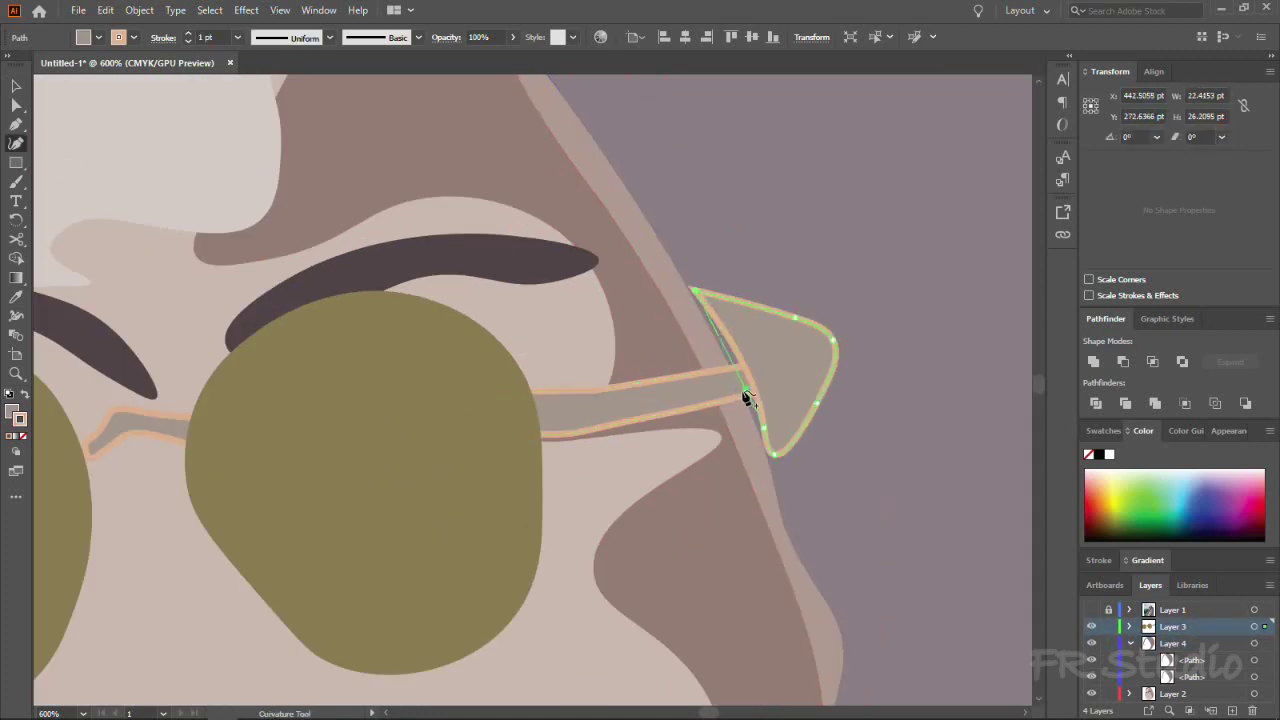
Step: Discard the trimming triangle and reselect the glasses arm
{"action": "key", "text": "v"}
{"action": "left_click", "coordinate": [760, 388], "text": "shift"}
{"action": "right_click", "coordinate": [777, 371]}
{"action": "key", "text": "Escape"}
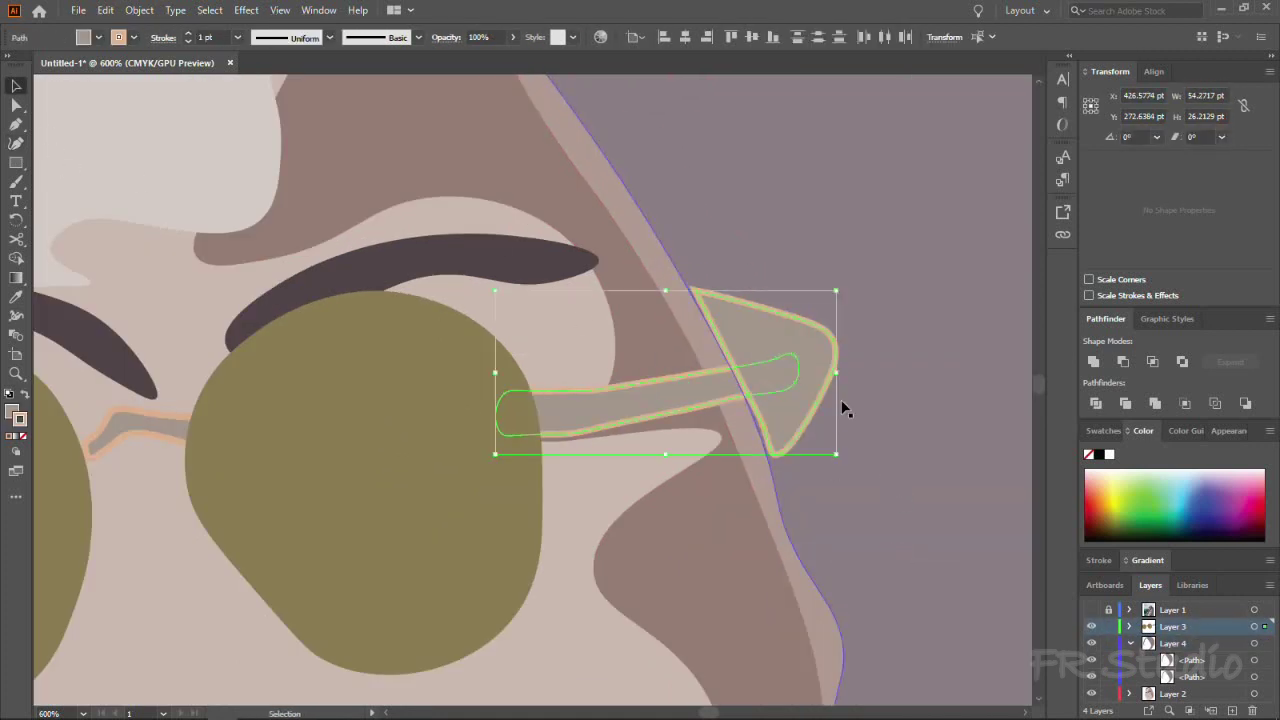
{"action": "right_click", "coordinate": [790, 388]}
{"action": "left_click", "coordinate": [880, 392]}
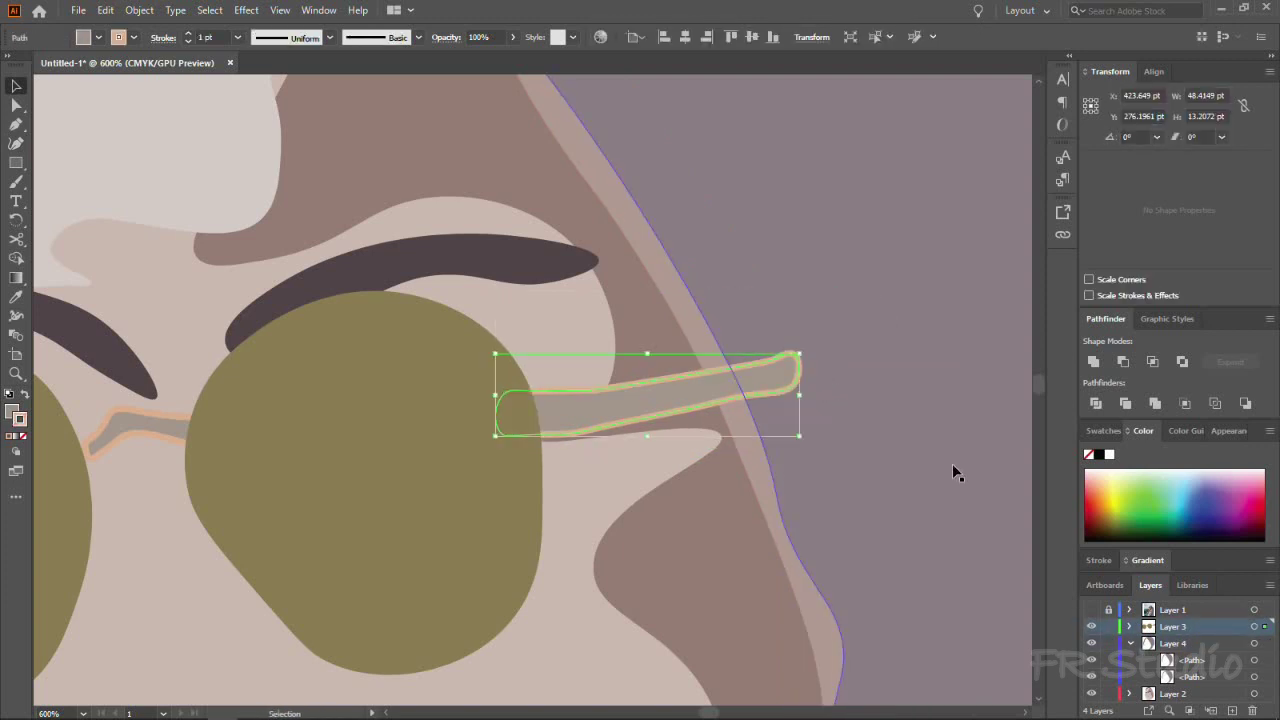
{"action": "left_click", "coordinate": [1192, 661]}
Step: Reshape the arm's tip anchors so it tapers to the hijab edge
{"action": "scroll", "coordinate": [811, 580], "scroll_direction": "down", "scroll_amount": 3}
{"action": "scroll", "coordinate": [786, 437], "scroll_direction": "up", "scroll_amount": 2}
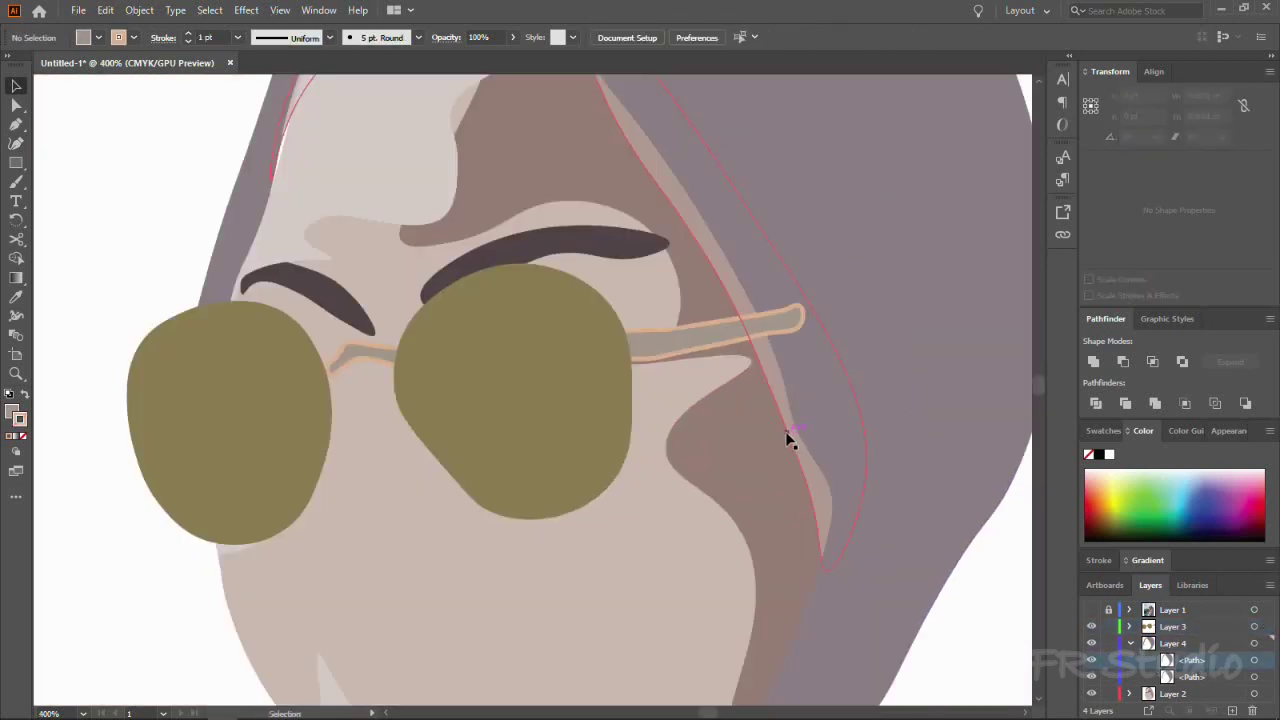
{"action": "scroll", "coordinate": [786, 437], "scroll_direction": "up", "scroll_amount": 1}
{"action": "left_click", "coordinate": [16, 143]}
{"action": "left_click", "coordinate": [795, 311]}
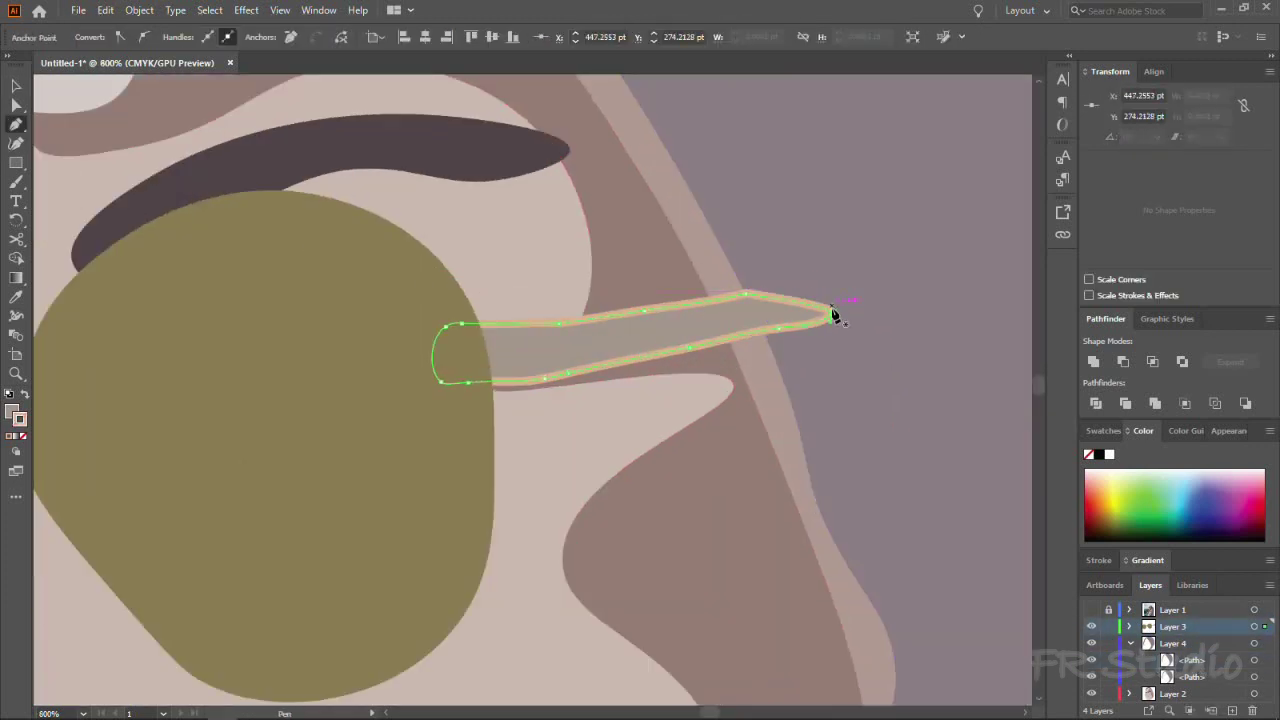
{"action": "left_click", "coordinate": [834, 314]}
{"action": "scroll", "coordinate": [791, 343], "scroll_direction": "up", "scroll_amount": 1}
{"action": "left_click", "coordinate": [847, 333]}
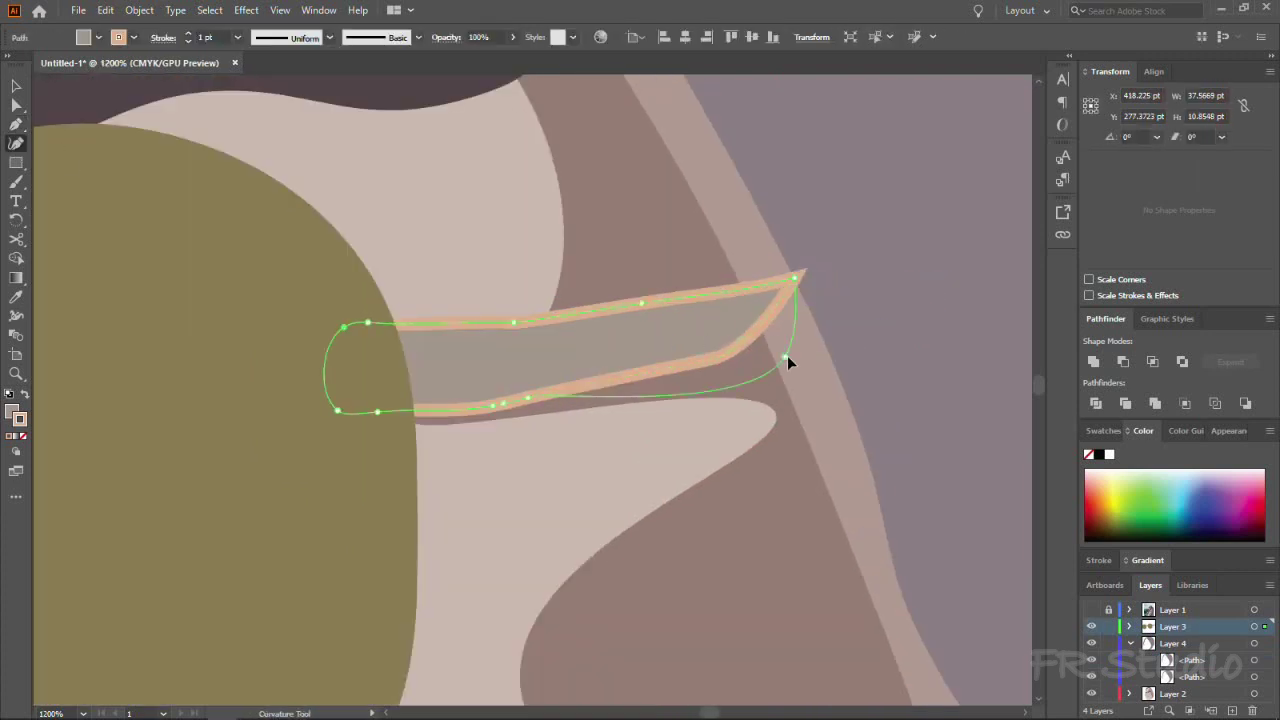
{"action": "key", "text": "ctrl+z"}
{"action": "key", "text": "ctrl+0"}
Step: Show the reference photo and start a new shape on the hijab
{"action": "left_click", "coordinate": [750, 416]}
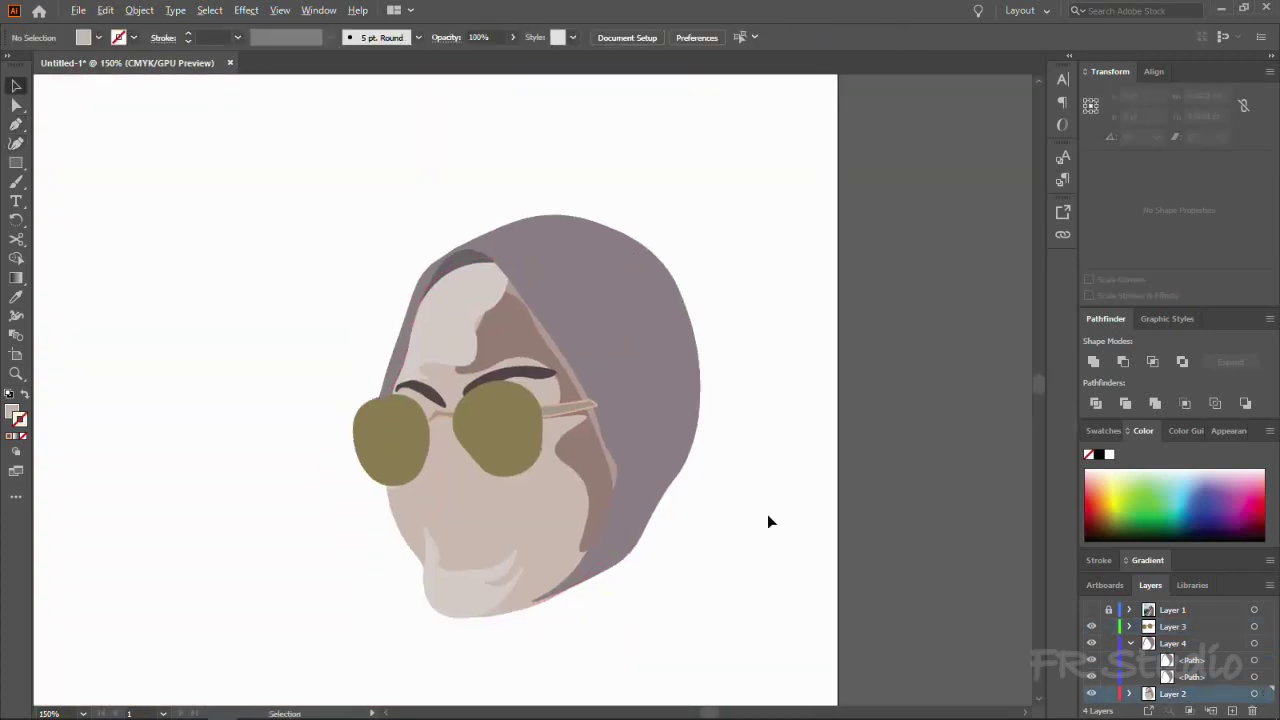
{"action": "scroll", "coordinate": [767, 514], "scroll_direction": "up", "scroll_amount": 2}
{"action": "left_click", "coordinate": [1091, 609]}
{"action": "key", "text": "p"}
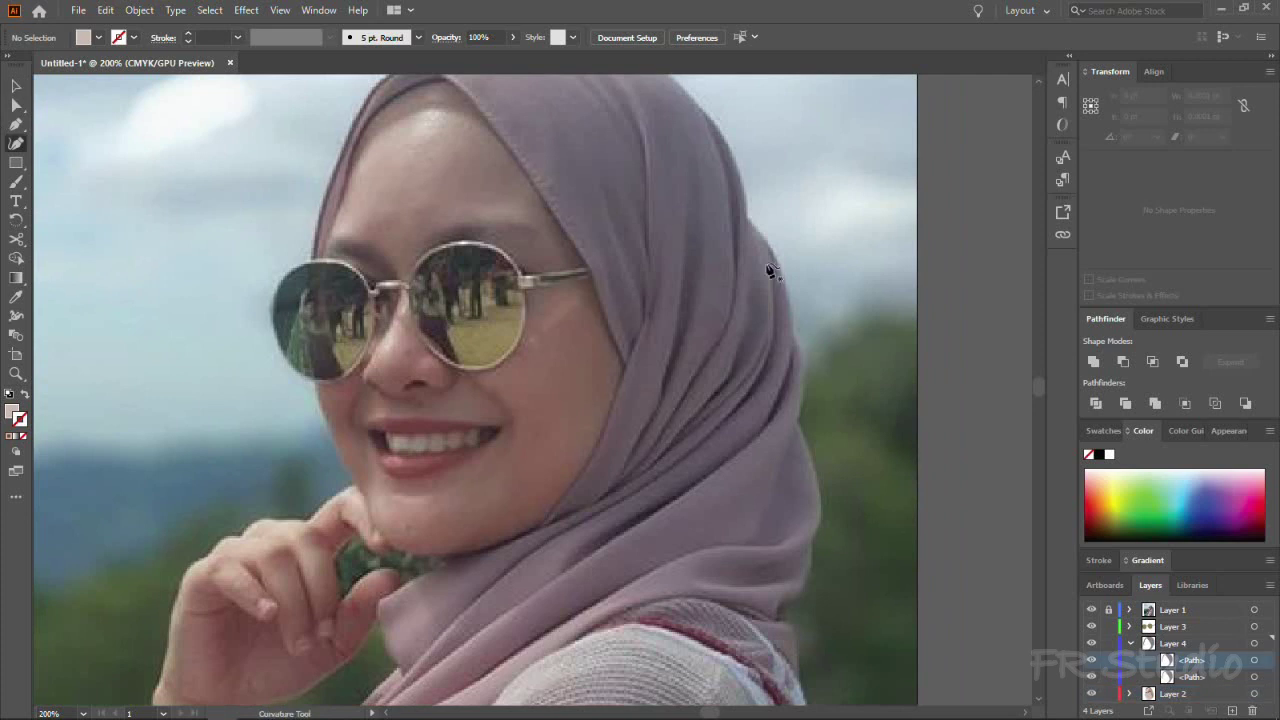
{"action": "left_click", "coordinate": [765, 245]}
{"action": "key", "text": "v"}
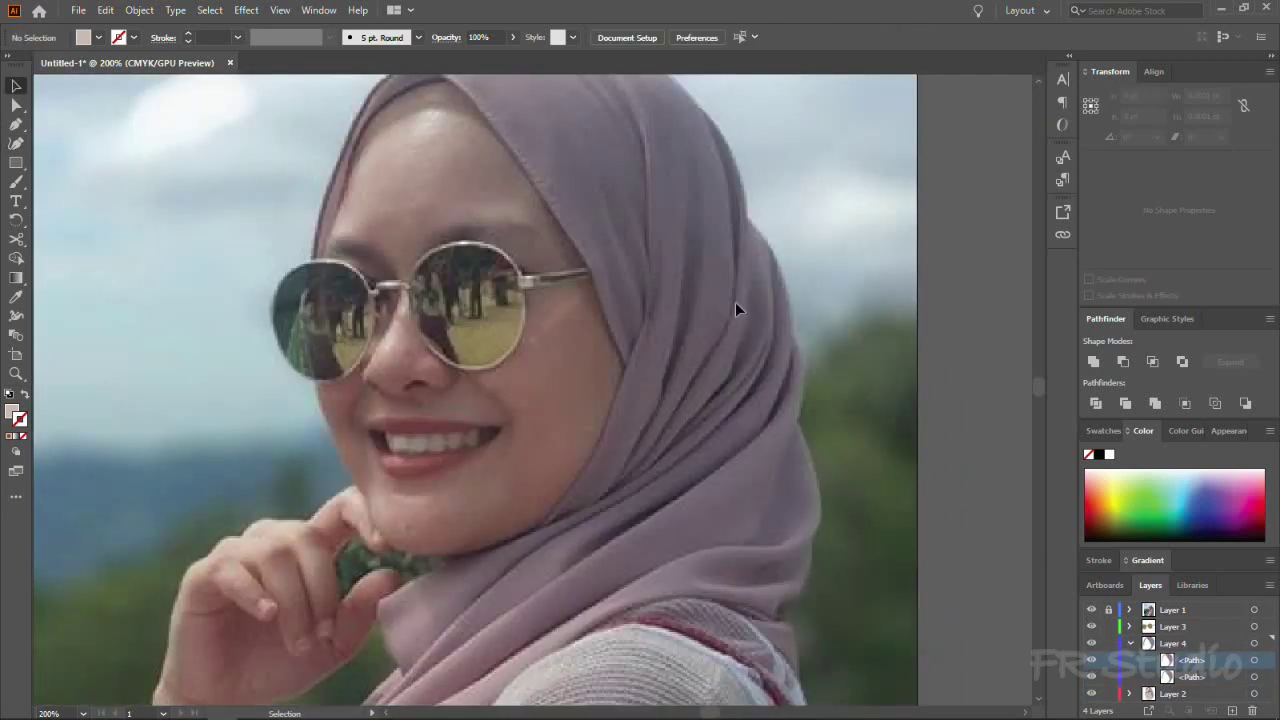
{"action": "key", "text": "shift+grave"}
Step: Trace the top of the fold down the hijab's back edge, filled with the hijab colour
{"action": "left_click", "coordinate": [680, 88]}
{"action": "left_click", "coordinate": [722, 128]}
{"action": "left_click", "coordinate": [738, 165]}
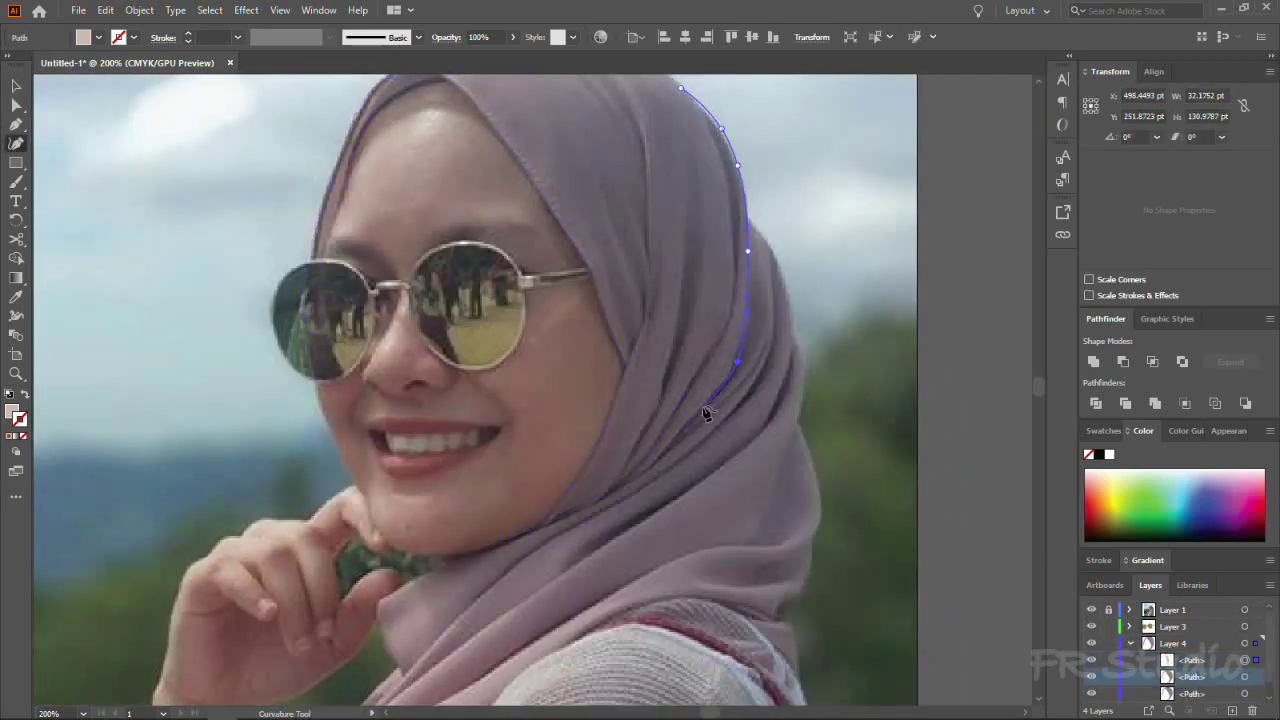
{"action": "key", "text": "i"}
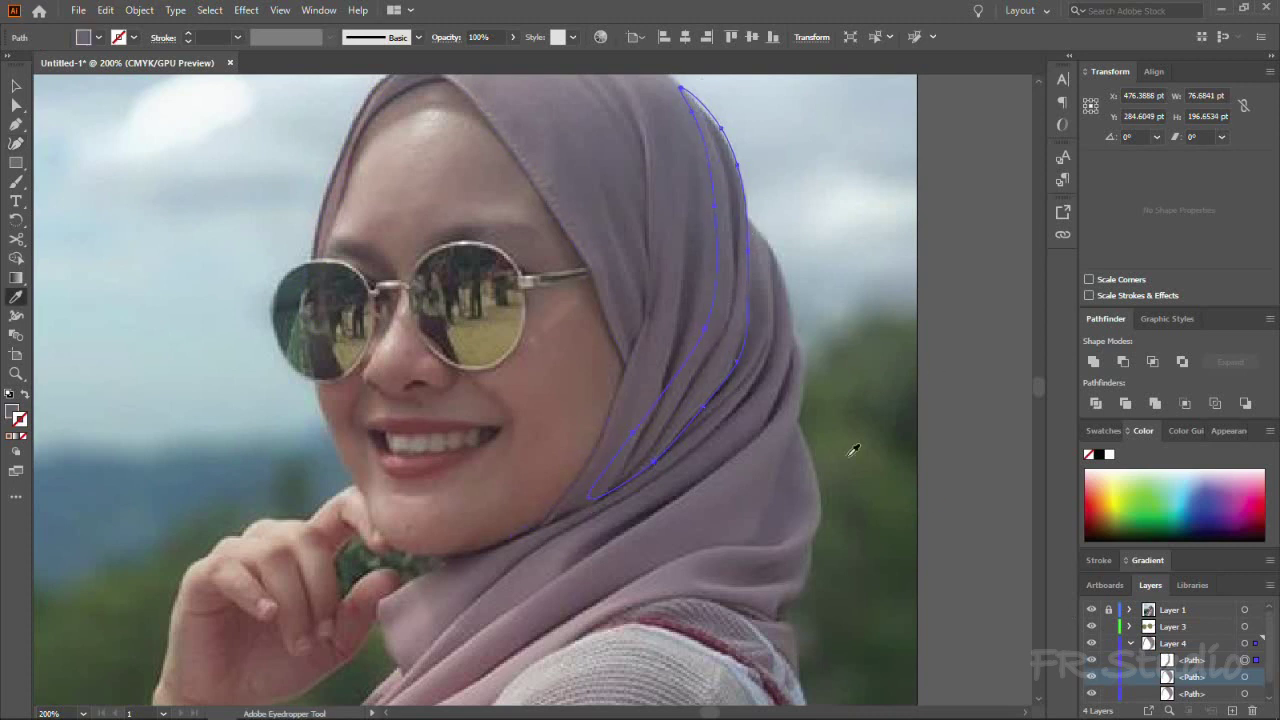
{"action": "key", "text": "ctrl+plus"}
{"action": "key", "text": "v"}
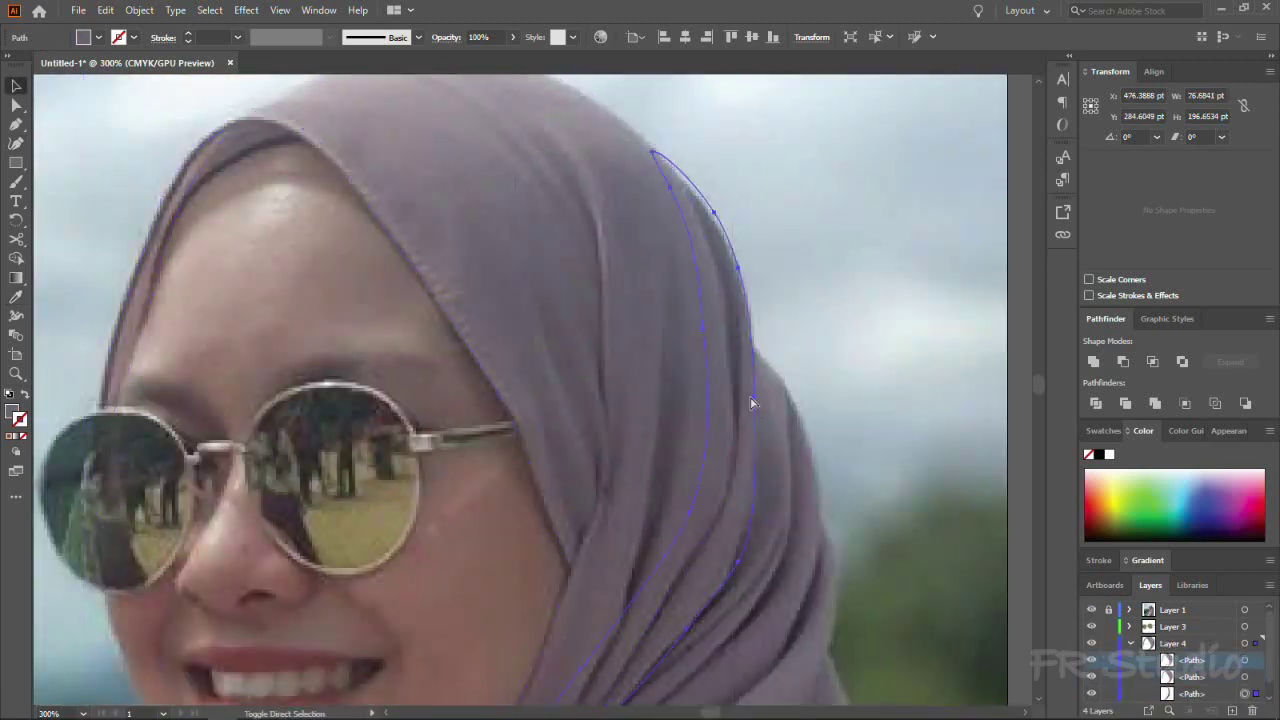
{"action": "key", "text": "shift+grave"}
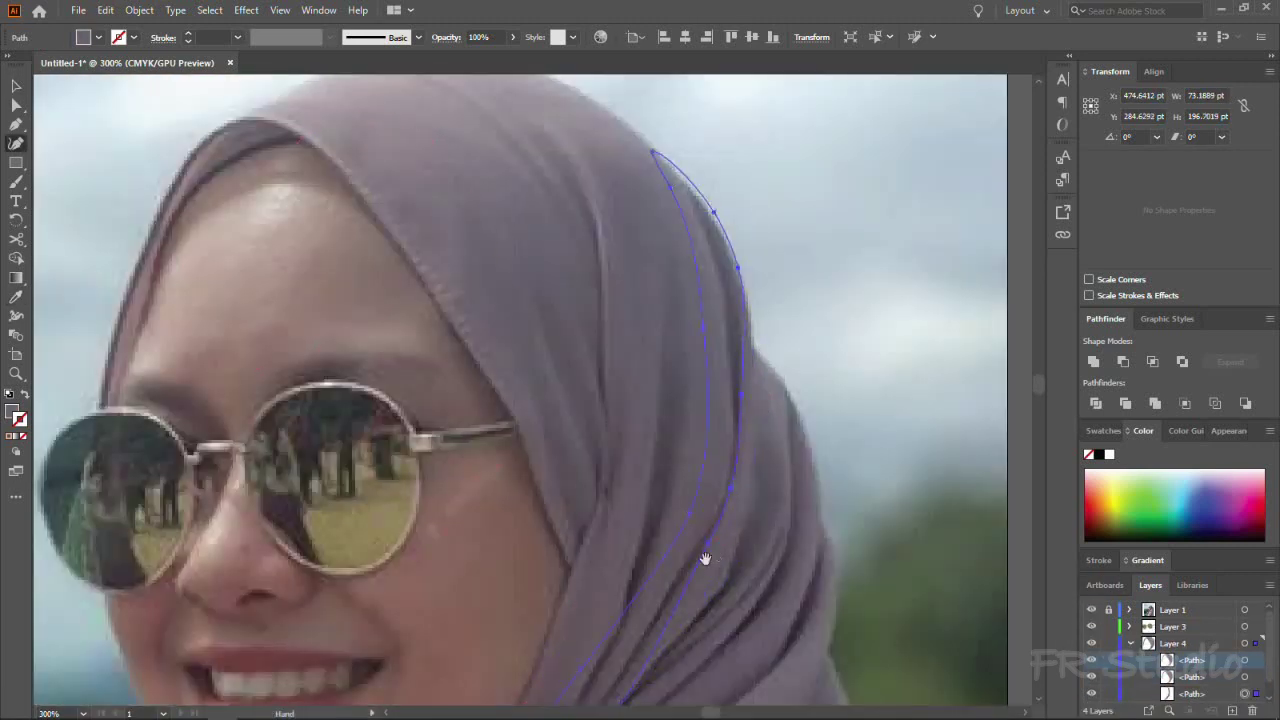
{"action": "left_click_drag", "start_coordinate": [705, 558], "coordinate": [695, 415]}
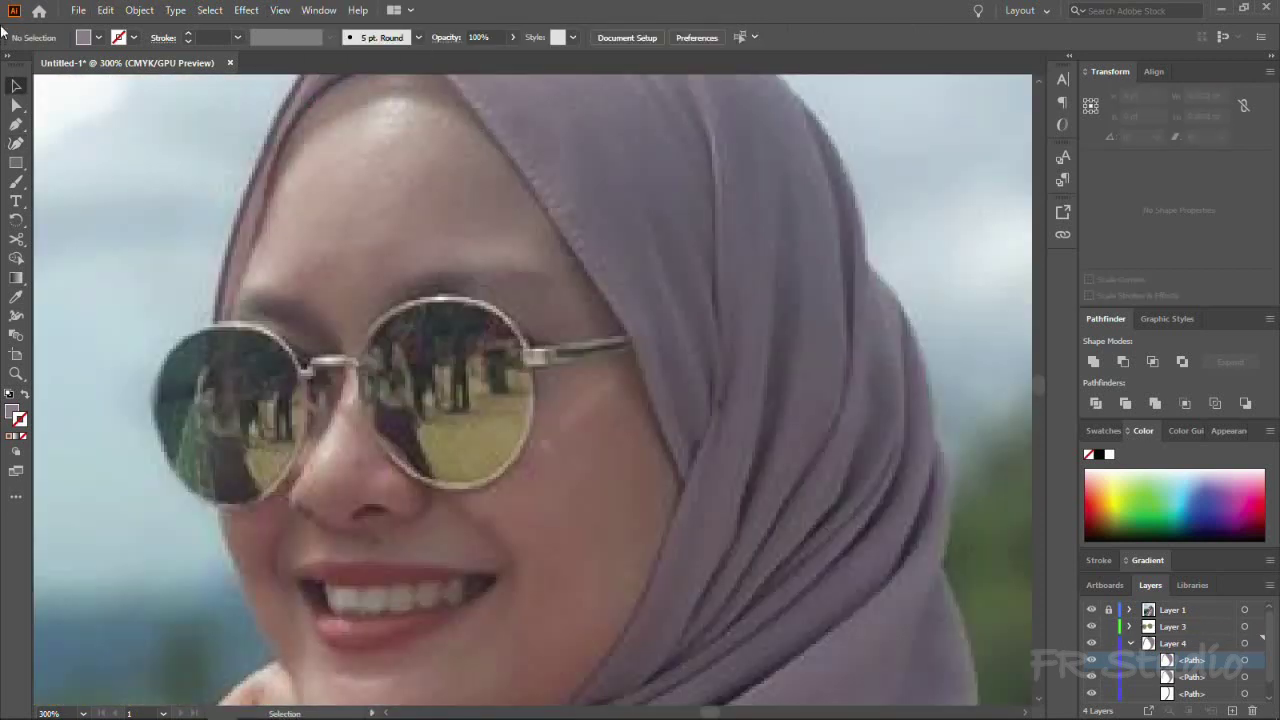
Step: Trace the fold along the hijab's right edge, then hide Layer 1's reference photo
{"action": "left_click", "coordinate": [800, 105]}
{"action": "left_click", "coordinate": [866, 257]}
{"action": "left_click", "coordinate": [871, 400]}
{"action": "scroll", "coordinate": [871, 400], "scroll_direction": "down", "scroll_amount": 3}
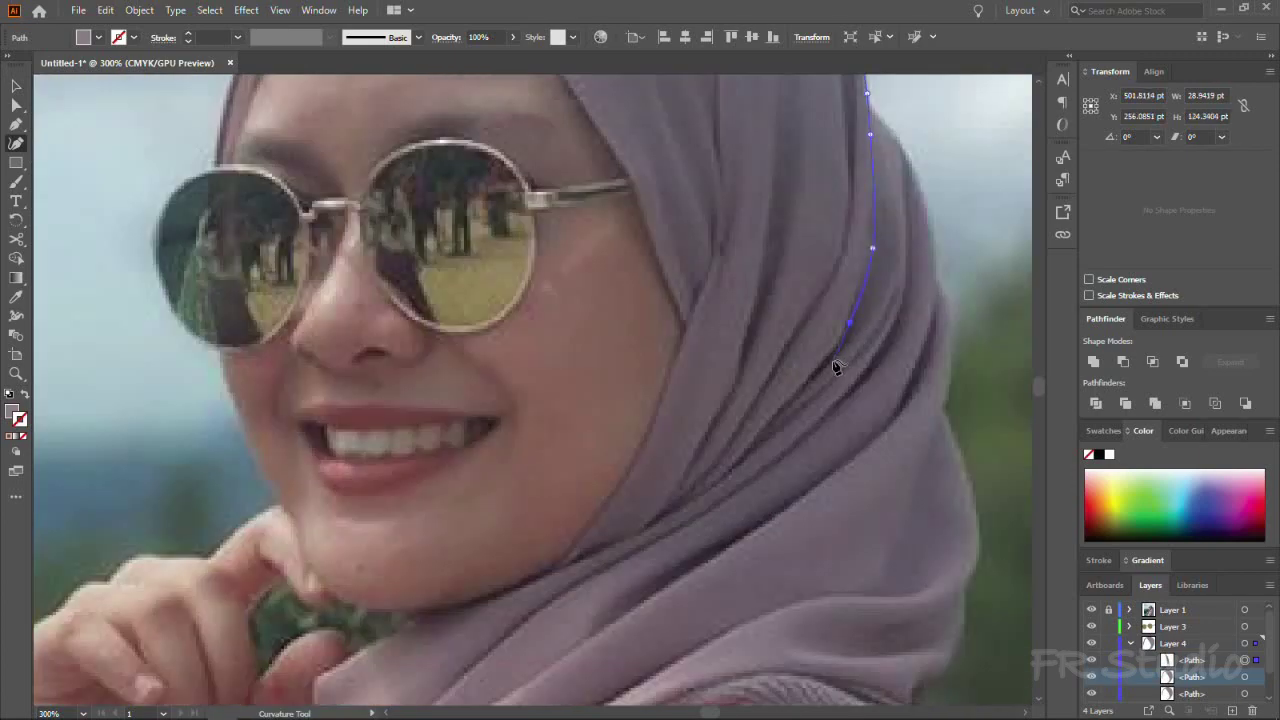
{"action": "scroll", "coordinate": [815, 330], "scroll_direction": "up", "scroll_amount": 3}
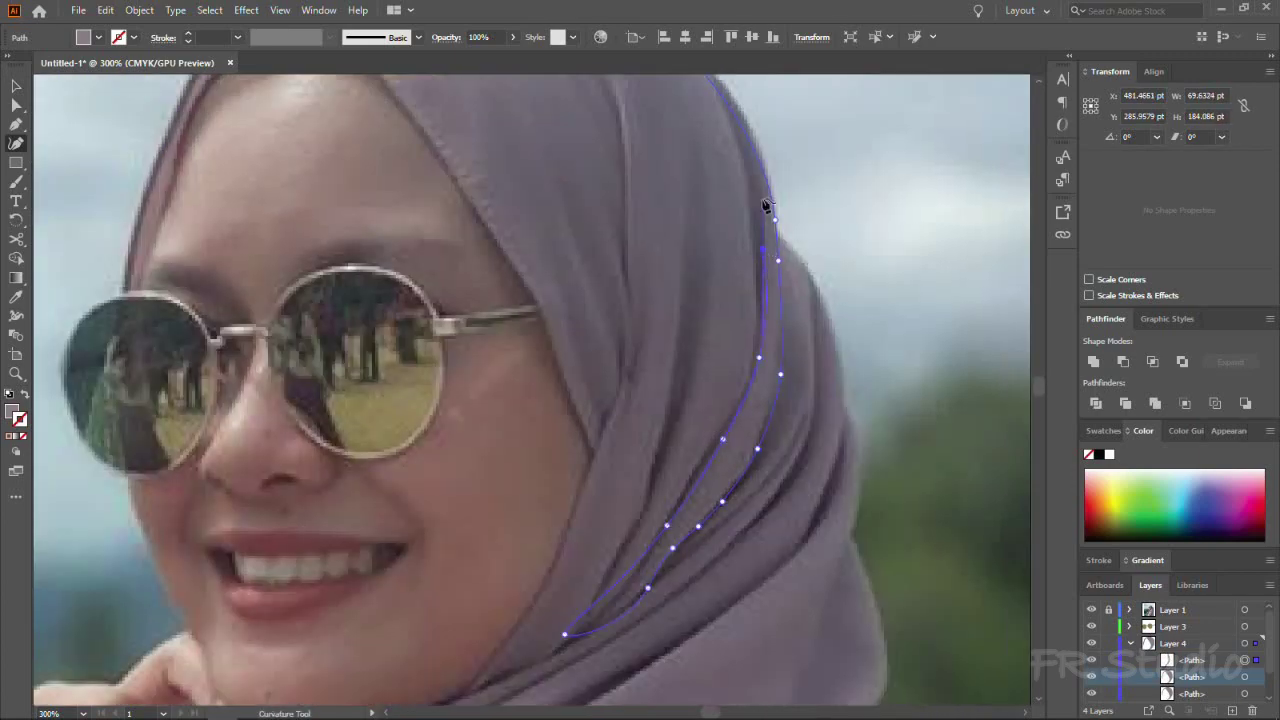
{"action": "scroll", "coordinate": [766, 209], "scroll_direction": "up", "scroll_amount": 2}
{"action": "key", "text": "ctrl+plus"}
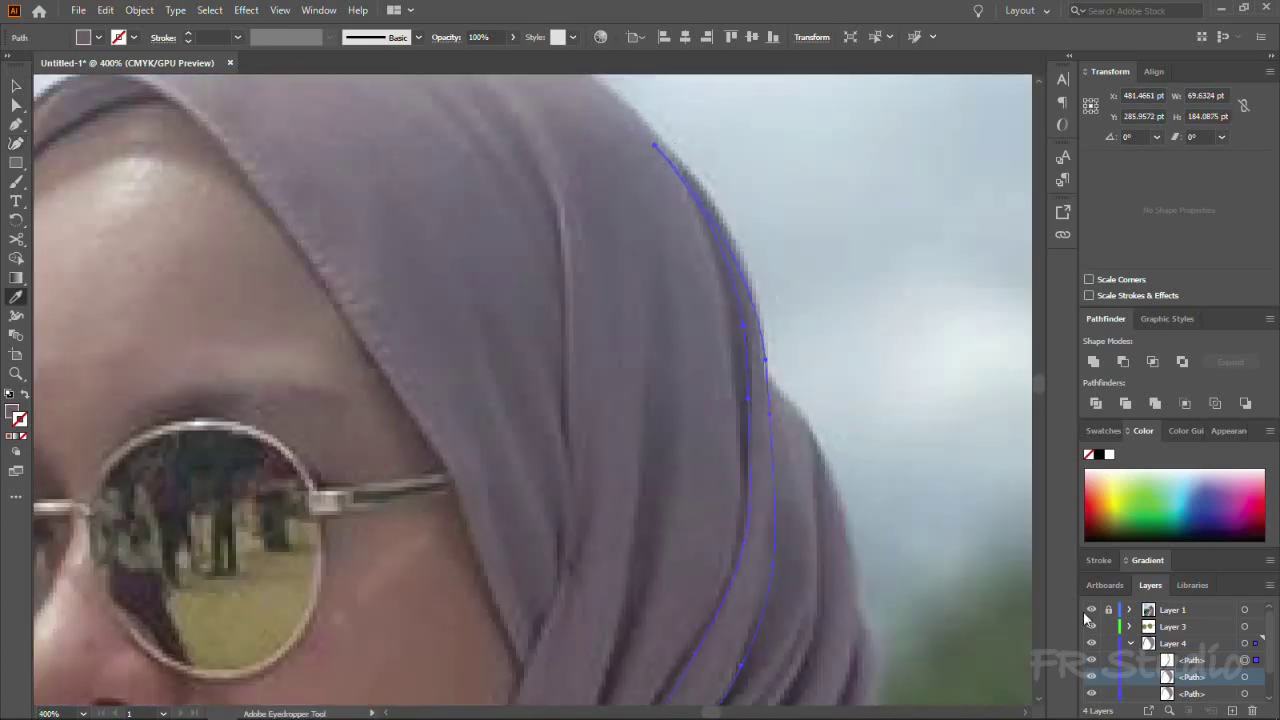
{"action": "left_click", "coordinate": [1091, 609]}
{"action": "key", "text": "ctrl+minus"}
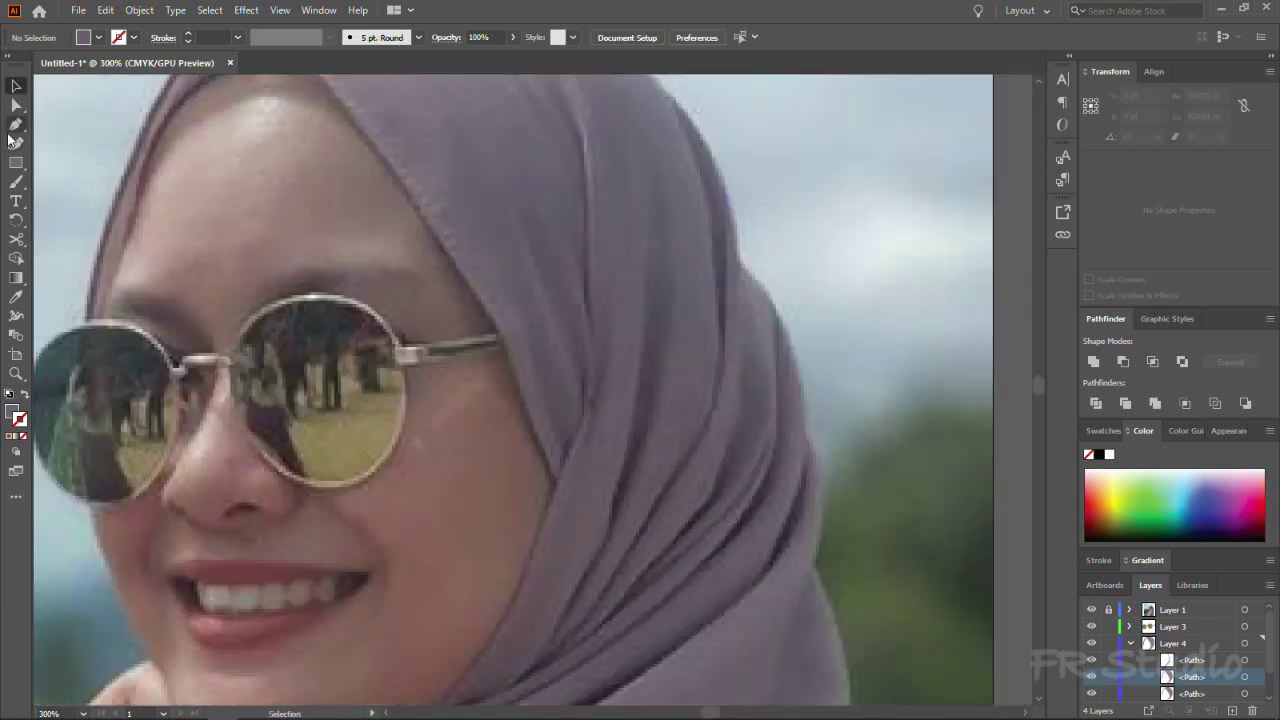
Step: Trace a fold path from the hijab edge down the scarf with the Curvature tool
{"action": "left_click", "coordinate": [16, 143]}
{"action": "left_click", "coordinate": [715, 227]}
{"action": "left_click", "coordinate": [753, 276]}
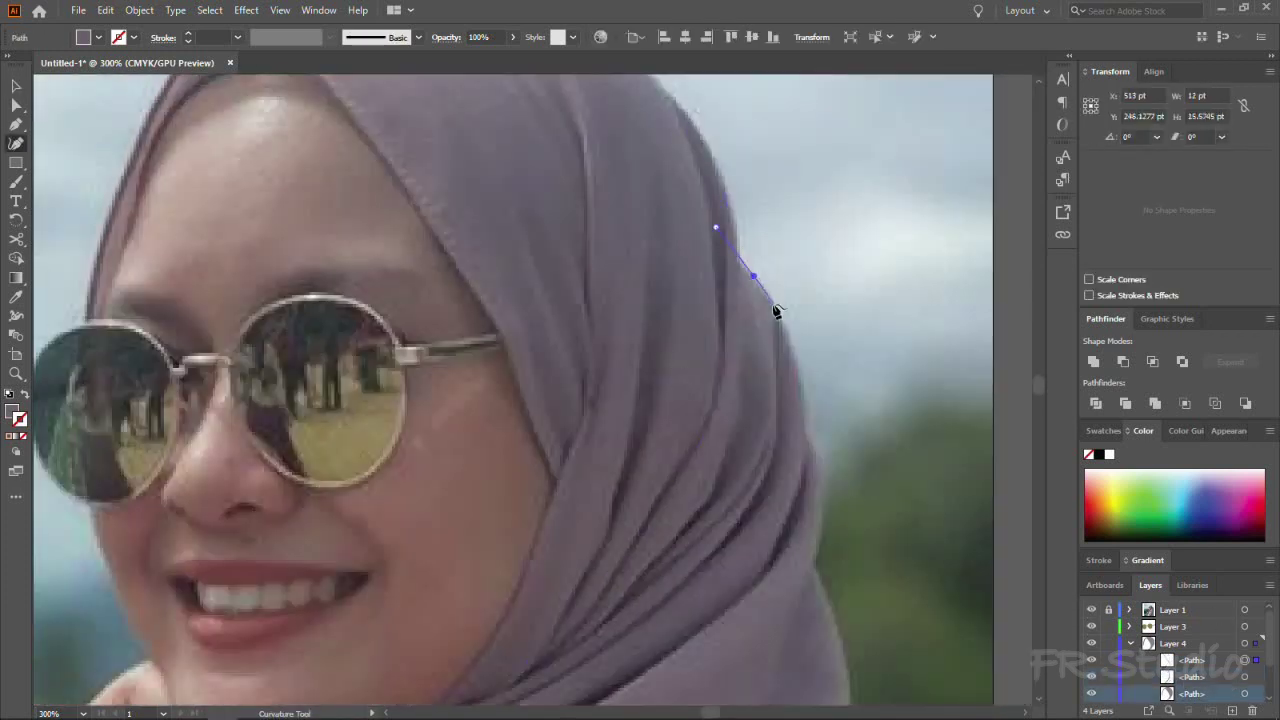
{"action": "left_click", "coordinate": [810, 440]}
{"action": "left_click_drag", "start_coordinate": [800, 506], "coordinate": [852, 376]}
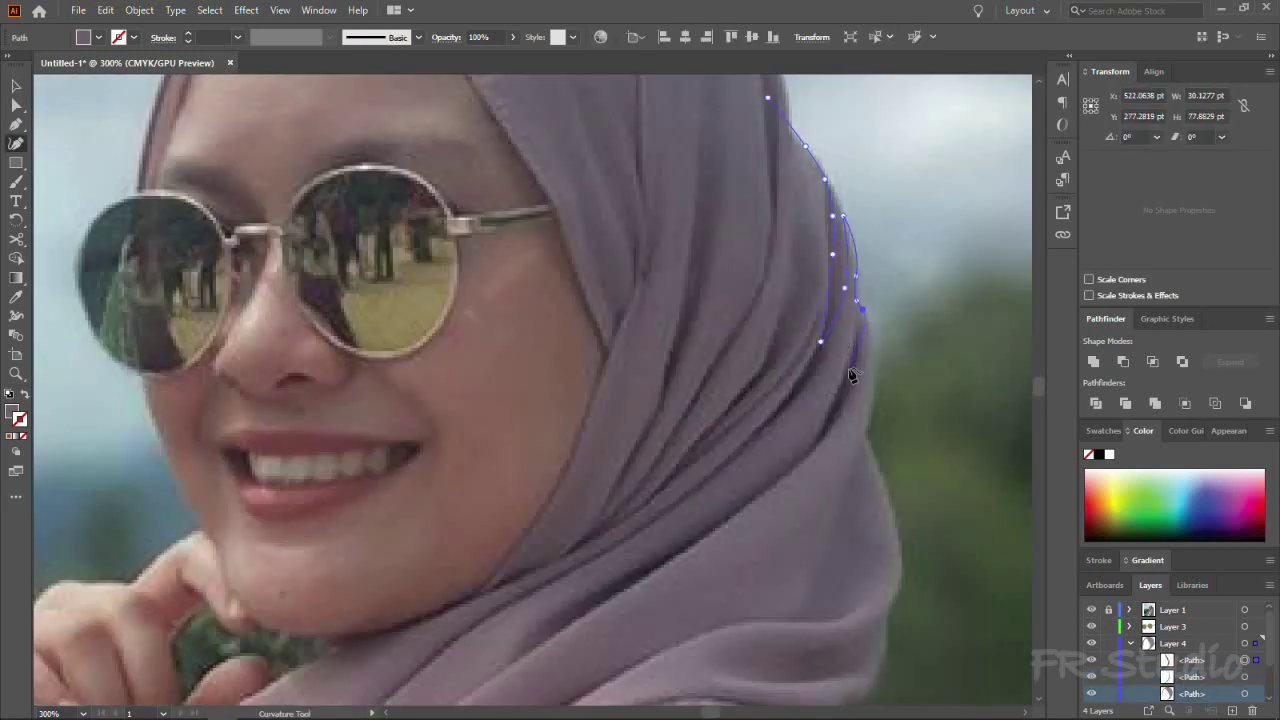
{"action": "left_click", "coordinate": [790, 437]}
{"action": "left_click", "coordinate": [560, 583]}
{"action": "scroll", "coordinate": [586, 523], "scroll_direction": "down", "scroll_amount": 5}
{"action": "left_click", "coordinate": [467, 614]}
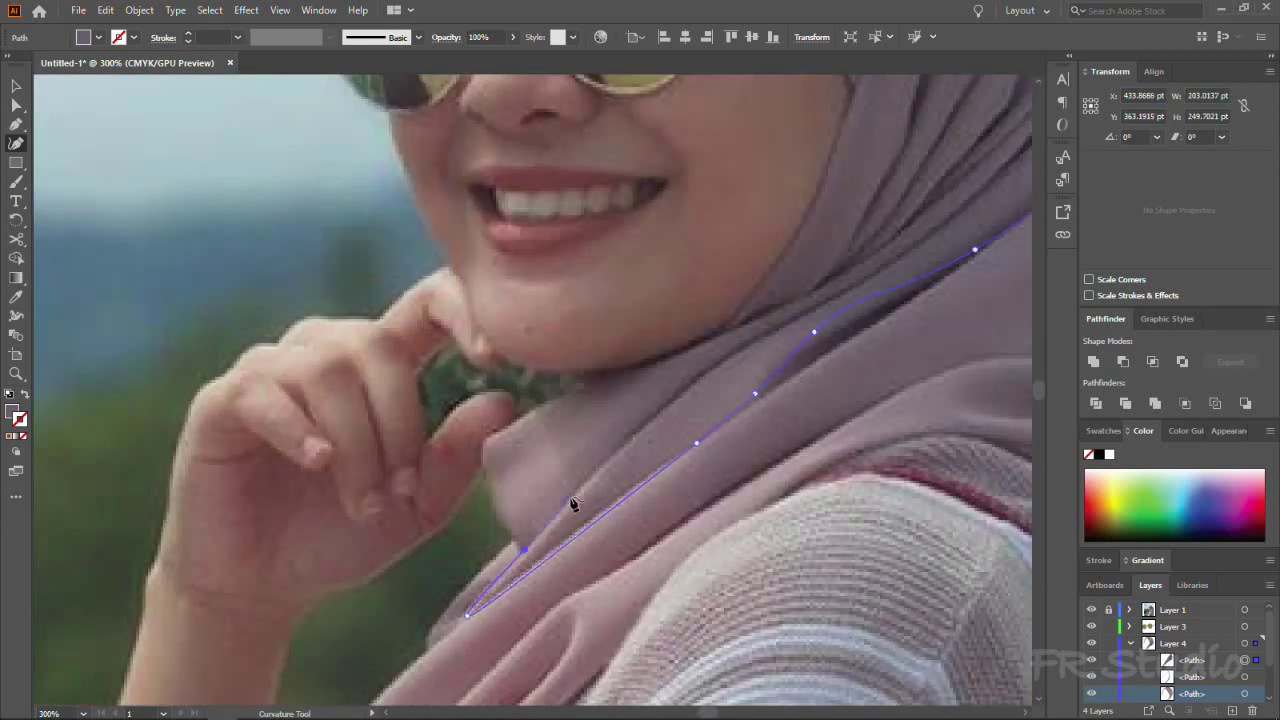
Step: Add an anchor near the fold under the chin, then hide the reference photo to check it
{"action": "left_click", "coordinate": [531, 416]}
{"action": "scroll", "coordinate": [531, 416], "scroll_direction": "up", "scroll_amount": 3}
{"action": "scroll", "coordinate": [566, 363], "scroll_direction": "down", "scroll_amount": 2}
{"action": "left_click_drag", "start_coordinate": [816, 349], "coordinate": [300, 557]}
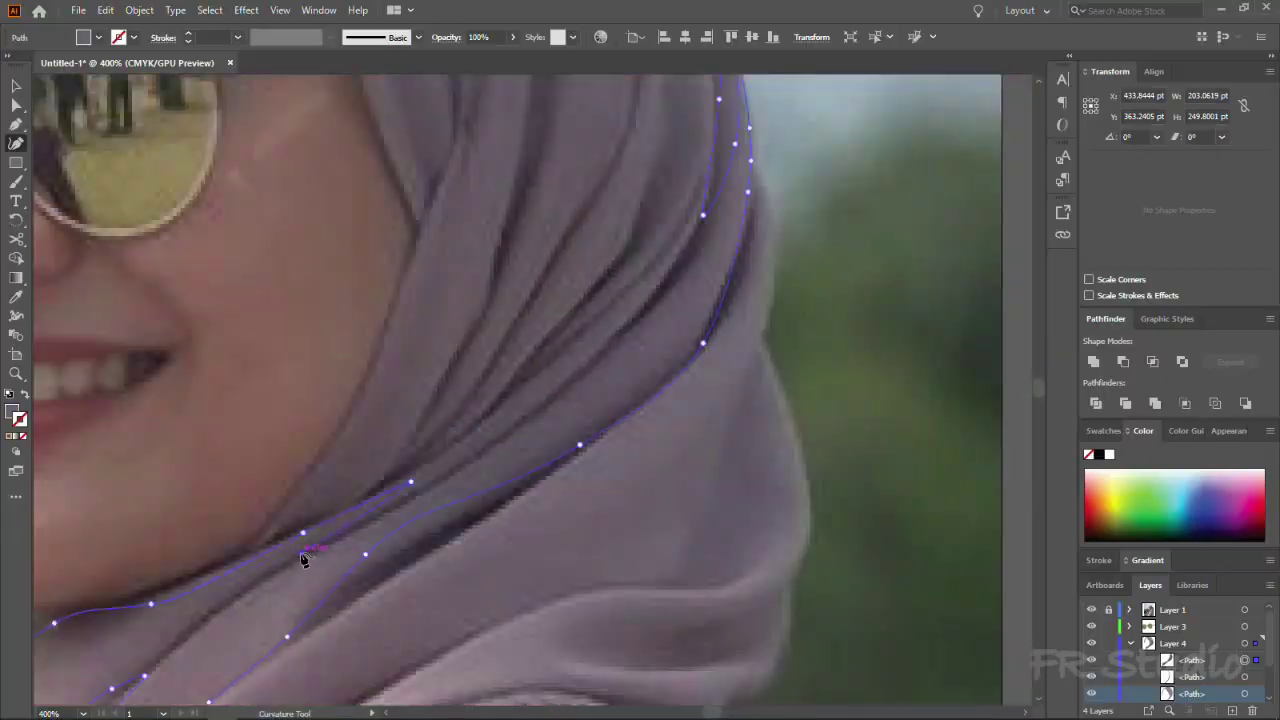
{"action": "scroll", "coordinate": [316, 546], "scroll_direction": "right", "scroll_amount": 3}
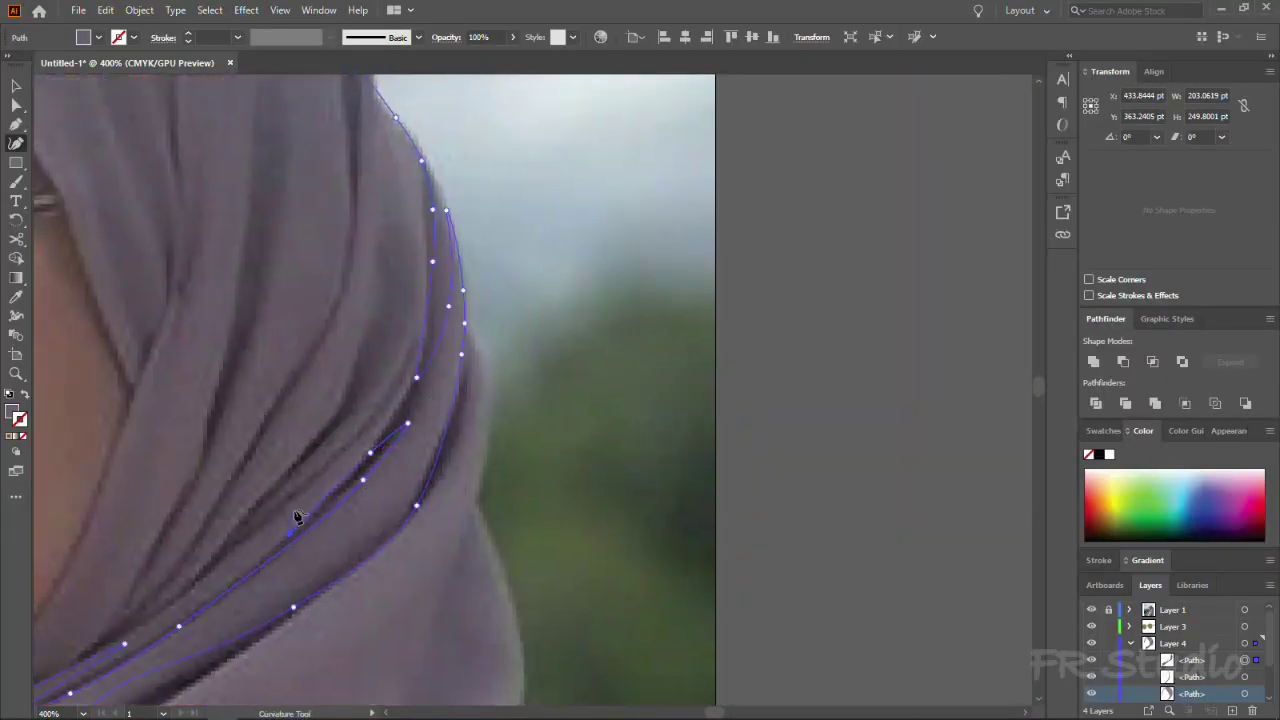
{"action": "scroll", "coordinate": [510, 446], "scroll_direction": "left", "scroll_amount": 3}
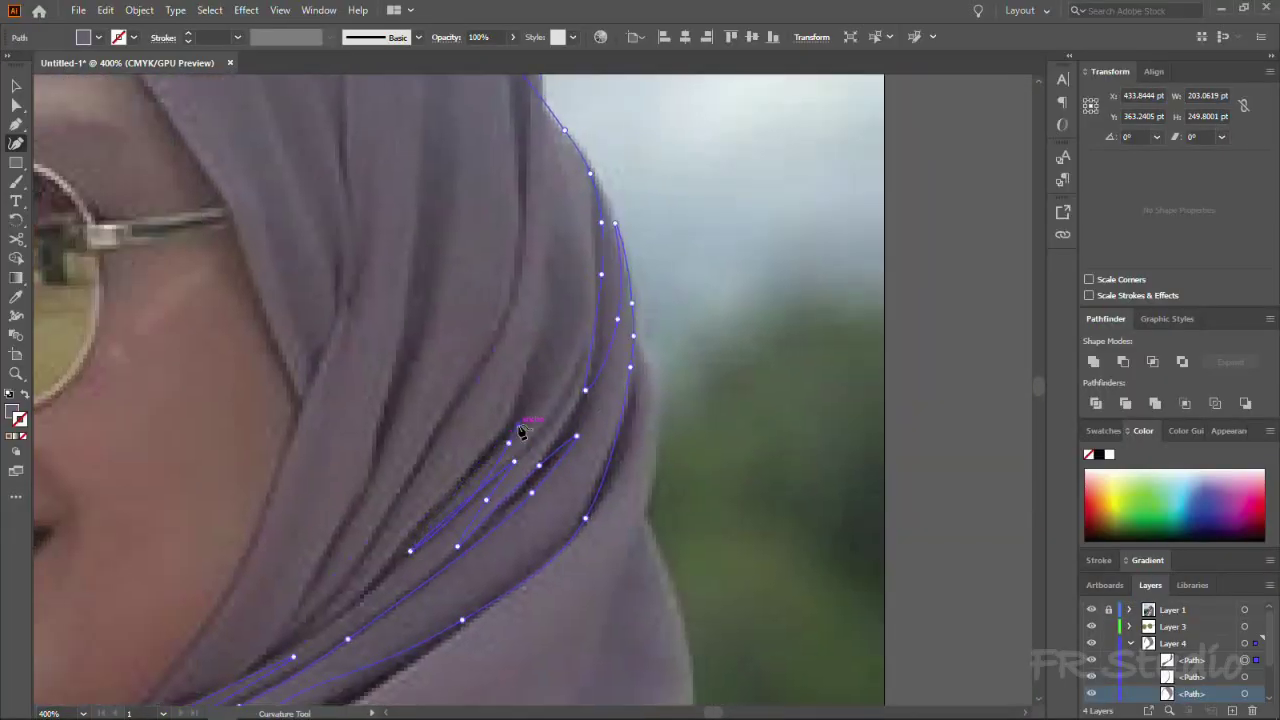
{"action": "scroll", "coordinate": [406, 448], "scroll_direction": "up", "scroll_amount": 4}
{"action": "scroll", "coordinate": [406, 448], "scroll_direction": "right", "scroll_amount": 2}
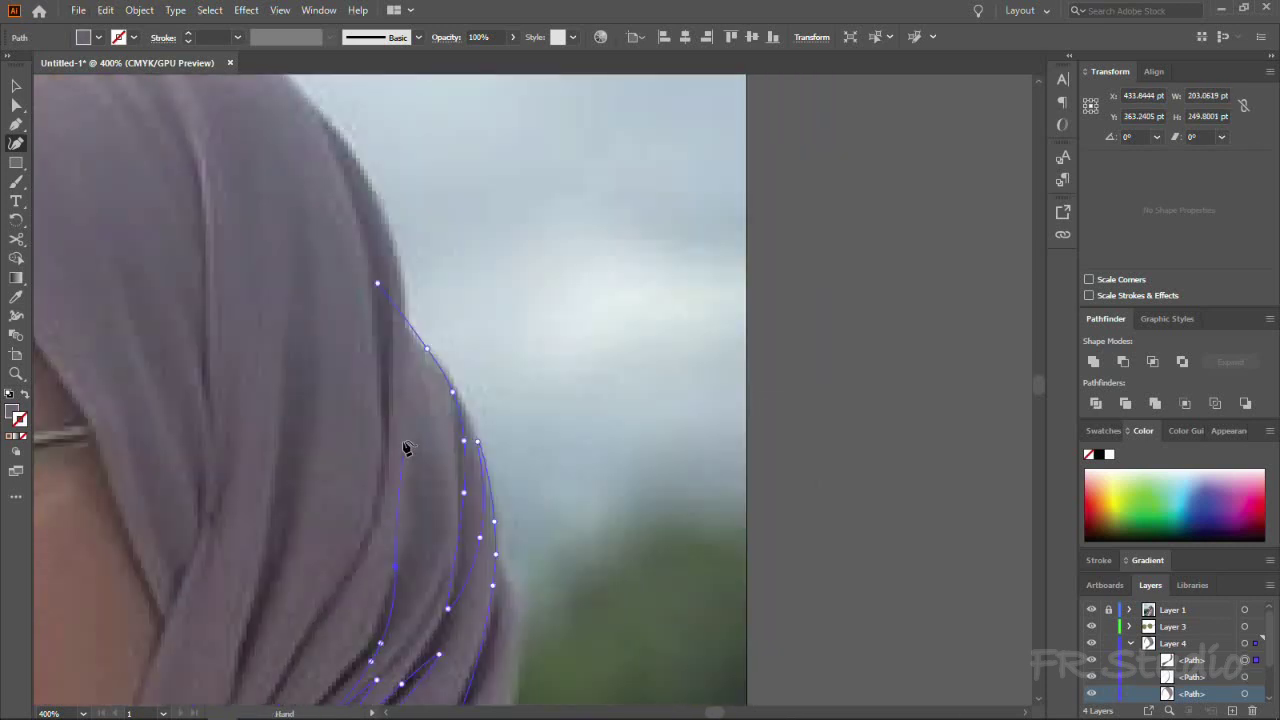
{"action": "left_click", "coordinate": [1091, 609]}
{"action": "scroll", "coordinate": [600, 490], "scroll_direction": "left", "scroll_amount": 3}
{"action": "scroll", "coordinate": [600, 490], "scroll_direction": "up", "scroll_amount": 2}
{"action": "key", "text": "v"}
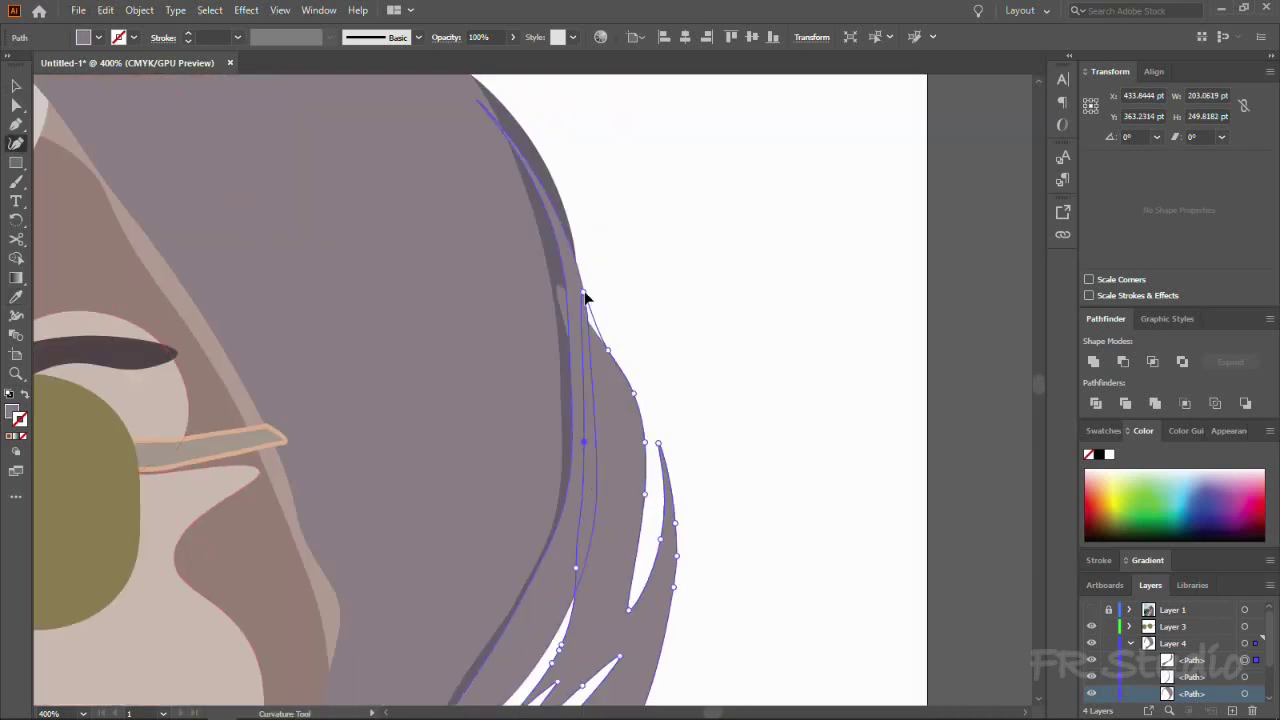
Step: Show the reference photo again and start another fold path on the hijab edge
{"action": "left_click", "coordinate": [711, 402]}
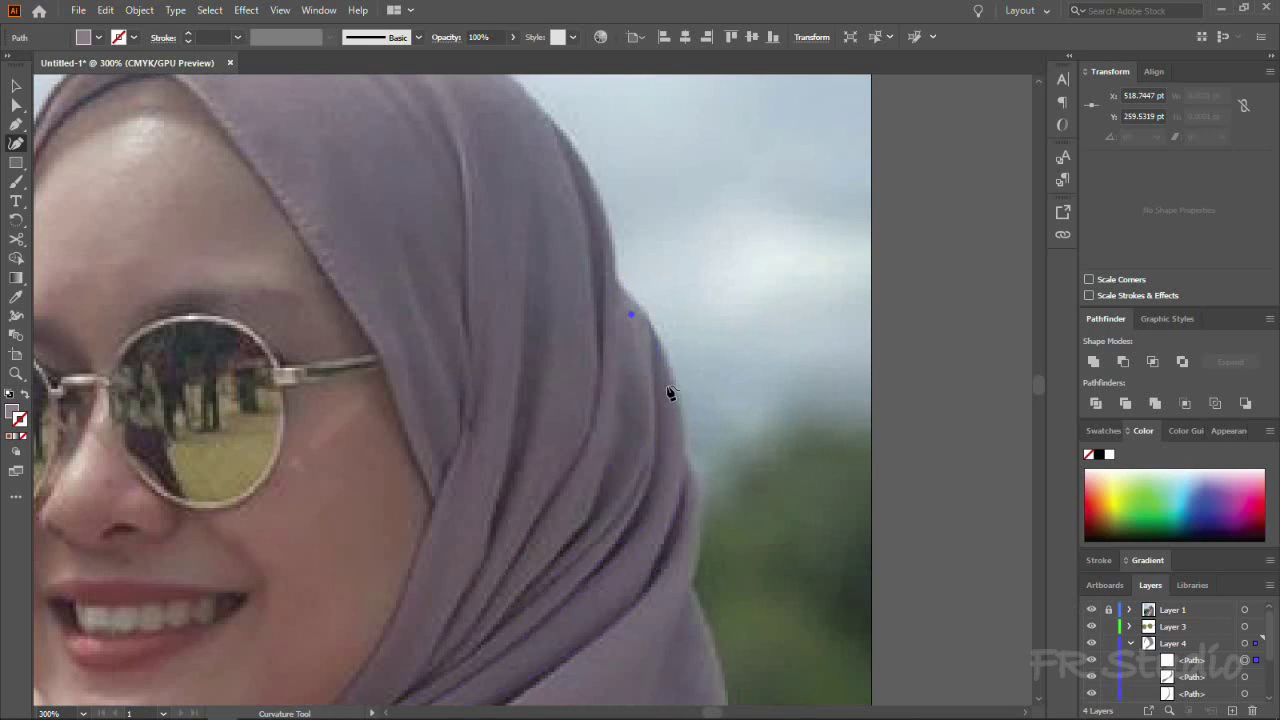
{"action": "left_click", "coordinate": [667, 360]}
{"action": "scroll", "coordinate": [680, 309], "scroll_direction": "down", "scroll_amount": 5}
{"action": "scroll", "coordinate": [795, 390], "scroll_direction": "left", "scroll_amount": 5}
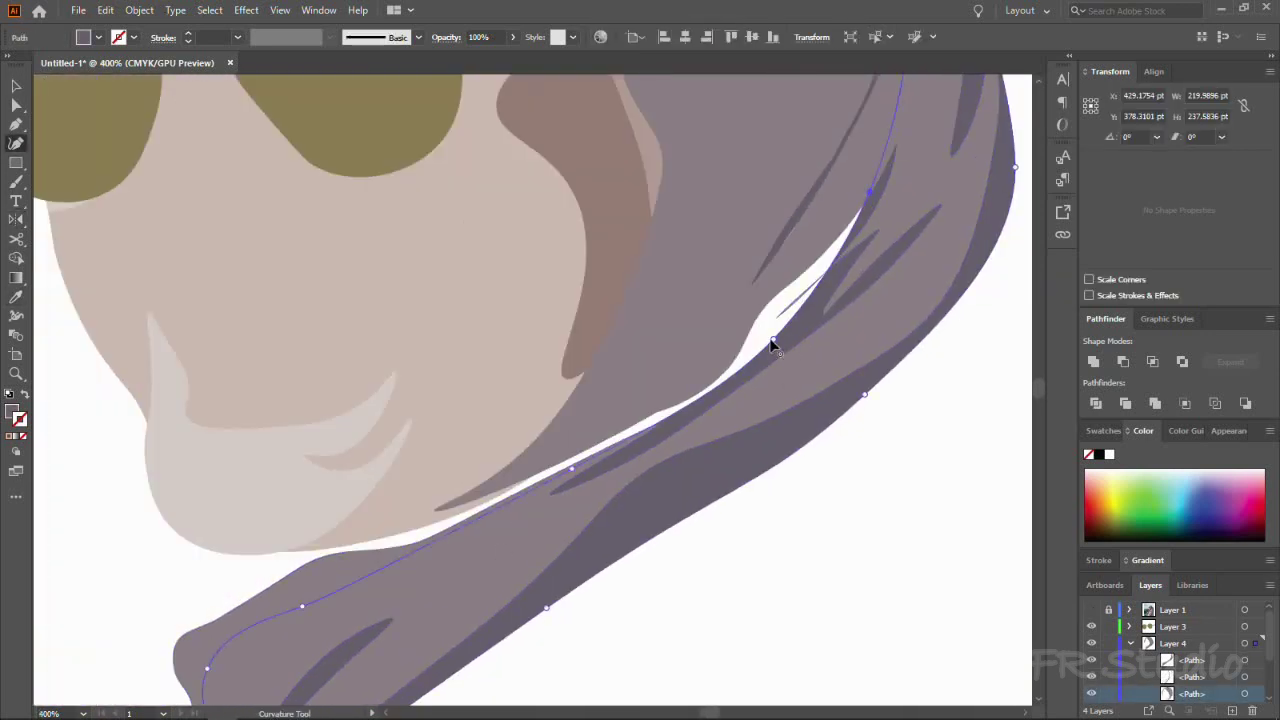
Step: Reshape the lower hijab drape curve with the Curvature tool and add an anchor to refine it
{"action": "left_click_drag", "start_coordinate": [772, 343], "coordinate": [727, 314]}
{"action": "left_click_drag", "start_coordinate": [571, 467], "coordinate": [566, 443]}
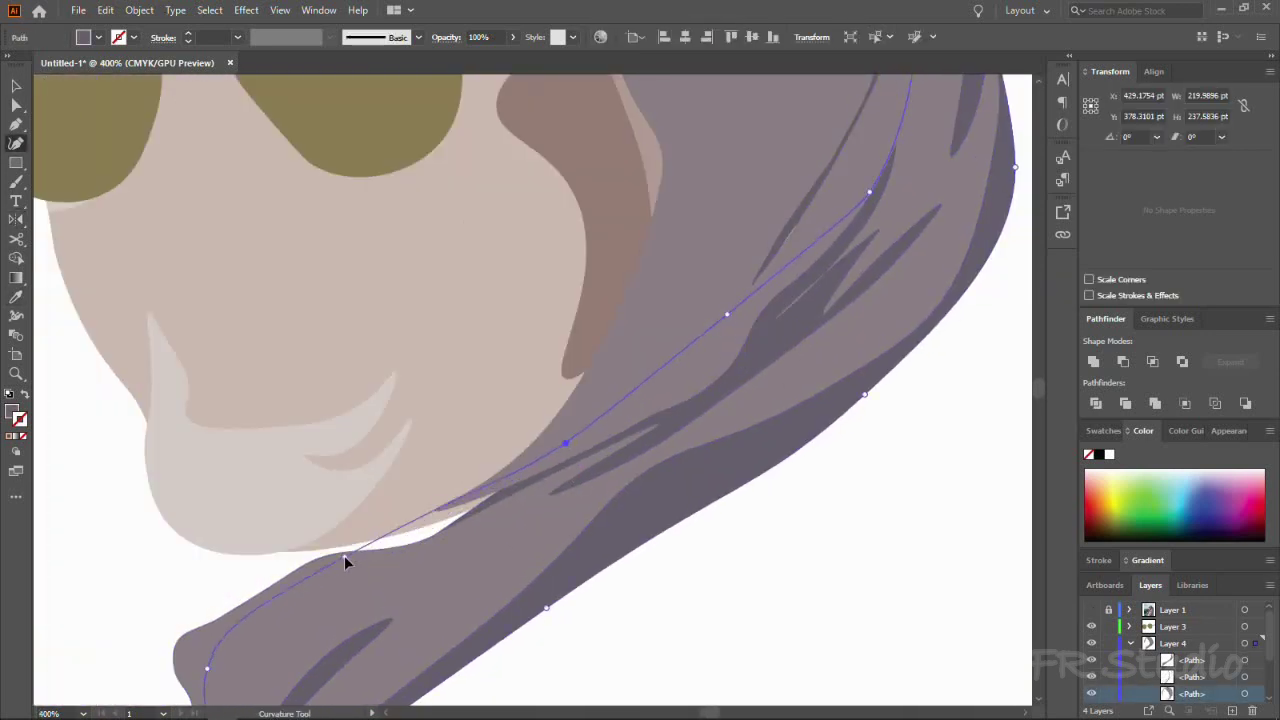
{"action": "left_click_drag", "start_coordinate": [302, 606], "coordinate": [342, 551]}
{"action": "left_click", "coordinate": [428, 511]}
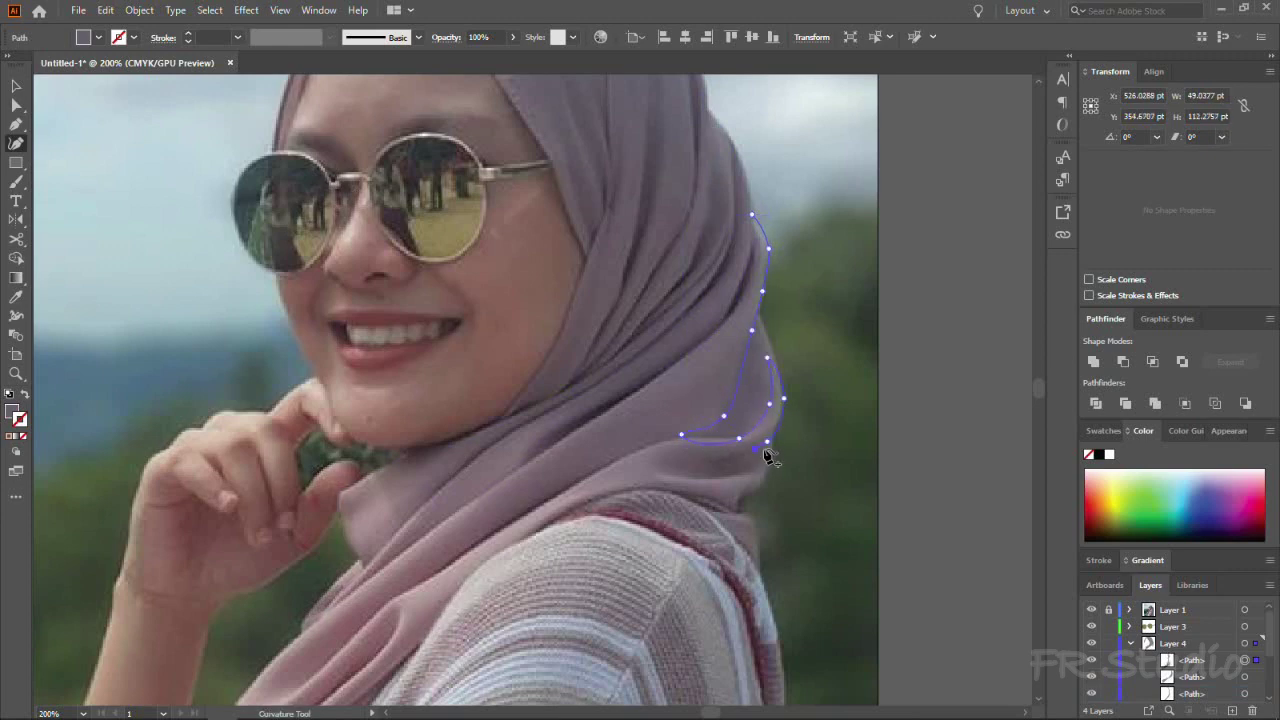
{"action": "scroll", "coordinate": [678, 490], "scroll_direction": "up", "scroll_amount": 2}
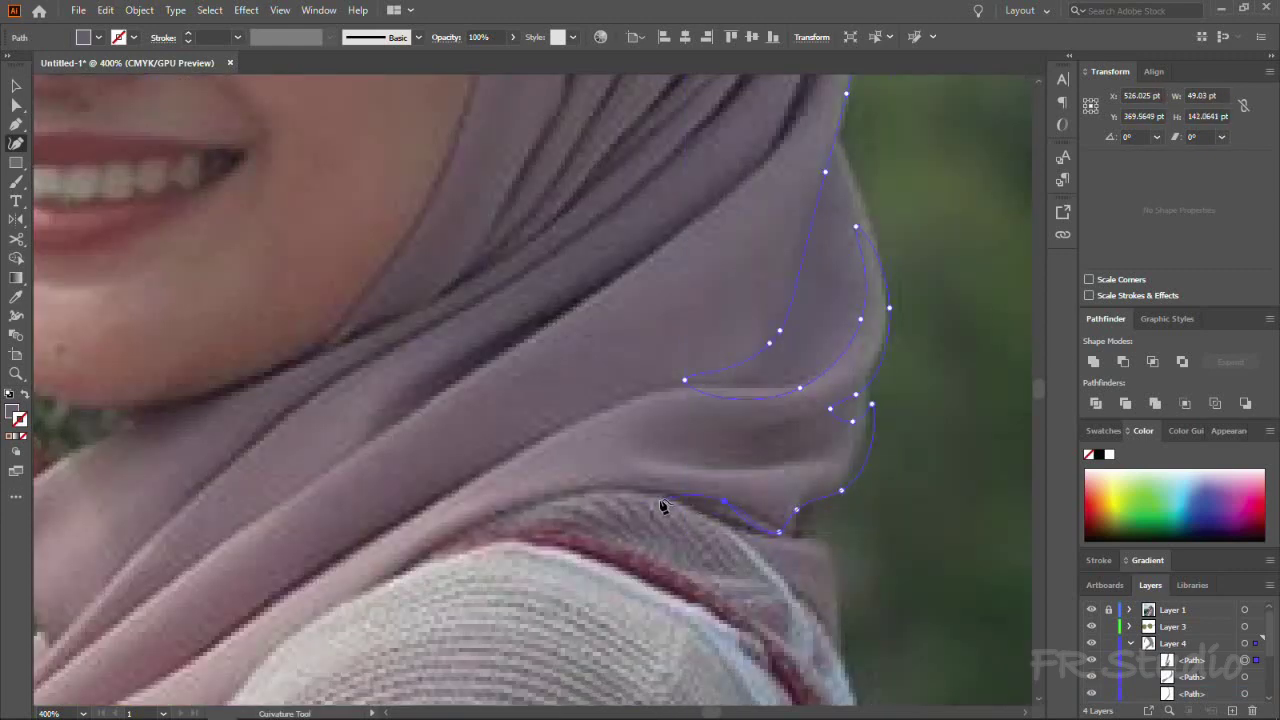
{"action": "scroll", "coordinate": [662, 506], "scroll_direction": "down", "scroll_amount": 2}
{"action": "scroll", "coordinate": [591, 543], "scroll_direction": "down", "scroll_amount": 1}
{"action": "scroll", "coordinate": [557, 551], "scroll_direction": "up", "scroll_amount": 2}
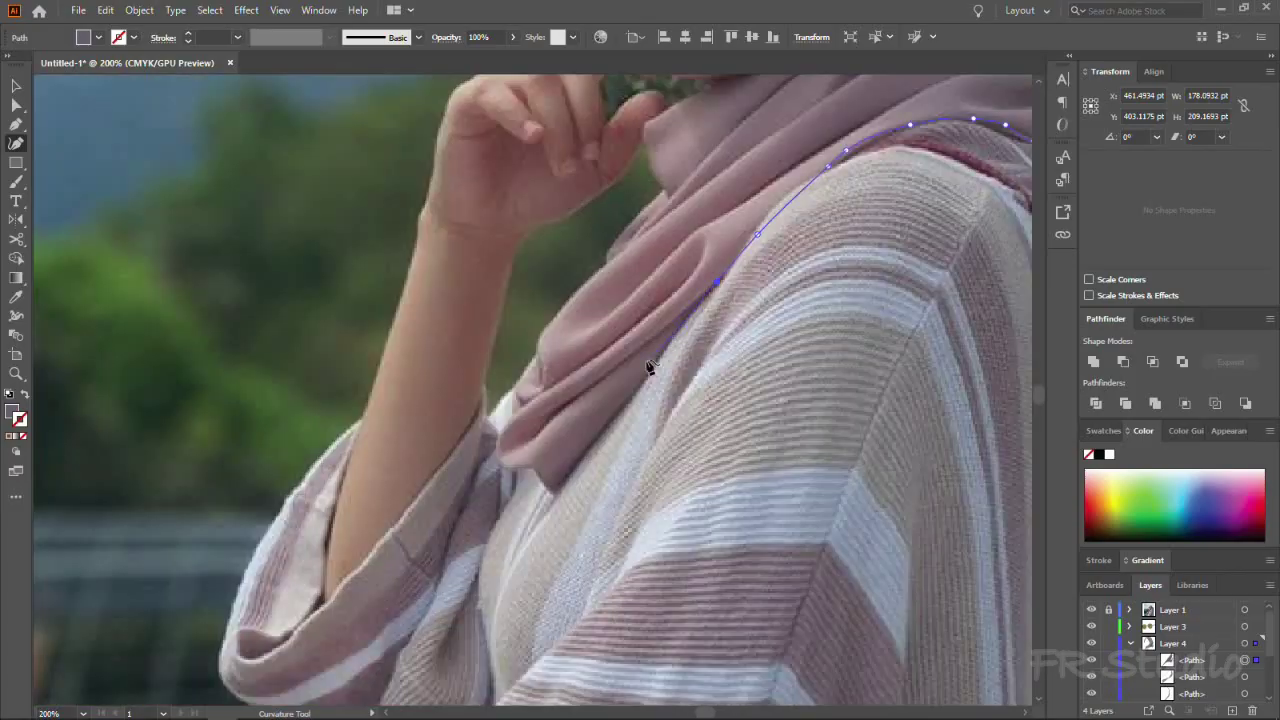
{"action": "scroll", "coordinate": [546, 496], "scroll_direction": "up", "scroll_amount": 1}
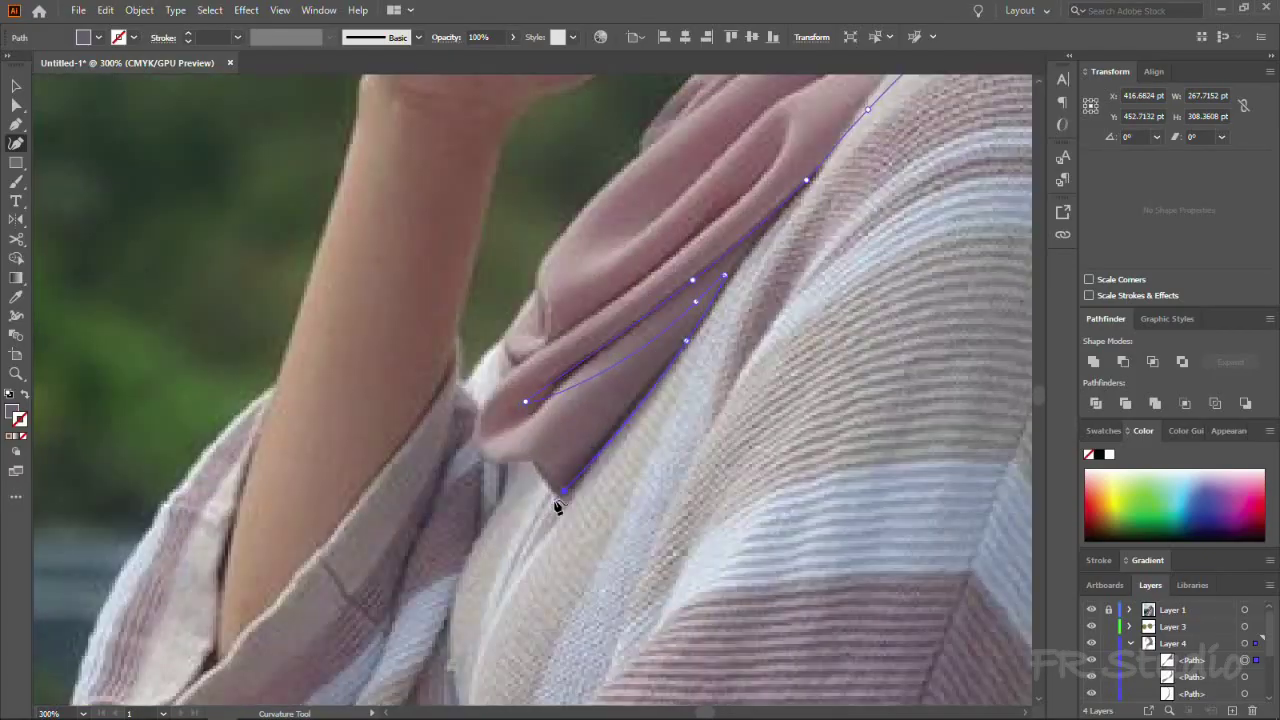
{"action": "scroll", "coordinate": [606, 320], "scroll_direction": "up", "scroll_amount": 2}
Step: Add a fold anchor on the shoulder, then make Layer 1's reference photo visible again
{"action": "left_click", "coordinate": [700, 232]}
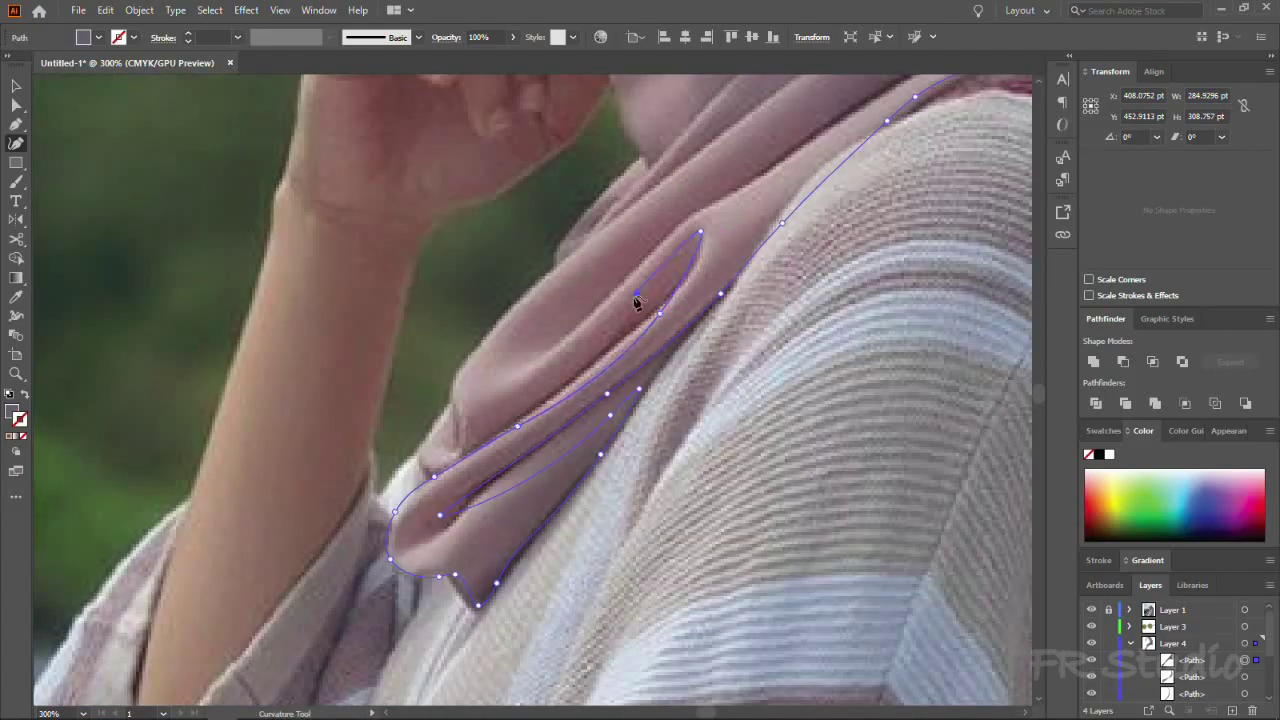
{"action": "scroll", "coordinate": [436, 470], "scroll_direction": "up", "scroll_amount": 1}
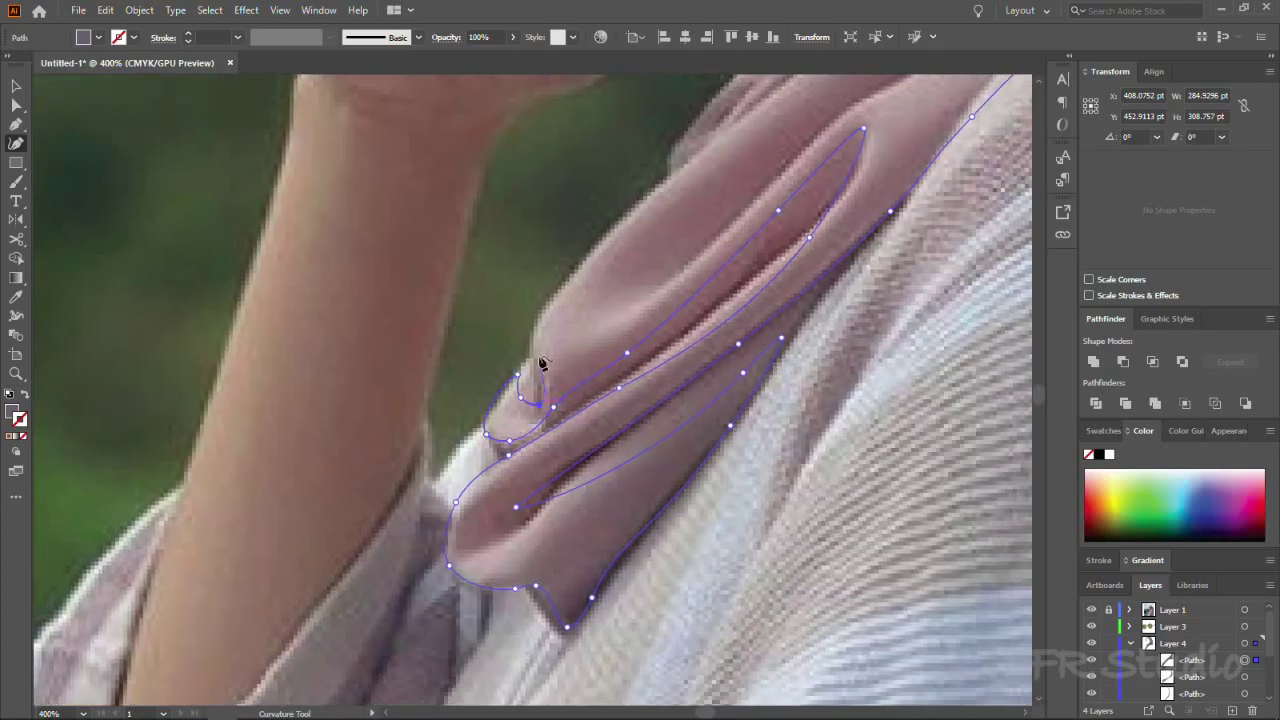
{"action": "scroll", "coordinate": [541, 363], "scroll_direction": "up", "scroll_amount": 3}
{"action": "scroll", "coordinate": [465, 600], "scroll_direction": "down", "scroll_amount": 1}
{"action": "scroll", "coordinate": [457, 571], "scroll_direction": "down", "scroll_amount": 1}
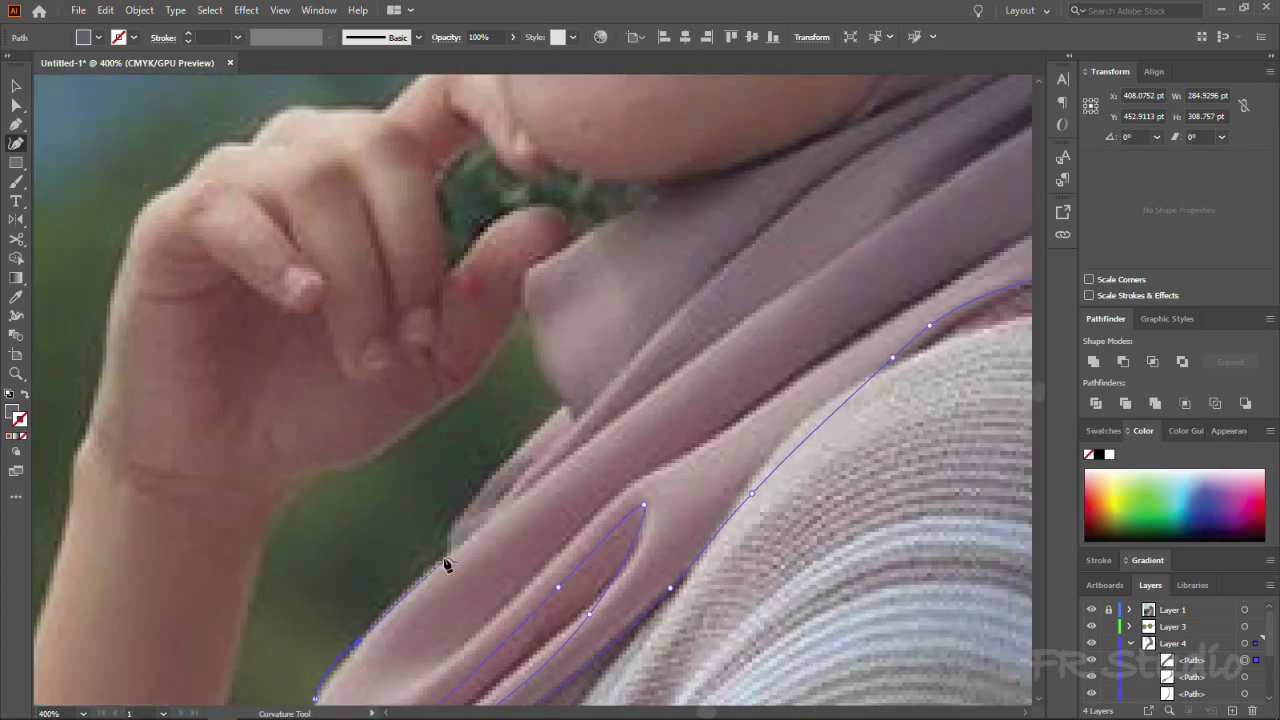
{"action": "scroll", "coordinate": [443, 563], "scroll_direction": "down", "scroll_amount": 1}
{"action": "left_click_drag", "start_coordinate": [629, 453], "coordinate": [491, 575]}
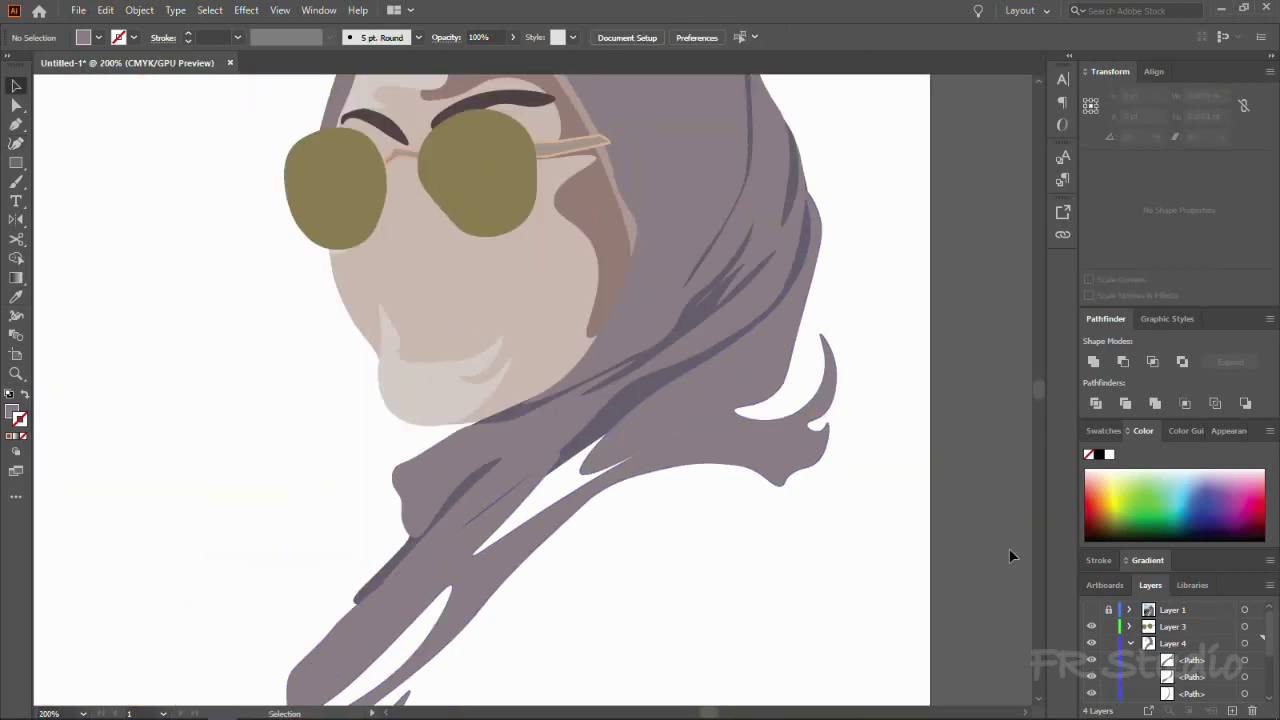
{"action": "left_click", "coordinate": [1091, 609]}
Step: Trace a new fold along the hijab edge down to the scarf's lower edge and fold tip
{"action": "left_click", "coordinate": [16, 144]}
{"action": "left_click", "coordinate": [806, 266]}
{"action": "left_click", "coordinate": [818, 306]}
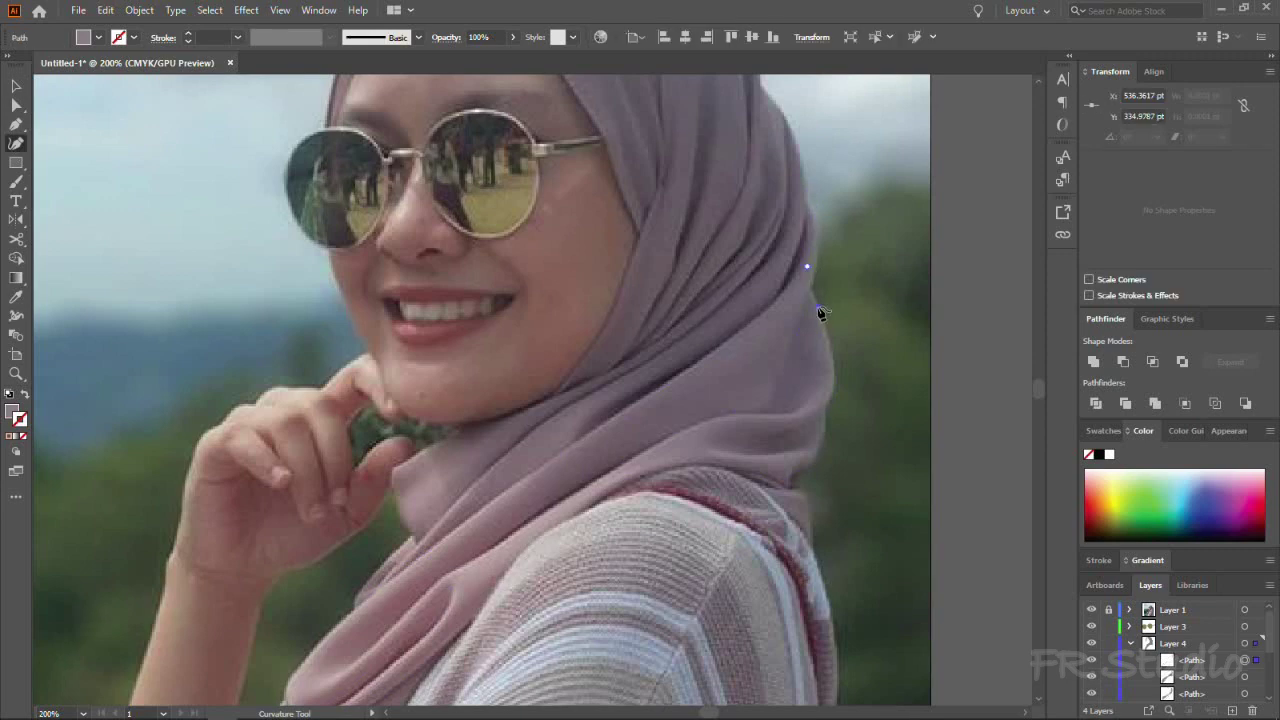
{"action": "left_click", "coordinate": [832, 372]}
{"action": "left_click", "coordinate": [766, 467]}
{"action": "key", "text": "ctrl+plus"}
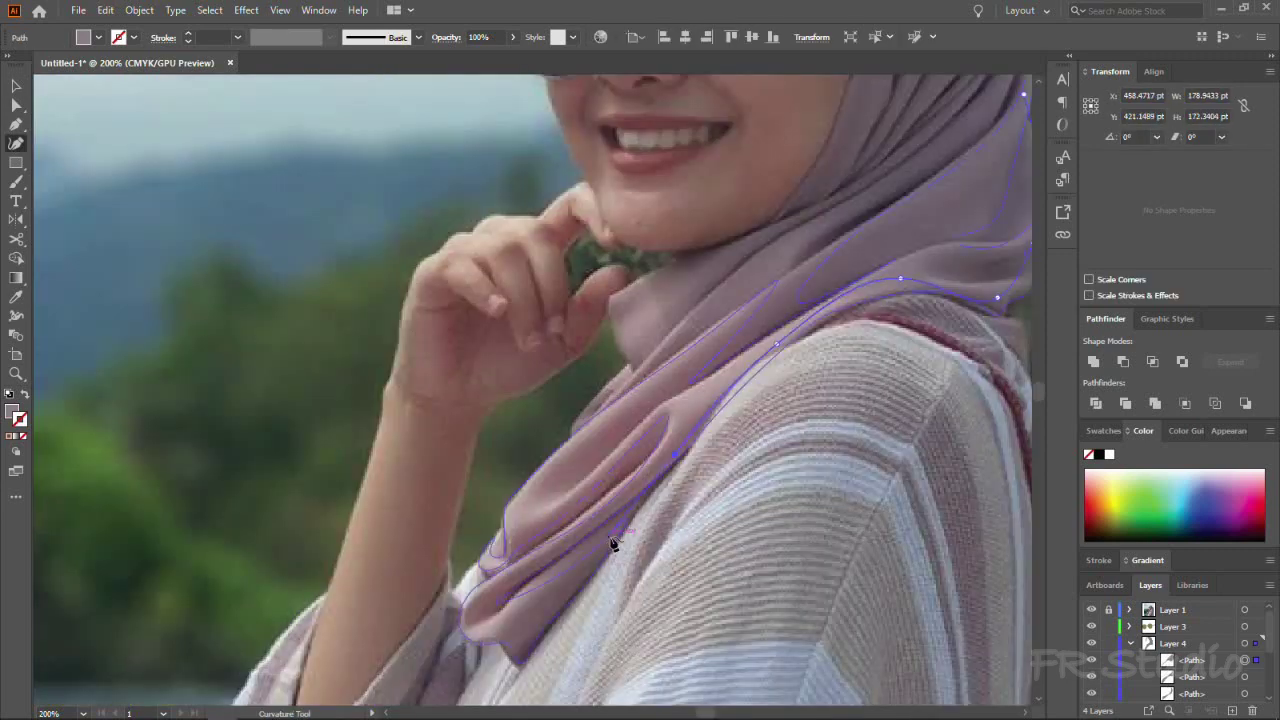
{"action": "scroll", "coordinate": [473, 620], "scroll_direction": "down", "scroll_amount": 3}
{"action": "left_click", "coordinate": [470, 599]}
{"action": "left_click", "coordinate": [493, 570]}
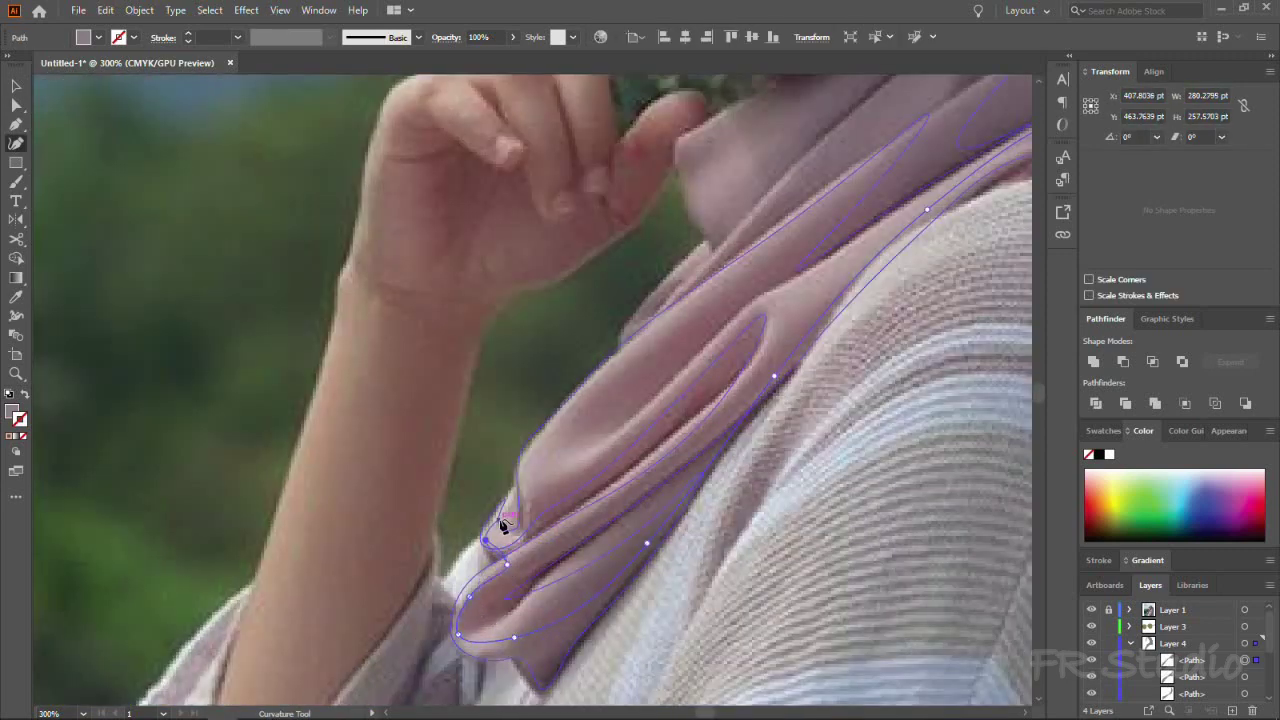
{"action": "scroll", "coordinate": [497, 560], "scroll_direction": "up", "scroll_amount": 3}
{"action": "scroll", "coordinate": [566, 371], "scroll_direction": "down", "scroll_amount": 3}
{"action": "scroll", "coordinate": [574, 471], "scroll_direction": "up", "scroll_amount": 3}
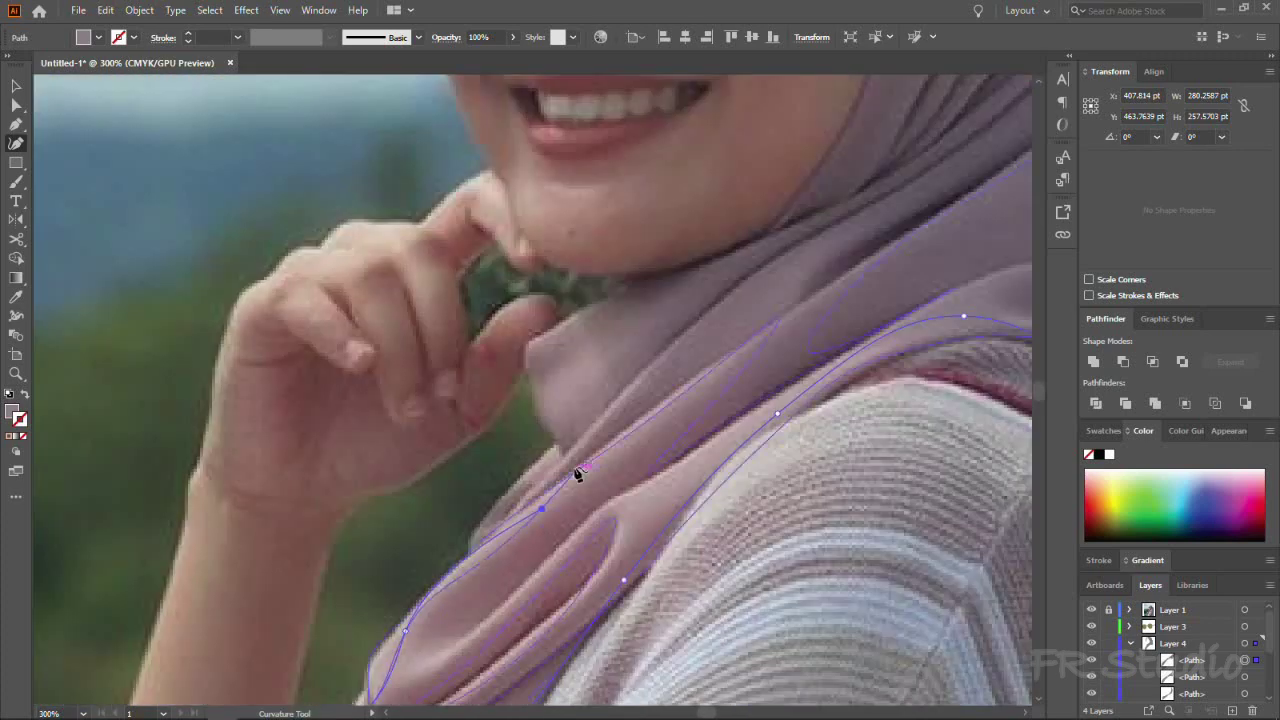
{"action": "scroll", "coordinate": [806, 437], "scroll_direction": "up", "scroll_amount": 3}
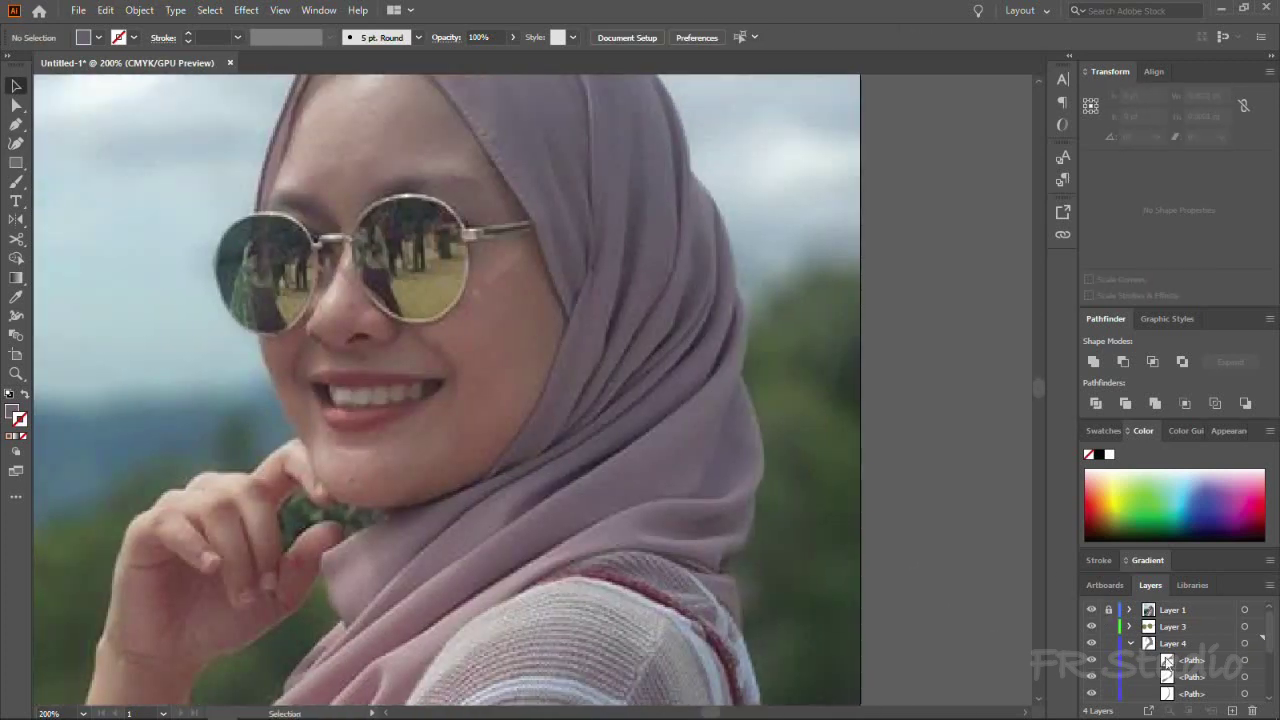
Step: Place four points tracing a fold along the hijab edge, zoom in, and pick the Curvature tool
{"action": "left_click", "coordinate": [571, 406]}
{"action": "left_click", "coordinate": [601, 353]}
{"action": "left_click", "coordinate": [606, 337]}
{"action": "left_click", "coordinate": [613, 293]}
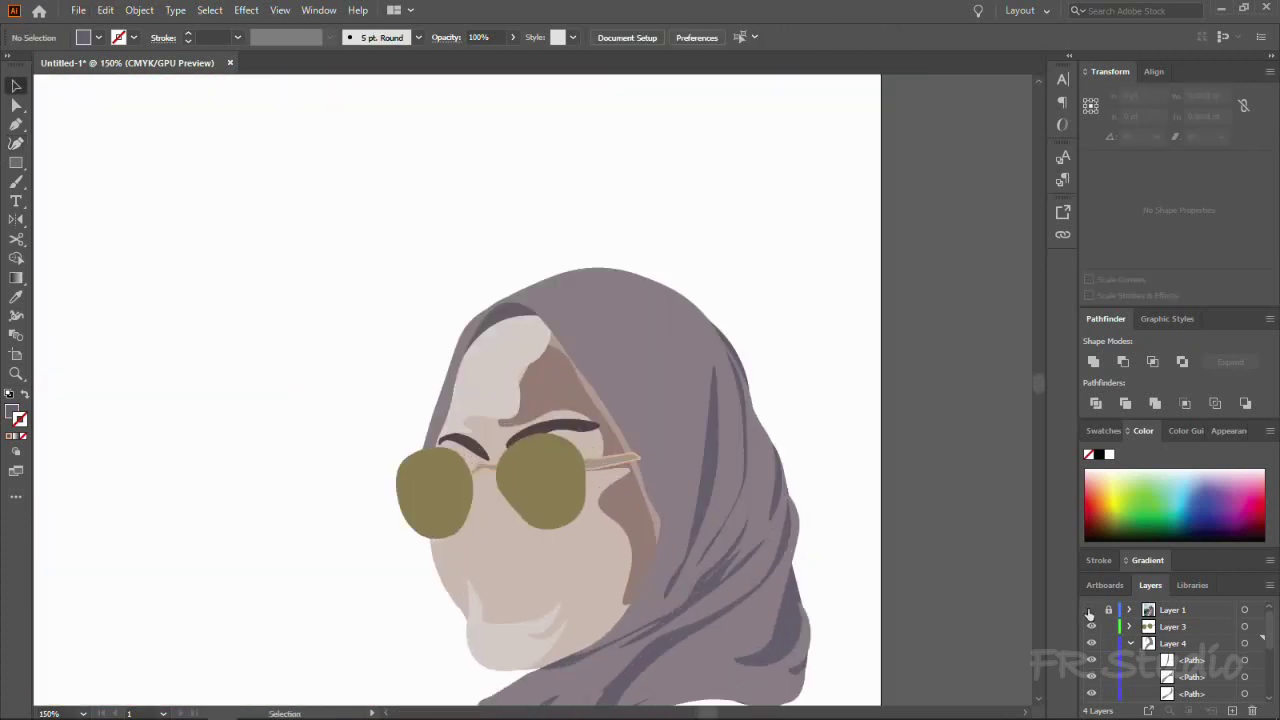
{"action": "key", "text": "ctrl+plus"}
{"action": "key", "text": "ctrl+plus"}
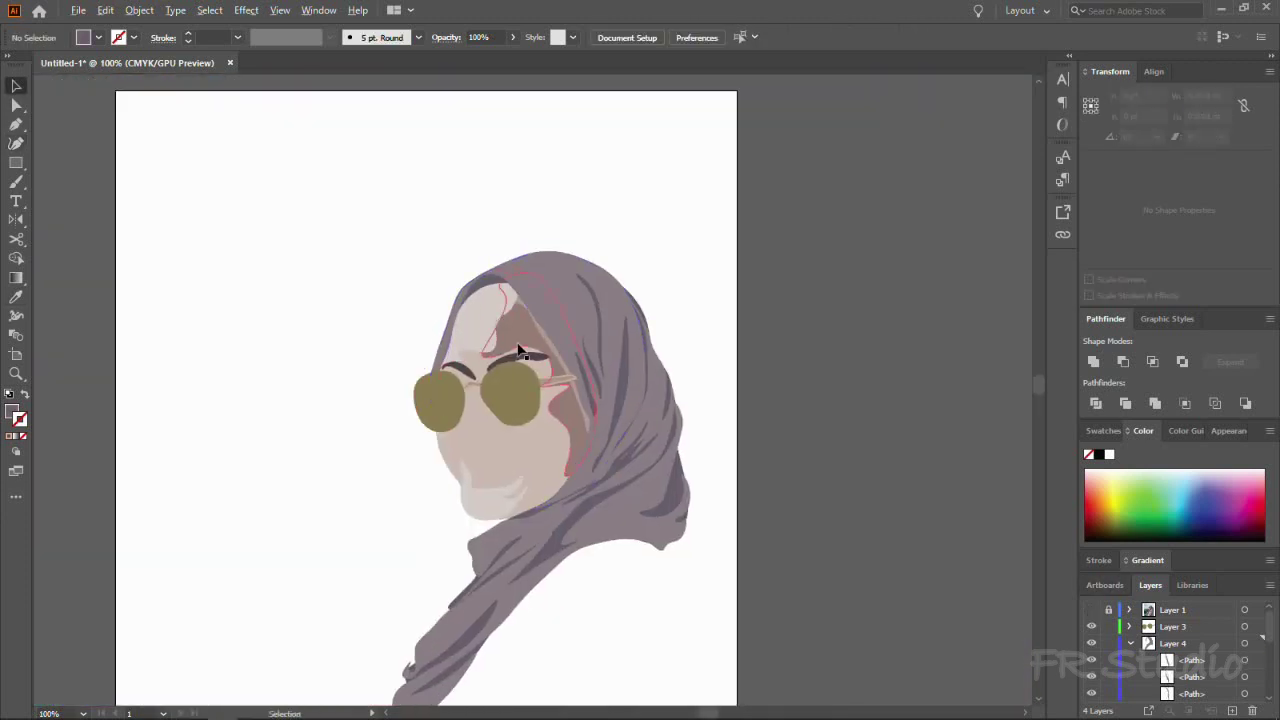
{"action": "key", "text": "shift+grave"}
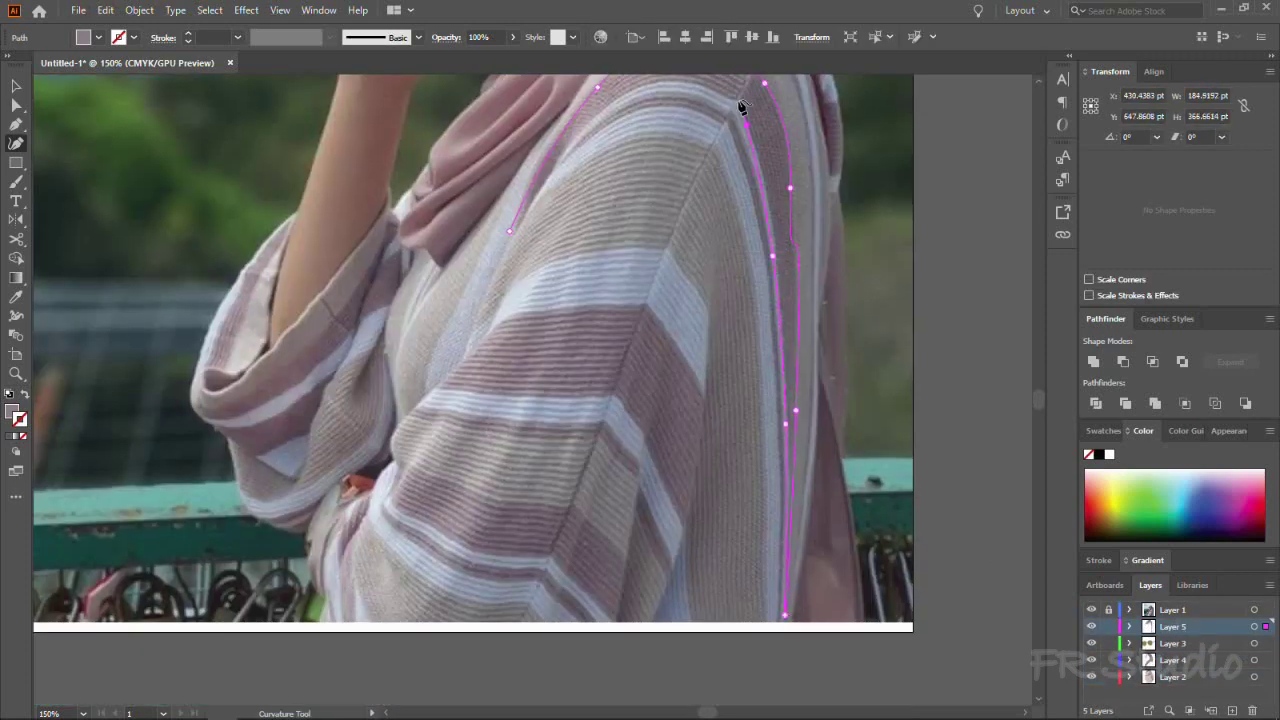
Step: Start outlining the upper sleeve stripe and the thin stripe beneath it
{"action": "key", "text": "i"}
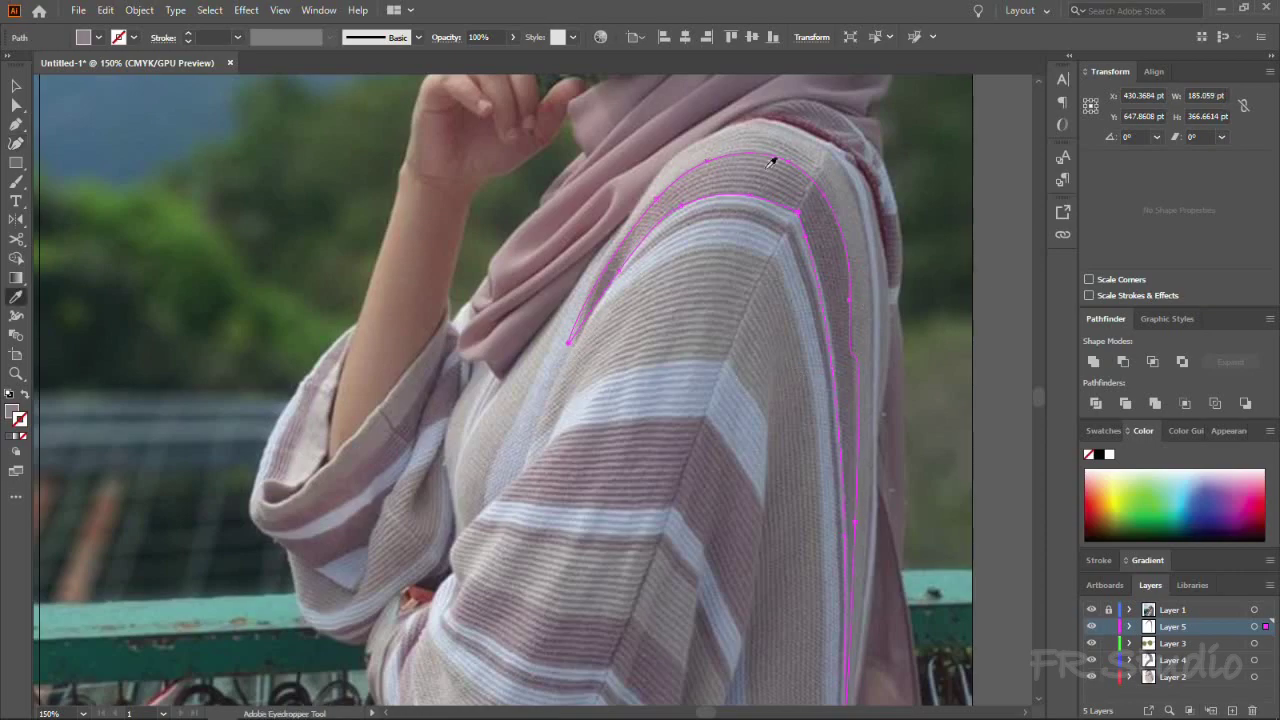
{"action": "key", "text": "shift+grave"}
{"action": "left_click", "coordinate": [492, 497]}
{"action": "left_click", "coordinate": [517, 477]}
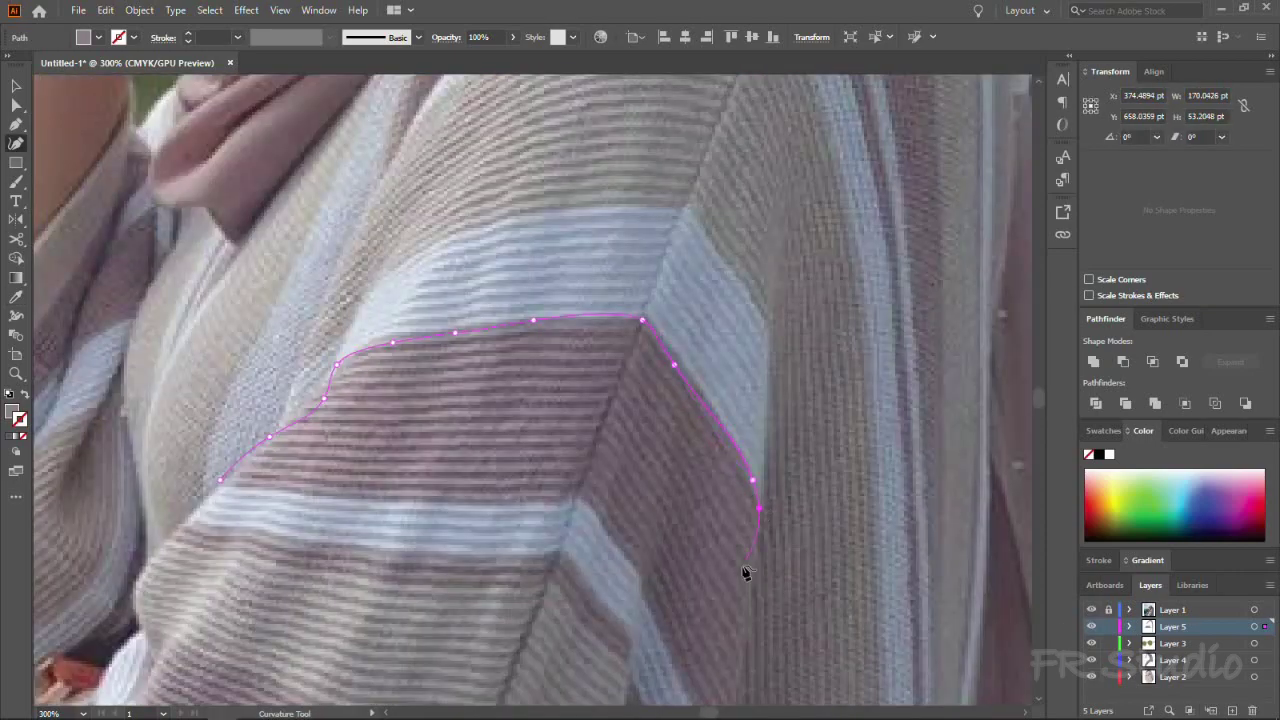
{"action": "scroll", "coordinate": [741, 614], "scroll_direction": "up", "scroll_amount": 1}
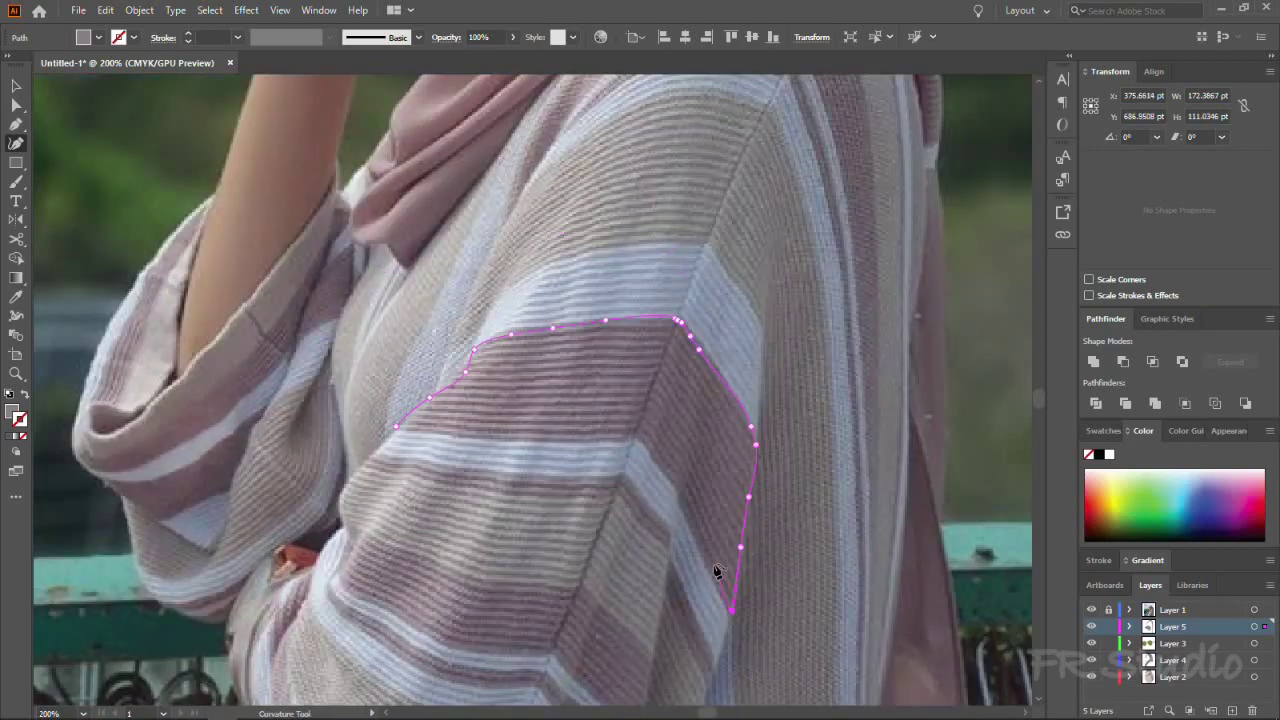
{"action": "scroll", "coordinate": [598, 441], "scroll_direction": "up", "scroll_amount": 1}
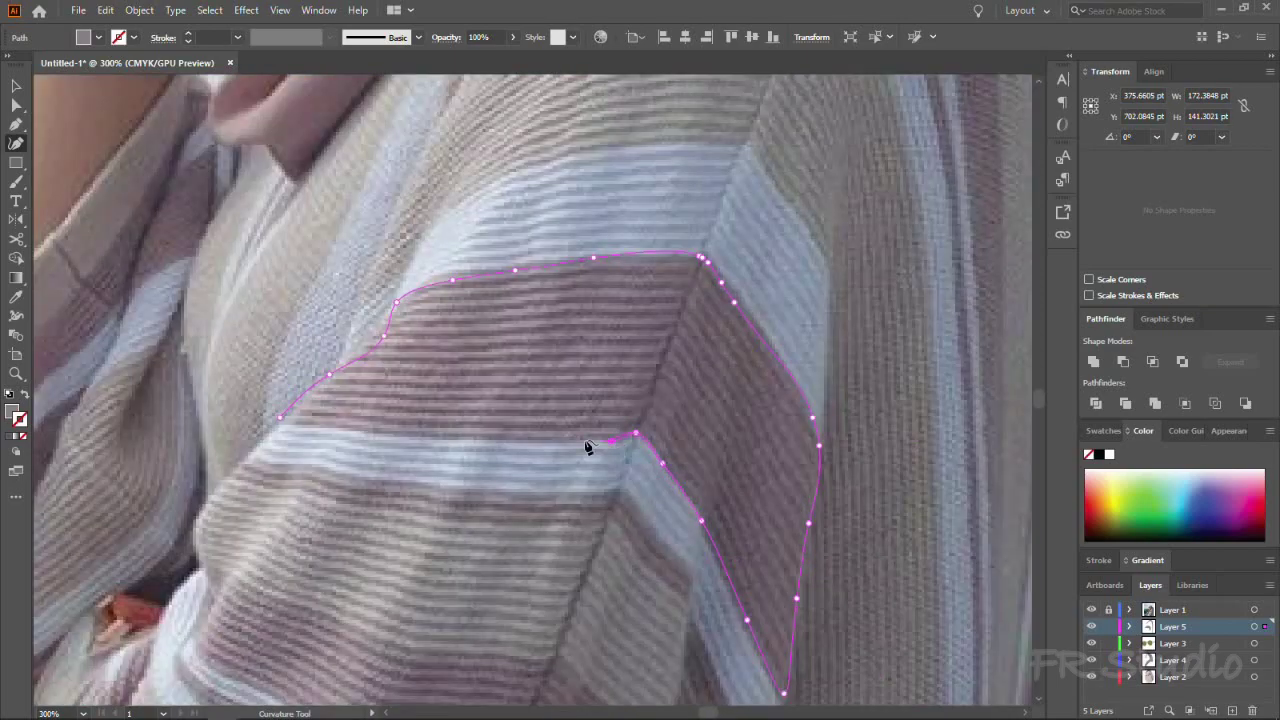
{"action": "scroll", "coordinate": [390, 440], "scroll_direction": "down", "scroll_amount": 2}
{"action": "scroll", "coordinate": [1040, 532], "scroll_direction": "up", "scroll_amount": 1}
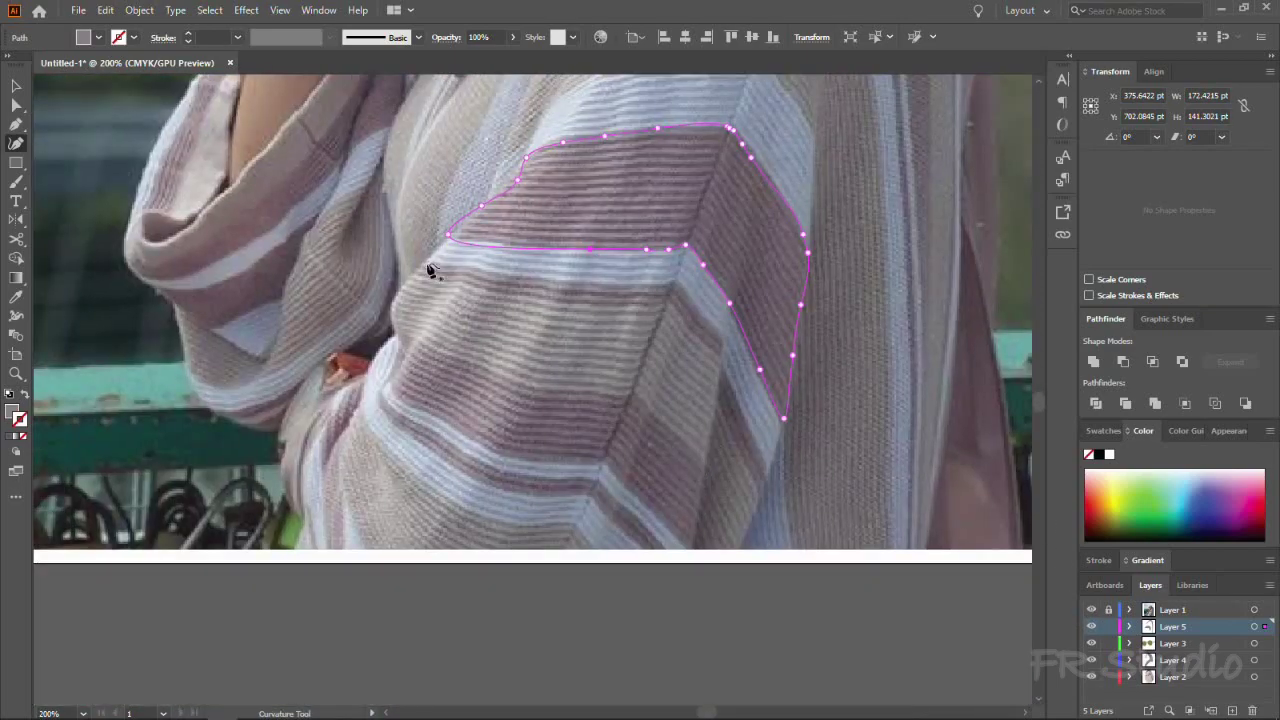
{"action": "left_click_drag", "start_coordinate": [423, 263], "coordinate": [568, 284]}
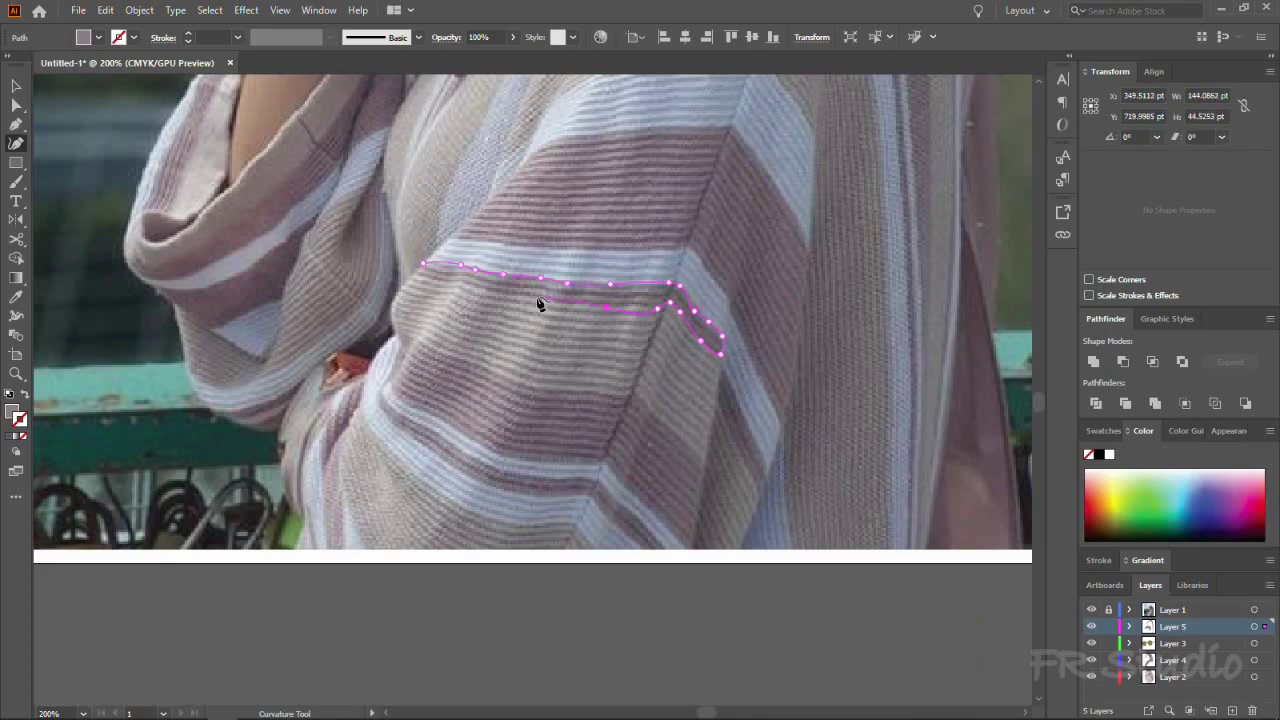
Step: Begin the lower sleeve stripe outline along its top edge
{"action": "left_click", "coordinate": [711, 376]}
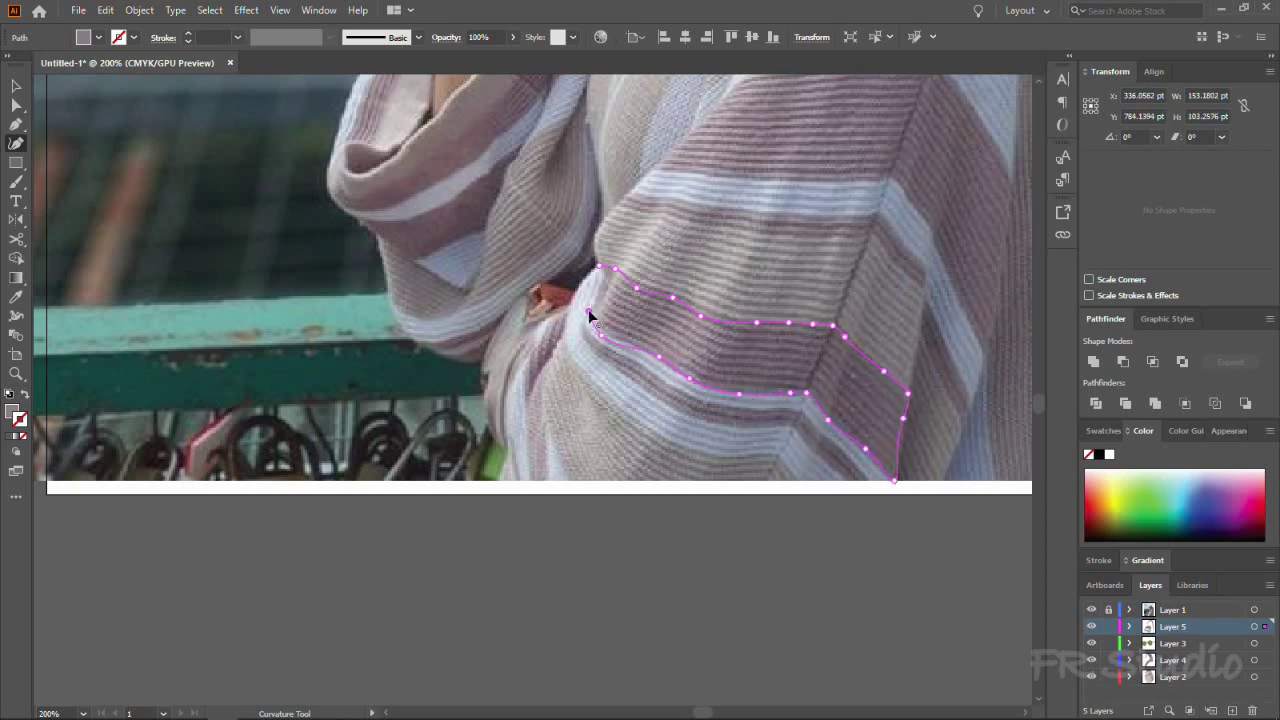
{"action": "key", "text": "ctrl+plus"}
{"action": "left_click", "coordinate": [523, 304]}
{"action": "left_click", "coordinate": [542, 350]}
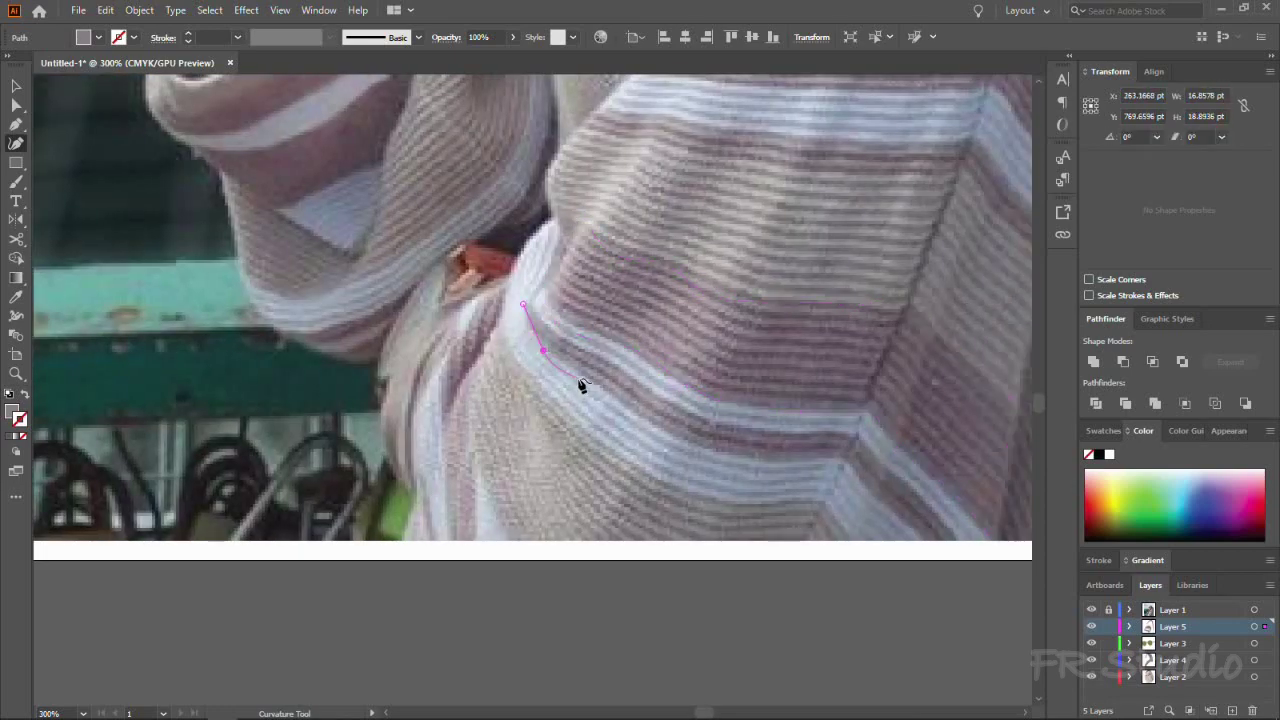
{"action": "left_click", "coordinate": [772, 458]}
{"action": "left_click", "coordinate": [685, 467]}
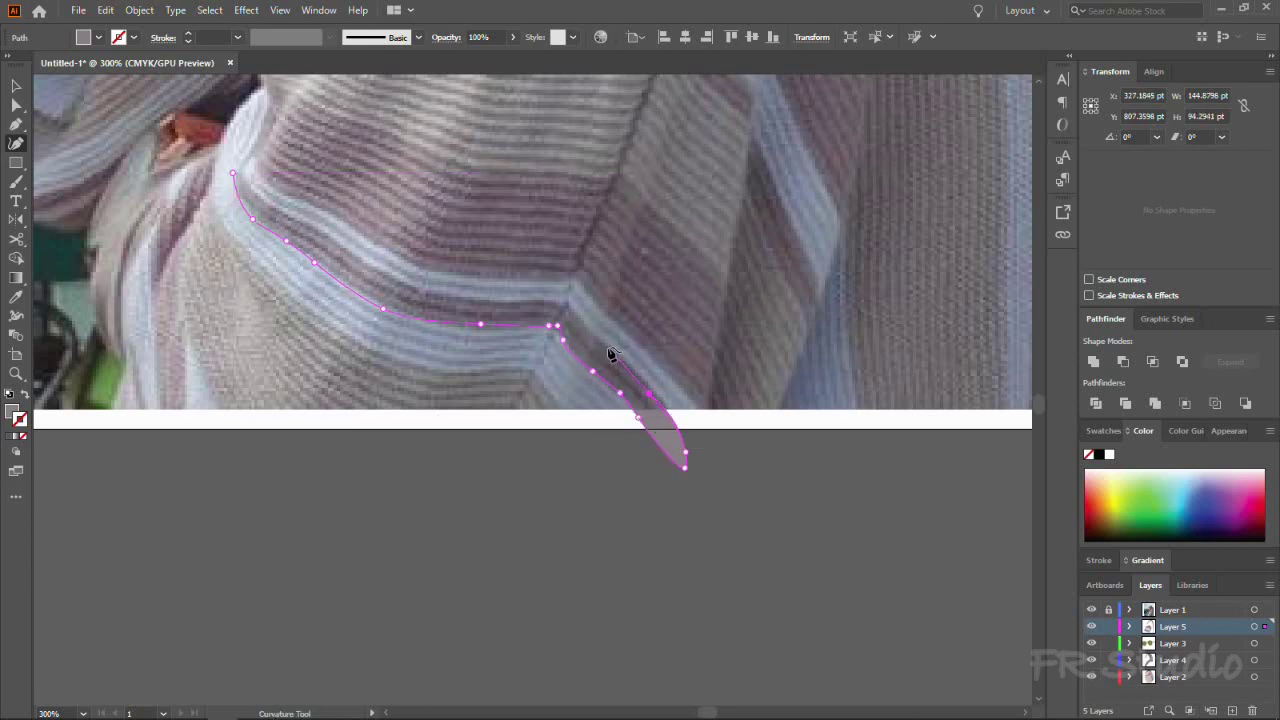
{"action": "left_click_drag", "start_coordinate": [556, 308], "coordinate": [910, 372]}
Step: Finish the lower sleeve stripe down its left side and close the shape
{"action": "scroll", "coordinate": [884, 356], "scroll_direction": "up", "scroll_amount": 2}
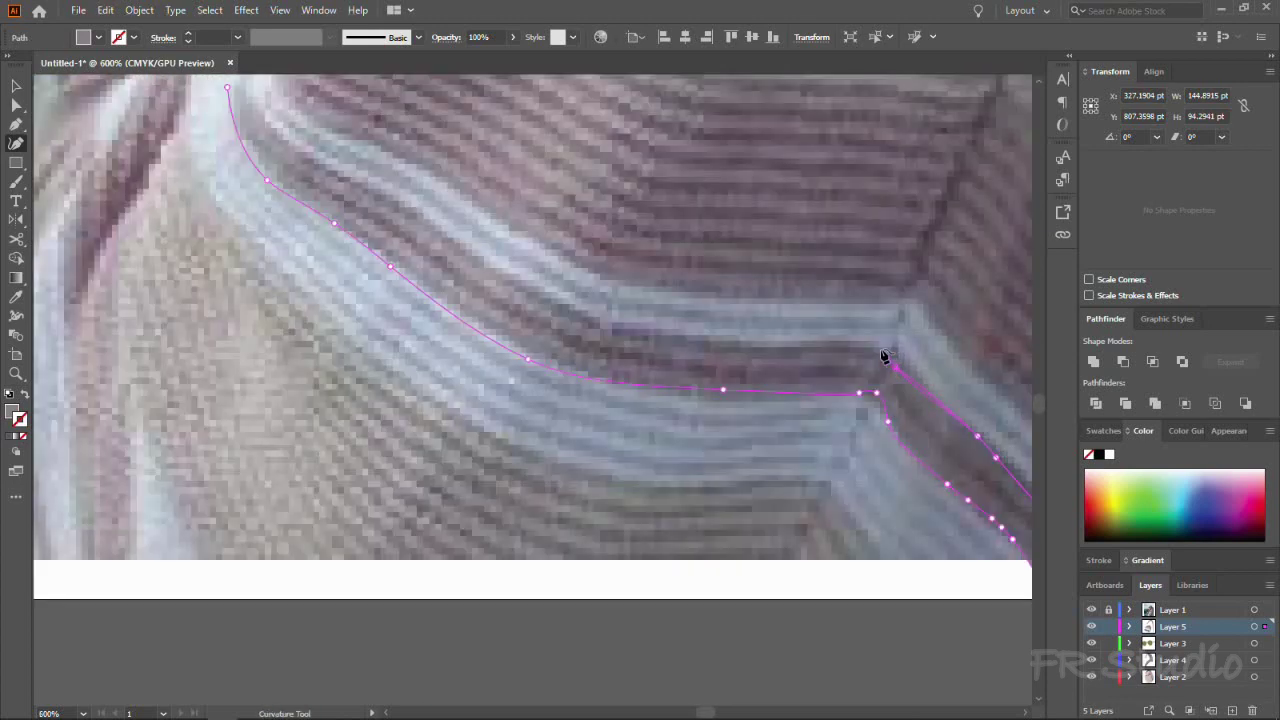
{"action": "scroll", "coordinate": [690, 360], "scroll_direction": "down", "scroll_amount": 2}
{"action": "scroll", "coordinate": [723, 371], "scroll_direction": "down", "scroll_amount": 1}
{"action": "scroll", "coordinate": [674, 320], "scroll_direction": "down", "scroll_amount": 1}
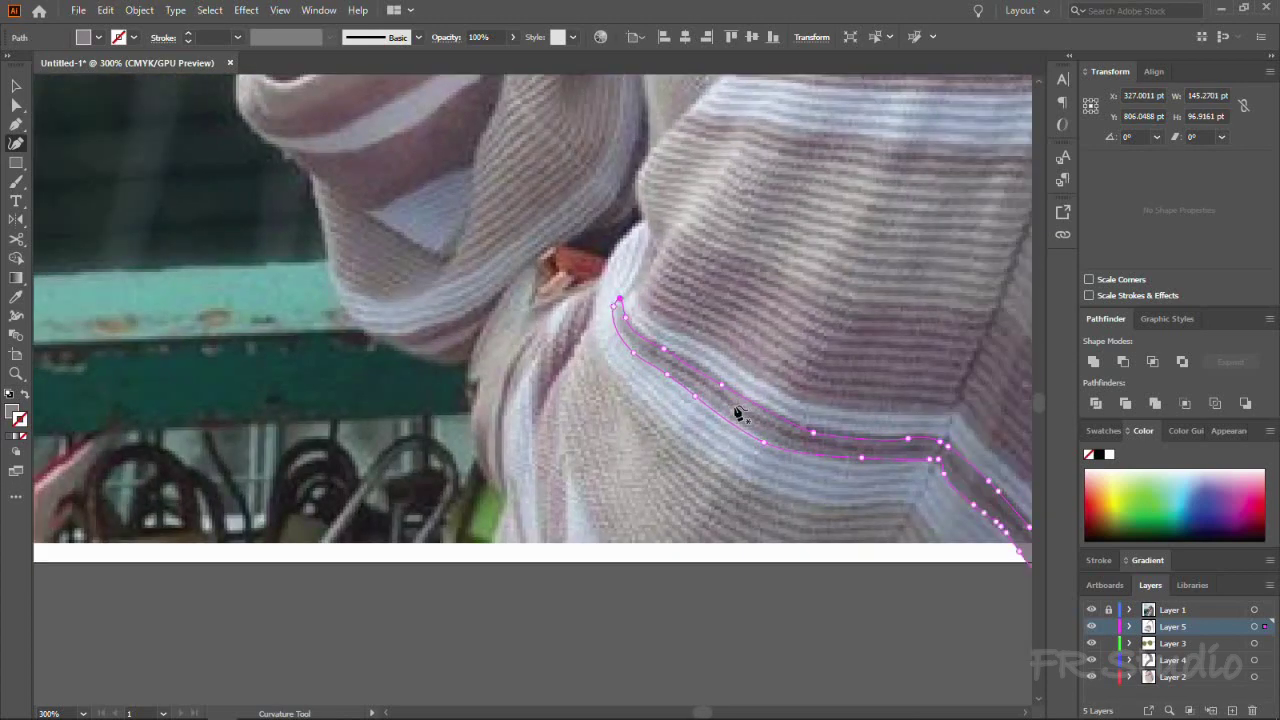
{"action": "scroll", "coordinate": [734, 409], "scroll_direction": "down", "scroll_amount": 1}
{"action": "scroll", "coordinate": [723, 514], "scroll_direction": "up", "scroll_amount": 3}
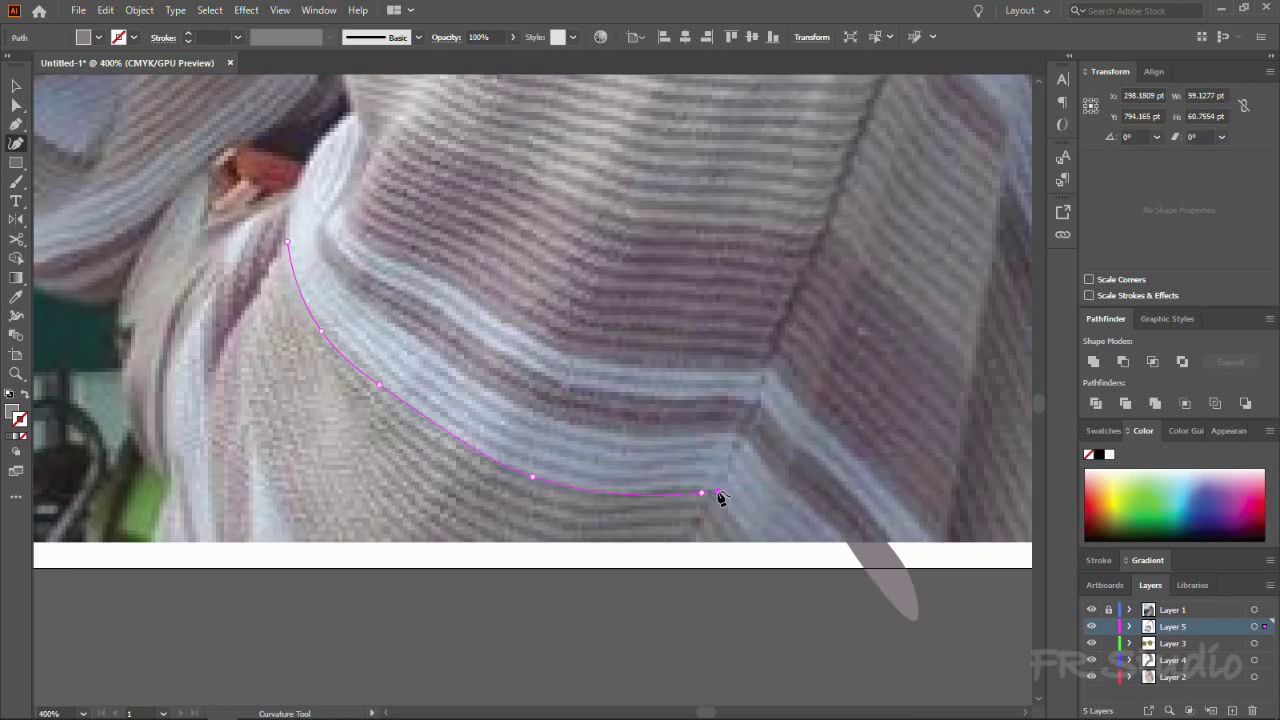
{"action": "left_click", "coordinate": [412, 622]}
{"action": "left_click", "coordinate": [238, 381]}
{"action": "left_click", "coordinate": [287, 242]}
Step: Trace and close the narrow fold shape near the cuff and wrist
{"action": "scroll", "coordinate": [300, 371], "scroll_direction": "down", "scroll_amount": 1}
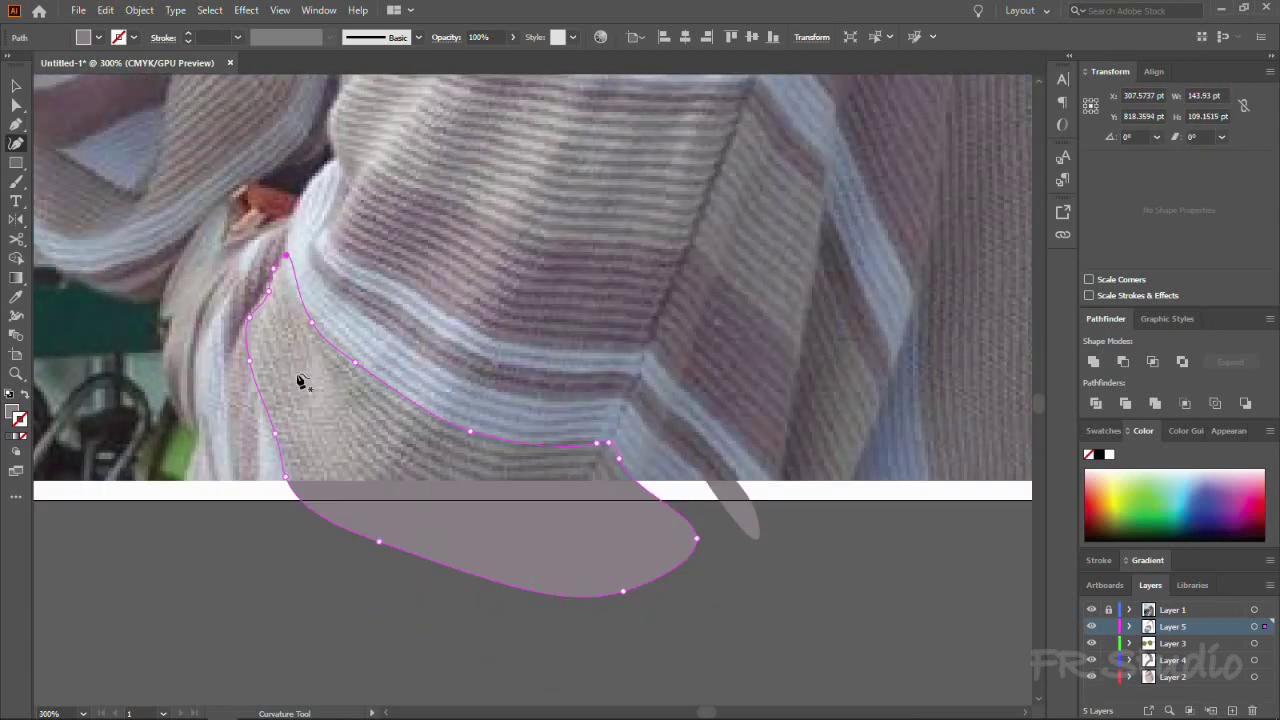
{"action": "scroll", "coordinate": [300, 371], "scroll_direction": "left", "scroll_amount": 5}
{"action": "left_click", "coordinate": [753, 368]}
{"action": "left_click", "coordinate": [753, 480]}
{"action": "left_click", "coordinate": [759, 590]}
{"action": "left_click", "coordinate": [763, 645]}
{"action": "left_click", "coordinate": [735, 647]}
{"action": "left_click", "coordinate": [731, 612]}
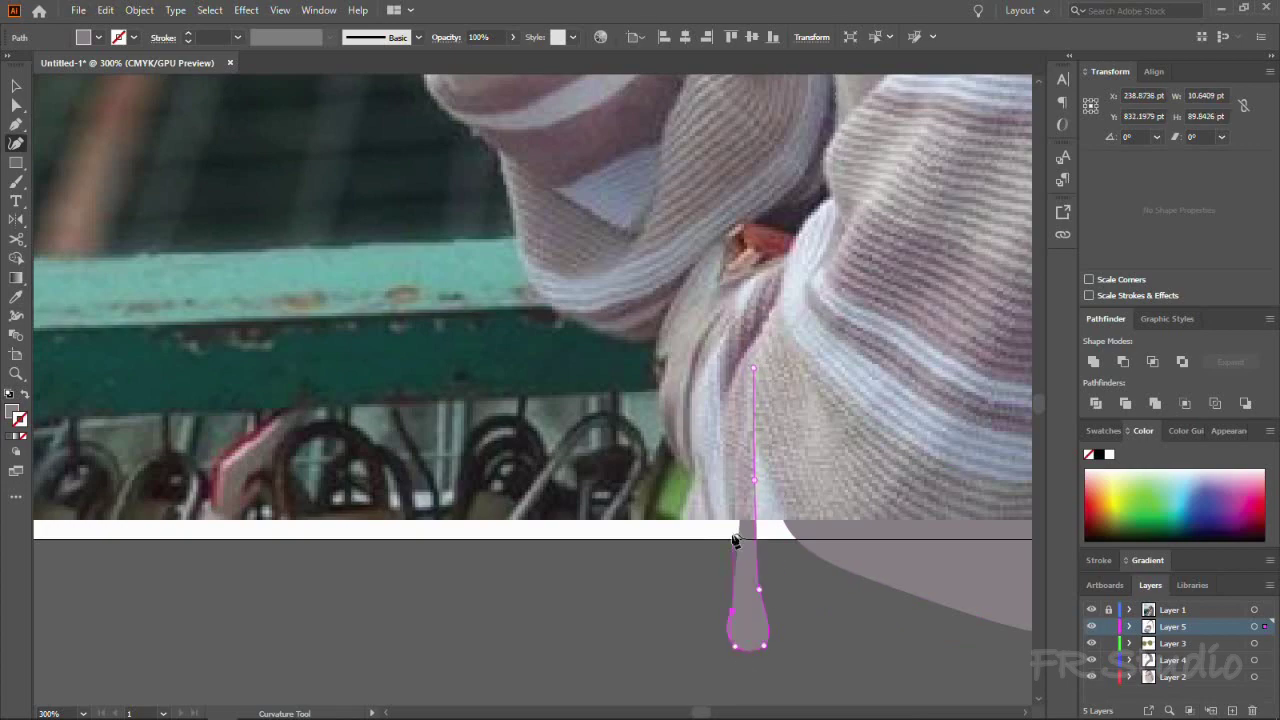
{"action": "scroll", "coordinate": [750, 483], "scroll_direction": "down", "scroll_amount": 2}
{"action": "scroll", "coordinate": [757, 312], "scroll_direction": "up", "scroll_amount": 2}
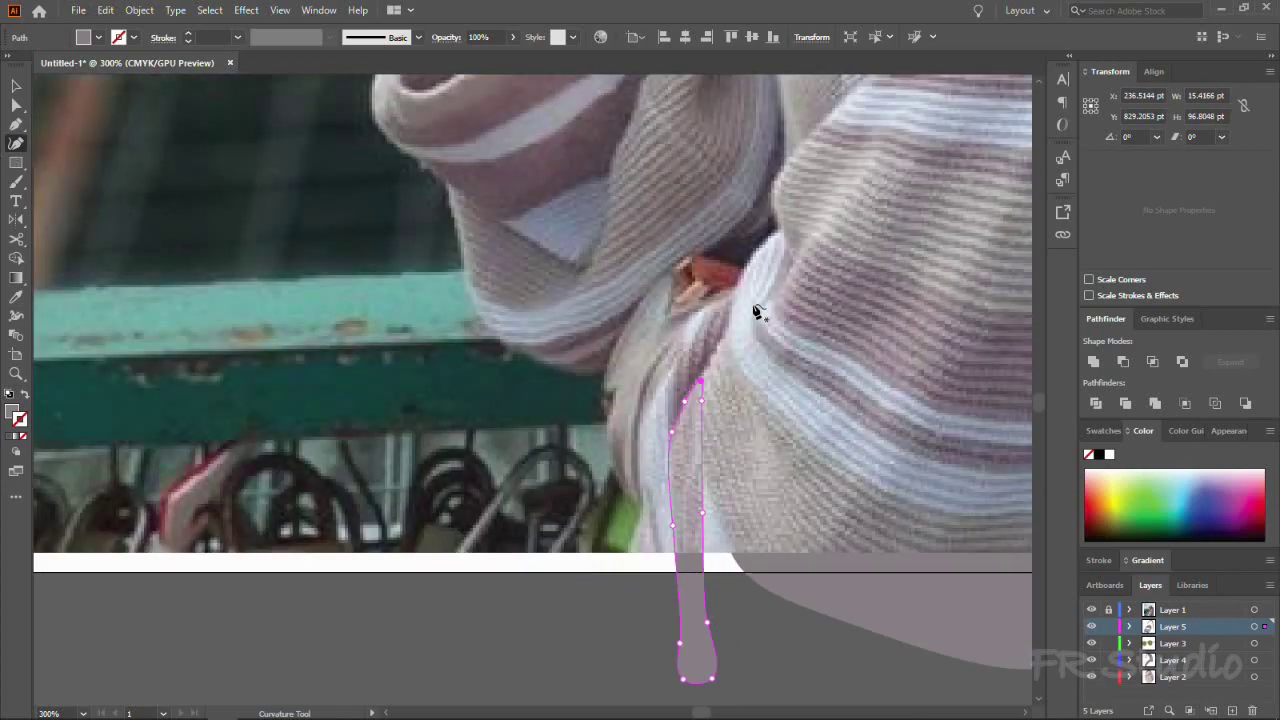
{"action": "left_click", "coordinate": [672, 450]}
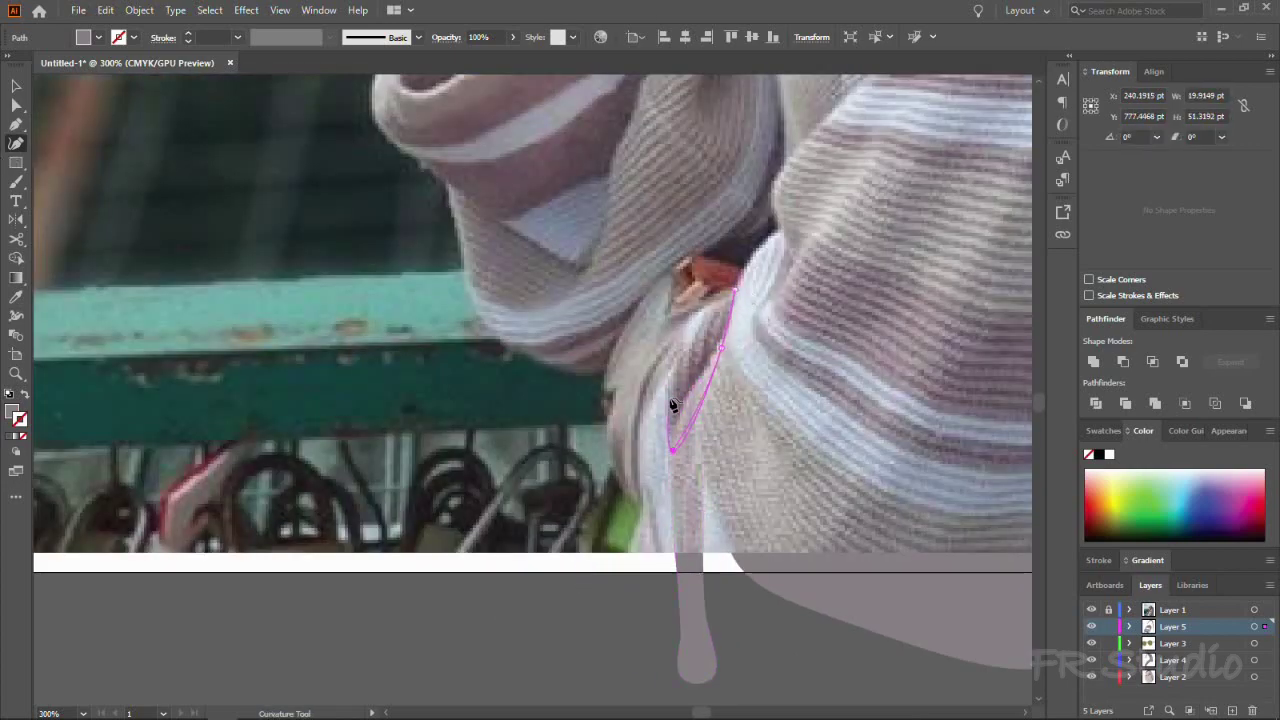
{"action": "left_click", "coordinate": [705, 320]}
{"action": "scroll", "coordinate": [851, 380], "scroll_direction": "up", "scroll_amount": 2}
Step: Start the cuff fold with the Curvature tool and select the traced fold shape
{"action": "scroll", "coordinate": [700, 400], "scroll_direction": "down", "scroll_amount": 3}
{"action": "key", "text": "v"}
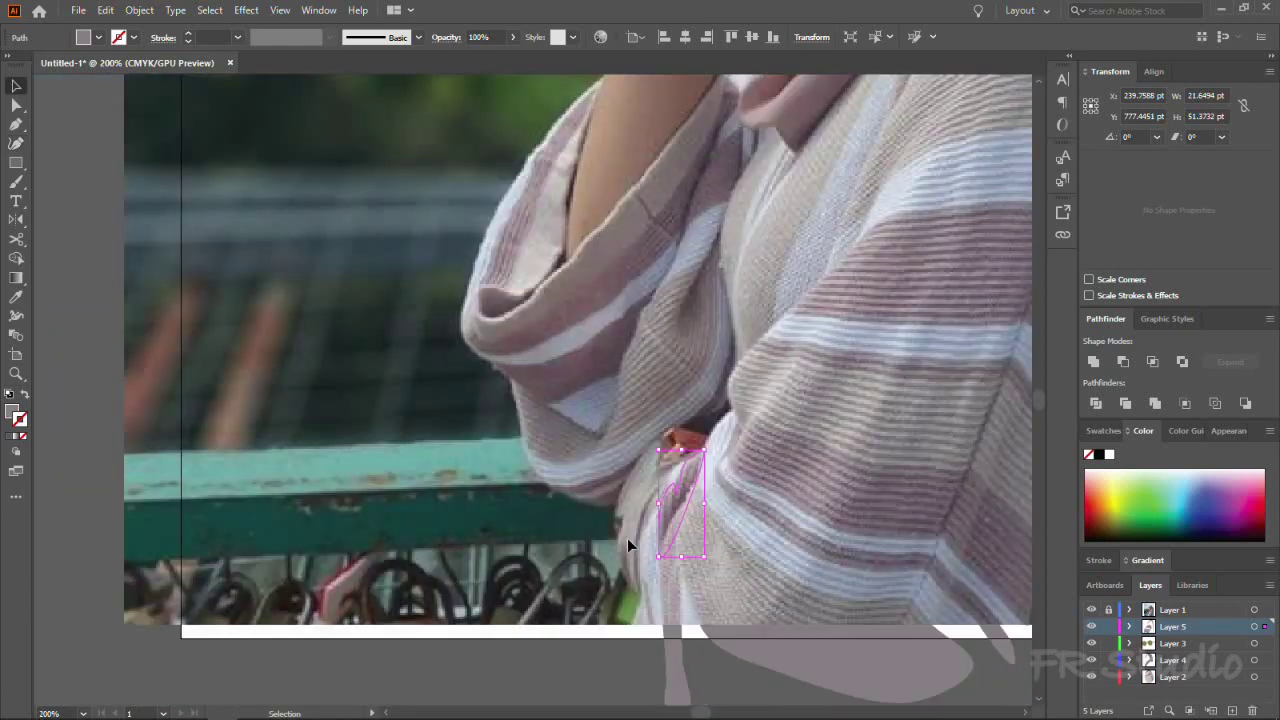
{"action": "key", "text": "shift+grave"}
{"action": "left_click", "coordinate": [638, 596]}
{"action": "left_click", "coordinate": [637, 555]}
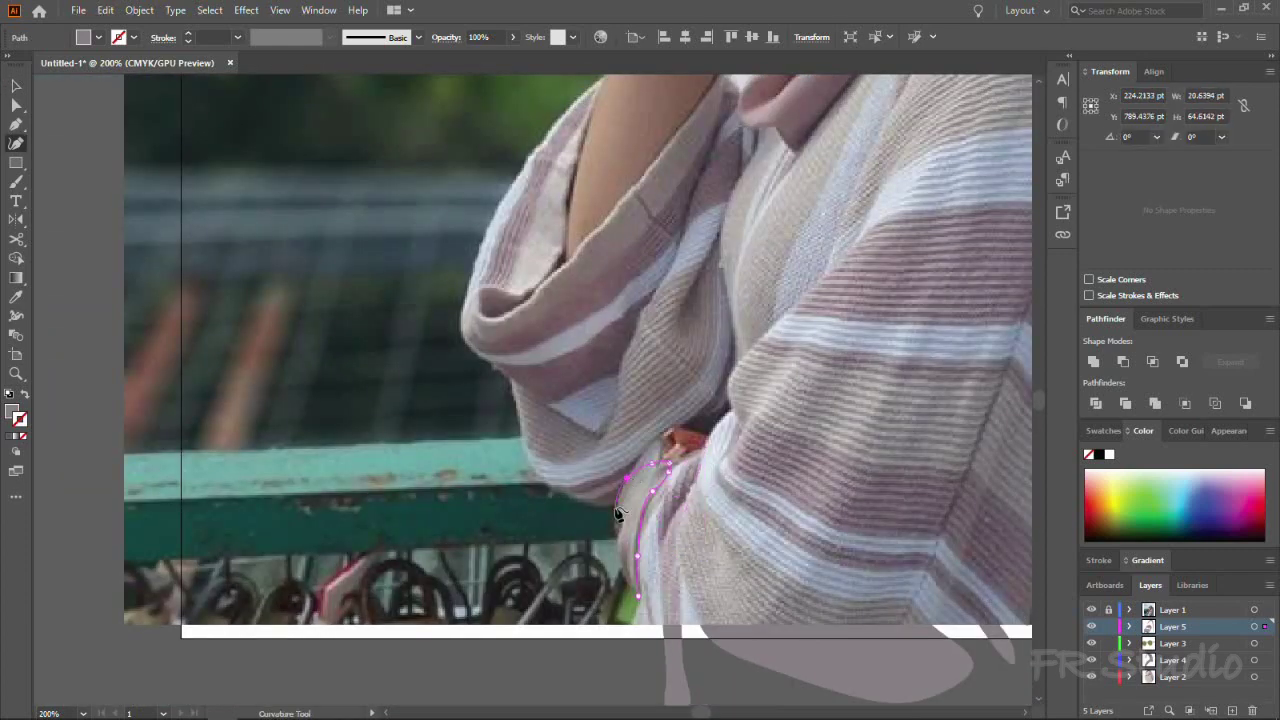
{"action": "scroll", "coordinate": [630, 588], "scroll_direction": "down", "scroll_amount": 1}
{"action": "scroll", "coordinate": [400, 400], "scroll_direction": "up", "scroll_amount": 2}
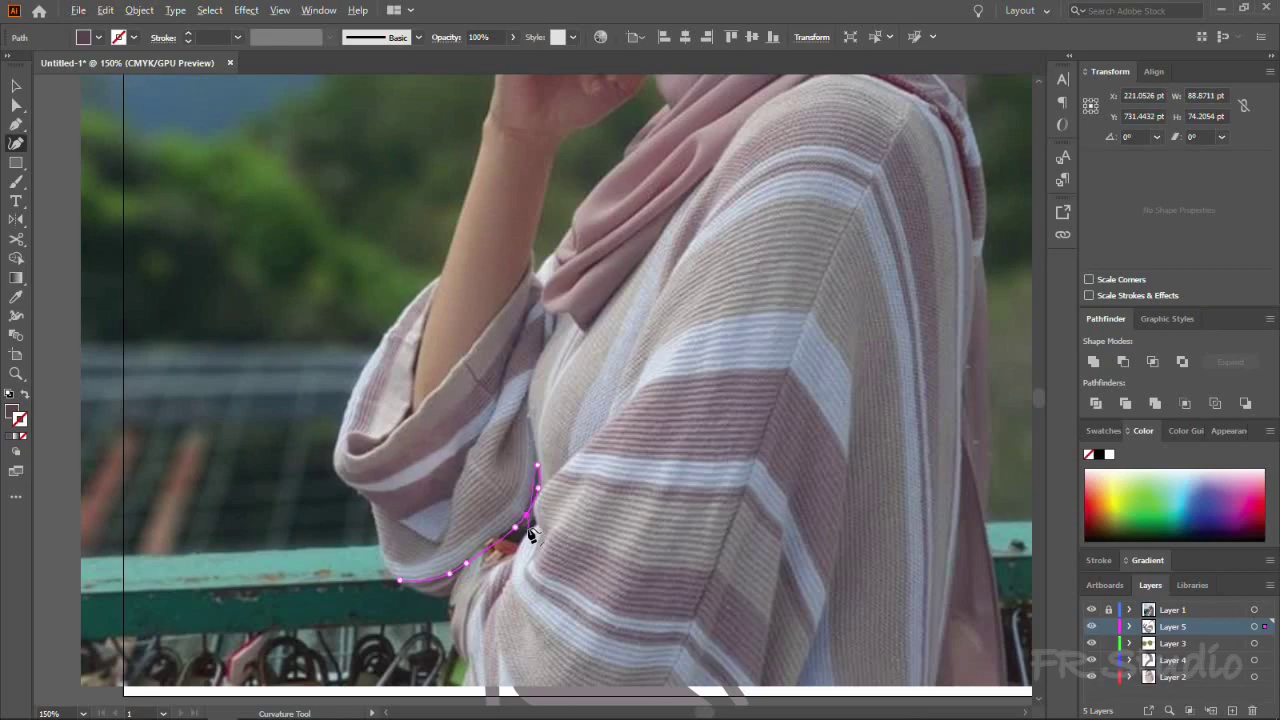
{"action": "scroll", "coordinate": [530, 535], "scroll_direction": "up", "scroll_amount": 1}
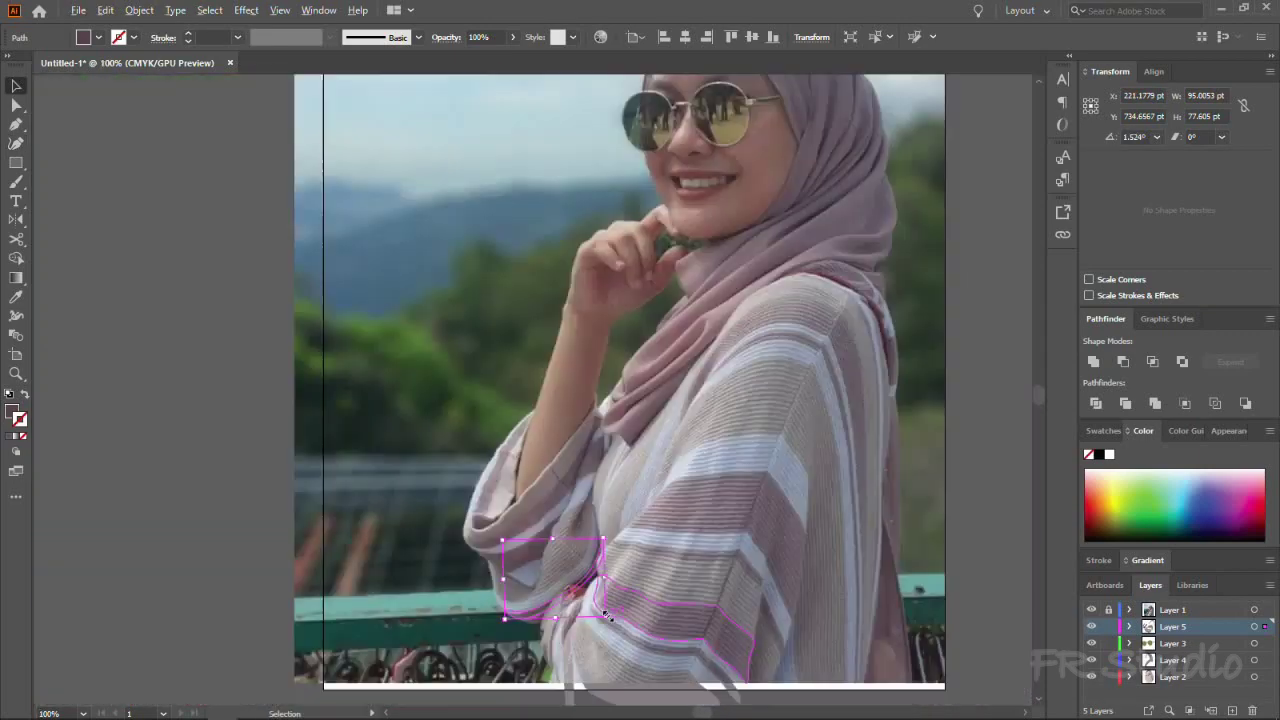
{"action": "left_click", "coordinate": [1091, 610]}
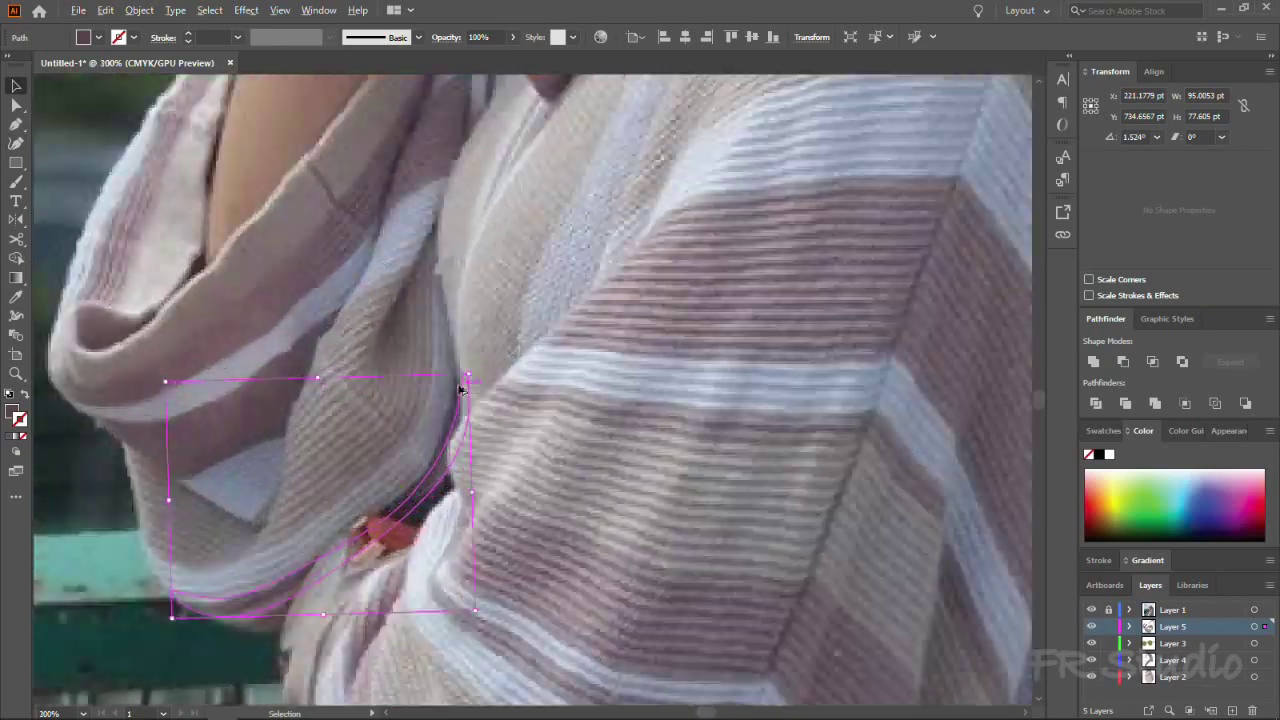
Step: Add two Pen anchors along the sleeve fold edge
{"action": "key", "text": "p"}
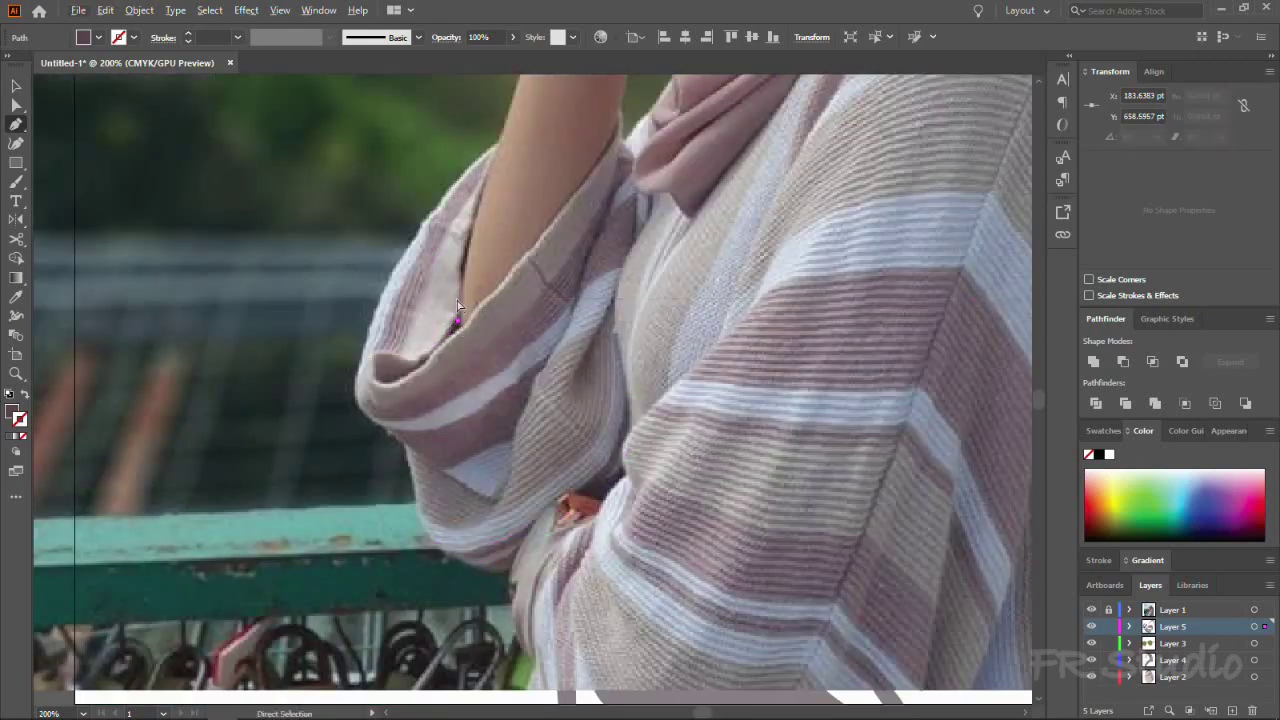
{"action": "left_click", "coordinate": [434, 402]}
{"action": "left_click", "coordinate": [381, 412]}
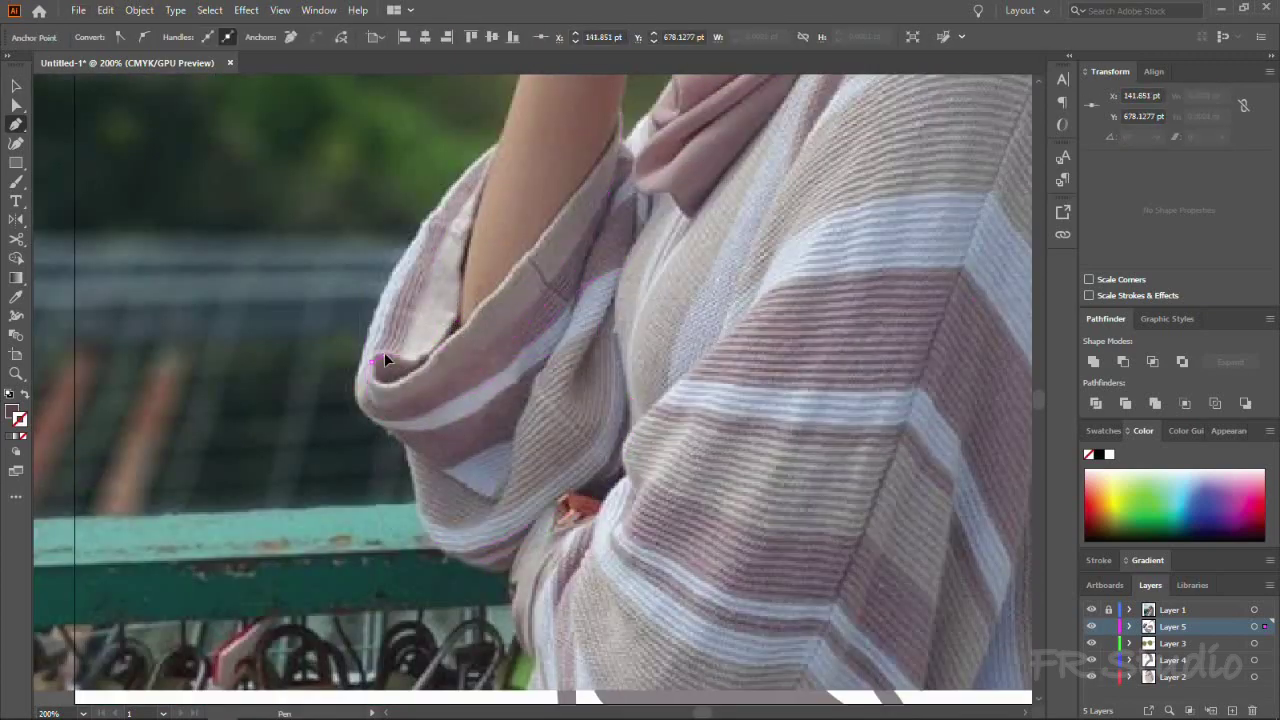
{"action": "key", "text": "shift+grave"}
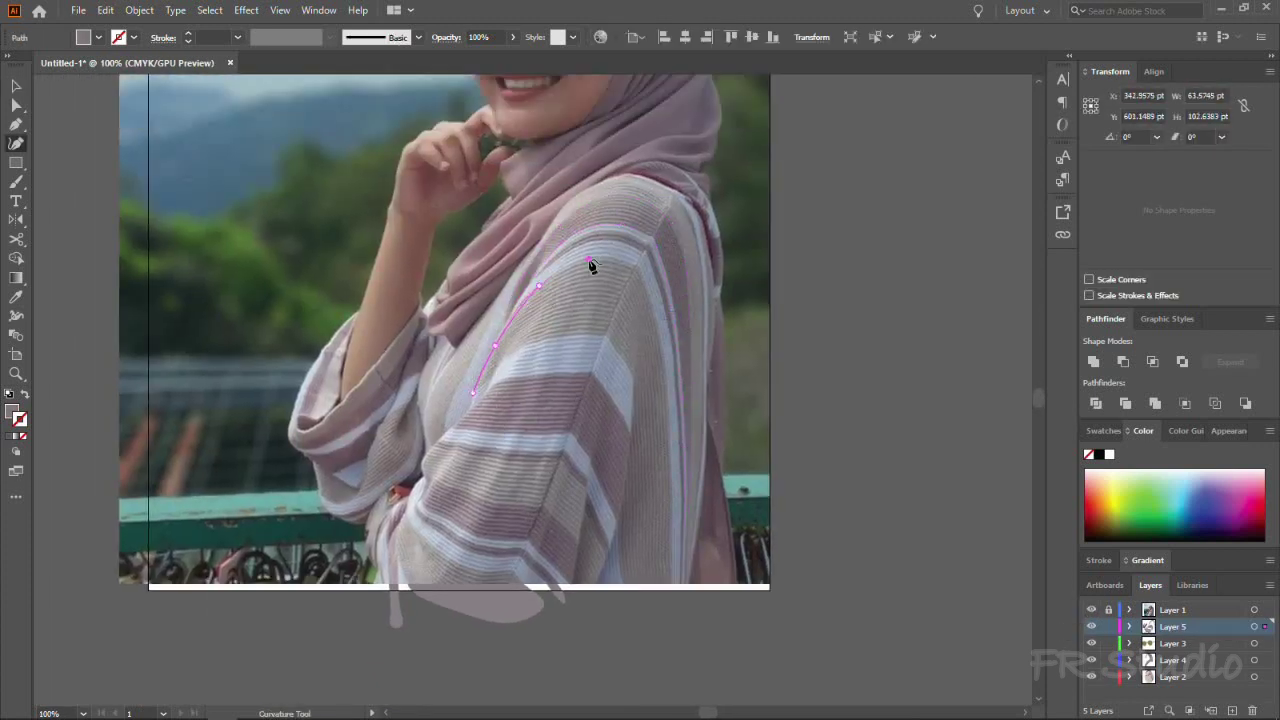
Step: Finish the shoulder stripe outline across its bottom and deselect it
{"action": "left_click", "coordinate": [670, 624]}
{"action": "left_click", "coordinate": [623, 605]}
{"action": "left_click", "coordinate": [625, 580]}
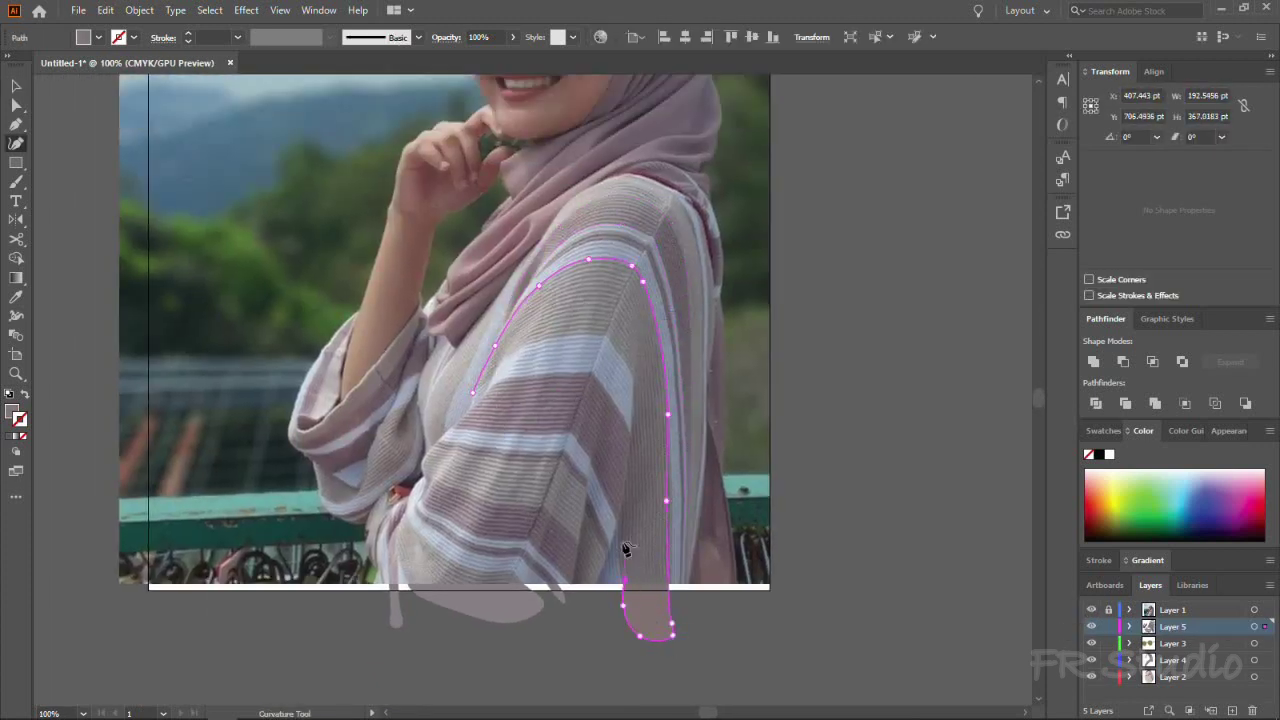
{"action": "key", "text": "ctrl+equal"}
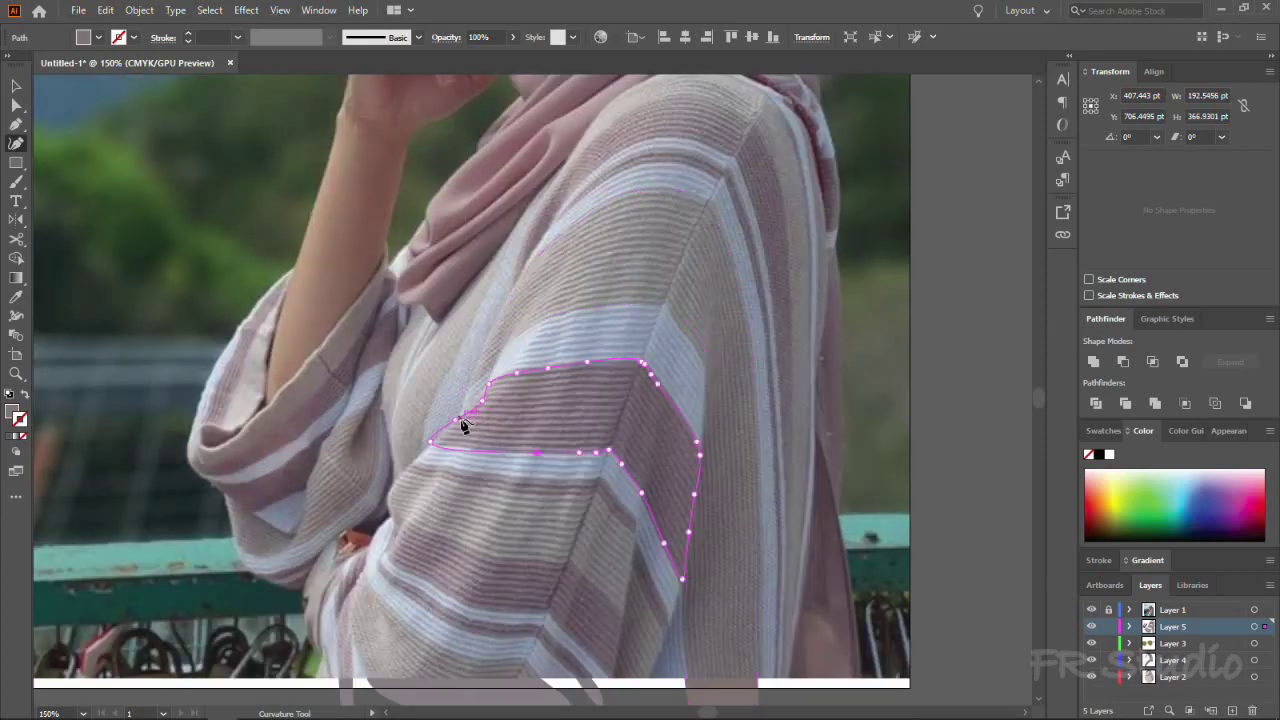
{"action": "key", "text": "i"}
{"action": "key", "text": "ctrl+shift+a"}
{"action": "key", "text": "v"}
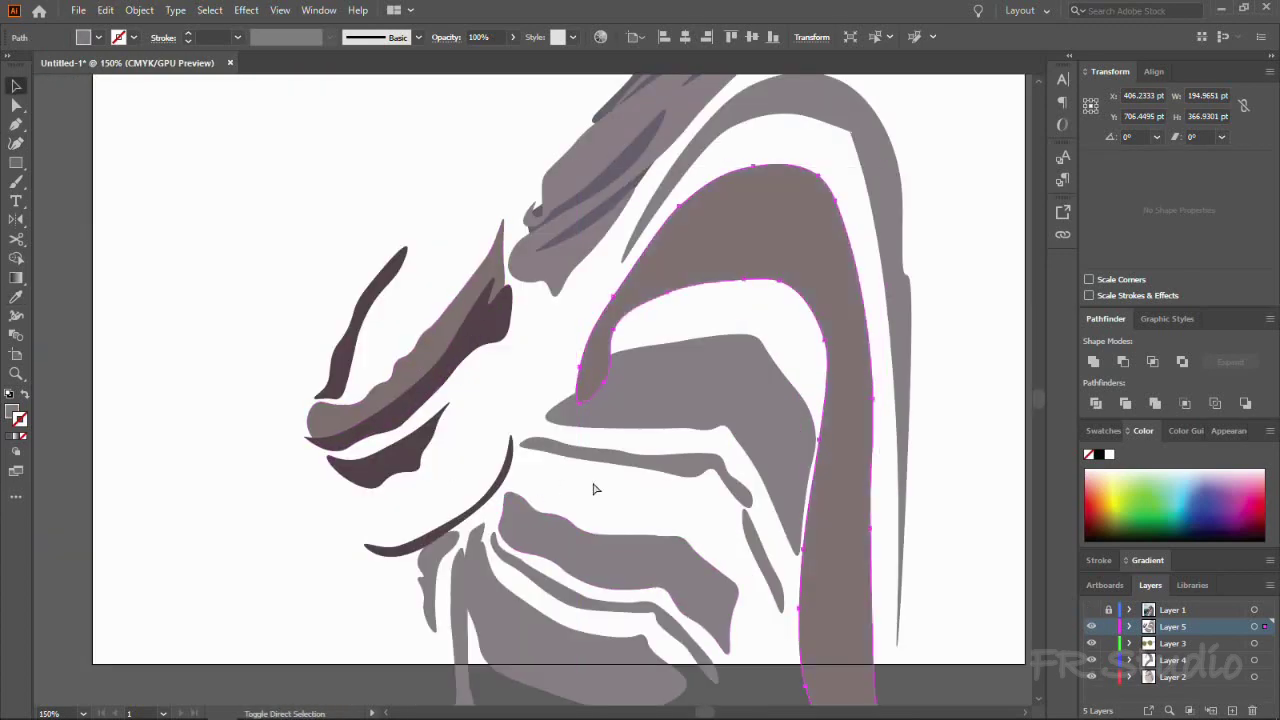
{"action": "key", "text": "ctrl+minus"}
{"action": "key", "text": "ctrl+minus"}
{"action": "key", "text": "ctrl+minus"}
Step: Show the reference photo, zoom in on the sleeve and start a path on its fold
{"action": "left_click", "coordinate": [1091, 609]}
{"action": "key", "text": "ctrl+equal"}
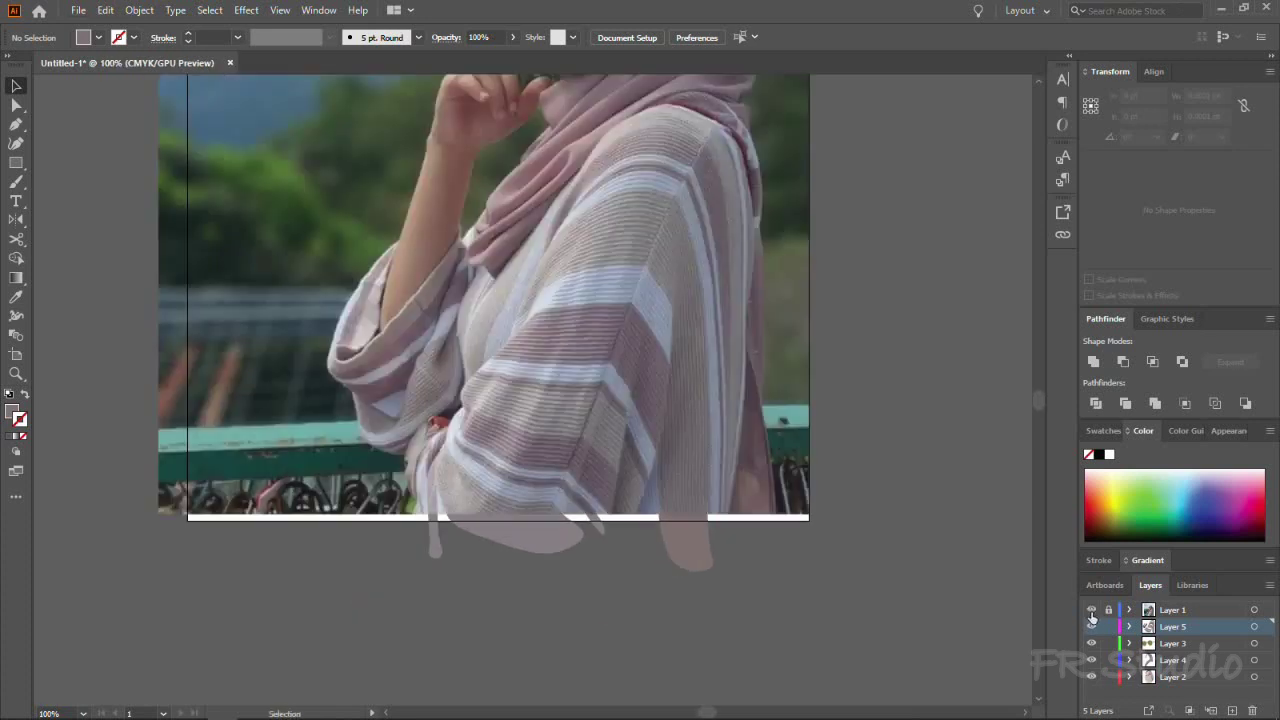
{"action": "key", "text": "ctrl+equal"}
{"action": "key", "text": "shift+grave"}
{"action": "left_click", "coordinate": [420, 412]}
{"action": "key", "text": "ctrl+equal"}
{"action": "key", "text": "ctrl+equal"}
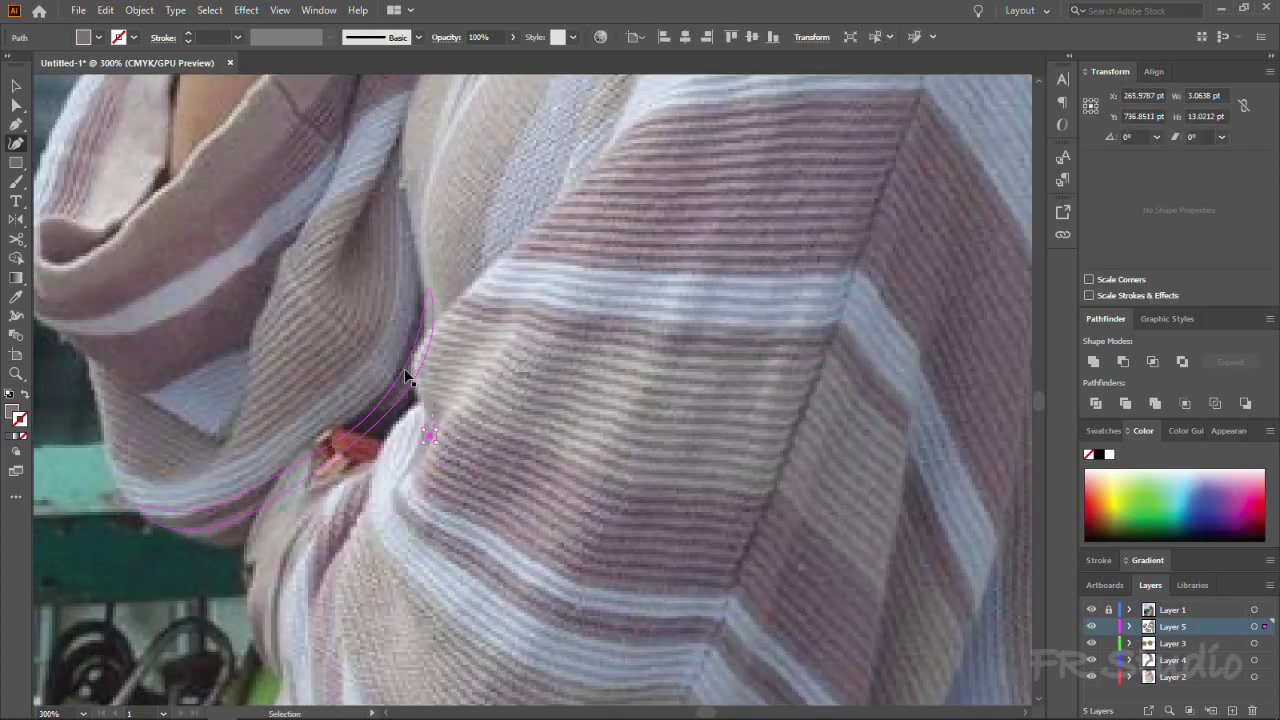
Step: Trace the cuff stripe along its top and right sides and close it
{"action": "left_click", "coordinate": [555, 323]}
{"action": "left_click", "coordinate": [628, 332]}
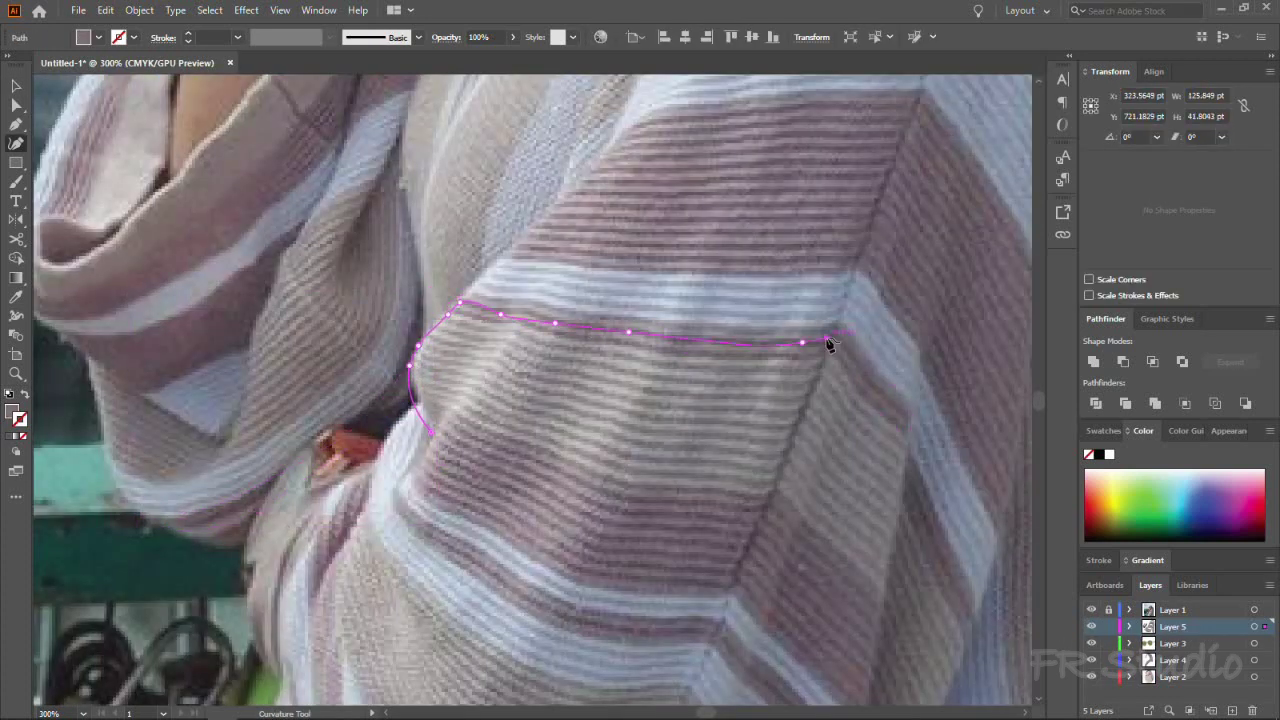
{"action": "left_click", "coordinate": [827, 338]}
{"action": "left_click", "coordinate": [869, 392]}
{"action": "left_click", "coordinate": [903, 465]}
{"action": "left_click", "coordinate": [880, 615]}
{"action": "left_click", "coordinate": [1091, 609]}
Step: Toggle the reference photo and check the fill colour settings
{"action": "key", "text": "ctrl+minus"}
{"action": "key", "text": "ctrl+minus"}
{"action": "key", "text": "ctrl+minus"}
{"action": "left_click", "coordinate": [1091, 609]}
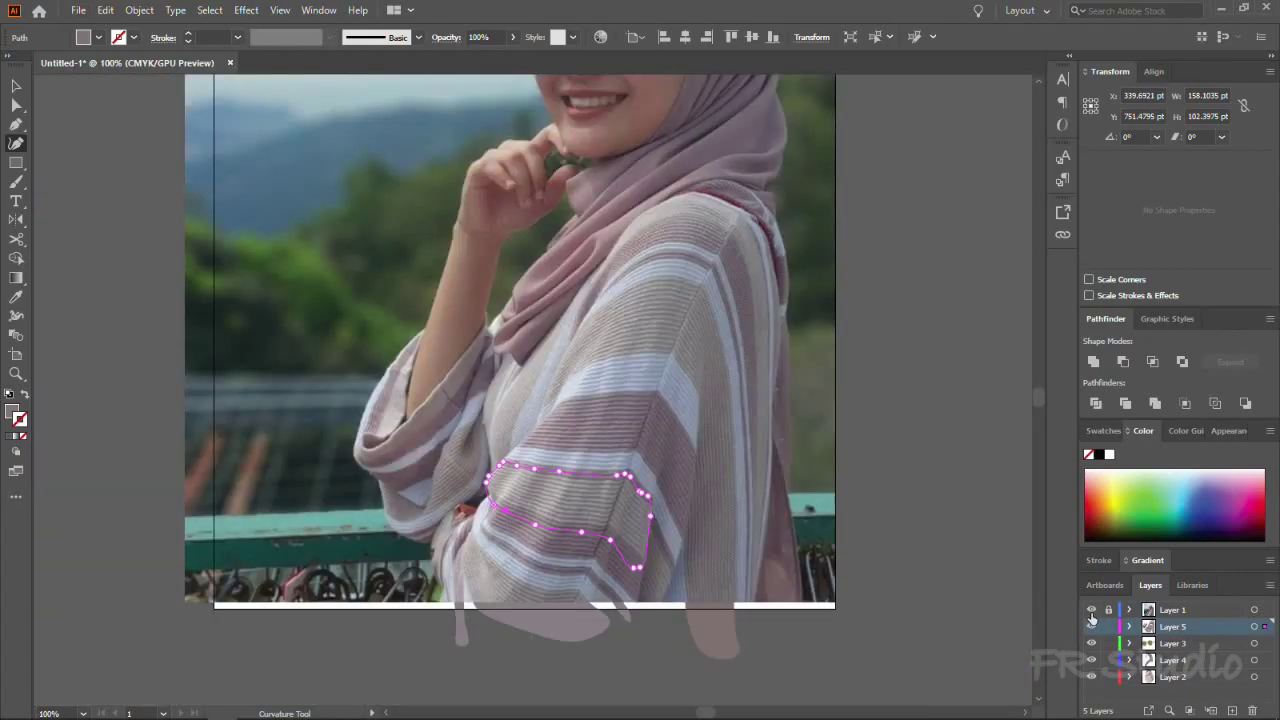
{"action": "left_click", "coordinate": [1091, 609]}
Step: Fill the cuff stripe with a muted pink-brown sampled from the photo, hiding Layer 1 to check
{"action": "left_click", "coordinate": [1091, 609]}
{"action": "key", "text": "v"}
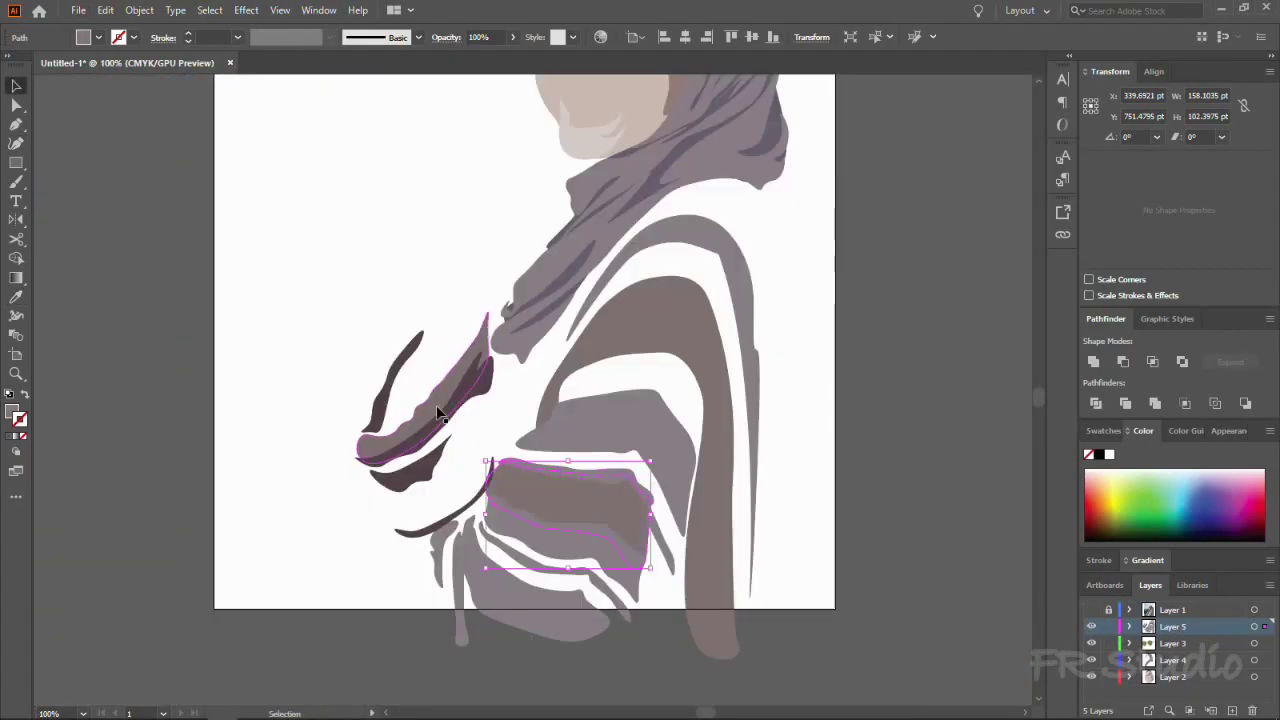
{"action": "key", "text": "i"}
{"action": "double_click", "coordinate": [12, 410]}
{"action": "left_click", "coordinate": [1194, 180]}
{"action": "left_click", "coordinate": [1091, 609]}
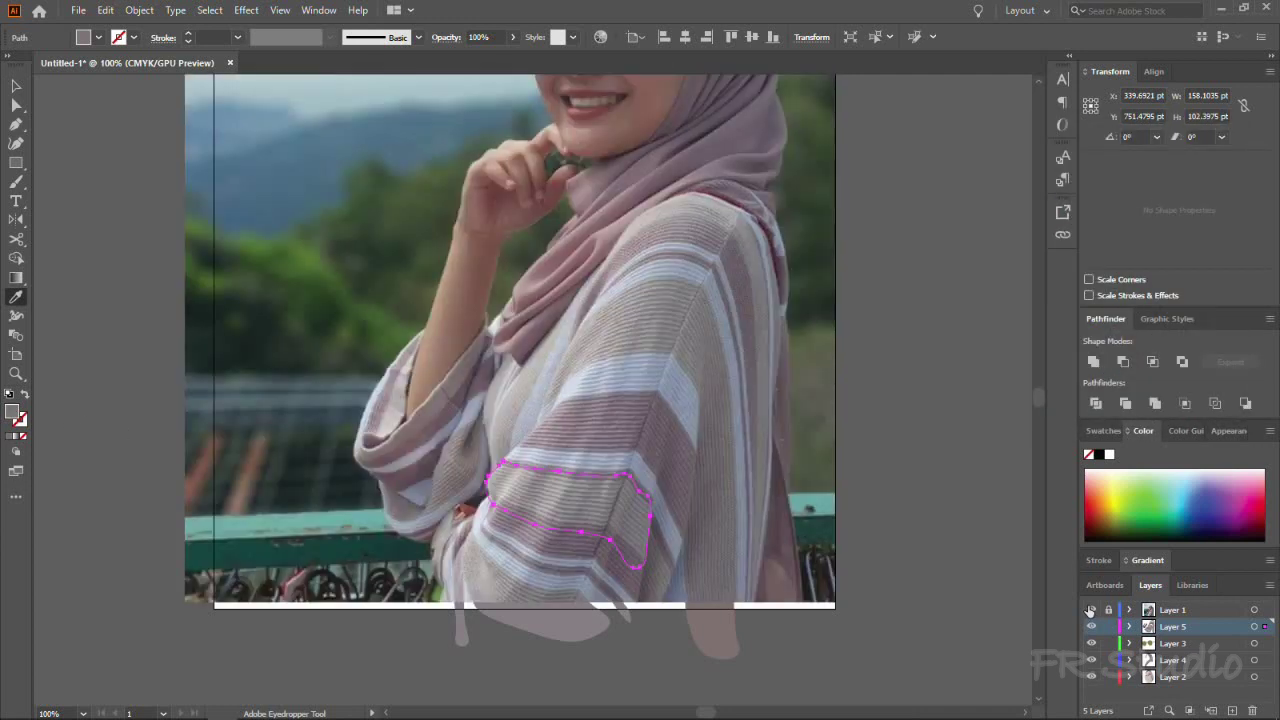
{"action": "key", "text": "ctrl+plus"}
{"action": "left_click", "coordinate": [471, 477], "text": "ctrl"}
{"action": "left_click", "coordinate": [1091, 609]}
{"action": "key", "text": "ctrl+minus"}
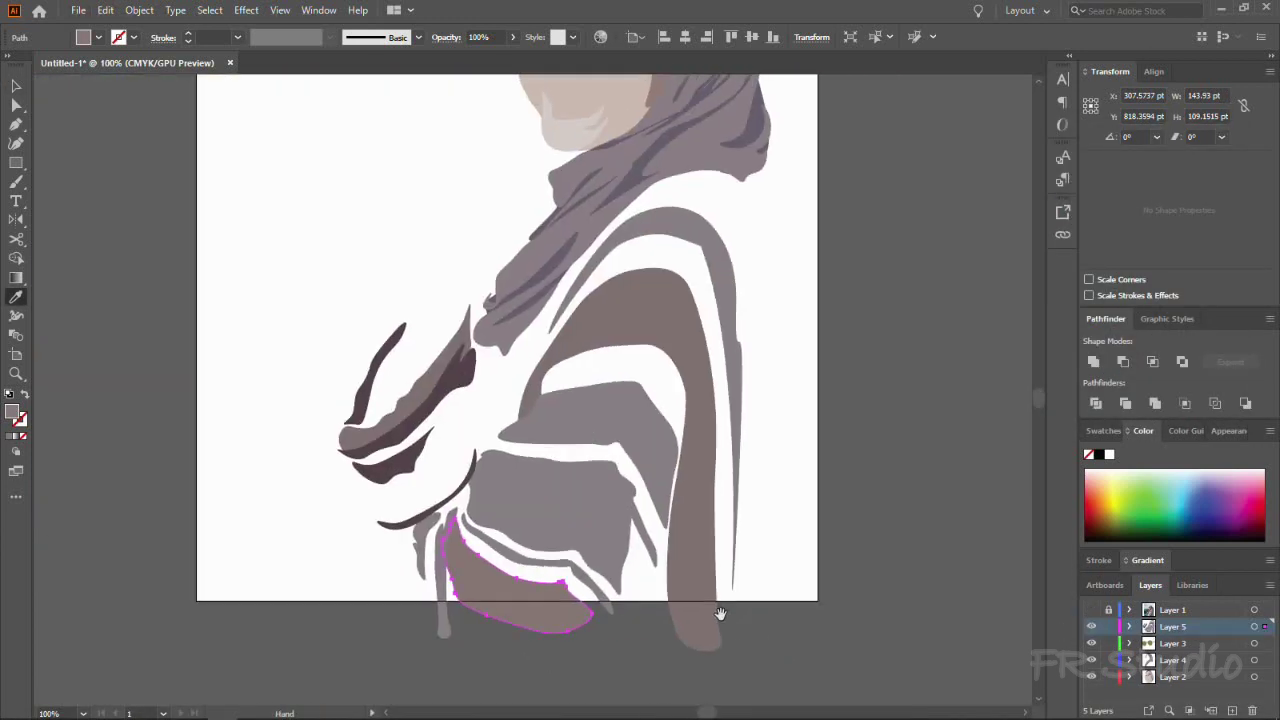
{"action": "key", "text": "ctrl+minus"}
{"action": "left_click", "coordinate": [23, 146]}
{"action": "key", "text": "ctrl+plus"}
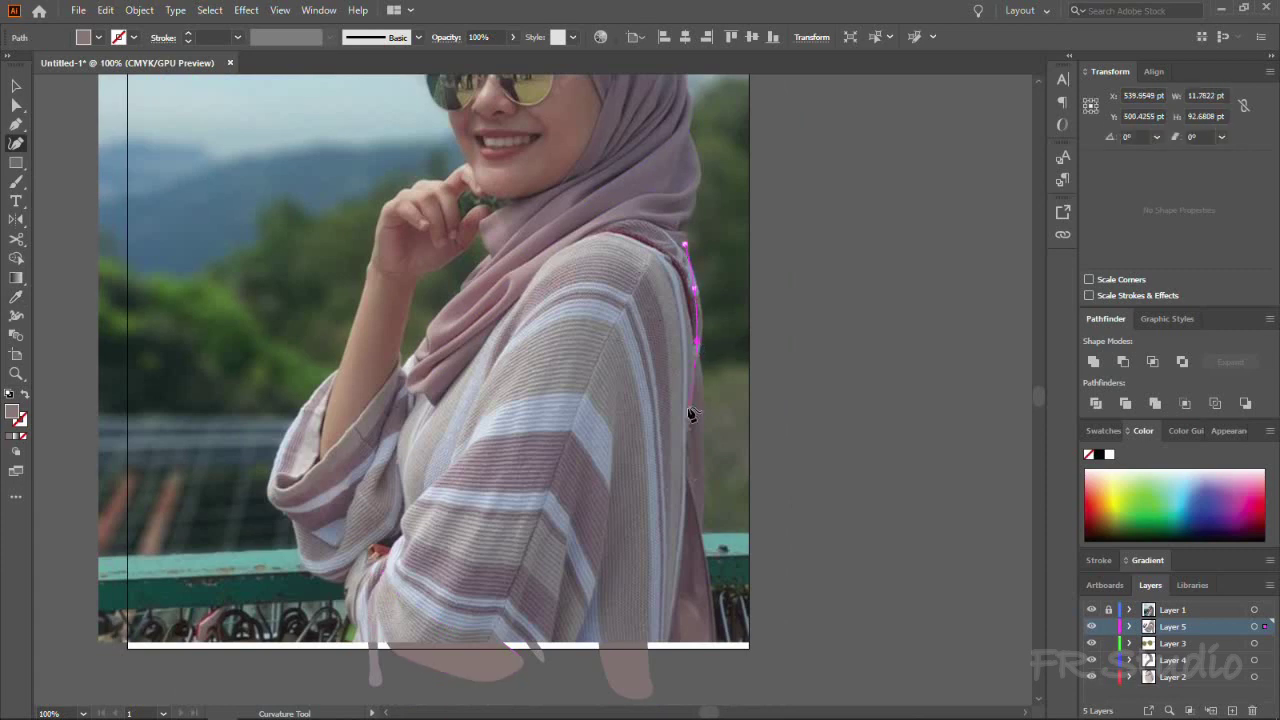
Step: Finish tracing the sweater outline along its lower edge, sleeve cowl tip and arm
{"action": "left_click_drag", "start_coordinate": [670, 679], "coordinate": [763, 491]}
{"action": "key", "text": "ctrl+plus"}
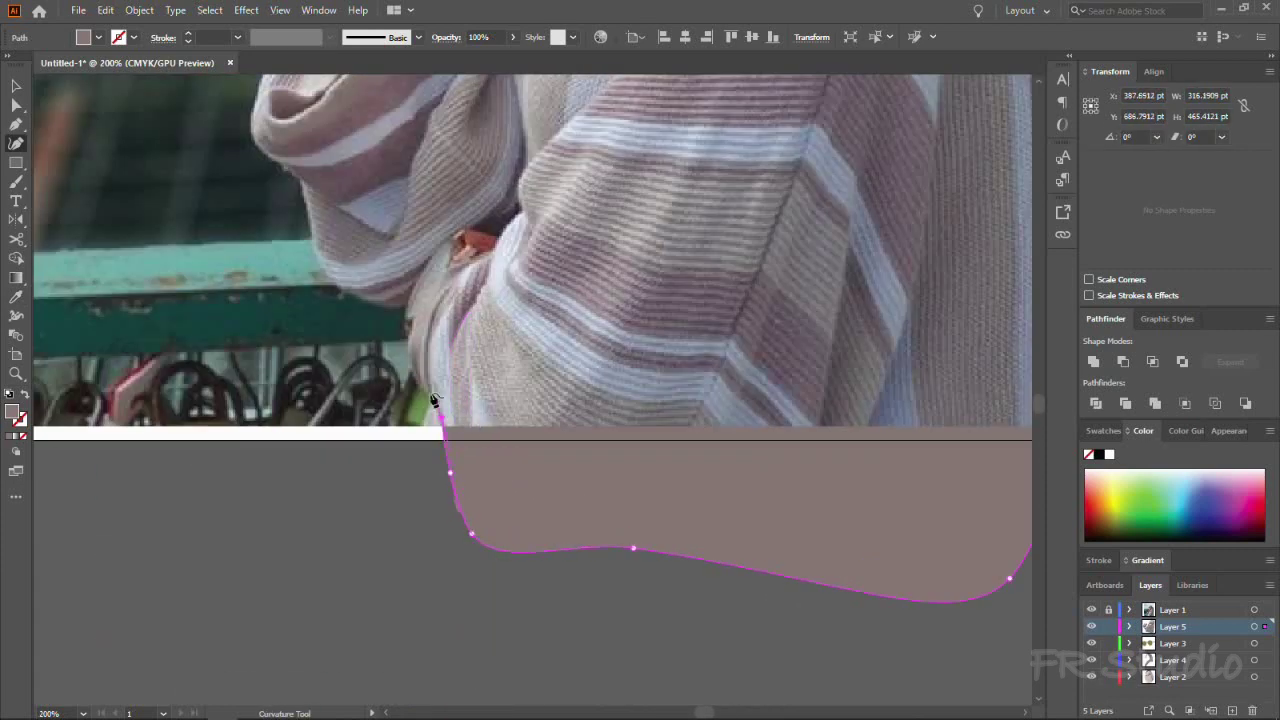
{"action": "left_click", "coordinate": [324, 276]}
{"action": "scroll", "coordinate": [340, 300], "scroll_direction": "up", "scroll_amount": 5}
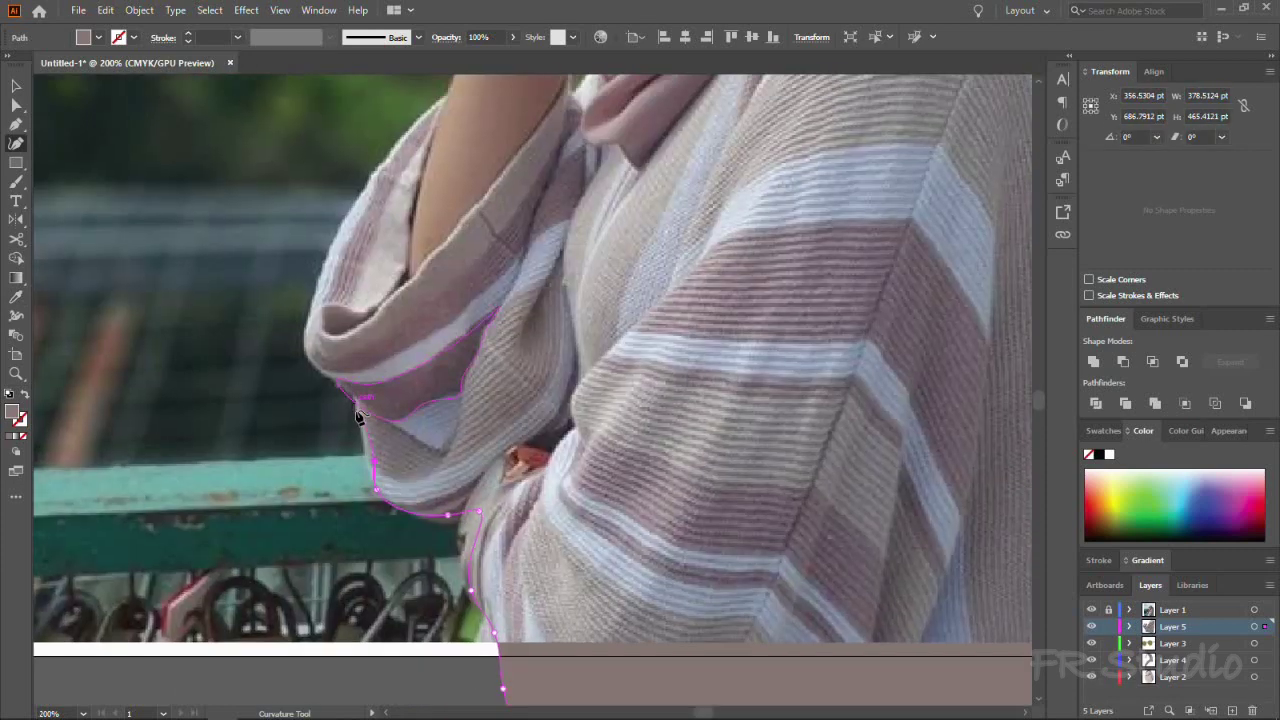
{"action": "left_click", "coordinate": [313, 375]}
{"action": "scroll", "coordinate": [300, 385], "scroll_direction": "up", "scroll_amount": 5}
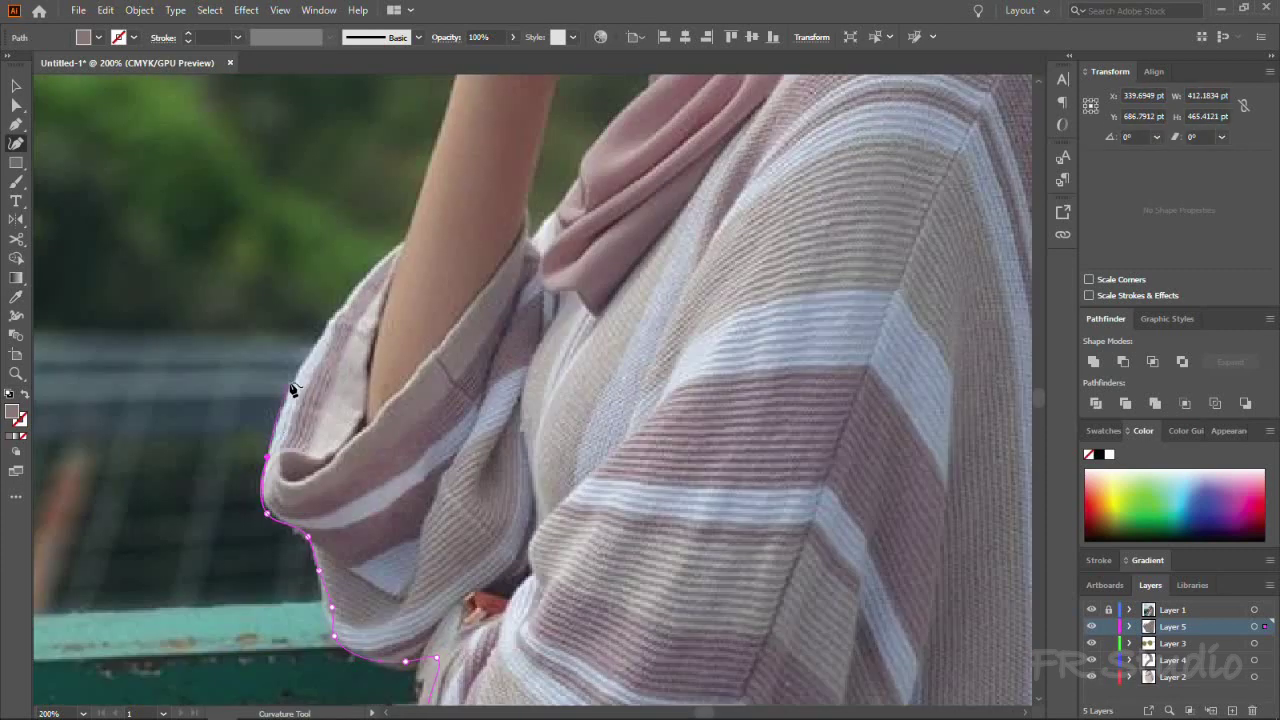
{"action": "left_click", "coordinate": [490, 377]}
{"action": "scroll", "coordinate": [420, 400], "scroll_direction": "up", "scroll_amount": 5}
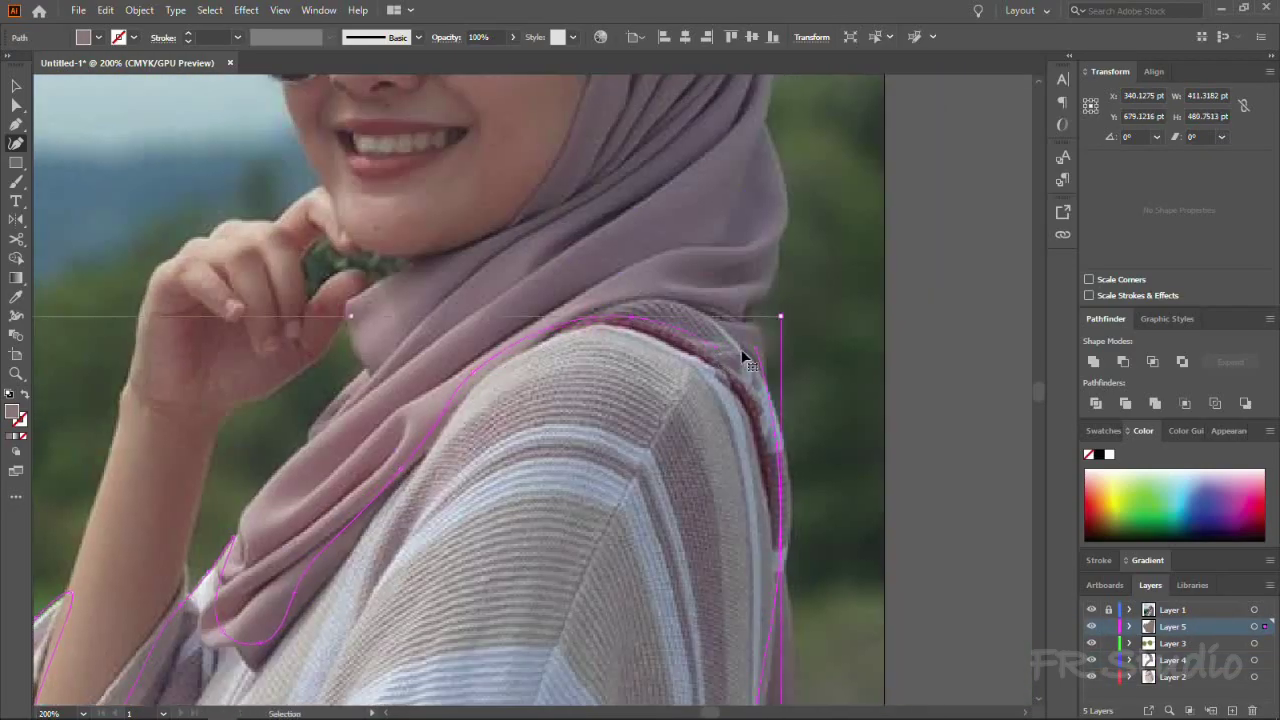
{"action": "key", "text": "ctrl+0"}
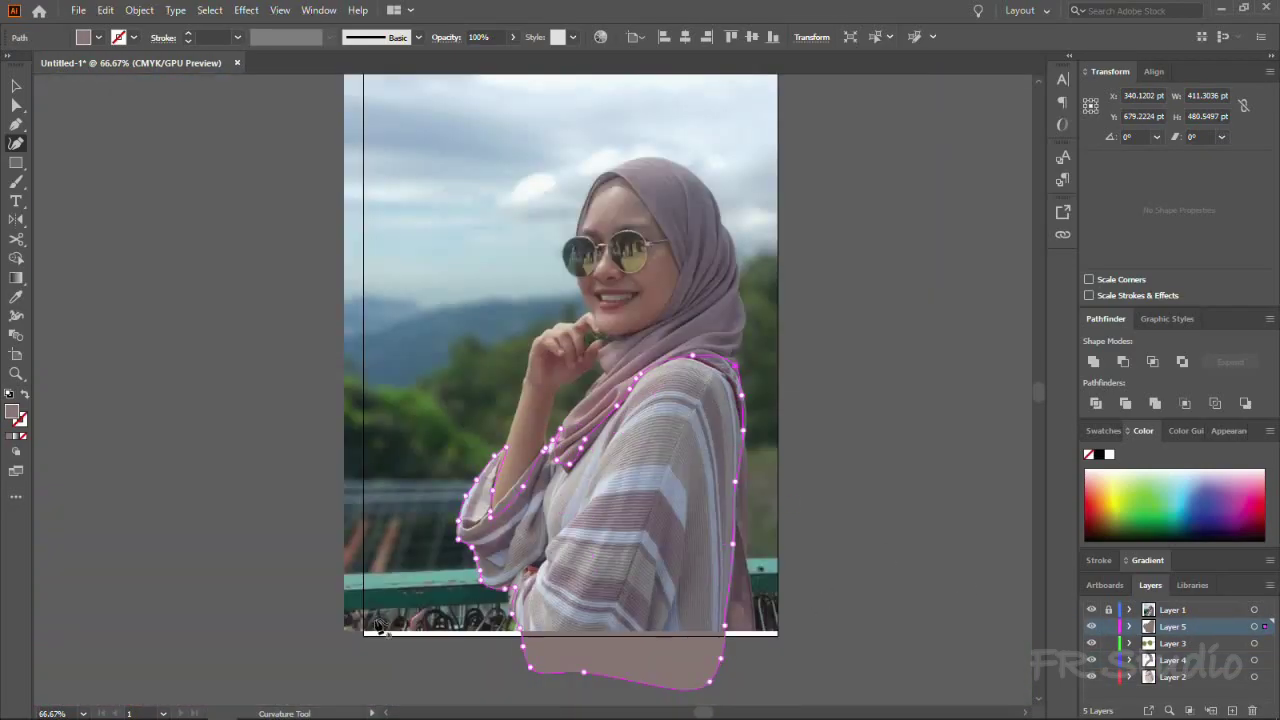
Step: With the reference photo hidden, give the sweater shape a white fill and black stroke
{"action": "key", "text": "i"}
{"action": "left_click", "coordinate": [1091, 609]}
{"action": "left_click", "coordinate": [760, 516]}
{"action": "scroll", "coordinate": [600, 450], "scroll_direction": "up", "scroll_amount": 3}
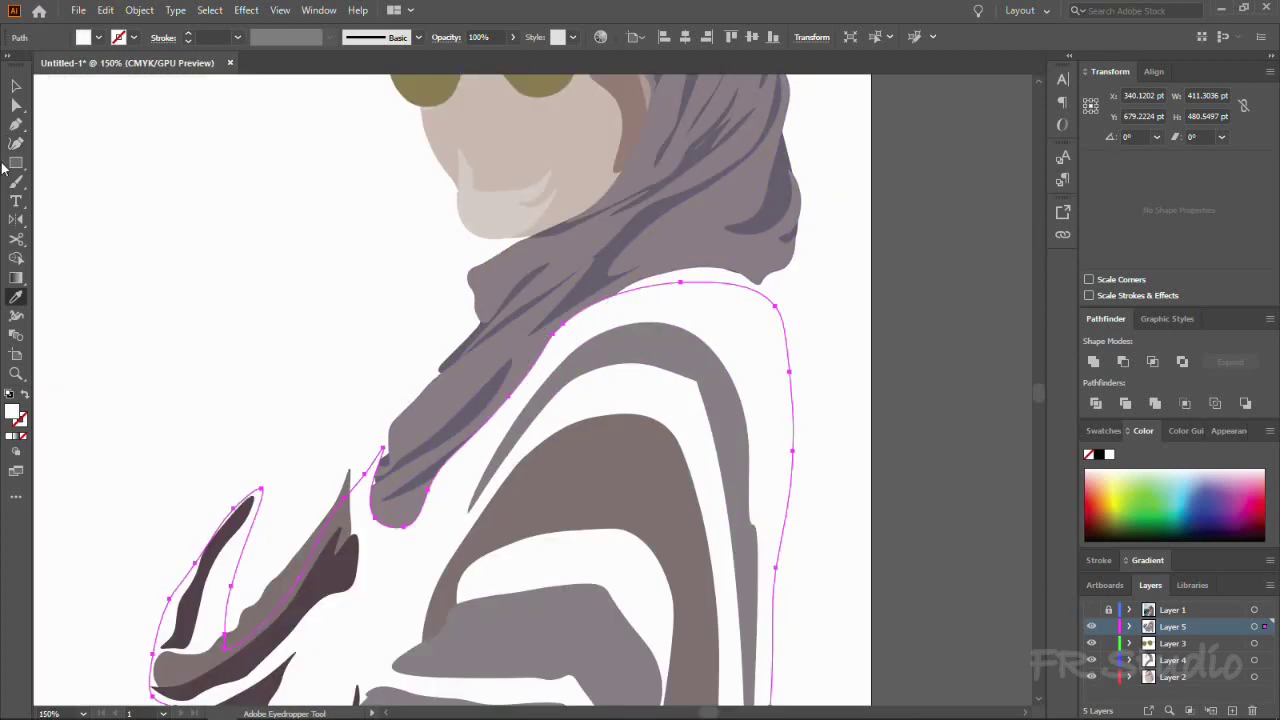
{"action": "scroll", "coordinate": [600, 450], "scroll_direction": "down", "scroll_amount": 1}
{"action": "left_click", "coordinate": [83, 37]}
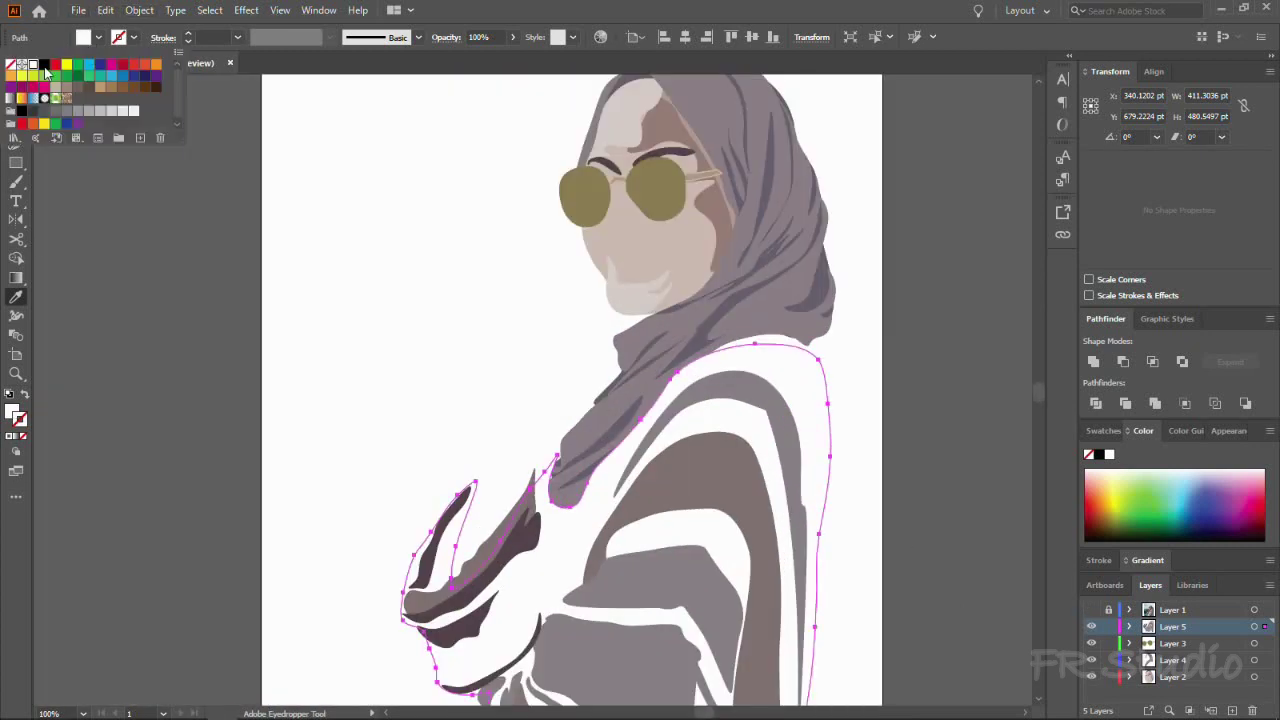
{"action": "double_click", "coordinate": [15, 412]}
{"action": "left_click", "coordinate": [1180, 186]}
Step: Fit the artboard in view and deselect the sweater outline
{"action": "key", "text": "v"}
{"action": "key", "text": "ctrl+0"}
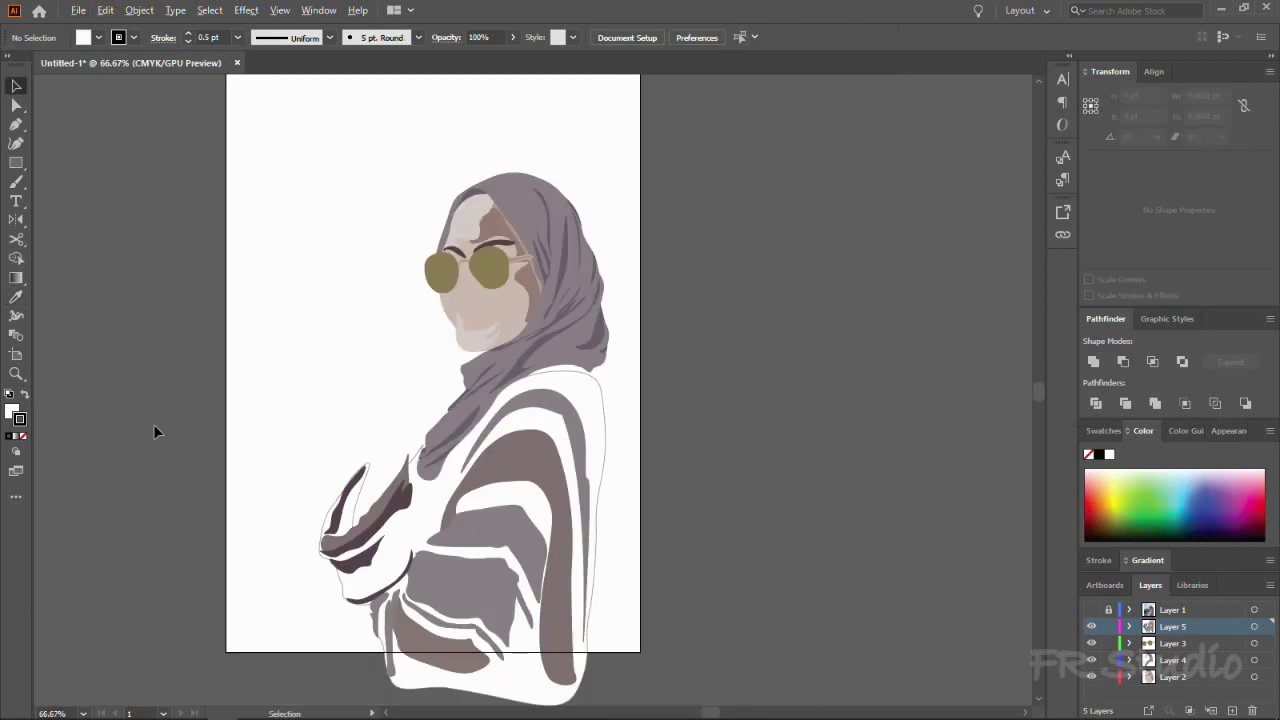
{"action": "scroll", "coordinate": [698, 427], "scroll_direction": "up", "scroll_amount": 3}
{"action": "scroll", "coordinate": [698, 427], "scroll_direction": "down", "scroll_amount": 2}
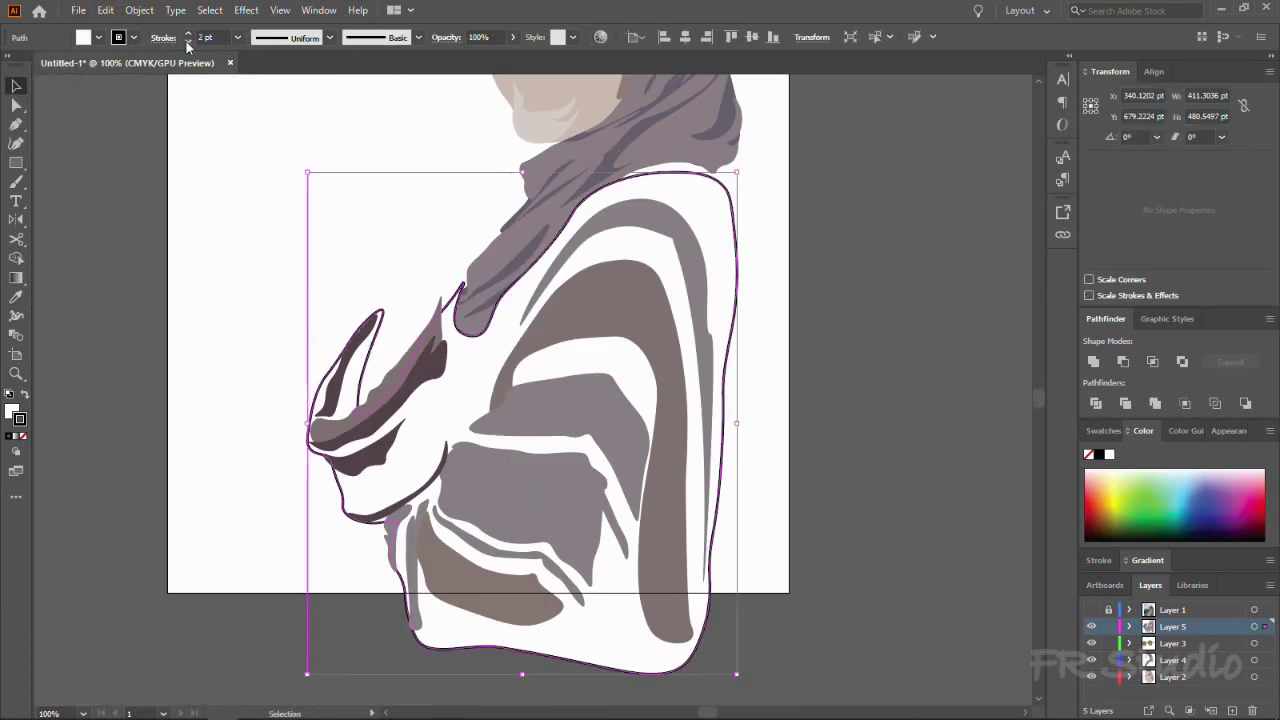
{"action": "scroll", "coordinate": [698, 427], "scroll_direction": "down", "scroll_amount": 2}
{"action": "key", "text": "ctrl+shift+a"}
Step: Over the reference photo, trace a curved stripe down the sweater's back edge
{"action": "left_click", "coordinate": [1091, 609]}
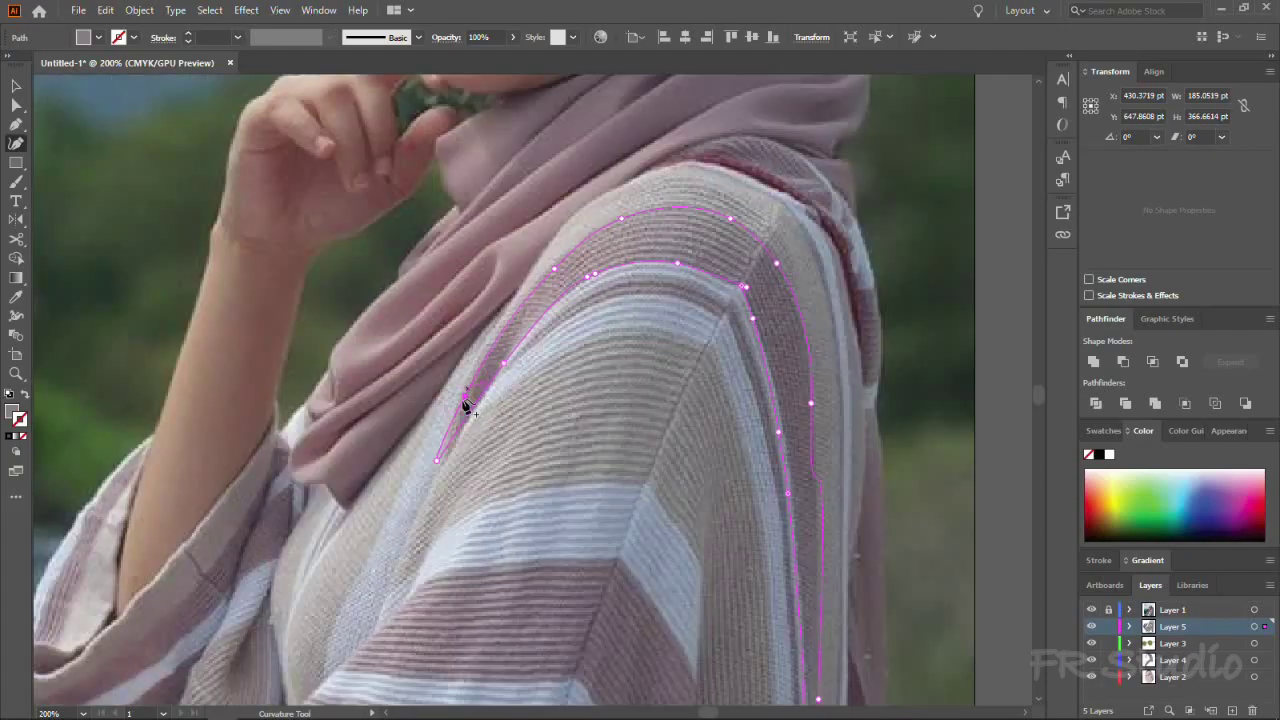
{"action": "left_click", "coordinate": [464, 398]}
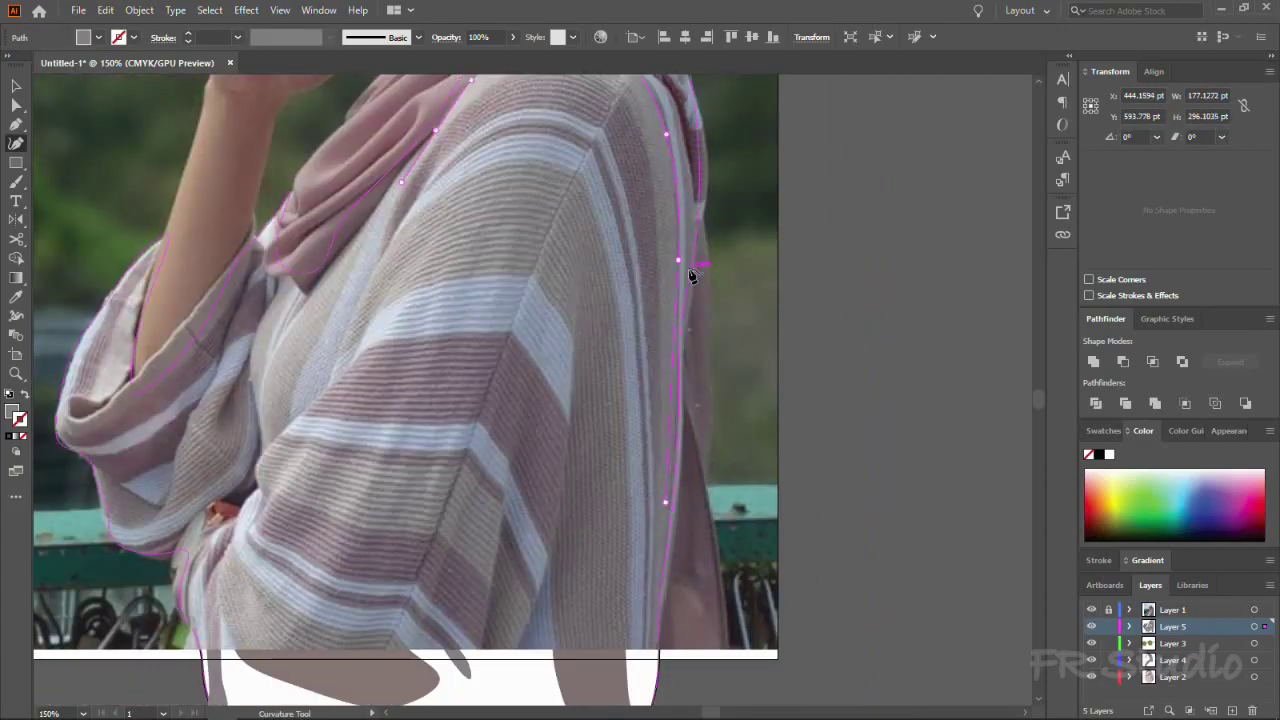
{"action": "left_click", "coordinate": [698, 275], "text": "ctrl"}
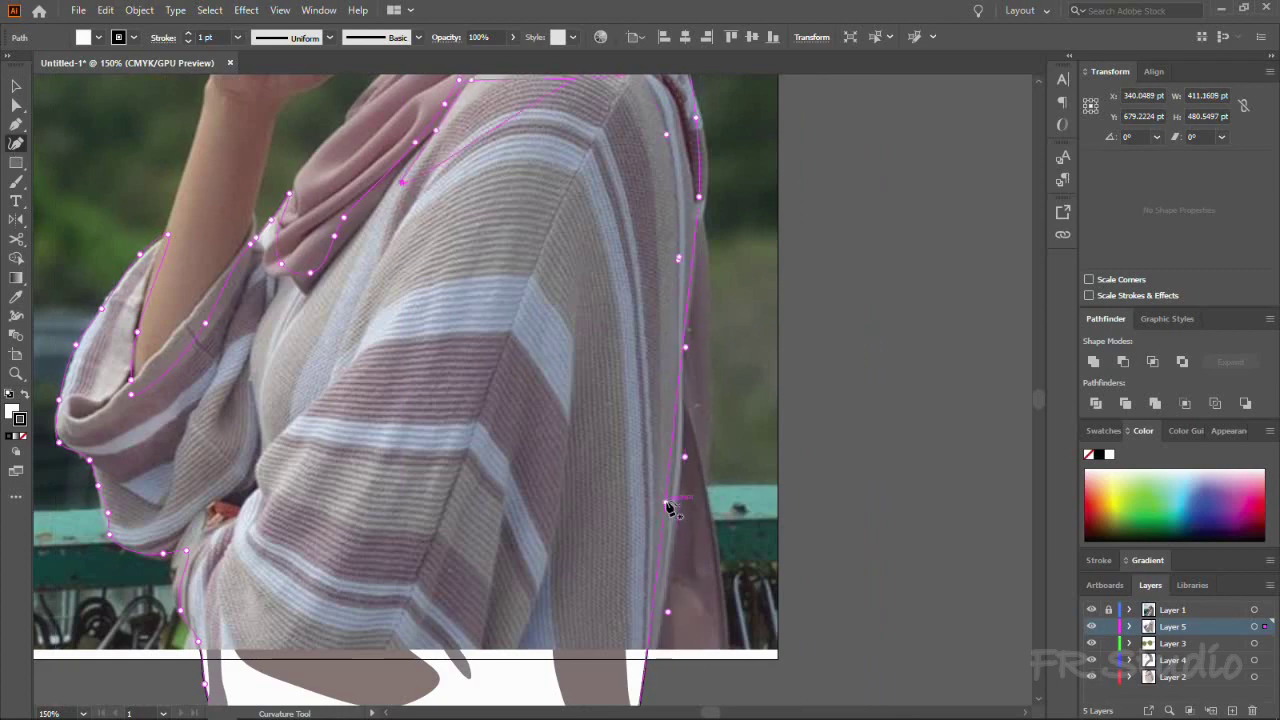
{"action": "left_click_drag", "start_coordinate": [666, 514], "coordinate": [672, 490]}
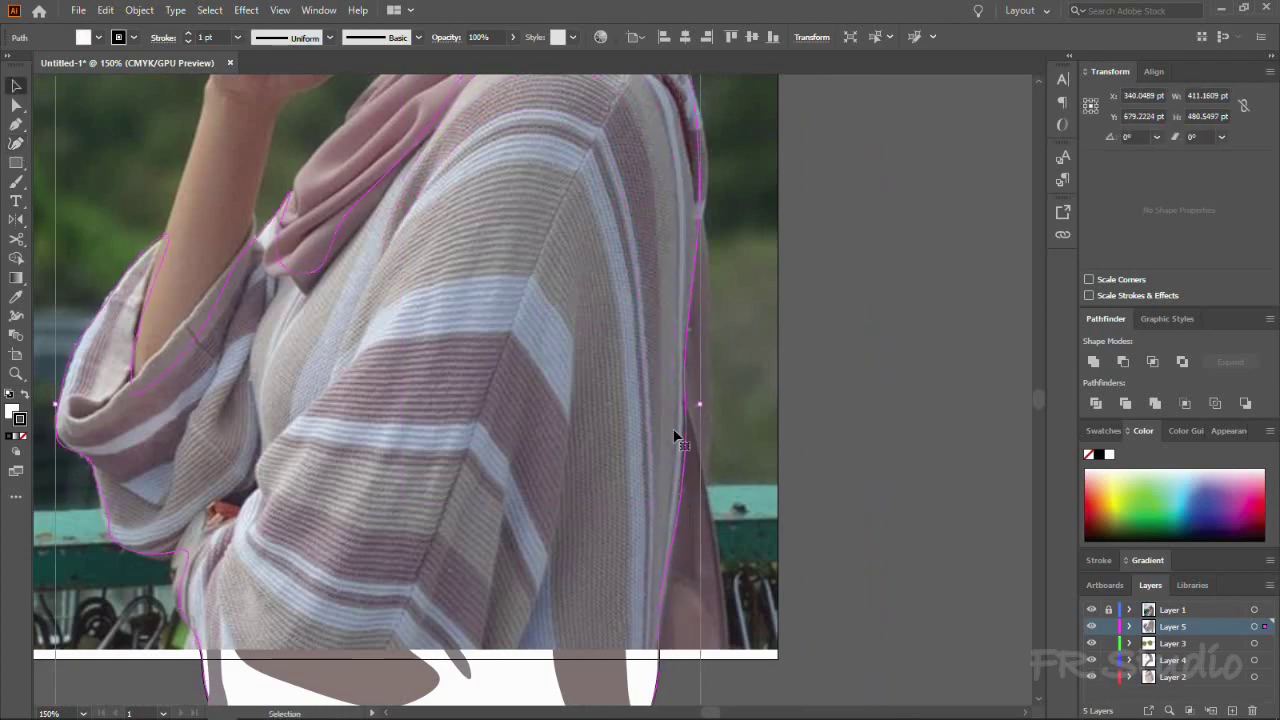
{"action": "scroll", "coordinate": [585, 375], "scroll_direction": "up", "scroll_amount": 4}
{"action": "scroll", "coordinate": [585, 375], "scroll_direction": "left", "scroll_amount": 3}
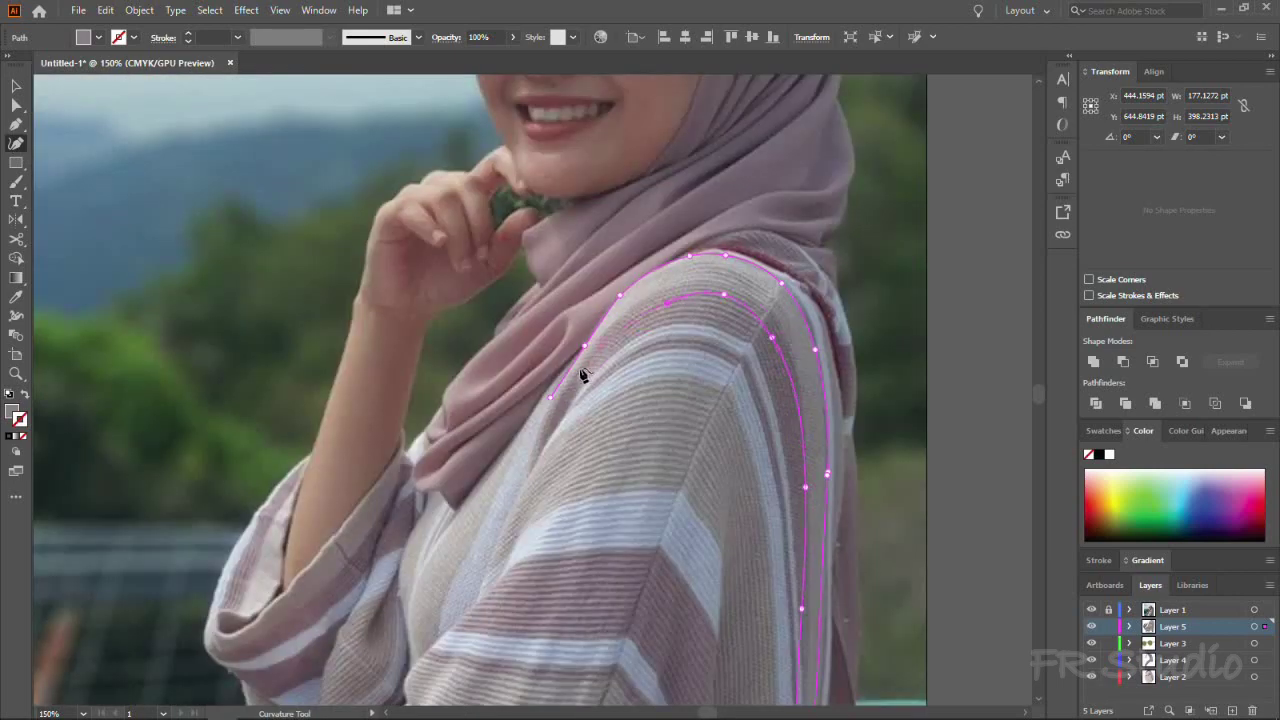
Step: Fill the back stripe with a grey sampled by the Eyedropper, then deselect it
{"action": "left_click", "coordinate": [1091, 610]}
{"action": "key", "text": "i"}
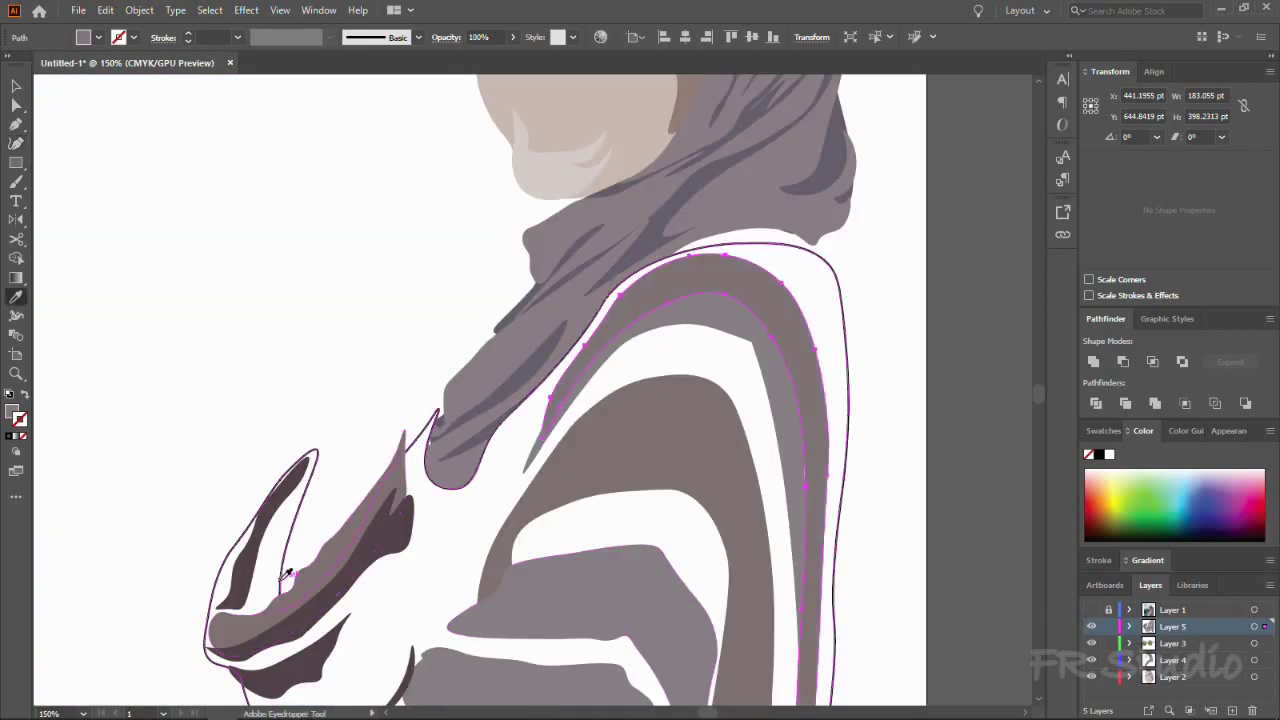
{"action": "key", "text": "Return"}
{"action": "key", "text": "ctrl+1"}
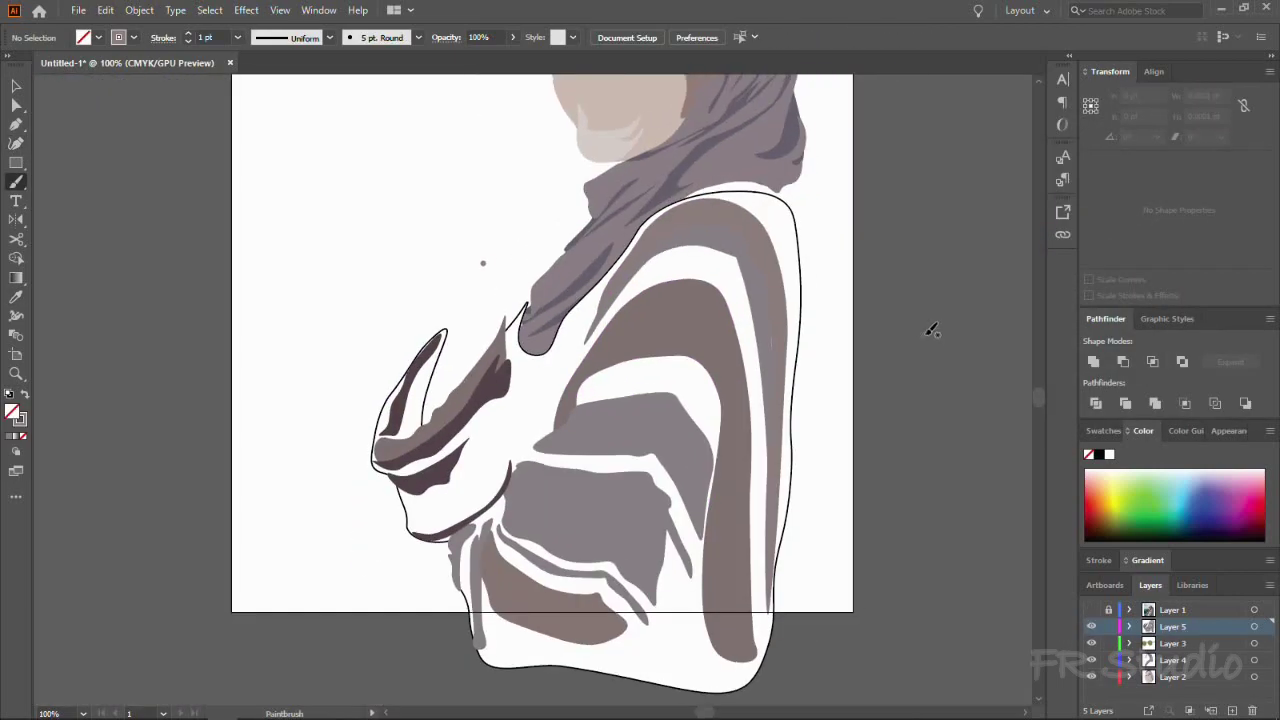
{"action": "key", "text": "v"}
{"action": "scroll", "coordinate": [746, 276], "scroll_direction": "up", "scroll_amount": 3}
{"action": "left_click", "coordinate": [644, 273]}
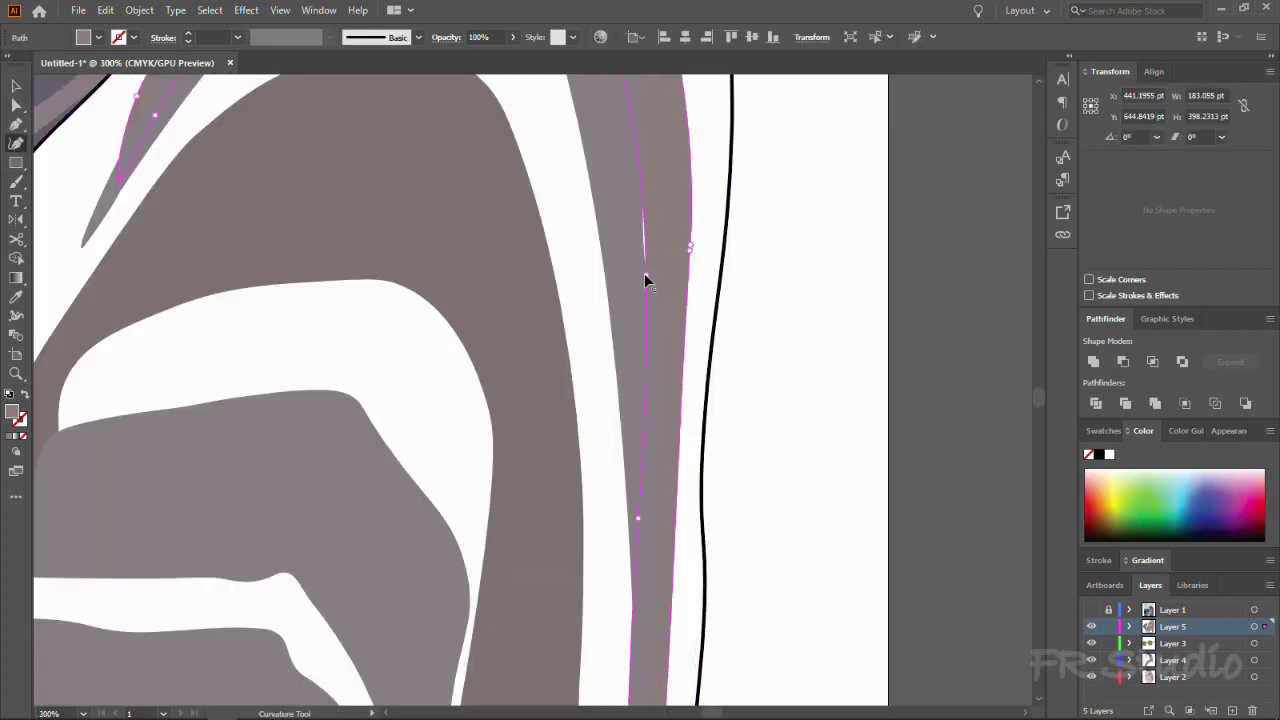
{"action": "scroll", "coordinate": [803, 372], "scroll_direction": "down", "scroll_amount": 3}
{"action": "left_click", "coordinate": [803, 372]}
Step: Recolour the sleeve, upper, middle and thin lower stripes with sampled matching greys
{"action": "left_click", "coordinate": [532, 417]}
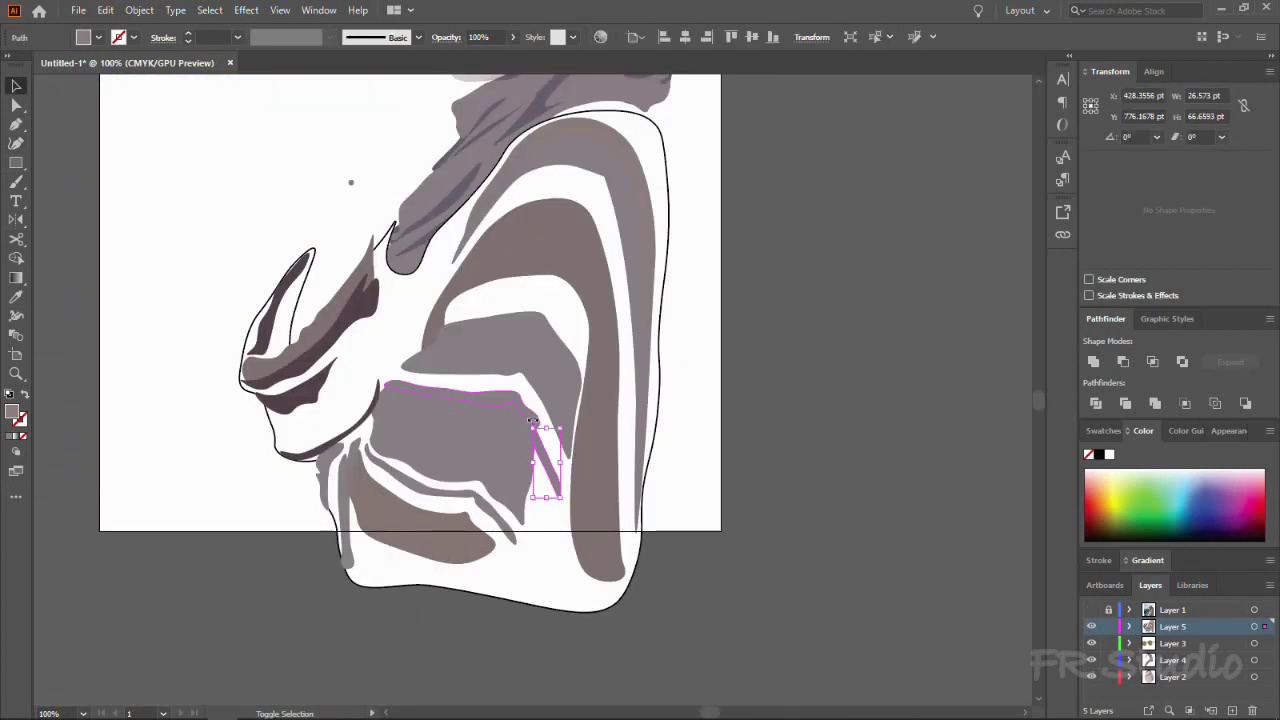
{"action": "scroll", "coordinate": [532, 417], "scroll_direction": "up", "scroll_amount": 2}
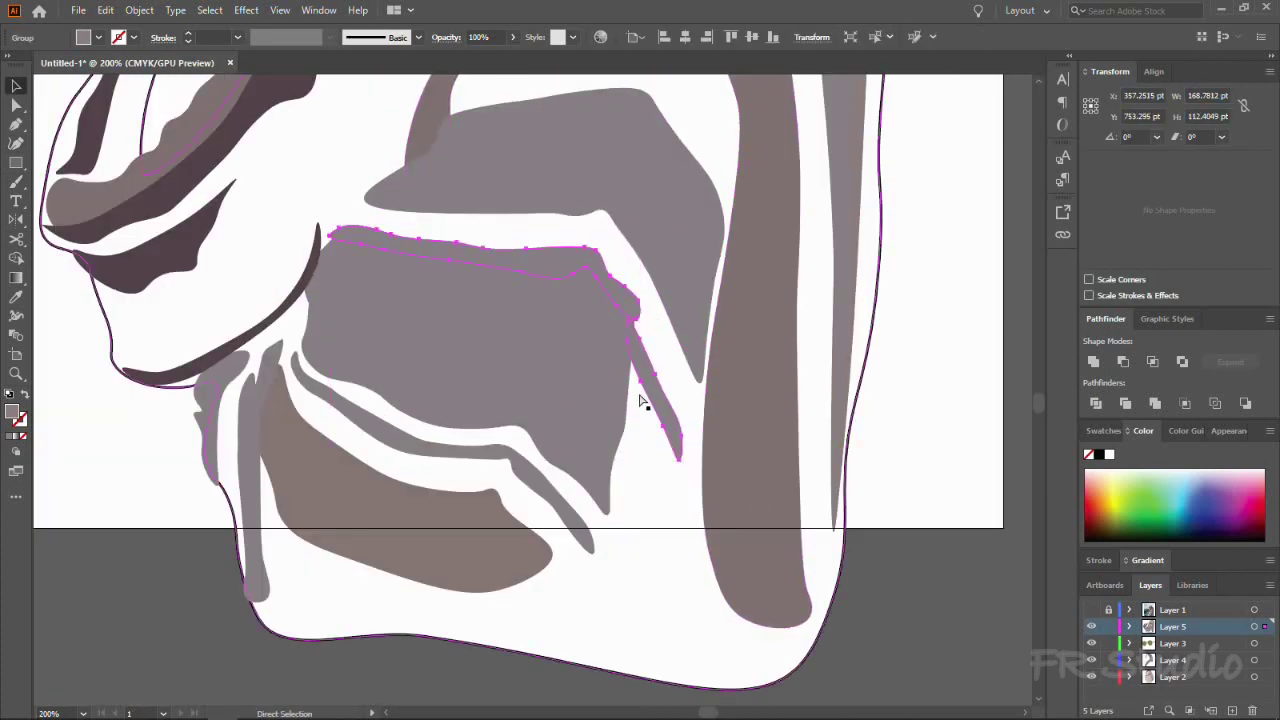
{"action": "left_click", "coordinate": [700, 330], "text": "shift"}
{"action": "key", "text": "i"}
{"action": "left_click", "coordinate": [514, 392], "text": "ctrl"}
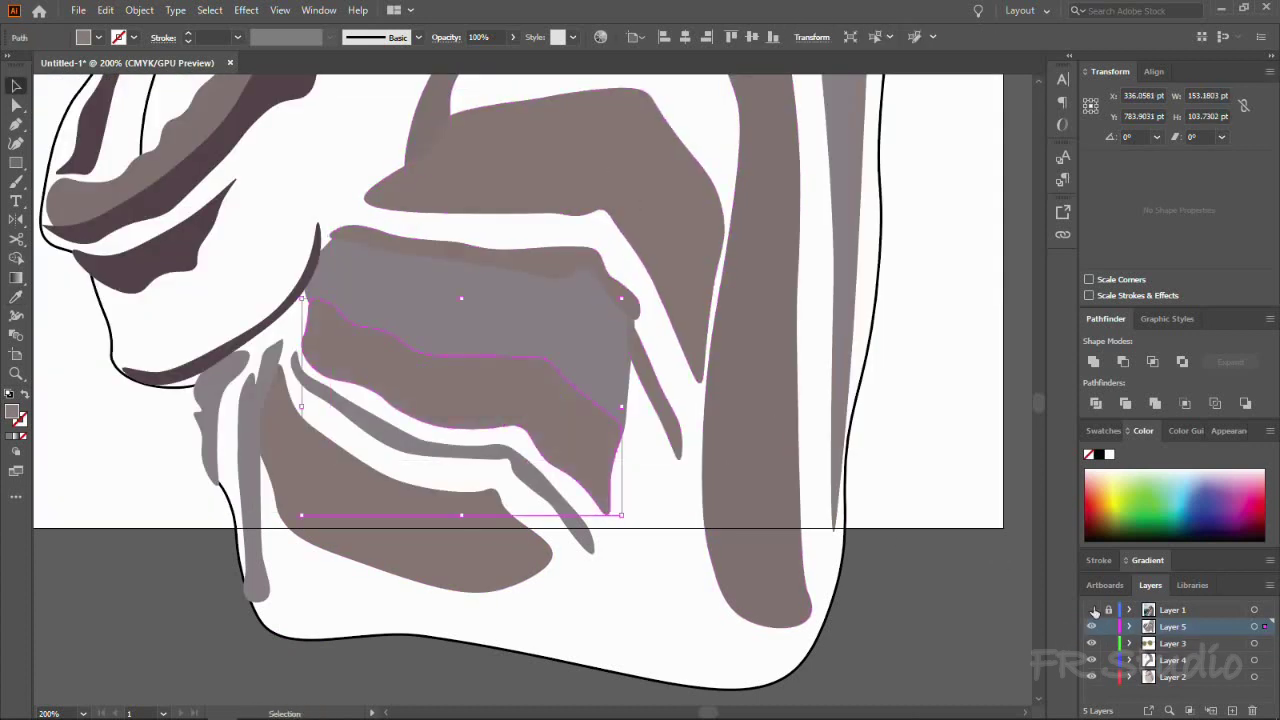
{"action": "left_click", "coordinate": [493, 445], "text": "ctrl"}
{"action": "left_click", "coordinate": [1091, 610]}
{"action": "left_click", "coordinate": [1091, 610]}
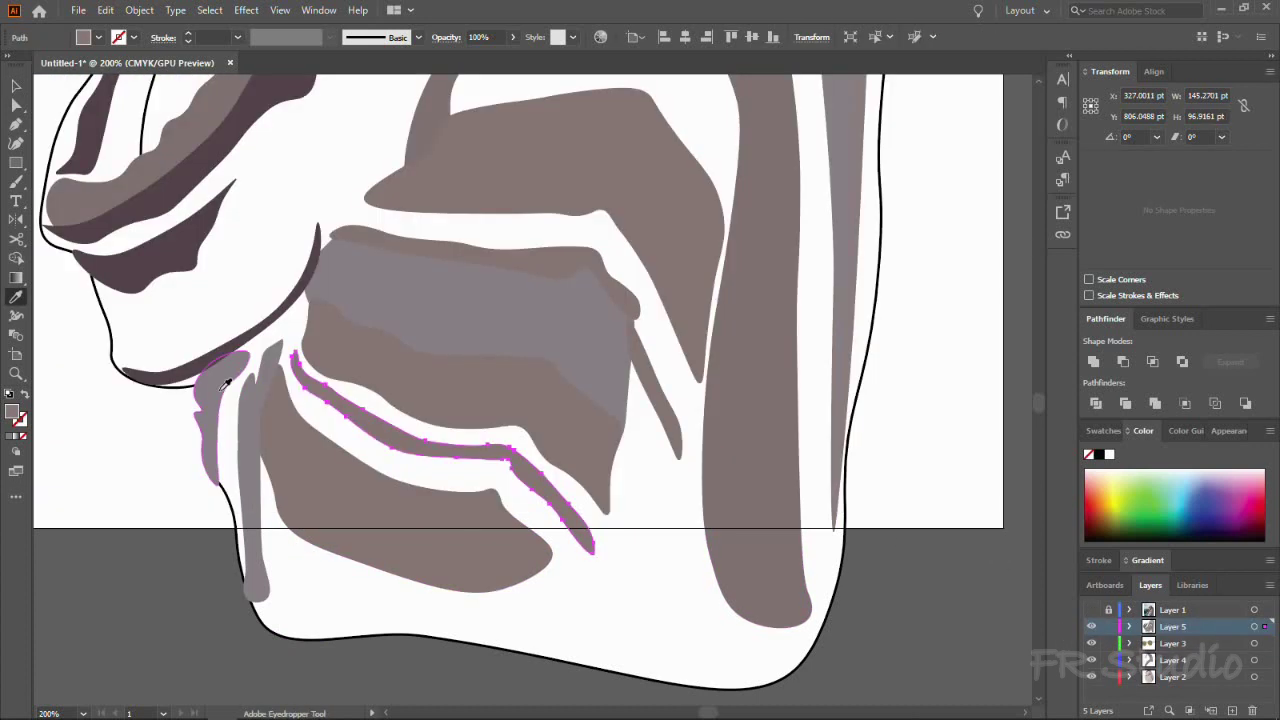
{"action": "key", "text": "ctrl+shift+a"}
{"action": "scroll", "coordinate": [783, 511], "scroll_direction": "down", "scroll_amount": 5}
{"action": "scroll", "coordinate": [783, 511], "scroll_direction": "up", "scroll_amount": 3}
Step: With the reference photo showing, place Curvature points along the top shoulder seam
{"action": "left_click", "coordinate": [1091, 610]}
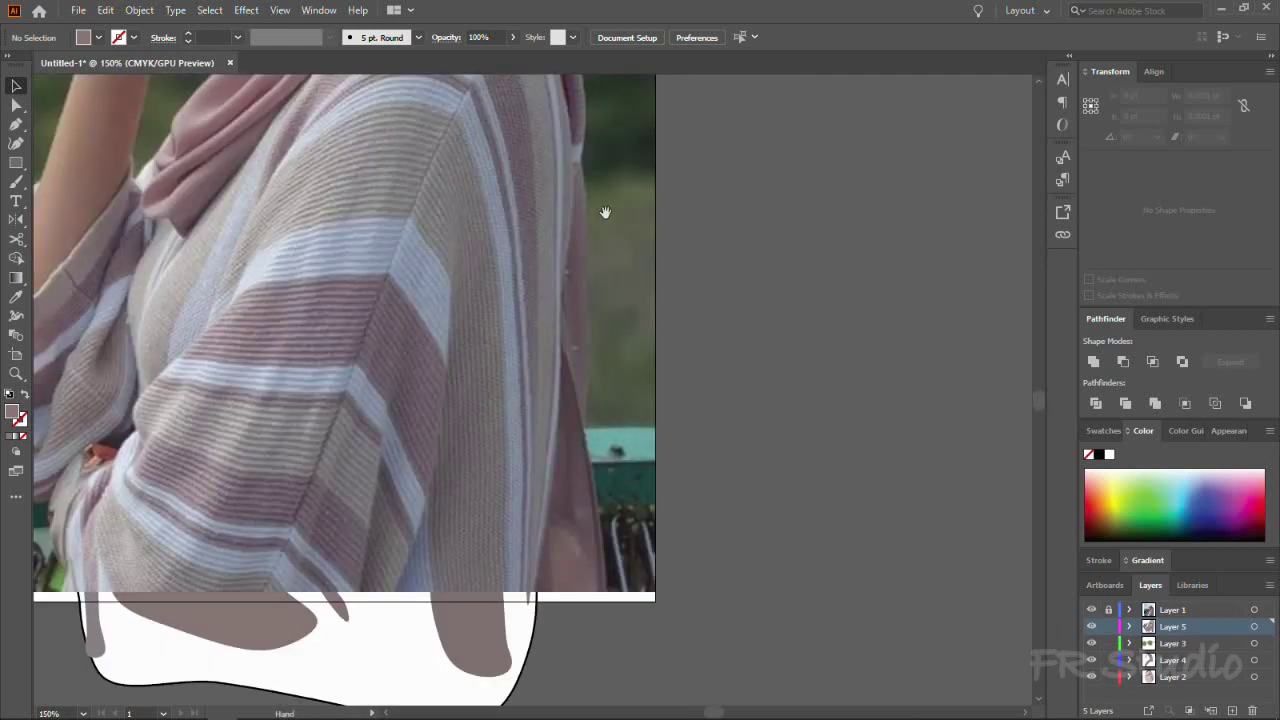
{"action": "scroll", "coordinate": [535, 355], "scroll_direction": "up", "scroll_amount": 4}
{"action": "key", "text": "shift+grave"}
{"action": "left_click", "coordinate": [535, 355]}
{"action": "key", "text": "v"}
{"action": "key", "text": "ctrl+shift+a"}
{"action": "key", "text": "shift+grave"}
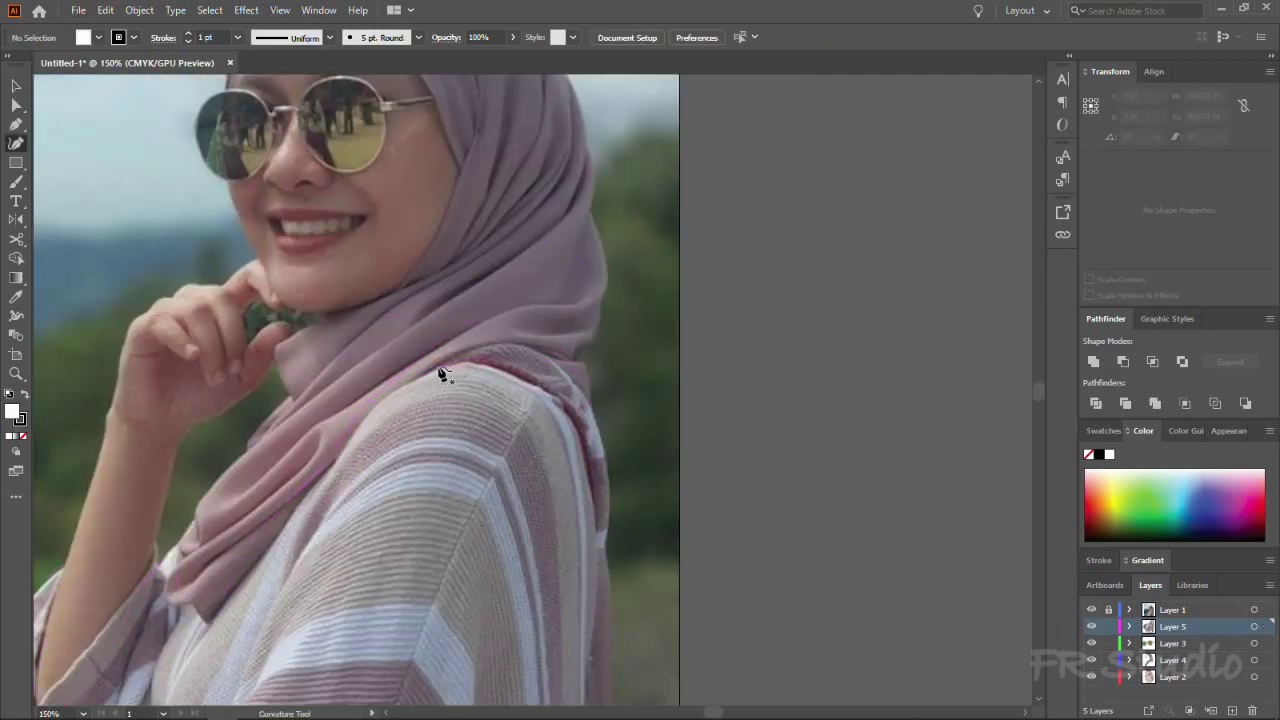
{"action": "left_click", "coordinate": [416, 372]}
{"action": "left_click", "coordinate": [484, 359]}
{"action": "left_click", "coordinate": [528, 373]}
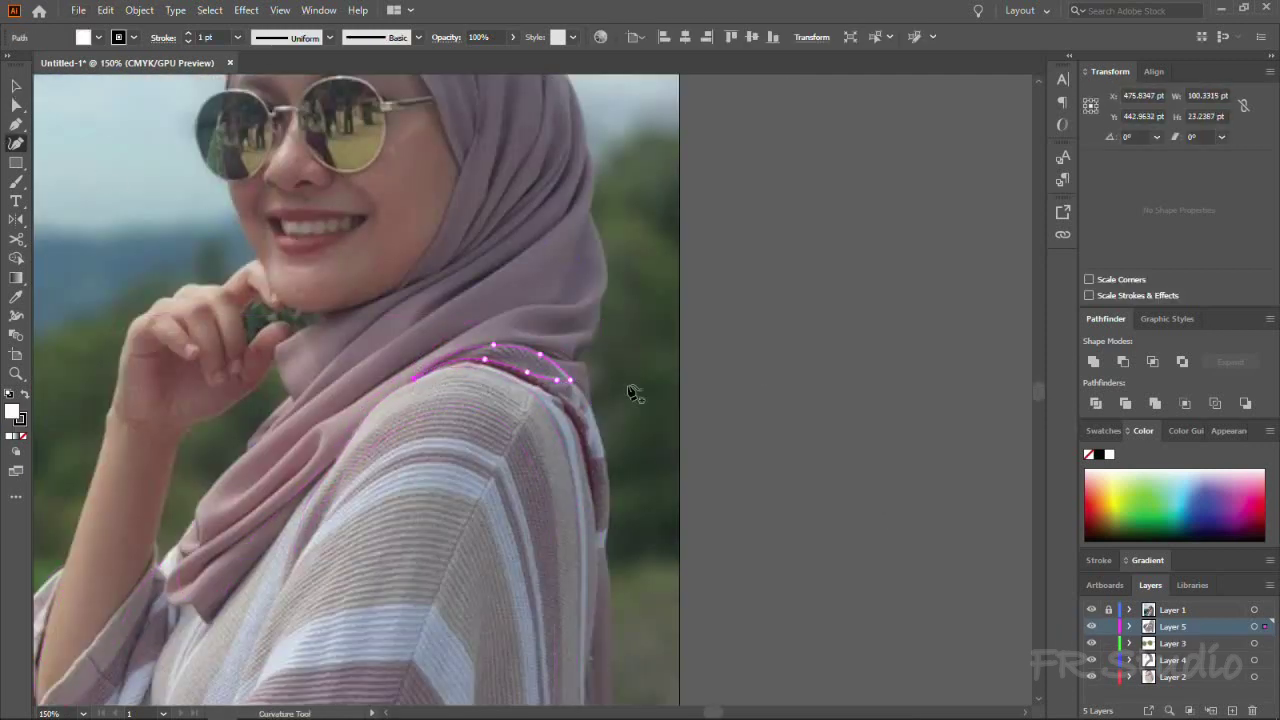
Step: Zoom in and trace a seam path down the shoulder's right edge and across its top
{"action": "key", "text": "p"}
{"action": "scroll", "coordinate": [600, 457], "scroll_direction": "up", "scroll_amount": 2}
{"action": "key", "text": "shift+grave"}
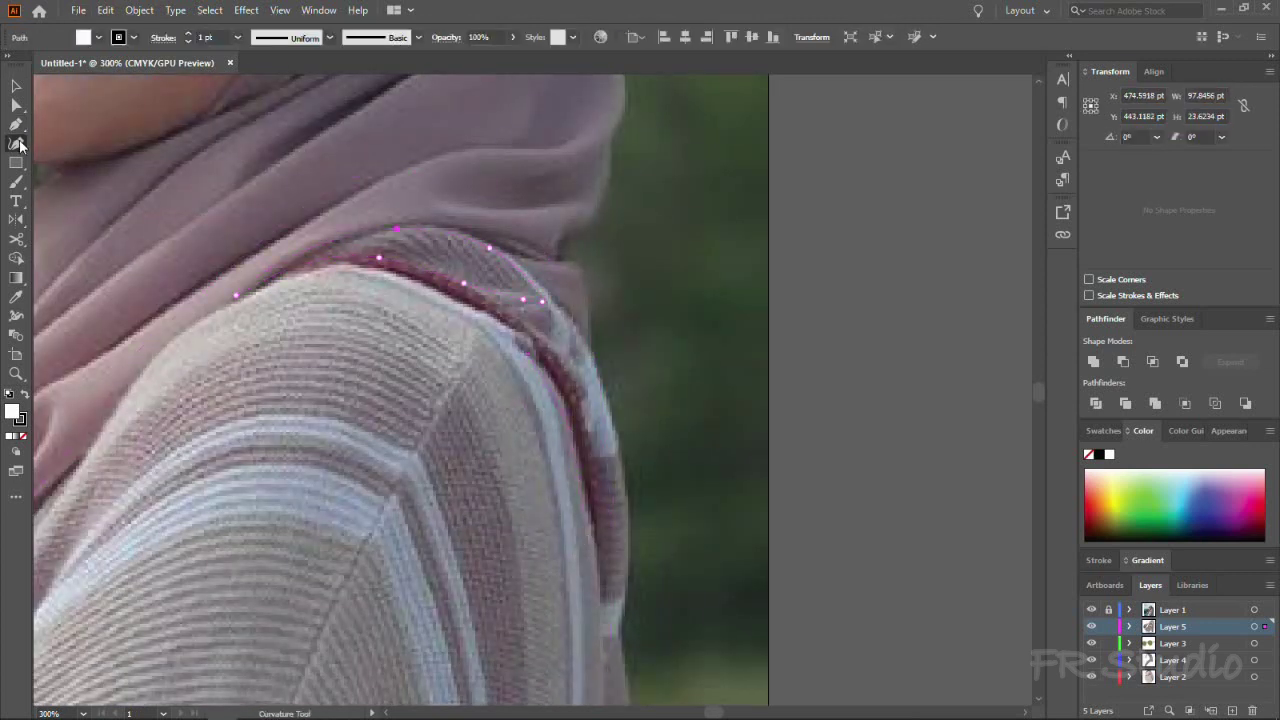
{"action": "left_click", "coordinate": [533, 347]}
{"action": "left_click", "coordinate": [575, 425]}
{"action": "left_click", "coordinate": [587, 508]}
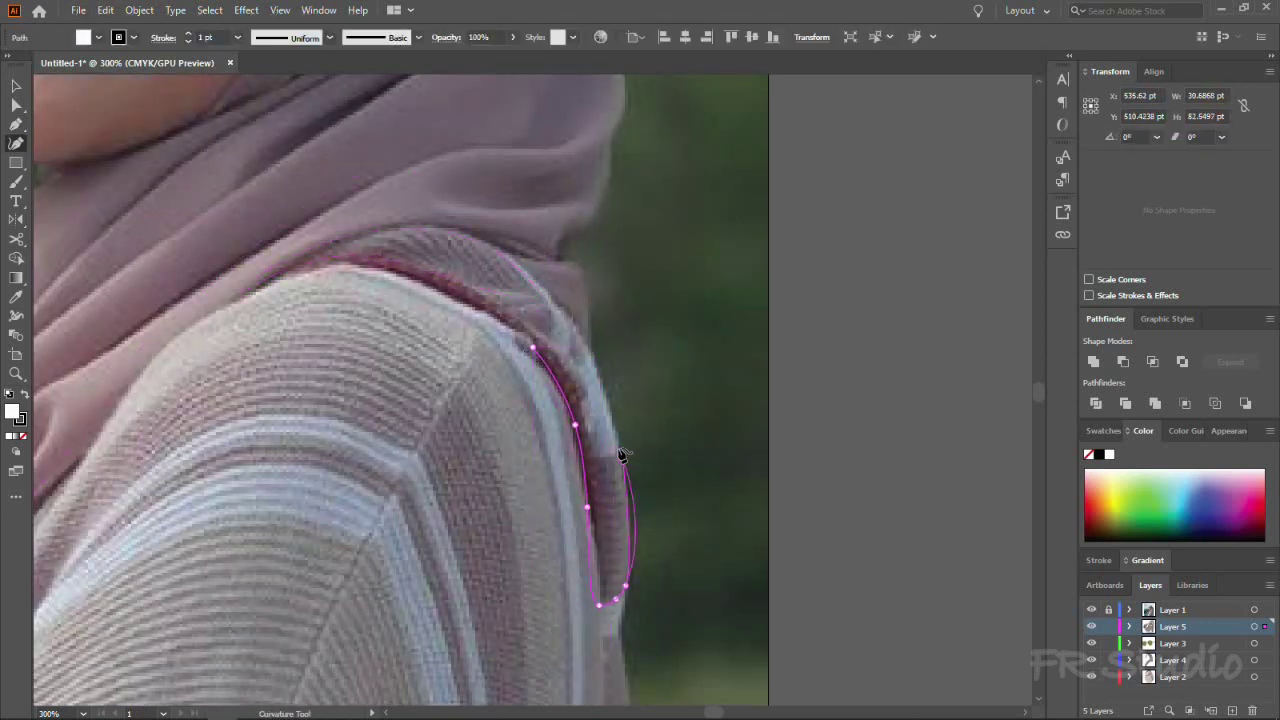
{"action": "left_click", "coordinate": [384, 263]}
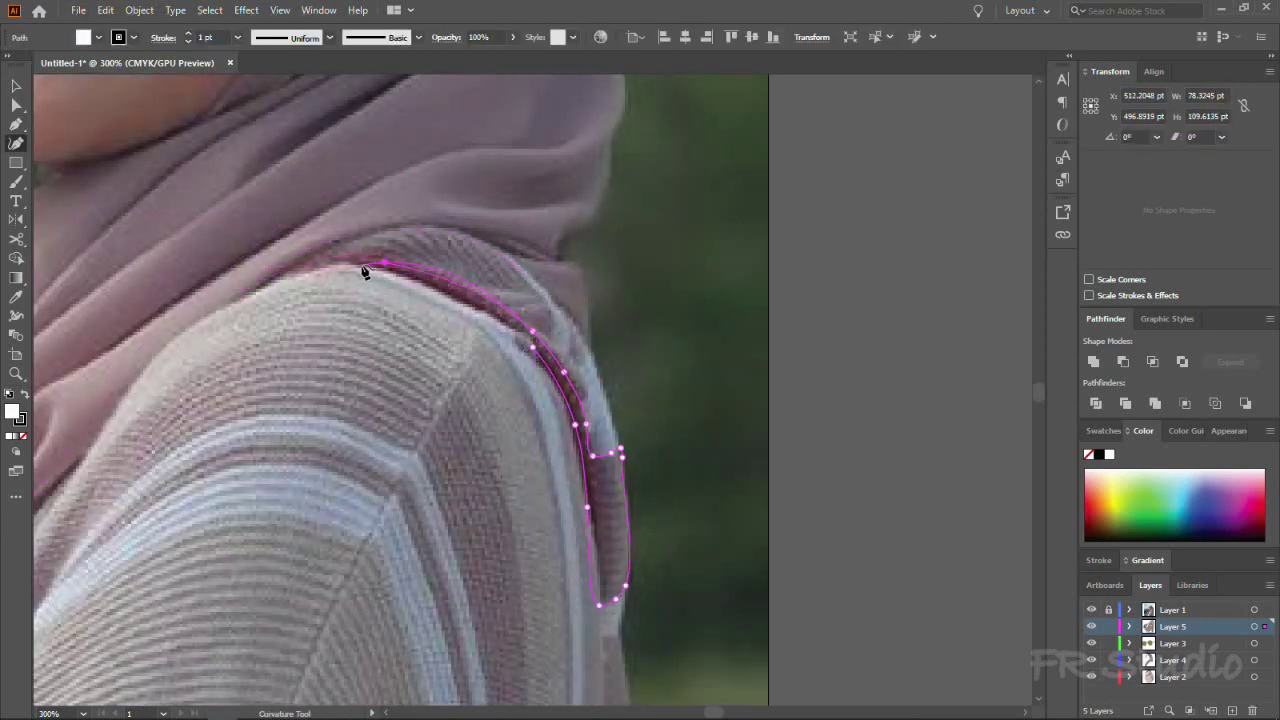
Step: Fill the shoulder seam shape with a grey sampled by the Eyedropper
{"action": "left_click", "coordinate": [1091, 609]}
{"action": "key", "text": "i"}
{"action": "left_click", "coordinate": [457, 486]}
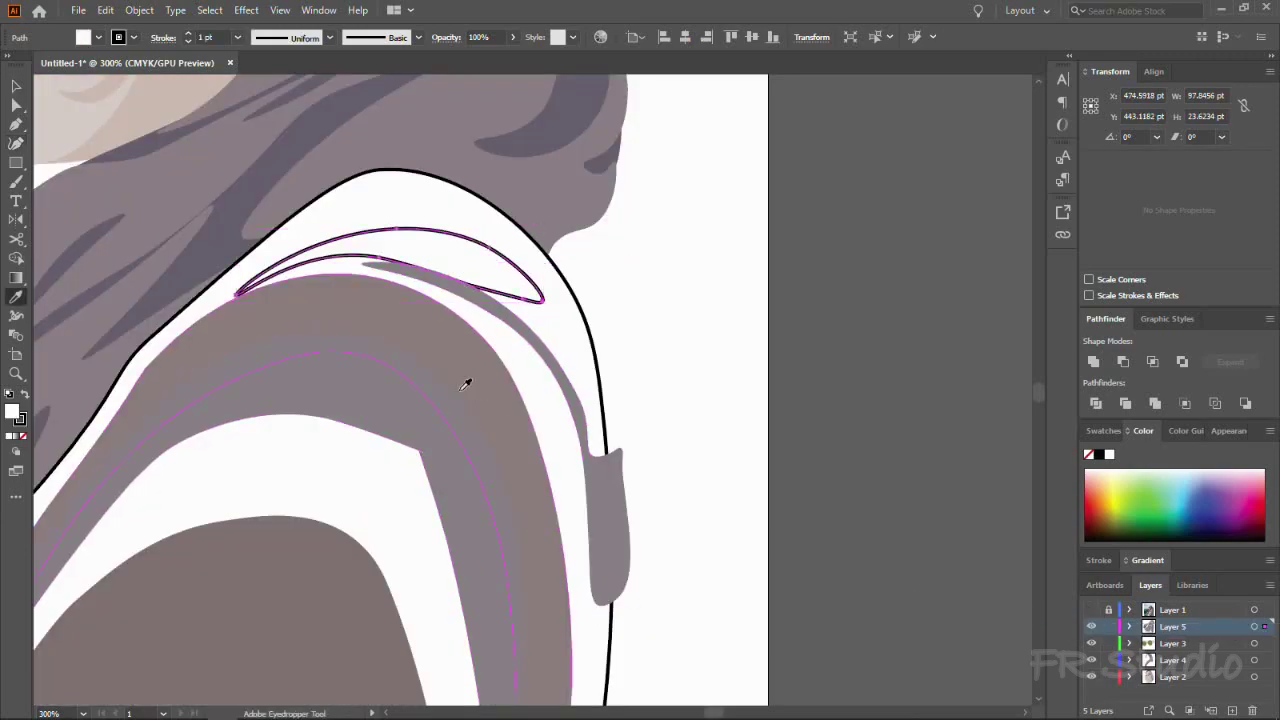
{"action": "key", "text": "v"}
{"action": "key", "text": "ctrl+minus"}
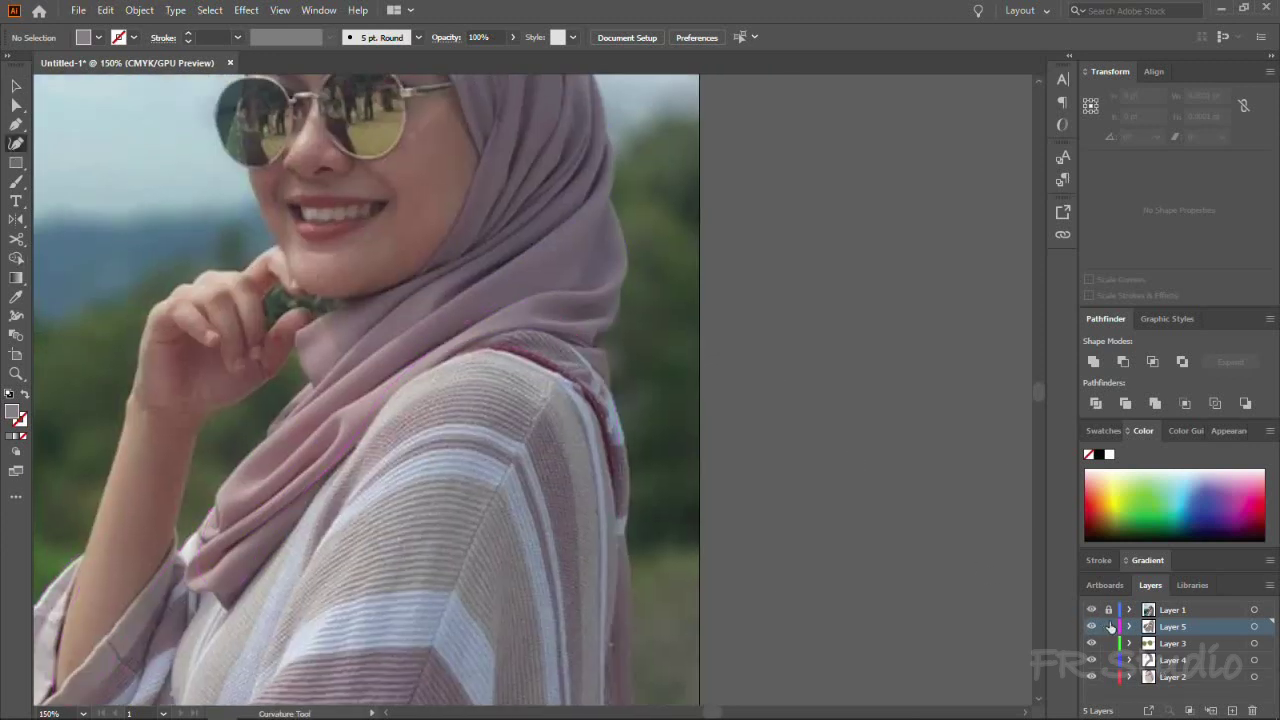
Step: Make the tracing layer active and start a curved shape on the shoulder
{"action": "left_click", "coordinate": [1172, 660]}
{"action": "left_click", "coordinate": [551, 338]}
{"action": "left_click", "coordinate": [596, 342]}
{"action": "key", "text": "ctrl+plus"}
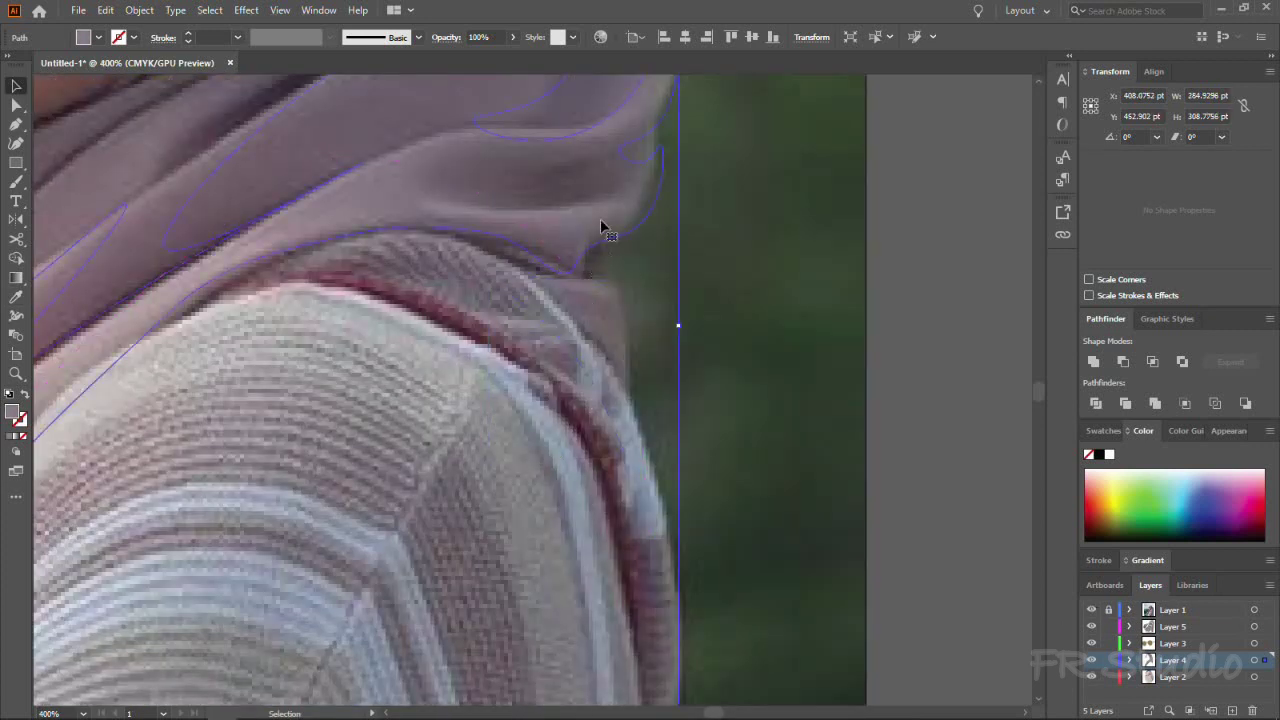
{"action": "left_click", "coordinate": [1091, 610]}
{"action": "key", "text": "shift+asciitilde"}
{"action": "left_click", "coordinate": [586, 257]}
{"action": "left_click", "coordinate": [1091, 612]}
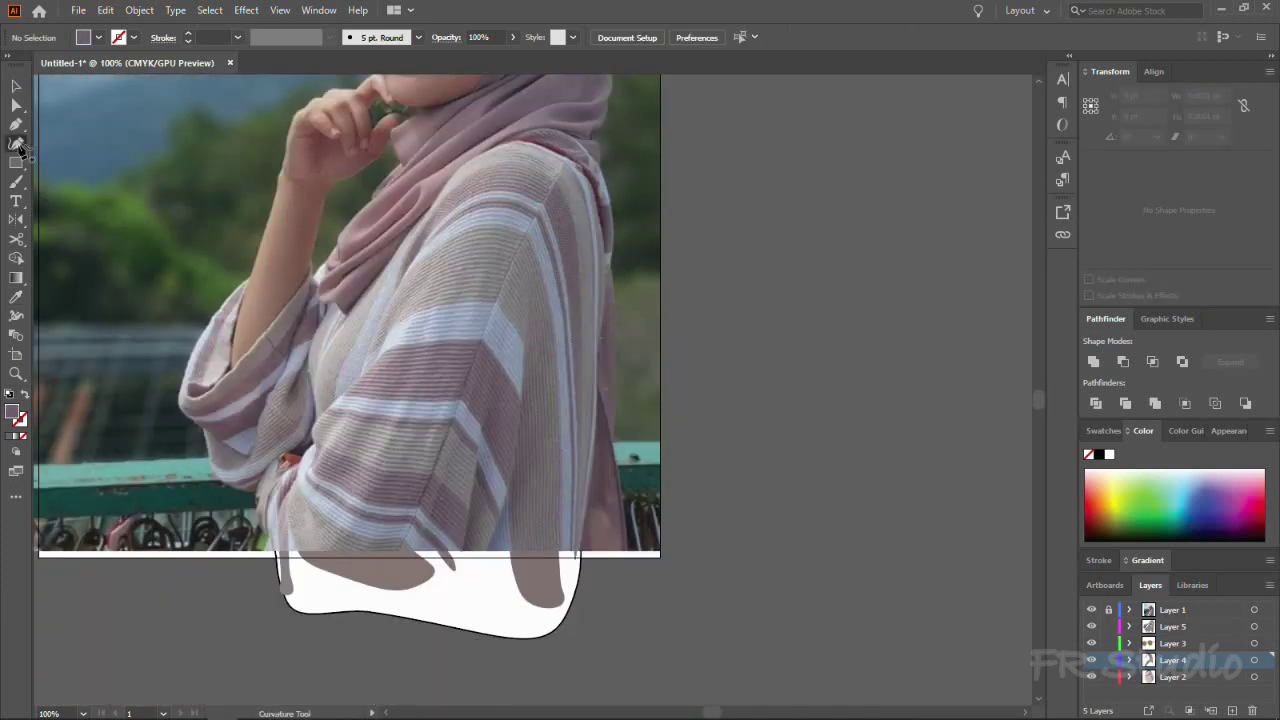
Step: Trace a long closed strip down the back shoulder edge and around the sleeve end
{"action": "left_click", "coordinate": [17, 143]}
{"action": "left_click", "coordinate": [607, 237]}
{"action": "left_click", "coordinate": [617, 300]}
{"action": "left_click", "coordinate": [614, 373]}
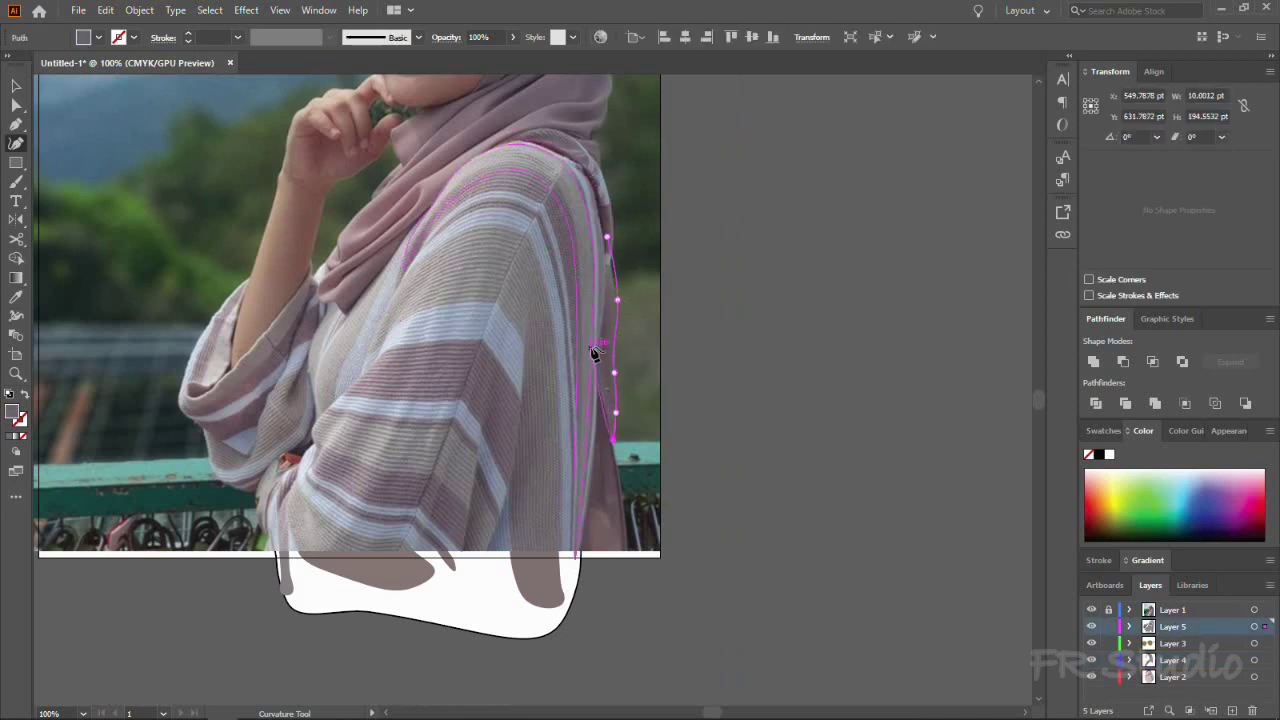
{"action": "key", "text": "ctrl+equal"}
{"action": "left_click", "coordinate": [656, 575]}
{"action": "left_click", "coordinate": [653, 645]}
{"action": "left_click", "coordinate": [579, 647]}
{"action": "left_click", "coordinate": [570, 582]}
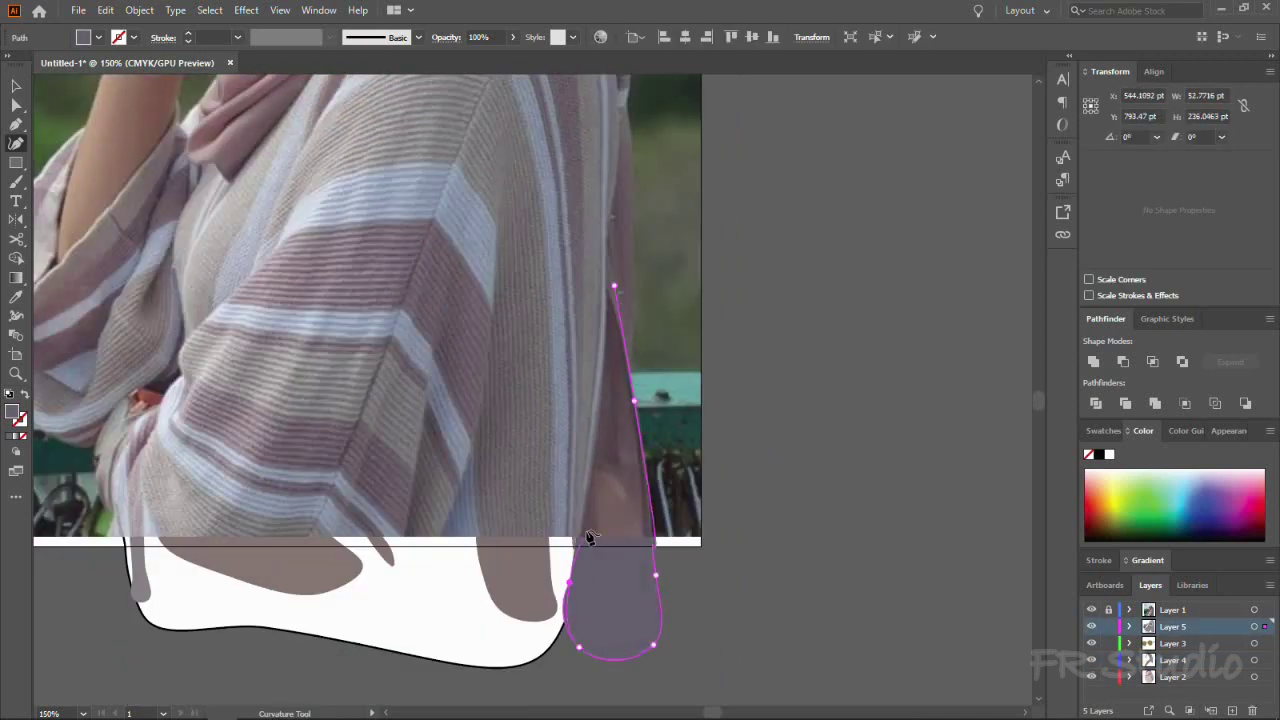
{"action": "left_click", "coordinate": [586, 488]}
{"action": "left_click", "coordinate": [608, 268]}
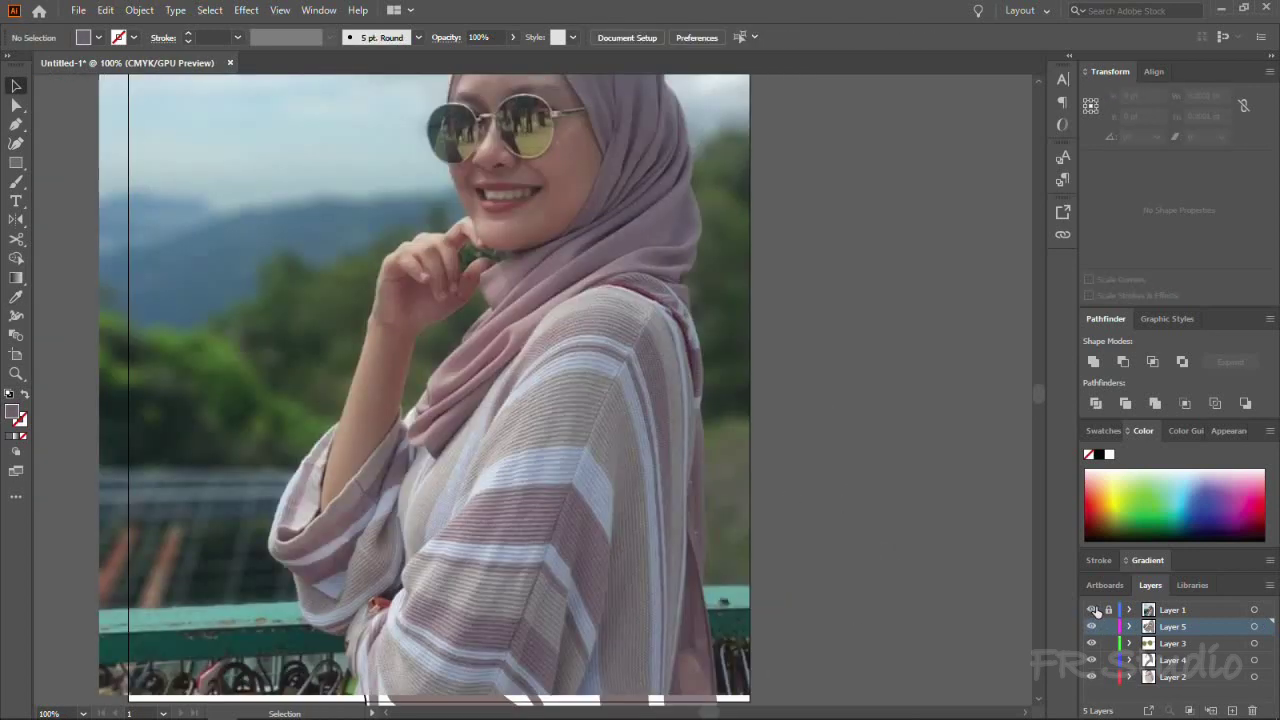
Step: Draw another curved shape following the shoulder edge downward
{"action": "left_click", "coordinate": [1092, 610]}
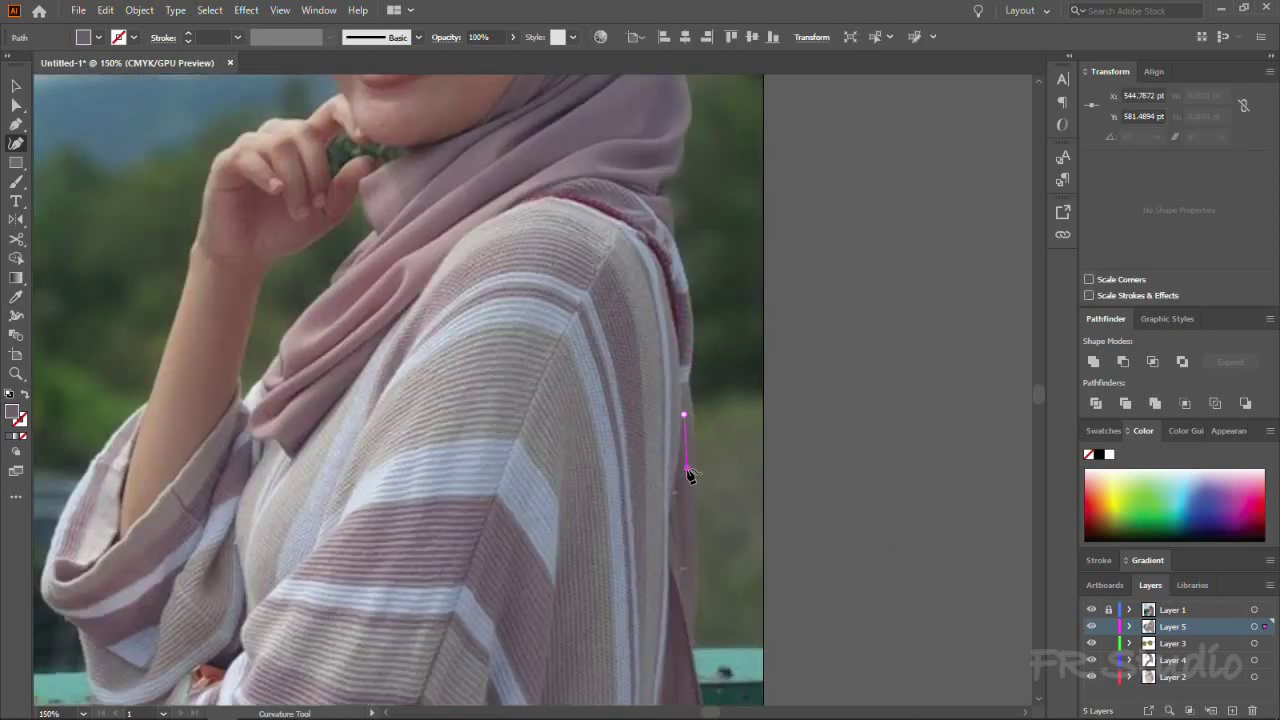
{"action": "left_click", "coordinate": [675, 510]}
{"action": "left_click", "coordinate": [695, 593]}
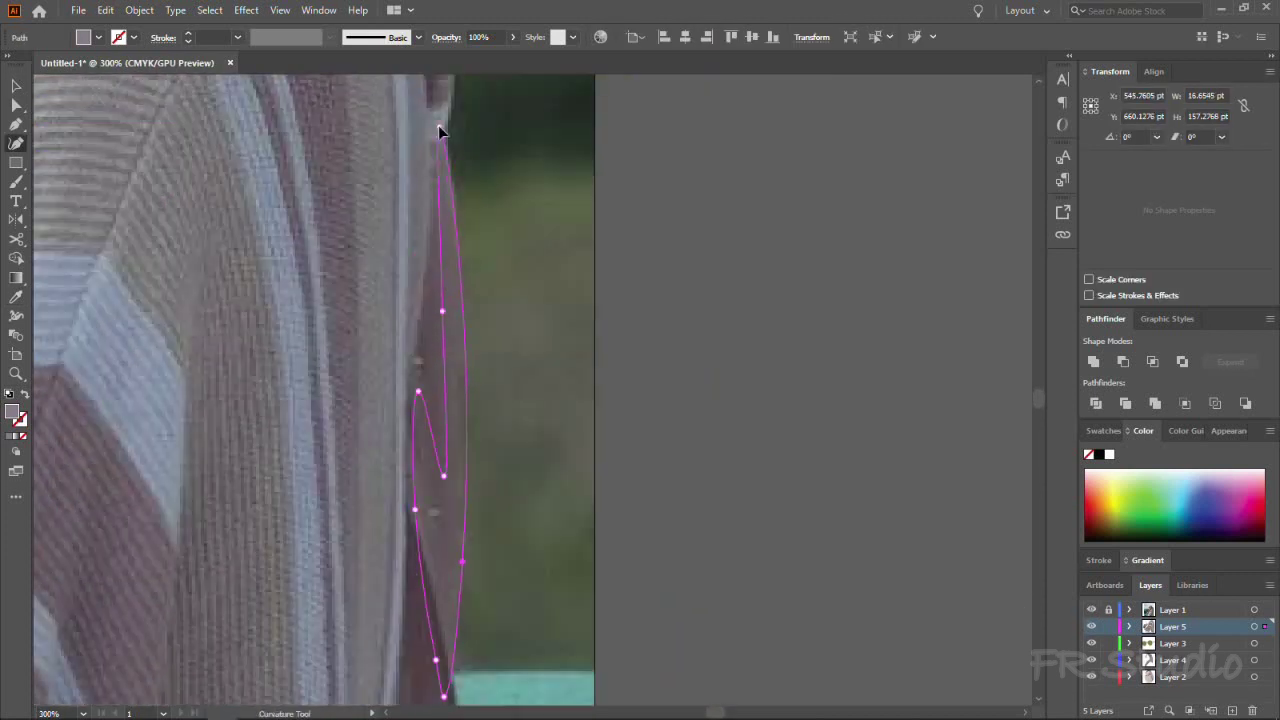
{"action": "key", "text": "ctrl+minus"}
{"action": "key", "text": "ctrl+minus"}
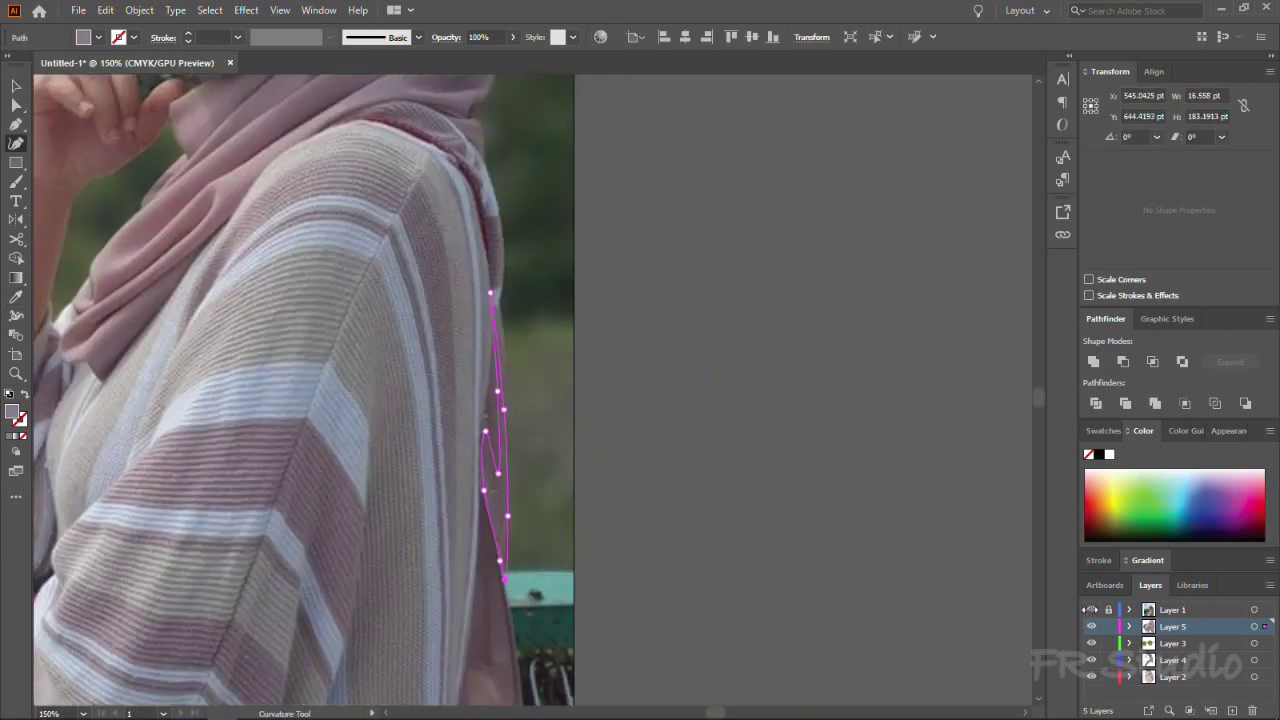
{"action": "scroll", "coordinate": [700, 386], "scroll_direction": "down", "scroll_amount": 5}
{"action": "scroll", "coordinate": [650, 400], "scroll_direction": "down", "scroll_amount": 1}
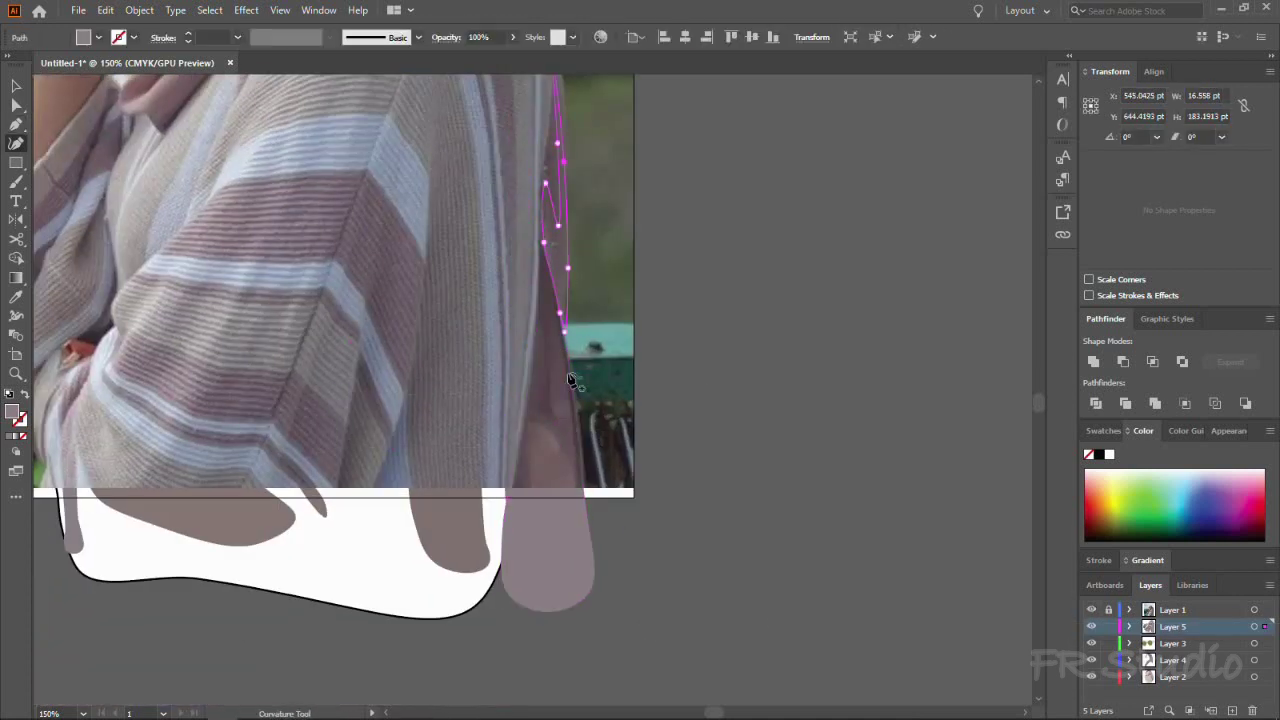
Step: Add a shape along the lower back edge and review it with the photo hidden
{"action": "left_click", "coordinate": [551, 330]}
{"action": "left_click", "coordinate": [548, 418]}
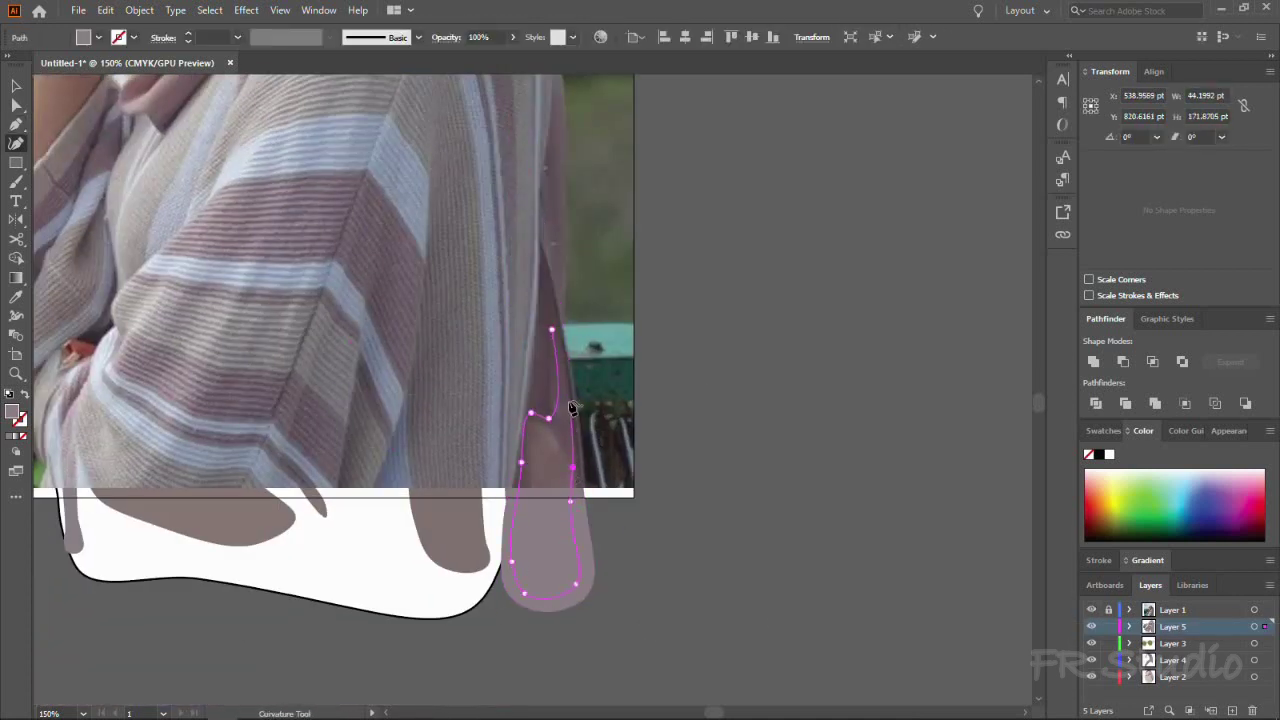
{"action": "left_click", "coordinate": [1091, 609]}
{"action": "key", "text": "v"}
{"action": "key", "text": "ctrl+1"}
{"action": "left_click", "coordinate": [719, 394]}
{"action": "left_click_drag", "start_coordinate": [719, 394], "coordinate": [769, 474]}
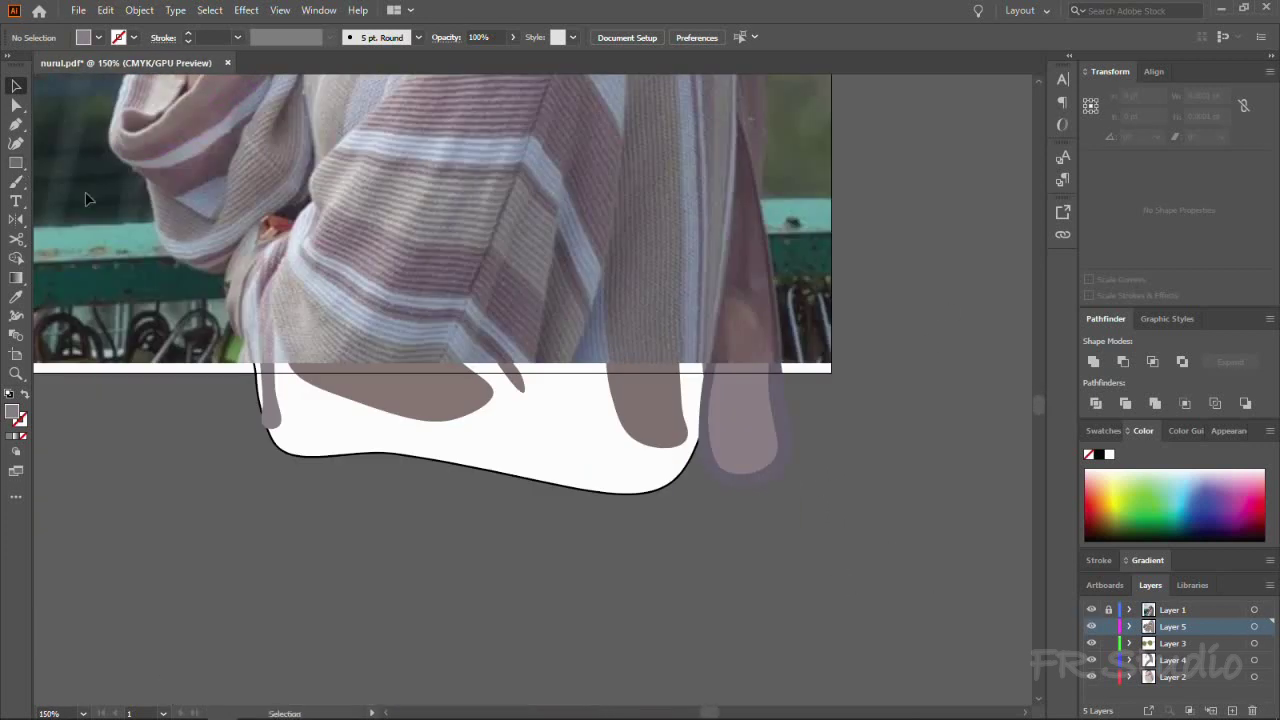
Step: Trace a fold shape on the lower sleeve extending into the white hem
{"action": "key", "text": "shift+grave"}
{"action": "left_click", "coordinate": [525, 331]}
{"action": "left_click", "coordinate": [556, 407]}
{"action": "left_click", "coordinate": [569, 469]}
{"action": "left_click", "coordinate": [568, 350]}
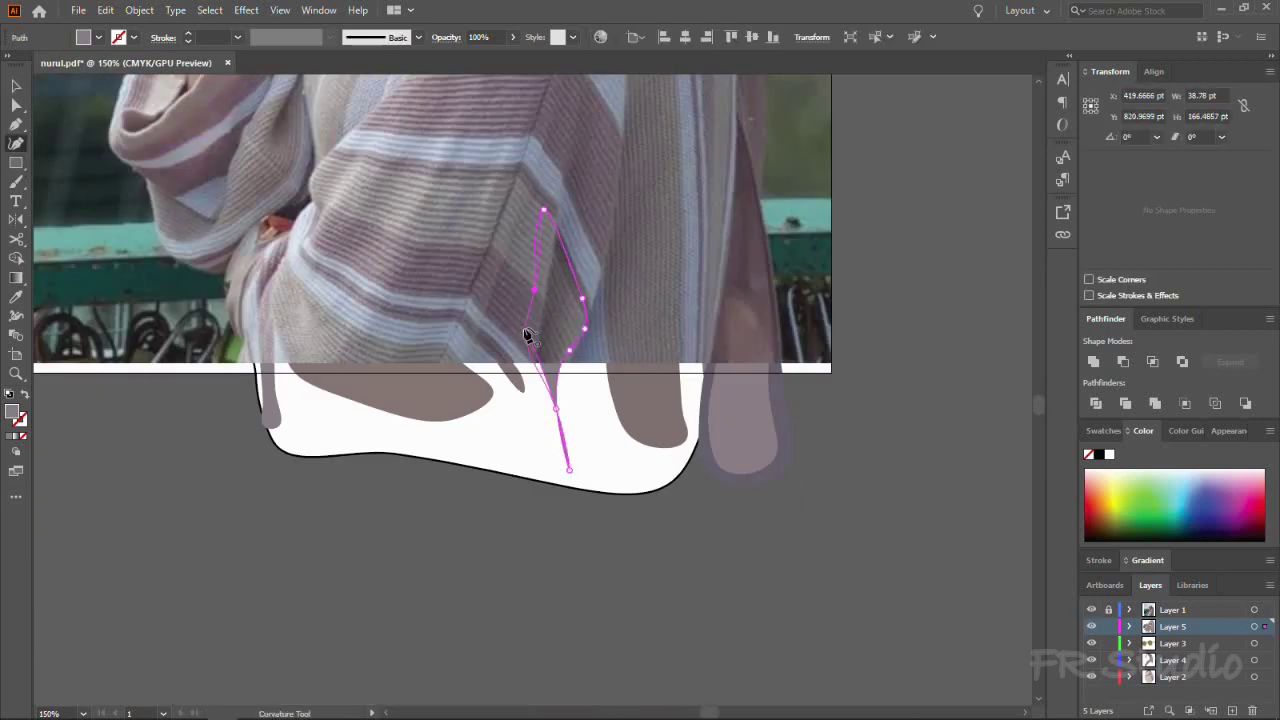
{"action": "left_click", "coordinate": [1091, 609]}
{"action": "key", "text": "v"}
{"action": "left_click", "coordinate": [945, 515]}
Step: Trace the forearm's outer edge up to the hand, undoing the looping finger points
{"action": "scroll", "coordinate": [876, 366], "scroll_direction": "down", "scroll_amount": 2}
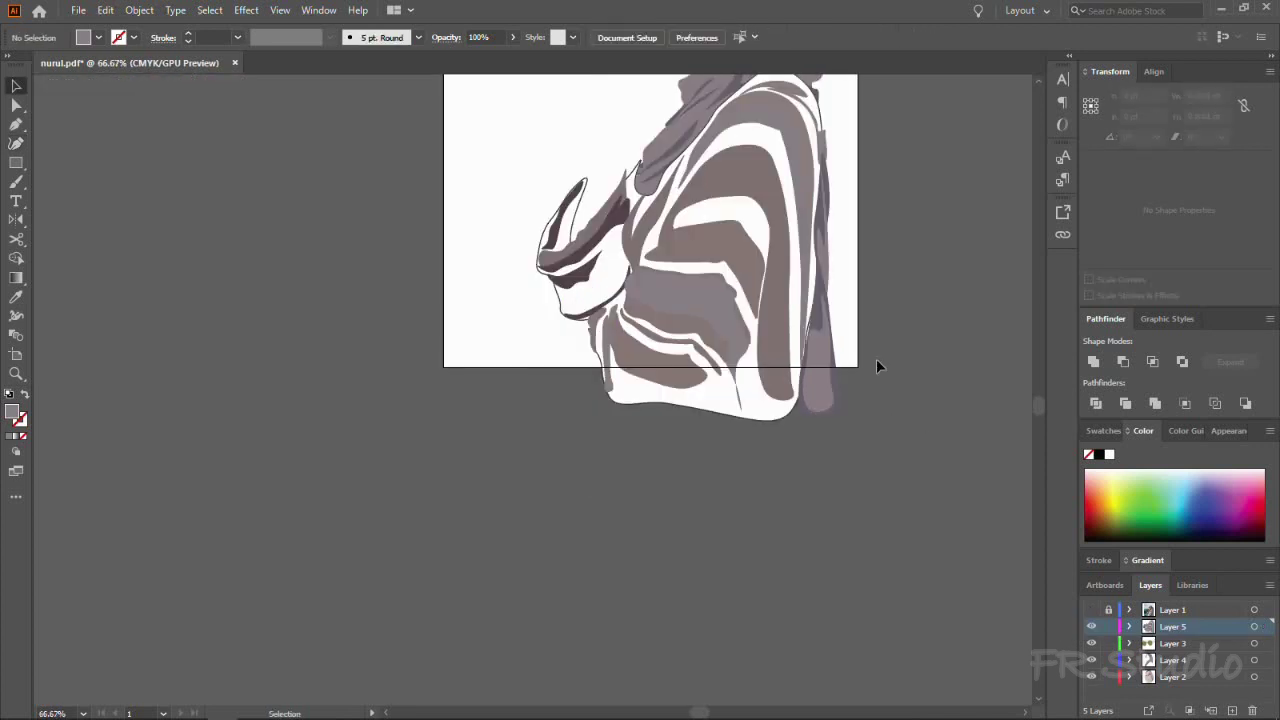
{"action": "scroll", "coordinate": [800, 358], "scroll_direction": "down", "scroll_amount": 1}
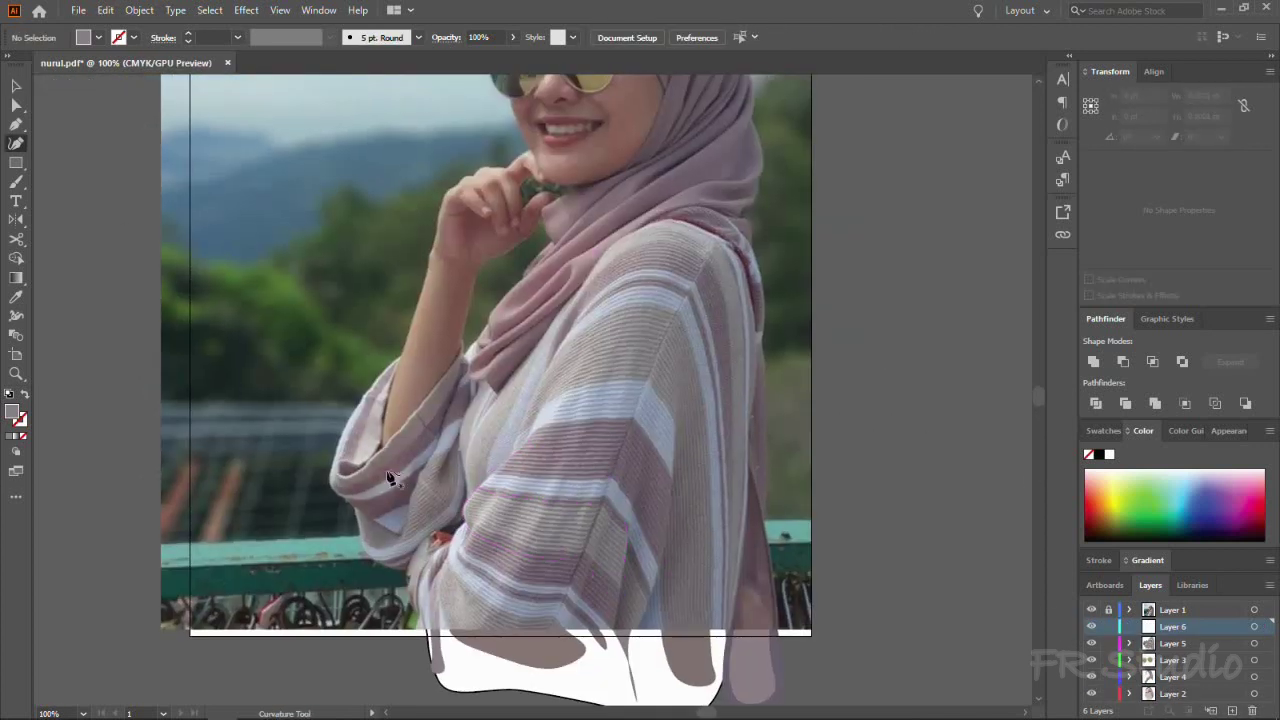
{"action": "left_click", "coordinate": [390, 478]}
{"action": "left_click", "coordinate": [405, 335]}
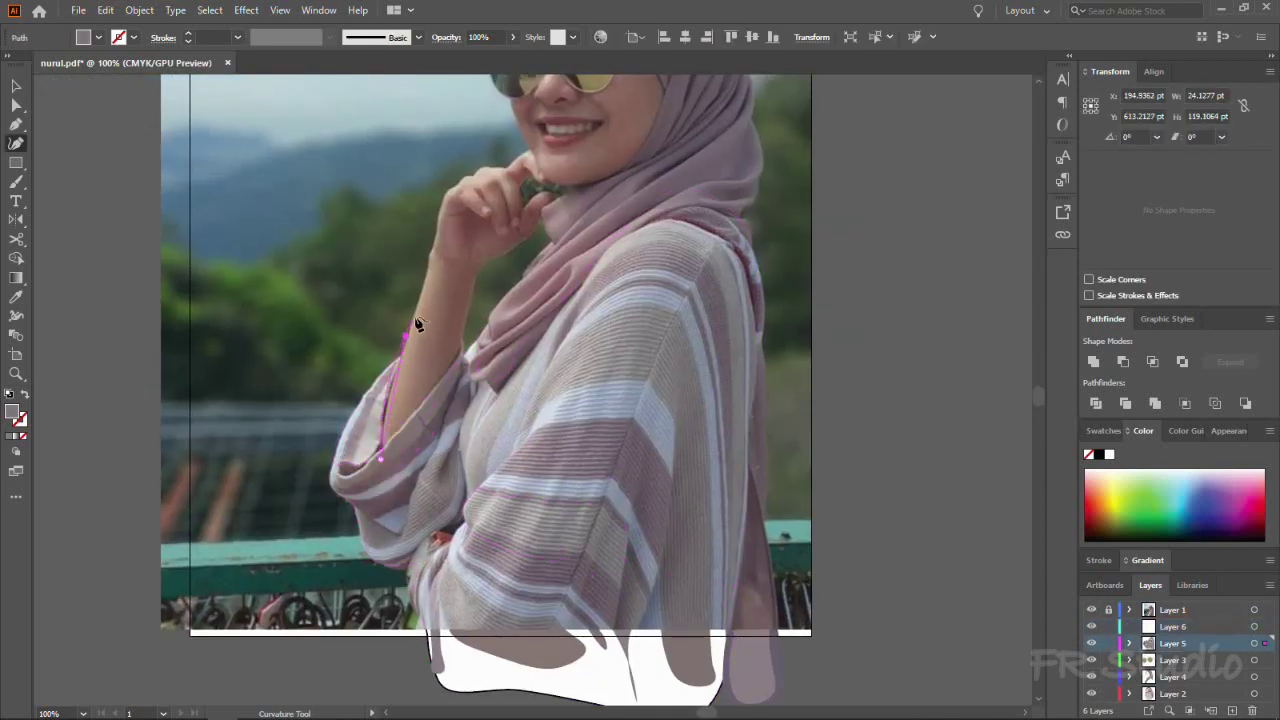
{"action": "scroll", "coordinate": [430, 258], "scroll_direction": "up", "scroll_amount": 3}
{"action": "left_click", "coordinate": [458, 192]}
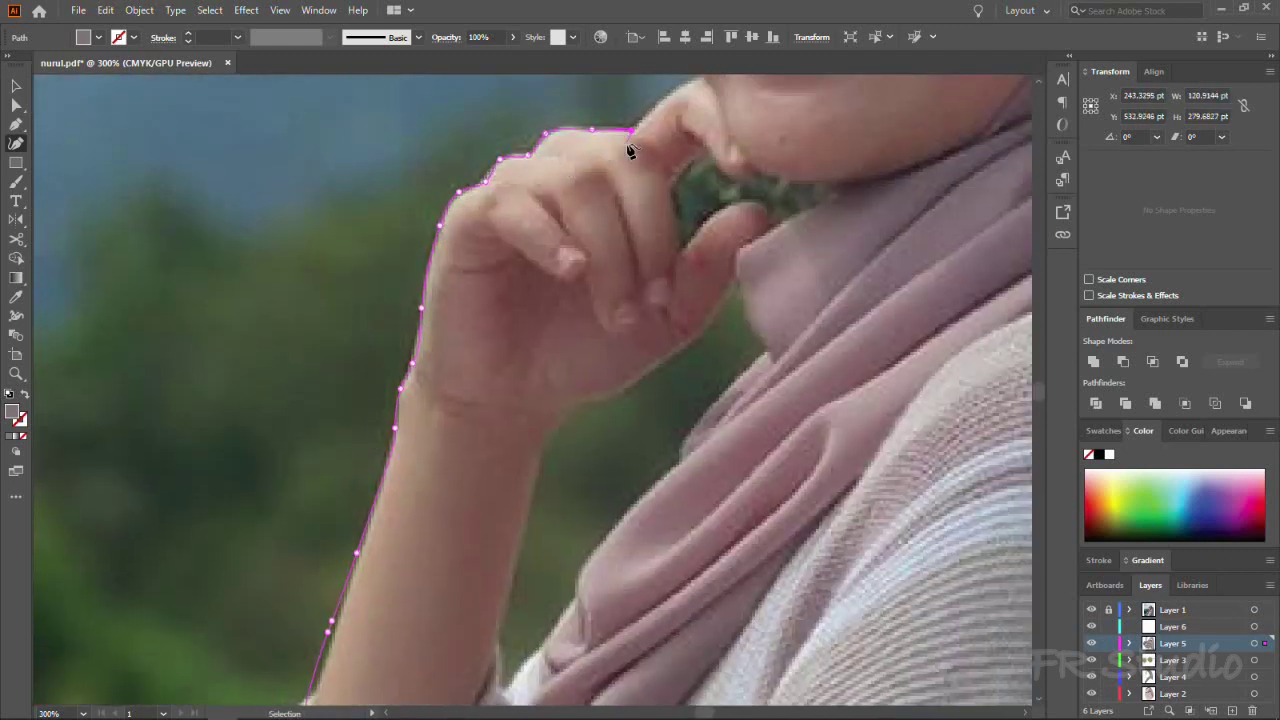
{"action": "key", "text": "ctrl+z"}
{"action": "key", "text": "ctrl+z"}
{"action": "key", "text": "ctrl+z"}
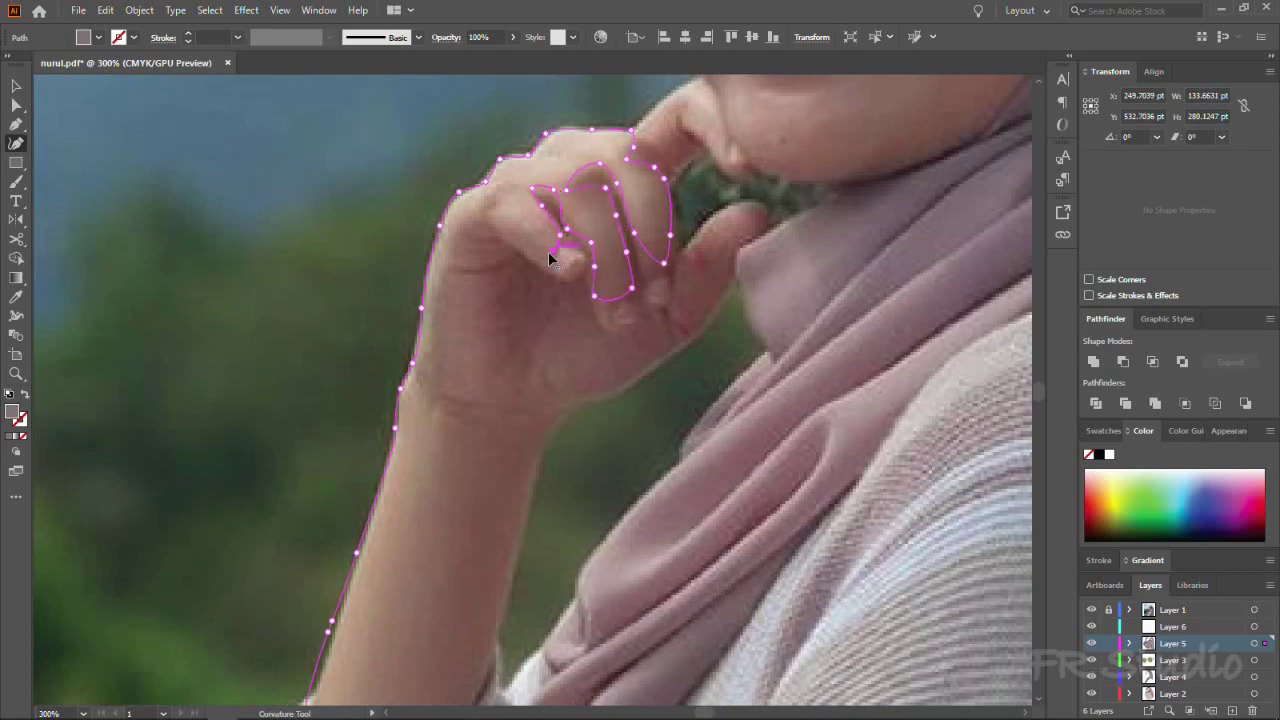
{"action": "key", "text": "ctrl+0"}
{"action": "scroll", "coordinate": [450, 400], "scroll_direction": "up", "scroll_amount": 2}
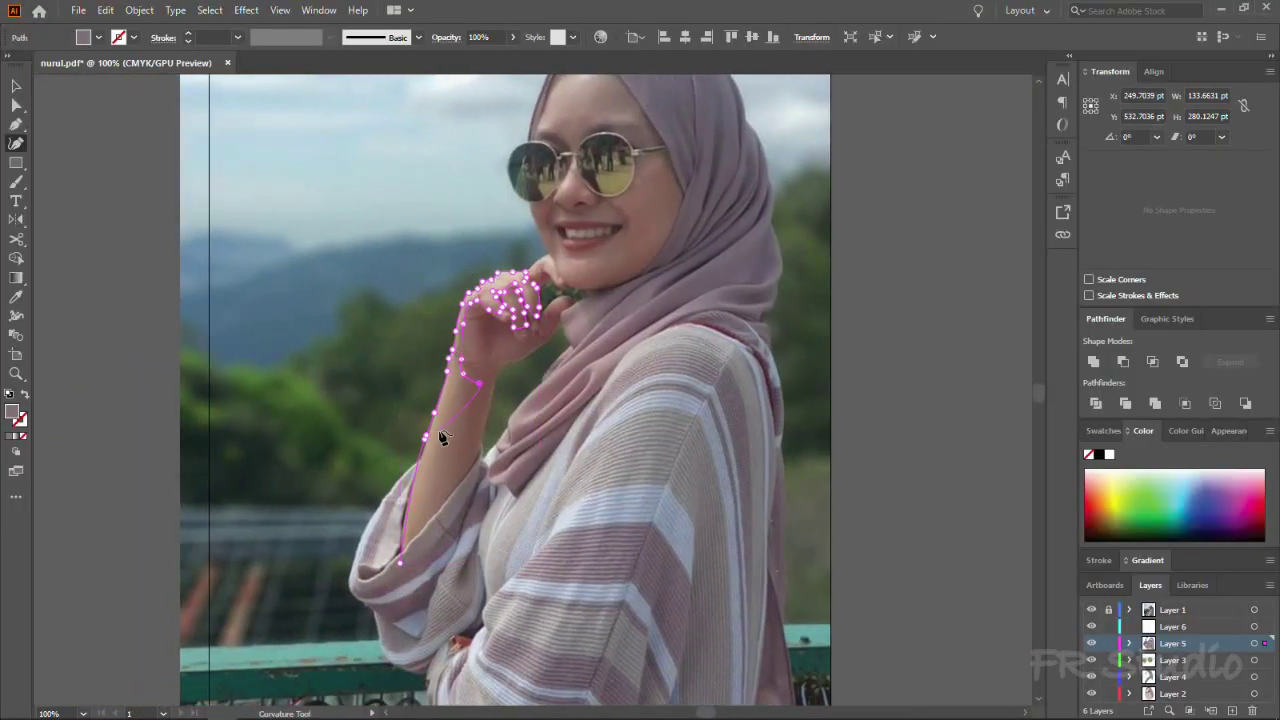
{"action": "scroll", "coordinate": [470, 420], "scroll_direction": "up", "scroll_amount": 1}
Step: Bring the outline down the wrist and forearm and close it at the sleeve opening
{"action": "left_click", "coordinate": [485, 347]}
{"action": "scroll", "coordinate": [492, 512], "scroll_direction": "down", "scroll_amount": 3}
{"action": "left_click", "coordinate": [462, 455]}
{"action": "left_click", "coordinate": [412, 520]}
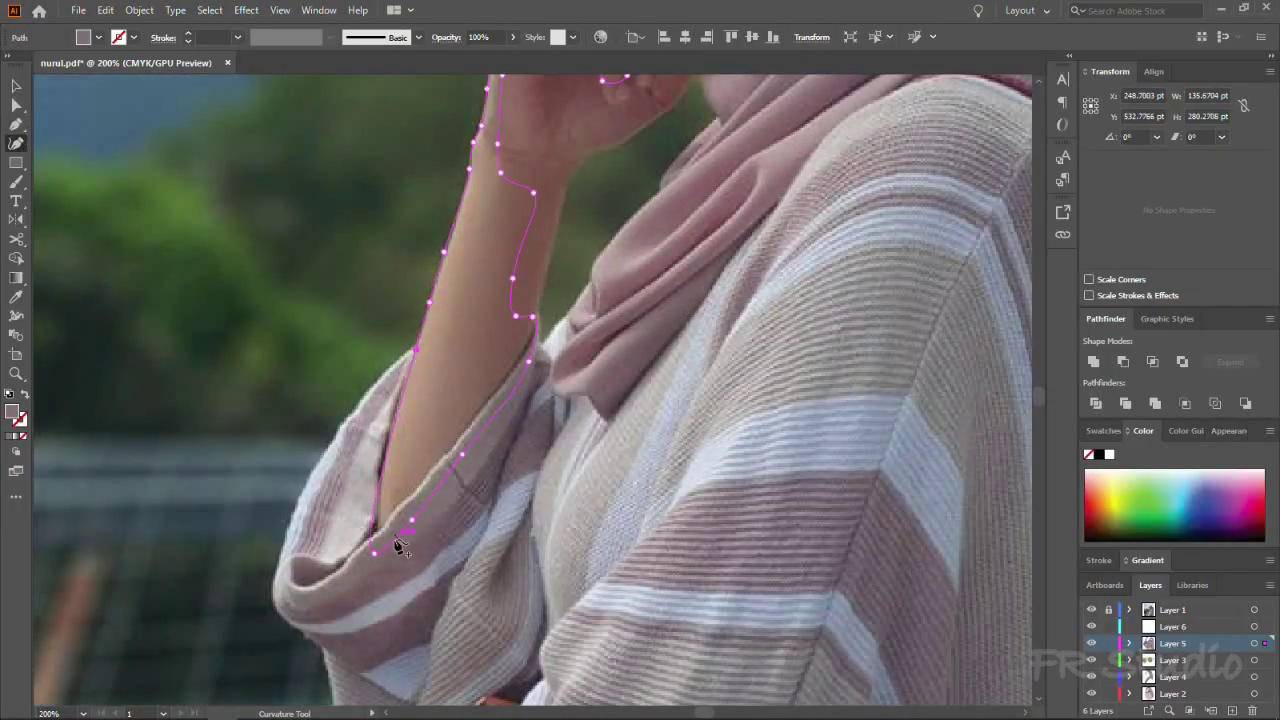
{"action": "left_click", "coordinate": [377, 543]}
Step: Fill the forearm with a sampled skin tone and check it with the photo hidden
{"action": "key", "text": "i"}
{"action": "left_click", "coordinate": [477, 384]}
{"action": "left_click", "coordinate": [1091, 609]}
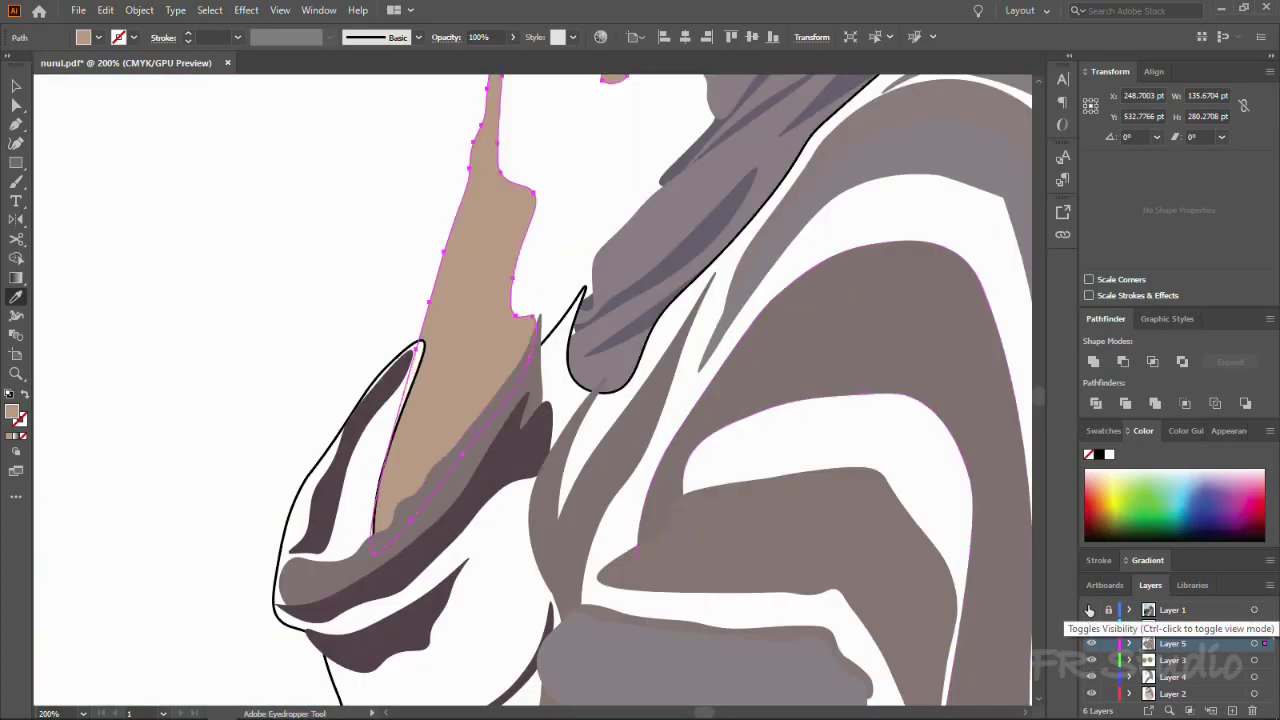
{"action": "key", "text": "ctrl+plus"}
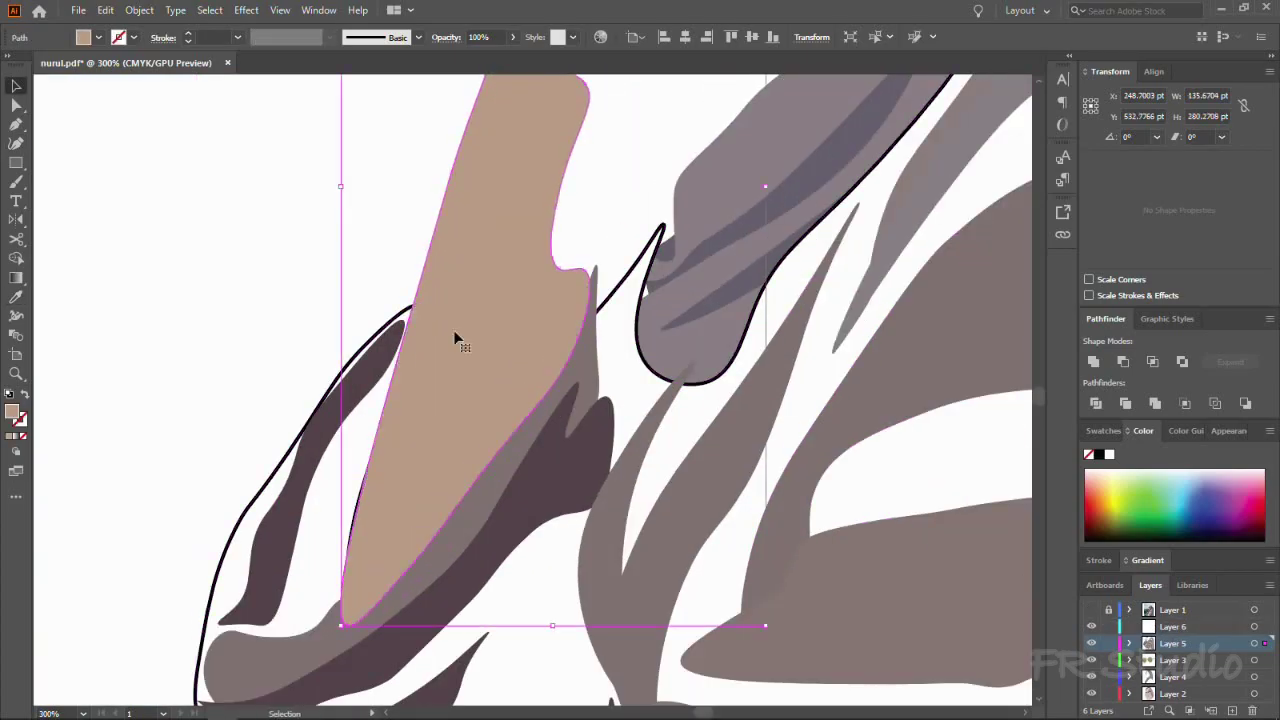
{"action": "key", "text": "shift+grave"}
{"action": "key", "text": "ctrl+z"}
{"action": "key", "text": "ctrl+z"}
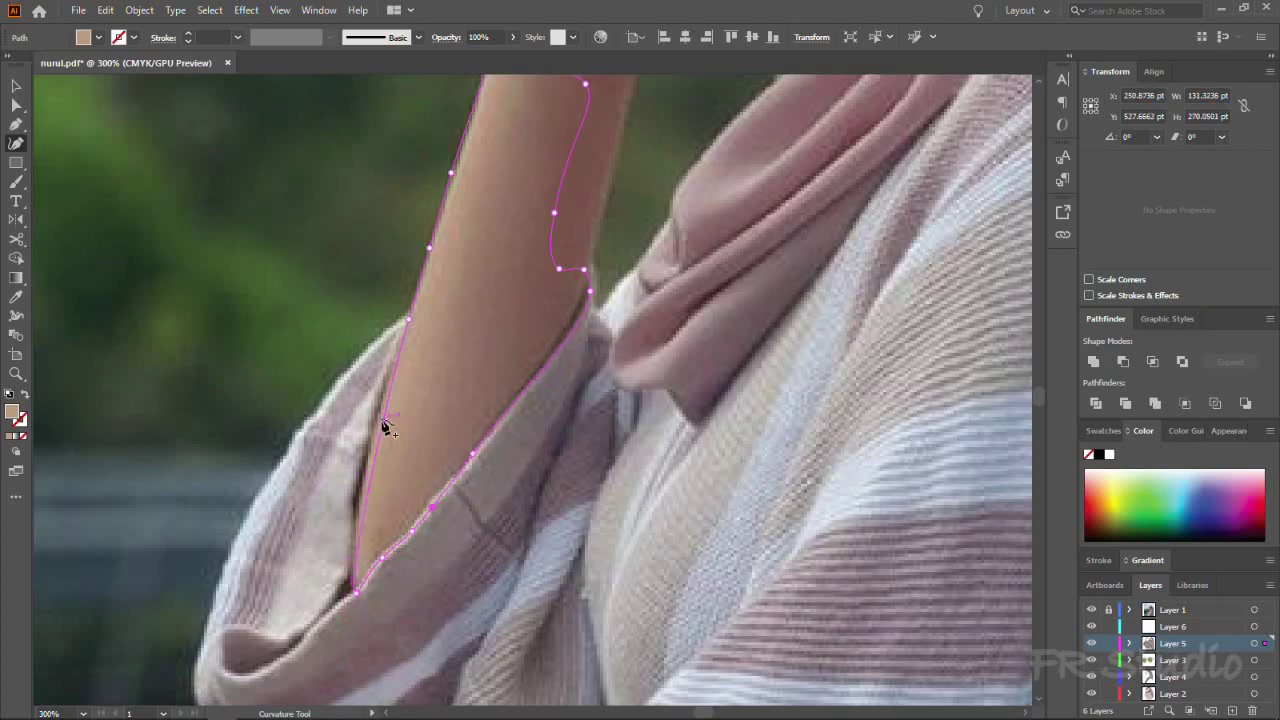
{"action": "key", "text": "v"}
{"action": "key", "text": "ctrl+minus"}
{"action": "left_click", "coordinate": [1091, 609]}
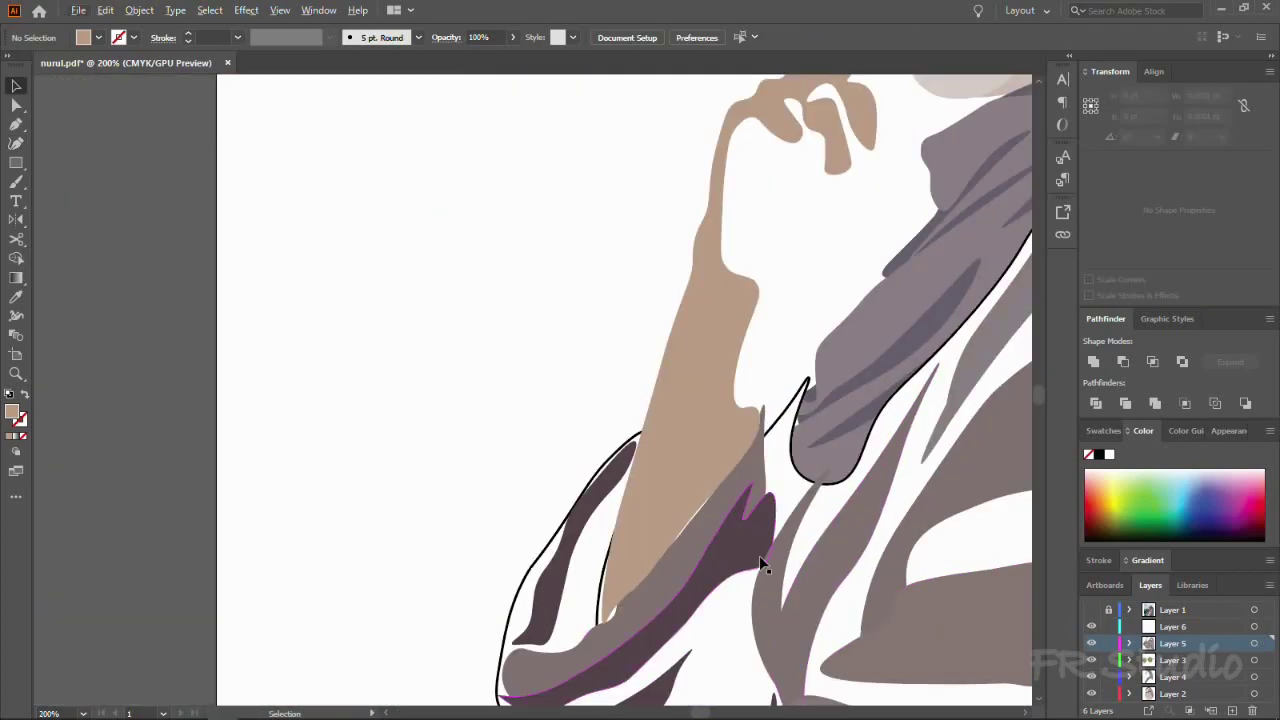
Step: Zoom in on the hand and bring the reference photo back into view
{"action": "key", "text": "ctrl+minus"}
{"action": "left_click", "coordinate": [500, 605]}
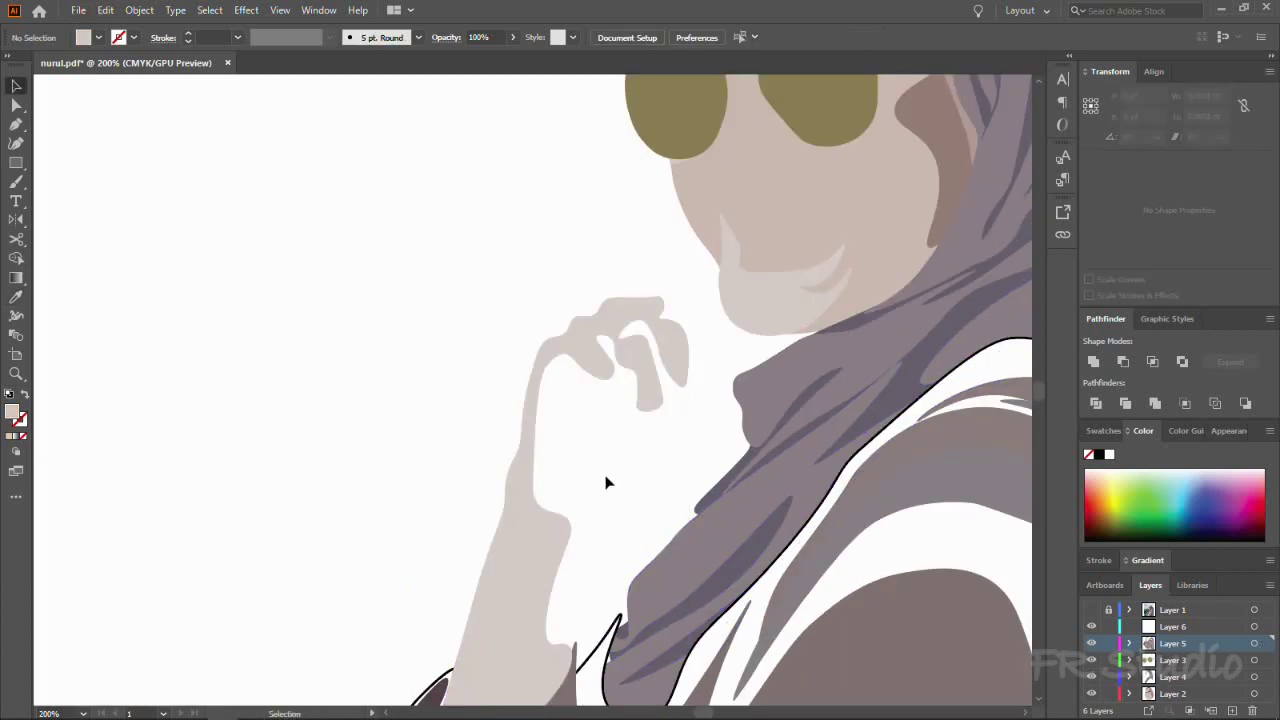
{"action": "key", "text": "ctrl+minus"}
{"action": "key", "text": "ctrl+plus"}
{"action": "key", "text": "ctrl+plus"}
{"action": "key", "text": "ctrl+z"}
{"action": "key", "text": "ctrl+z"}
{"action": "key", "text": "ctrl+z"}
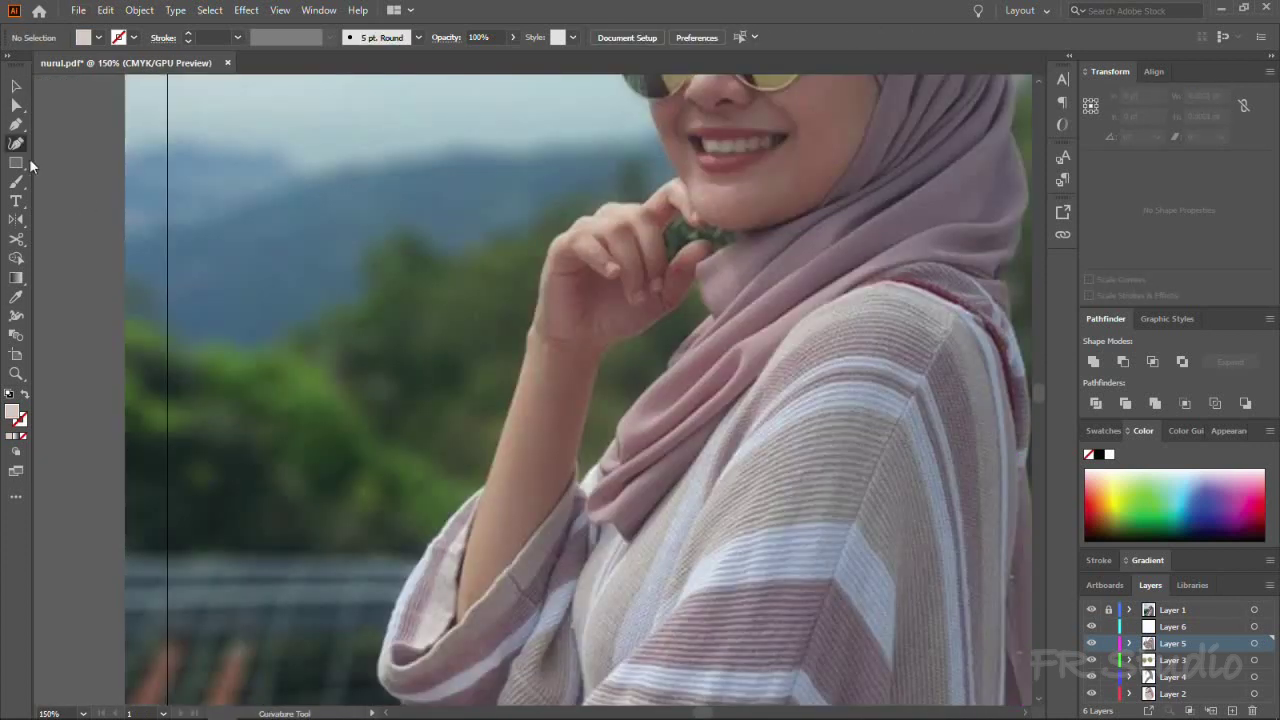
{"action": "key", "text": "shift+grave"}
{"action": "scroll", "coordinate": [665, 245], "scroll_direction": "up", "scroll_amount": 2}
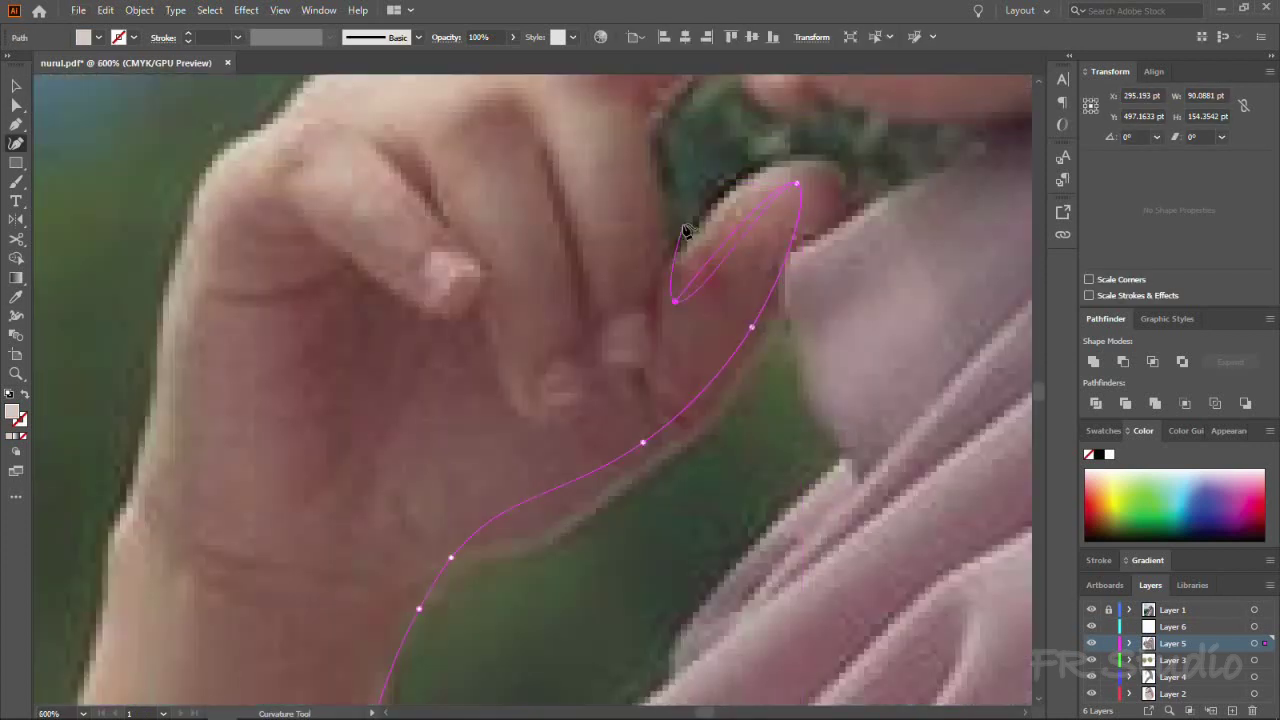
{"action": "scroll", "coordinate": [650, 240], "scroll_direction": "up", "scroll_amount": 2}
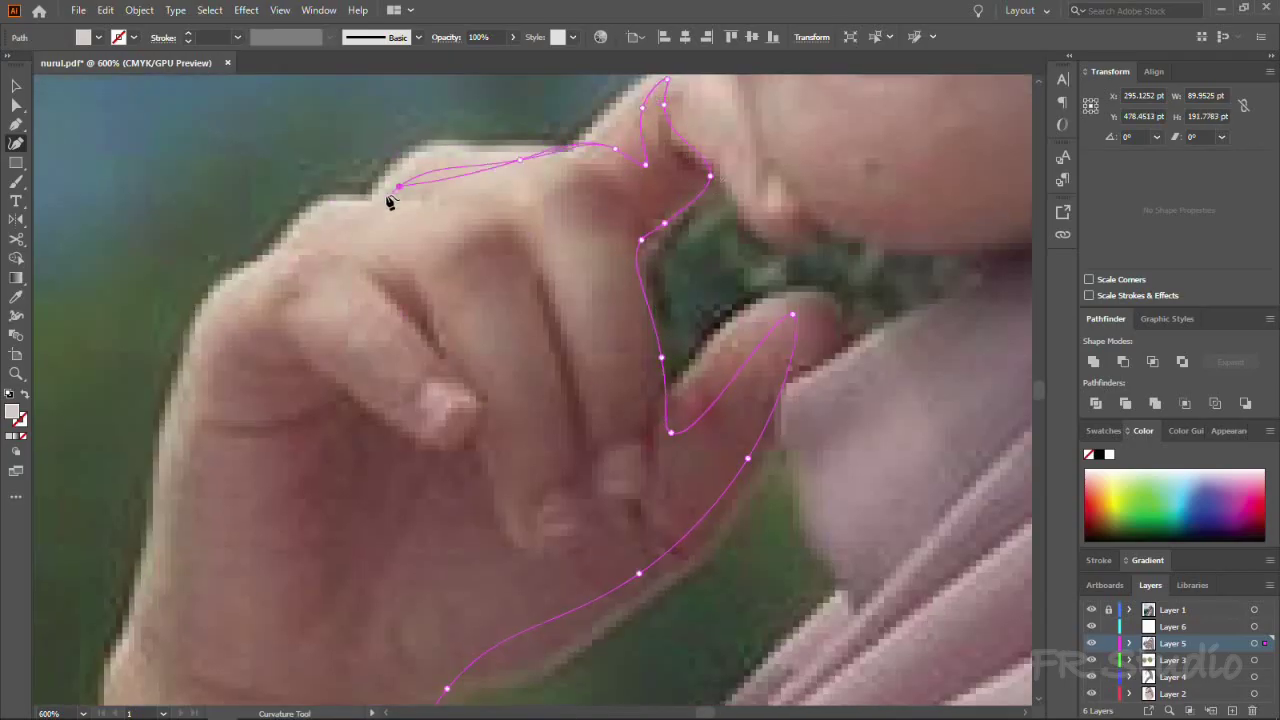
{"action": "scroll", "coordinate": [390, 200], "scroll_direction": "down", "scroll_amount": 4}
{"action": "scroll", "coordinate": [343, 277], "scroll_direction": "up", "scroll_amount": 2}
{"action": "scroll", "coordinate": [343, 547], "scroll_direction": "down", "scroll_amount": 2}
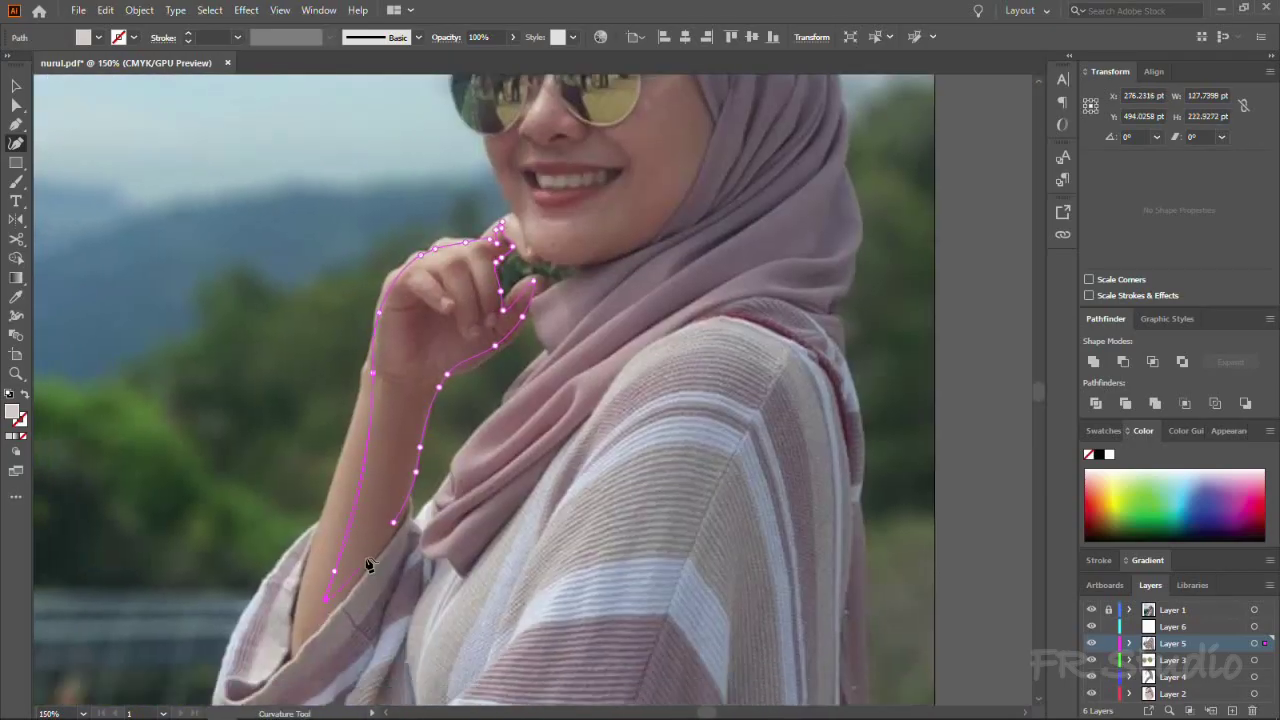
{"action": "scroll", "coordinate": [737, 223], "scroll_direction": "up", "scroll_amount": 2}
{"action": "key", "text": "v"}
{"action": "scroll", "coordinate": [429, 380], "scroll_direction": "up", "scroll_amount": 1}
{"action": "scroll", "coordinate": [429, 380], "scroll_direction": "up", "scroll_amount": 2}
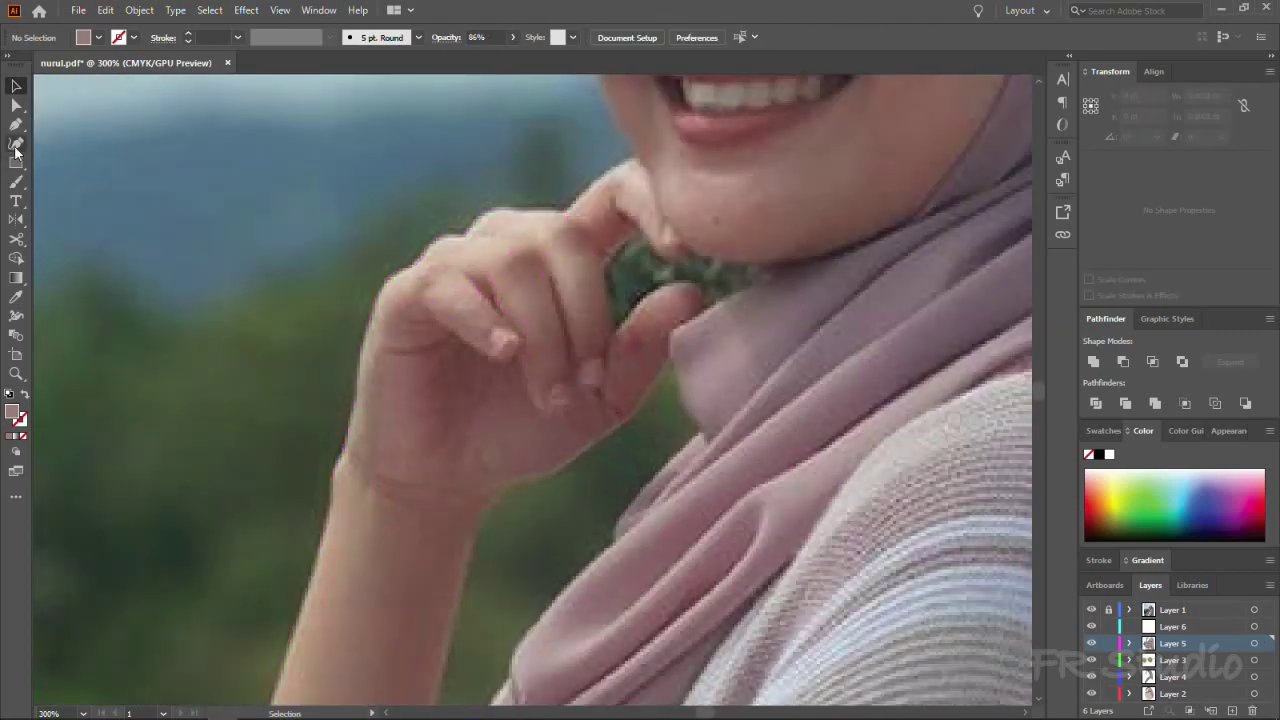
Step: Trace the hand's top edge and finger outline with the Curvature Tool
{"action": "left_click", "coordinate": [15, 143]}
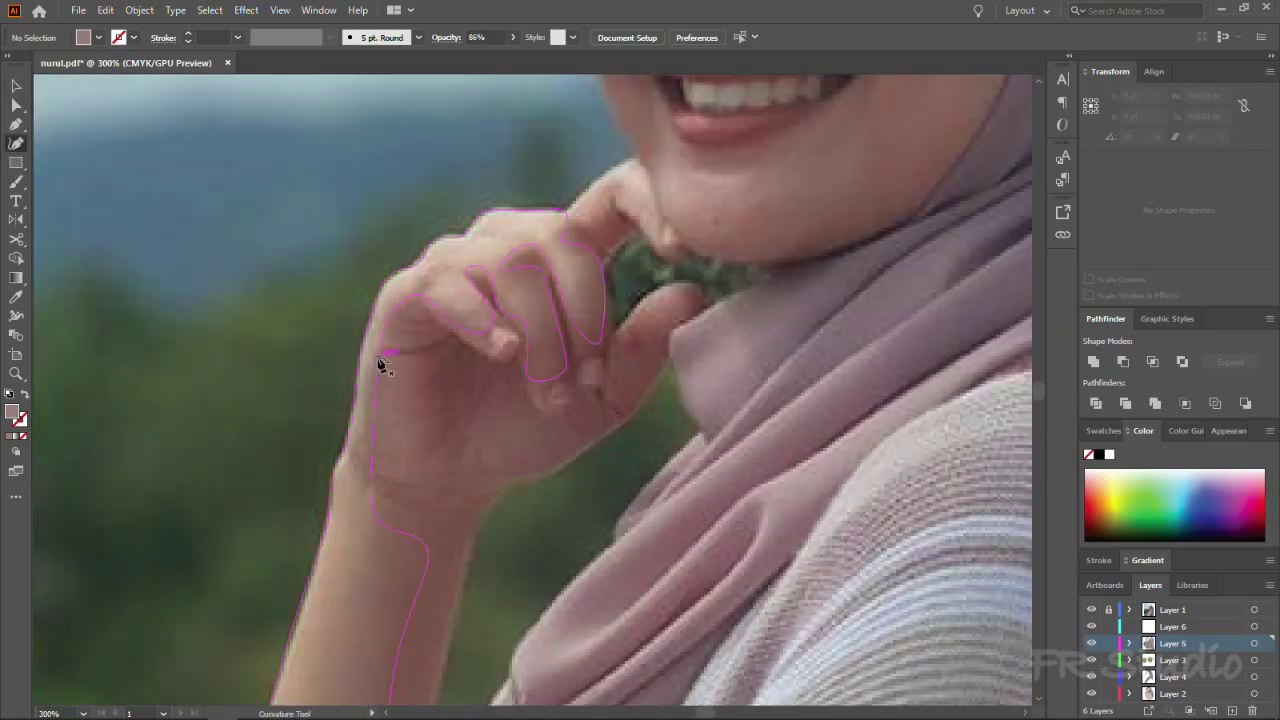
{"action": "left_click", "coordinate": [378, 363]}
{"action": "left_click", "coordinate": [378, 480]}
{"action": "left_click", "coordinate": [457, 492]}
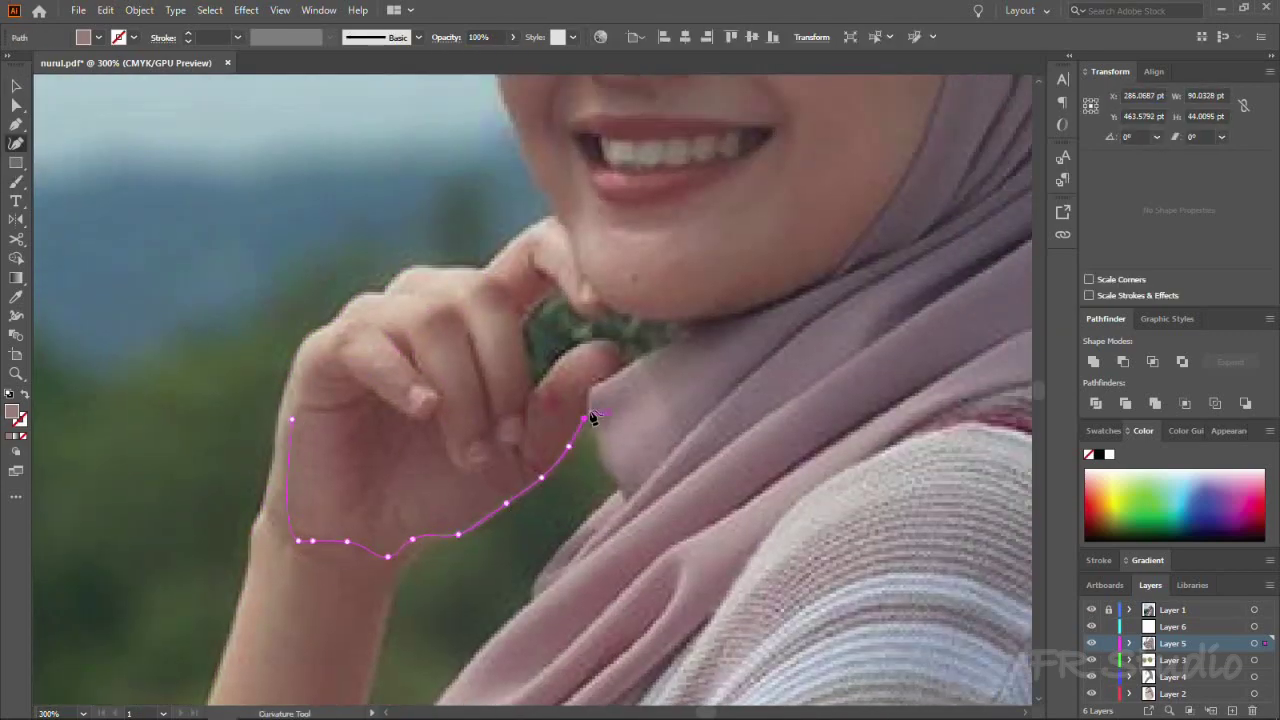
{"action": "scroll", "coordinate": [521, 334], "scroll_direction": "up", "scroll_amount": 3}
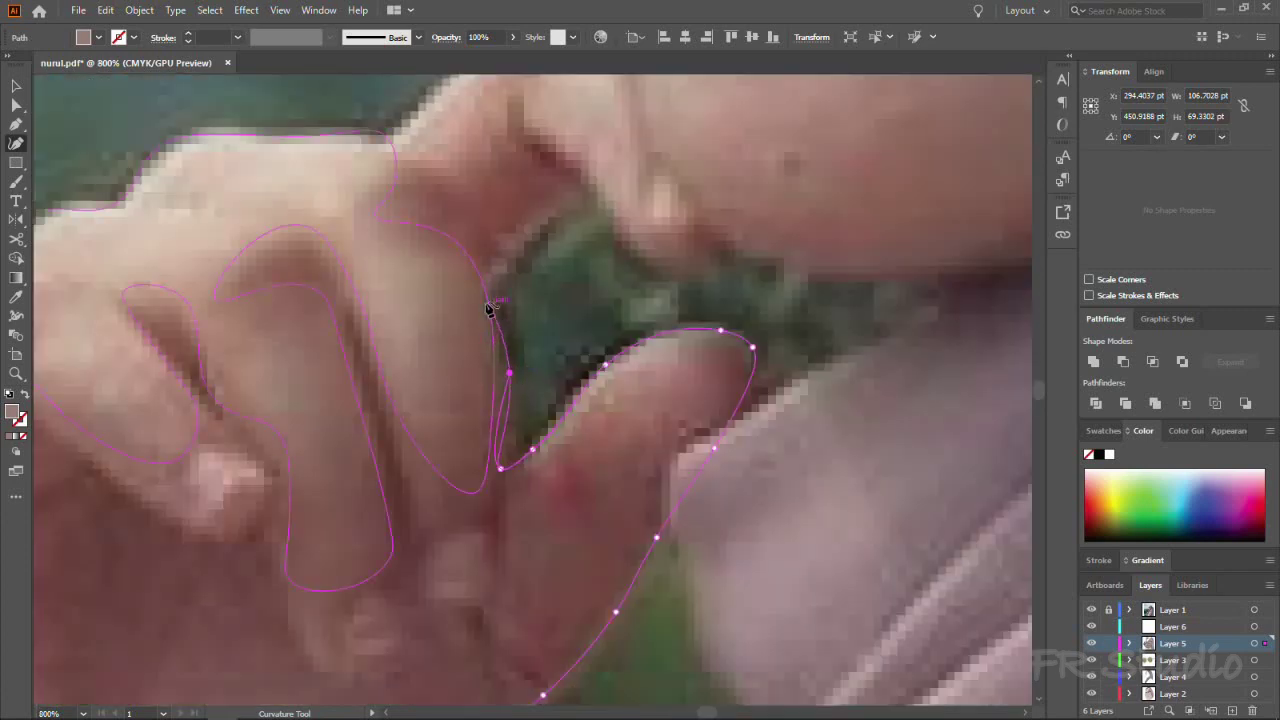
{"action": "left_click", "coordinate": [585, 185]}
{"action": "mouse_move", "coordinate": [632, 151]}
{"action": "left_mouse_down"}
{"action": "mouse_move", "coordinate": [628, 320]}
{"action": "mouse_move", "coordinate": [828, 320]}
{"action": "left_mouse_up"}
{"action": "left_click", "coordinate": [732, 387]}
{"action": "left_click", "coordinate": [538, 400]}
{"action": "left_click_drag", "start_coordinate": [451, 467], "coordinate": [621, 400]}
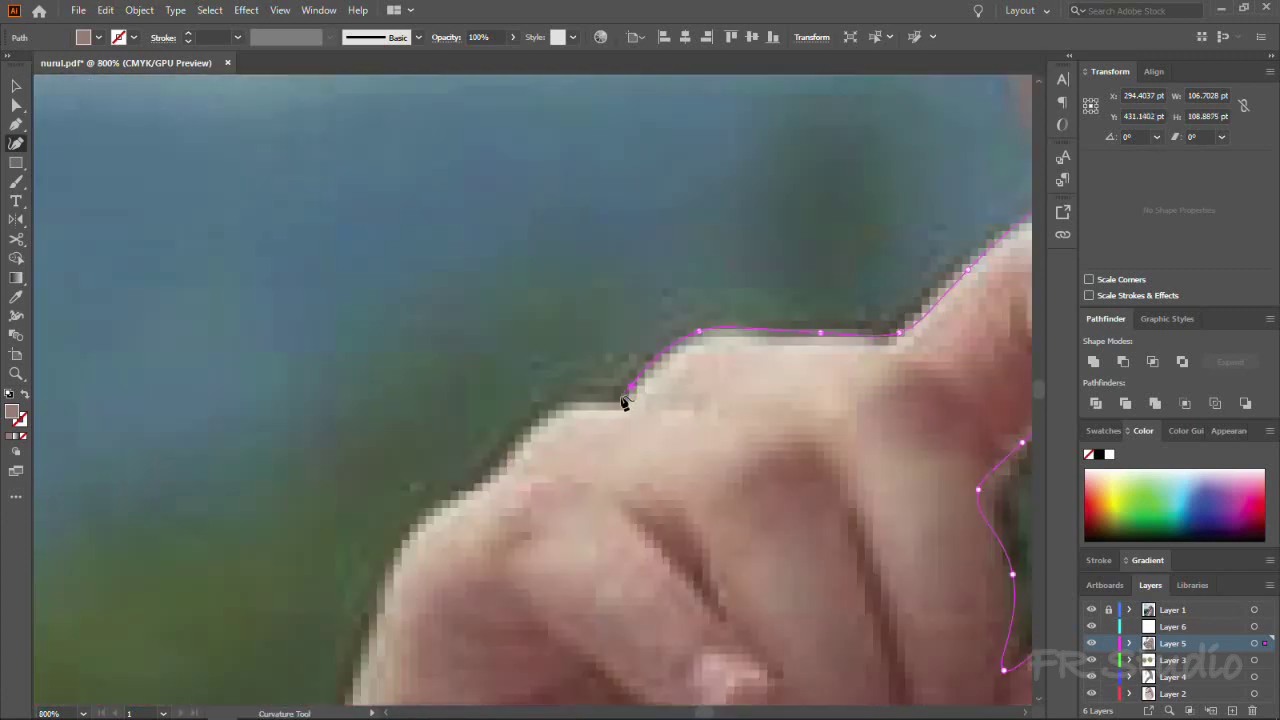
{"action": "left_click_drag", "start_coordinate": [434, 511], "coordinate": [659, 291]}
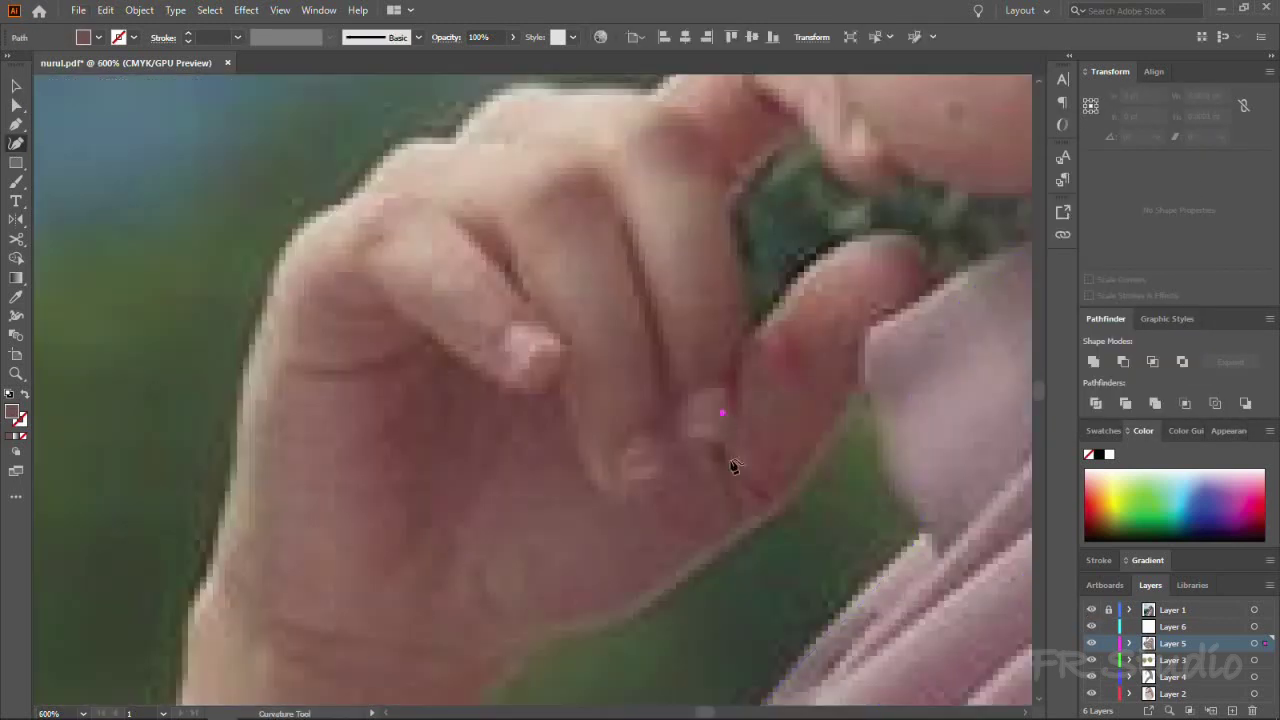
Step: Add a small curved fingertip shape and toggle Layer 1's visibility to compare
{"action": "key", "text": "shift+grave"}
{"action": "left_click", "coordinate": [712, 458]}
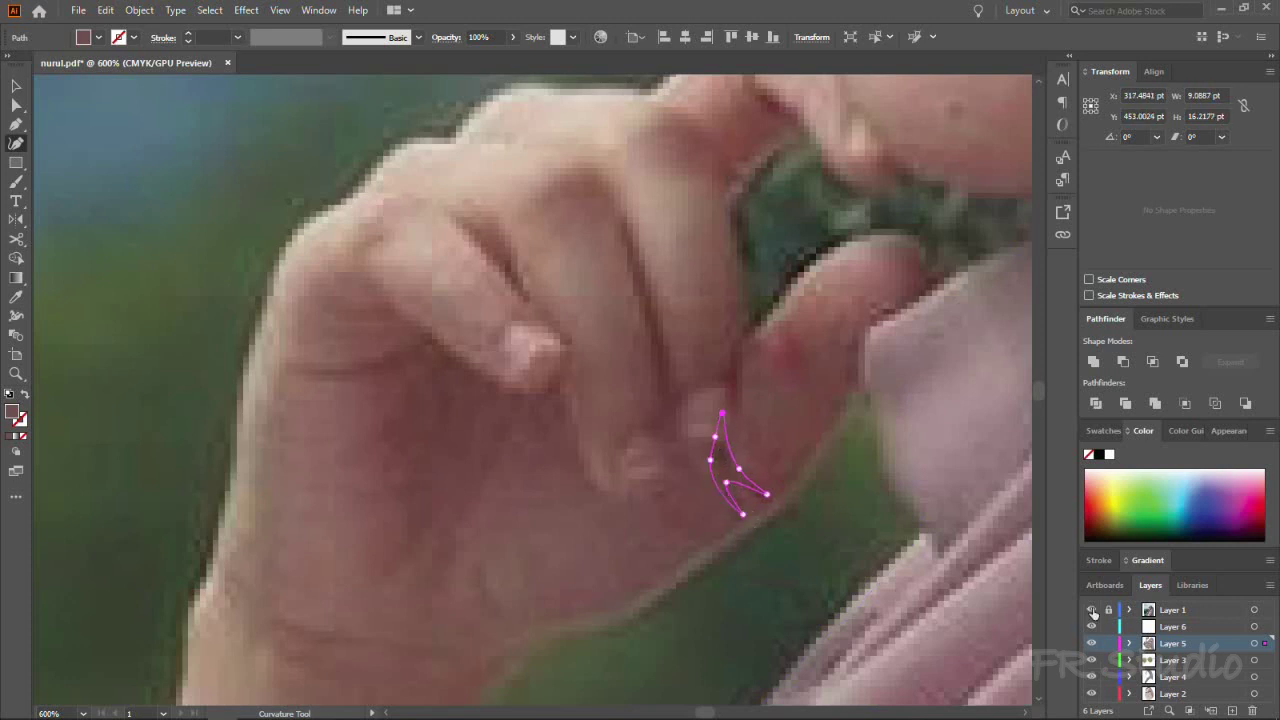
{"action": "left_click", "coordinate": [1093, 612]}
{"action": "left_click", "coordinate": [1093, 612]}
{"action": "key", "text": "ctrl+0"}
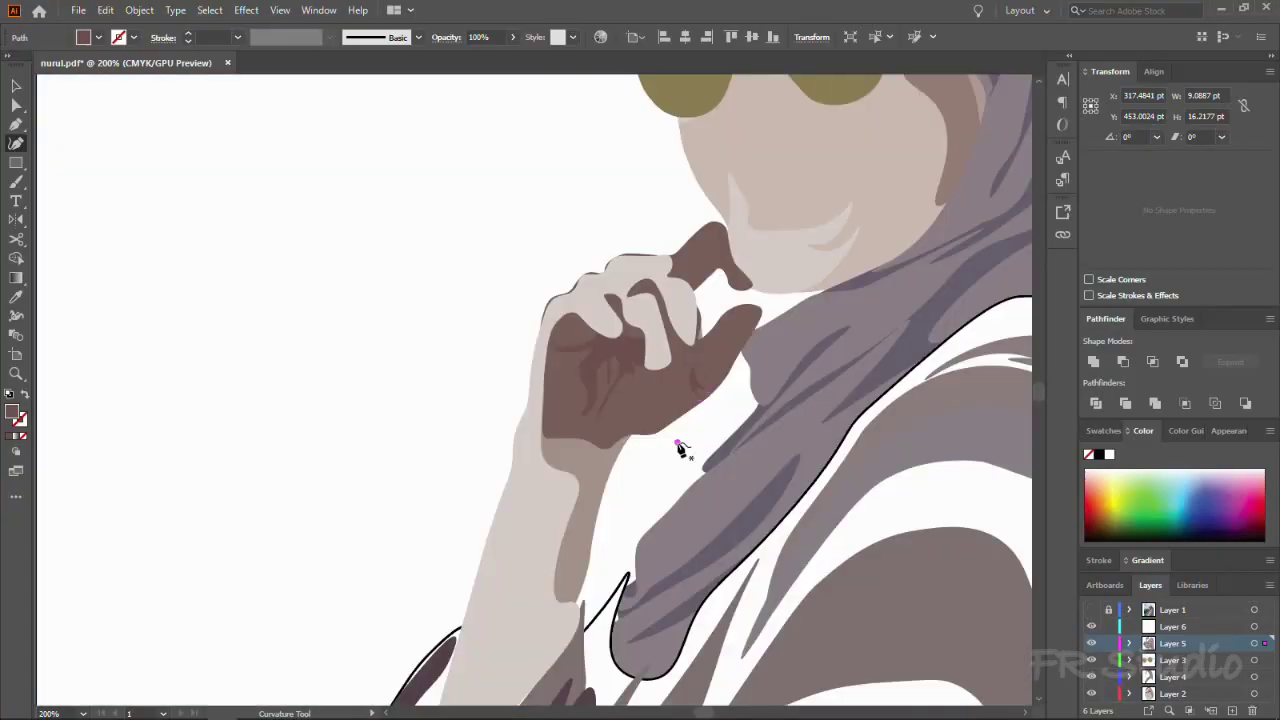
{"action": "scroll", "coordinate": [678, 448], "scroll_direction": "up", "scroll_amount": 2}
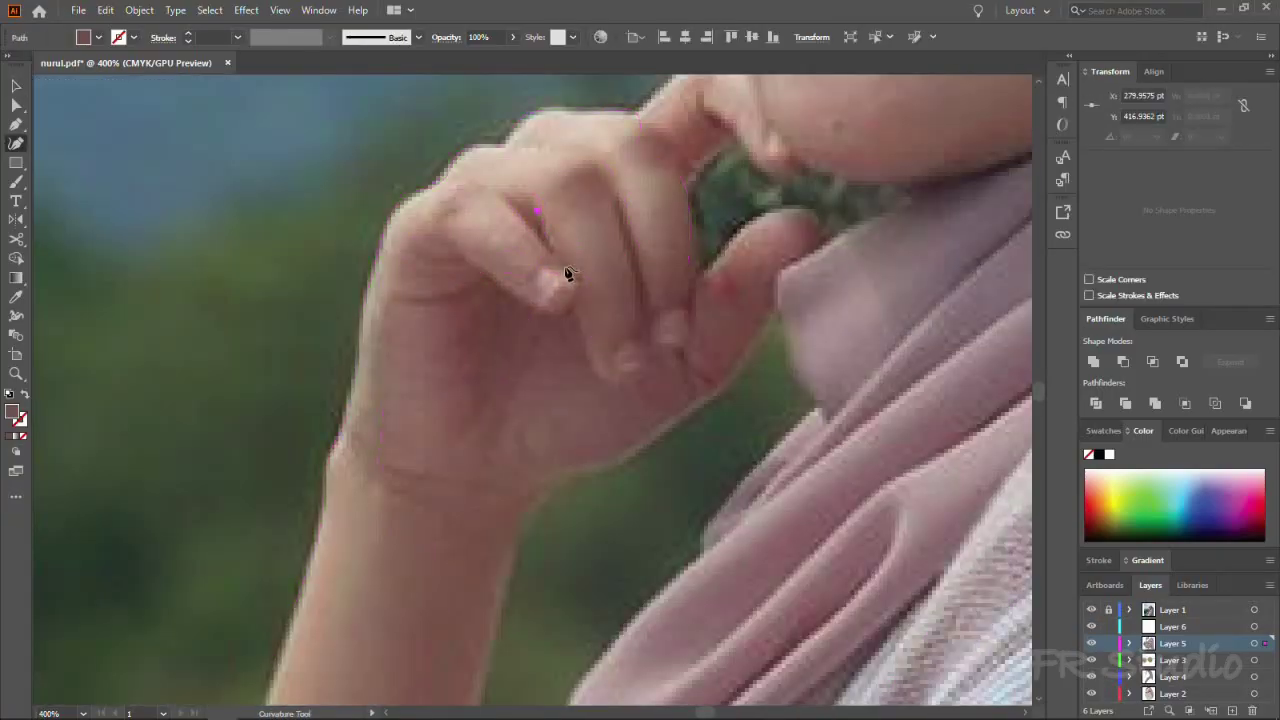
Step: Trace the curled finger outline upward from the fingertip with the Curvature Tool
{"action": "left_click", "coordinate": [560, 300]}
{"action": "scroll", "coordinate": [563, 320], "scroll_direction": "up", "scroll_amount": 1}
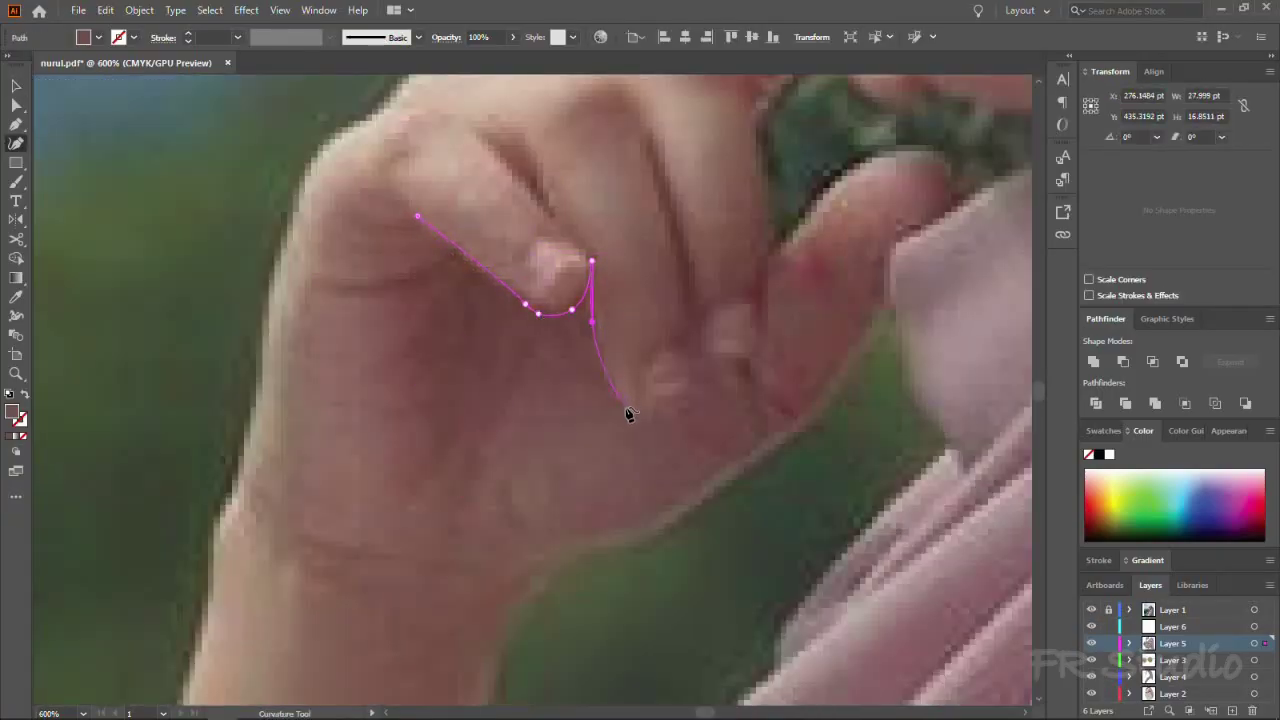
{"action": "left_click", "coordinate": [640, 132]}
{"action": "scroll", "coordinate": [681, 244], "scroll_direction": "up", "scroll_amount": 1}
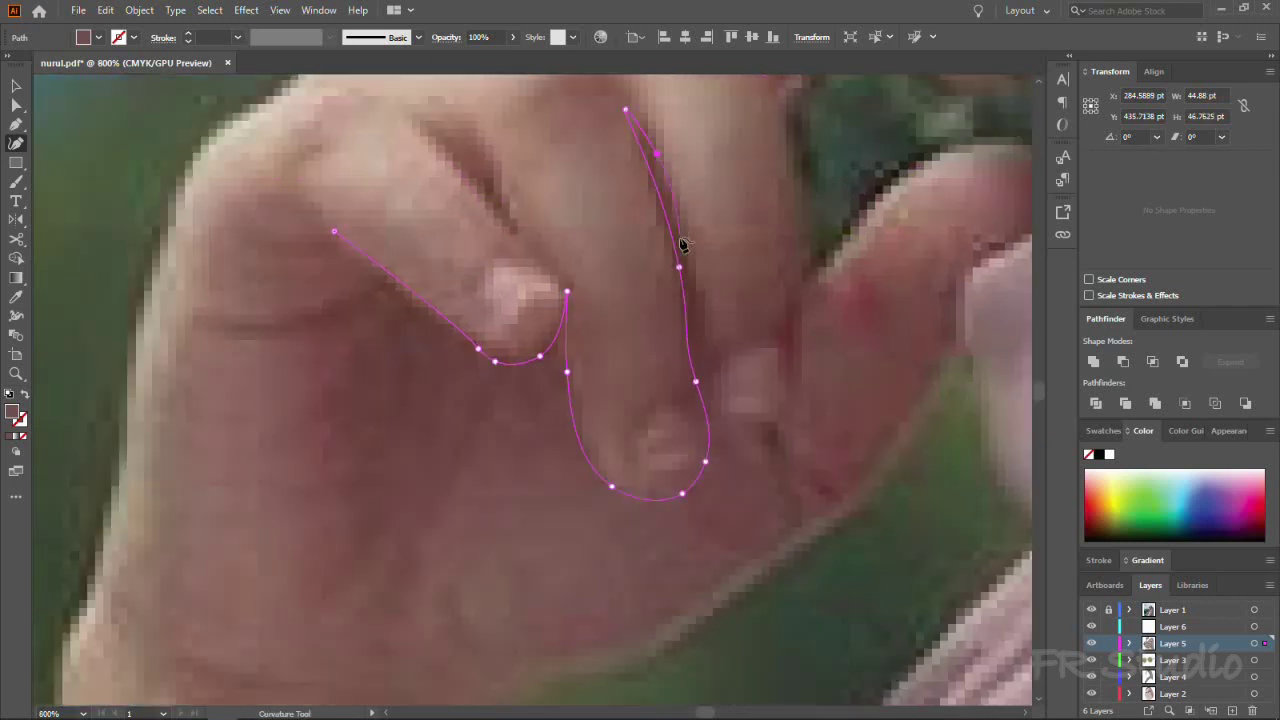
{"action": "left_click", "coordinate": [719, 419]}
{"action": "left_click", "coordinate": [784, 334]}
{"action": "scroll", "coordinate": [769, 449], "scroll_direction": "up", "scroll_amount": 1}
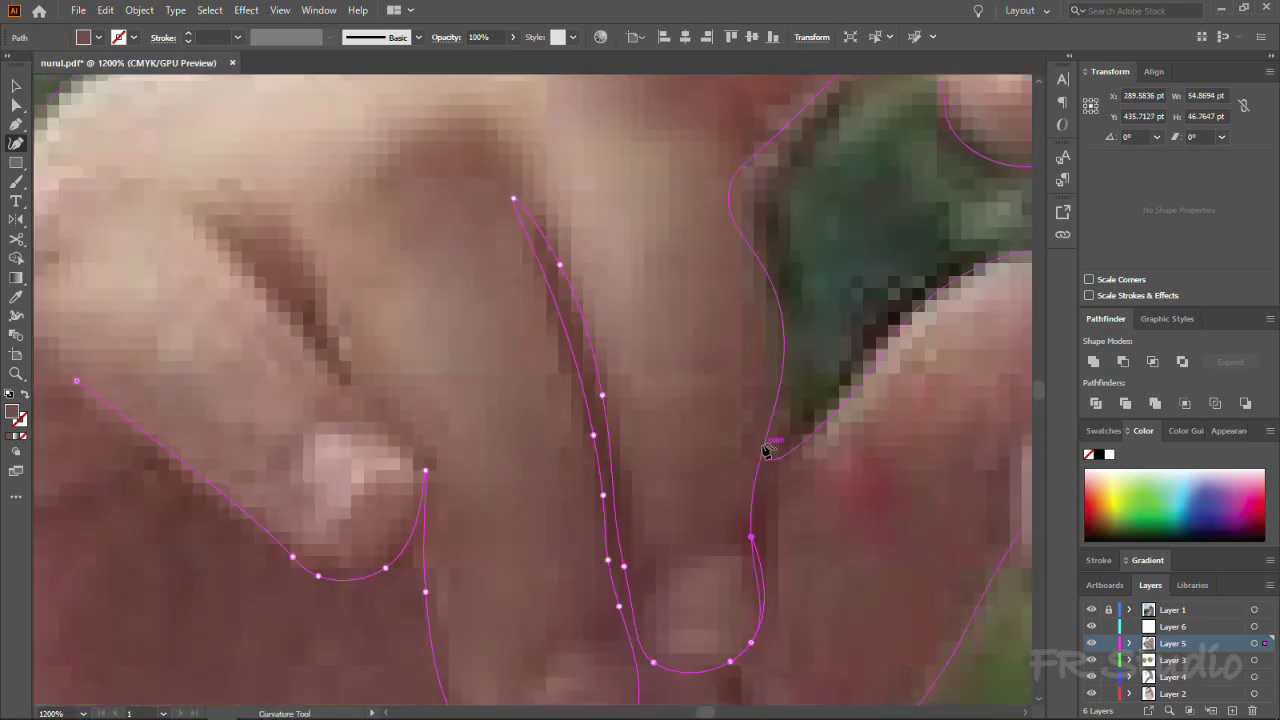
{"action": "left_click", "coordinate": [752, 412]}
{"action": "left_click", "coordinate": [747, 212]}
{"action": "scroll", "coordinate": [749, 220], "scroll_direction": "up", "scroll_amount": 2}
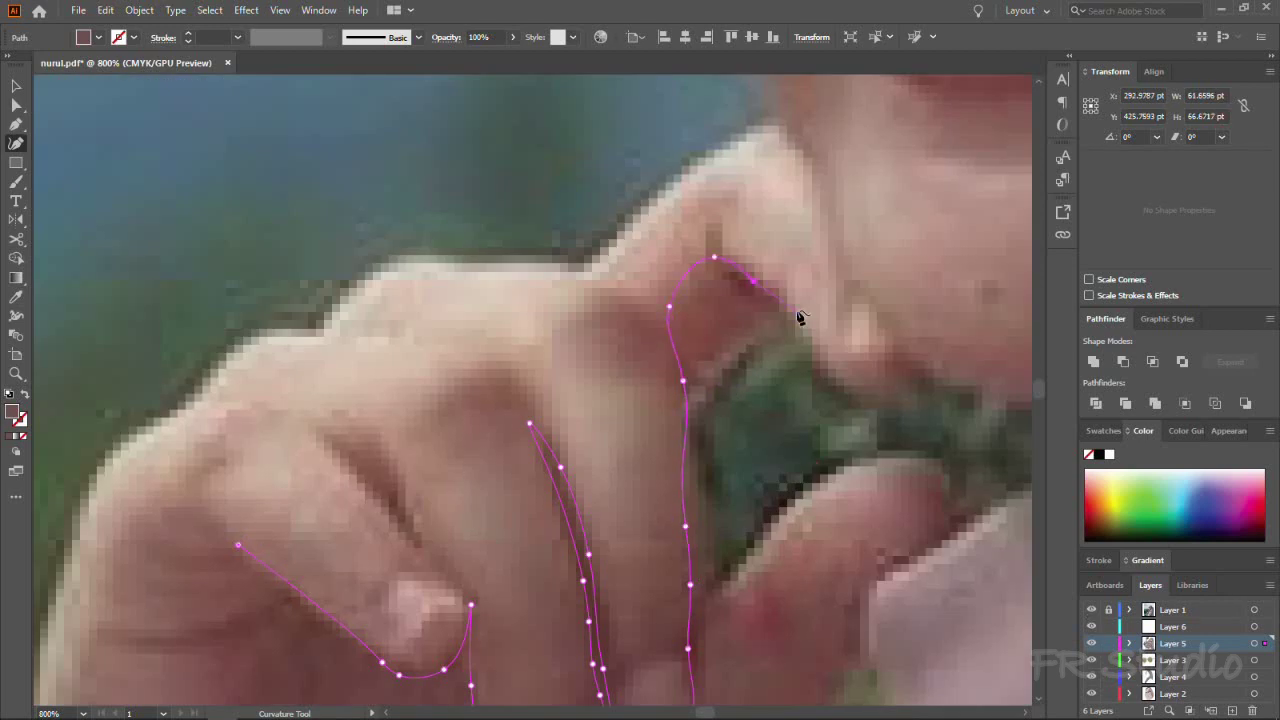
Step: Continue tracing around the next finger and along the hand's top edge
{"action": "left_click", "coordinate": [797, 310]}
{"action": "left_click", "coordinate": [816, 380]}
{"action": "left_click", "coordinate": [853, 403]}
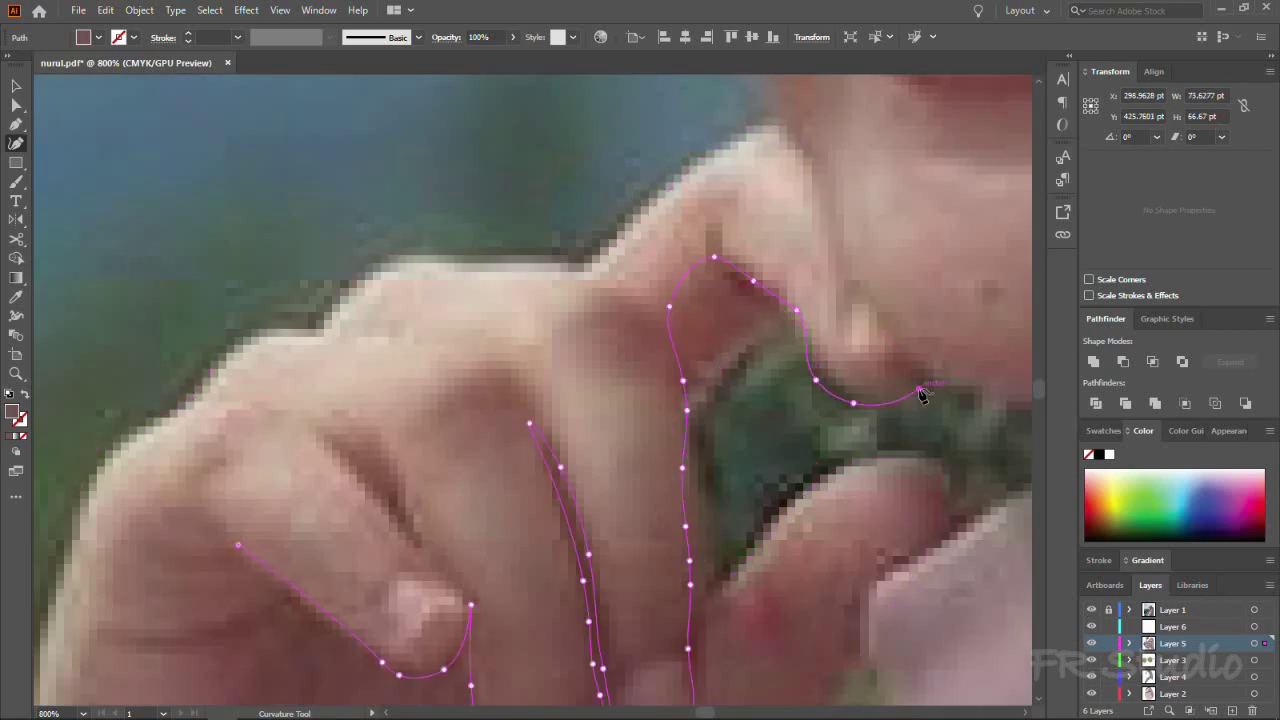
{"action": "scroll", "coordinate": [727, 153], "scroll_direction": "down", "scroll_amount": 3}
{"action": "left_click", "coordinate": [697, 189]}
{"action": "left_click", "coordinate": [560, 215]}
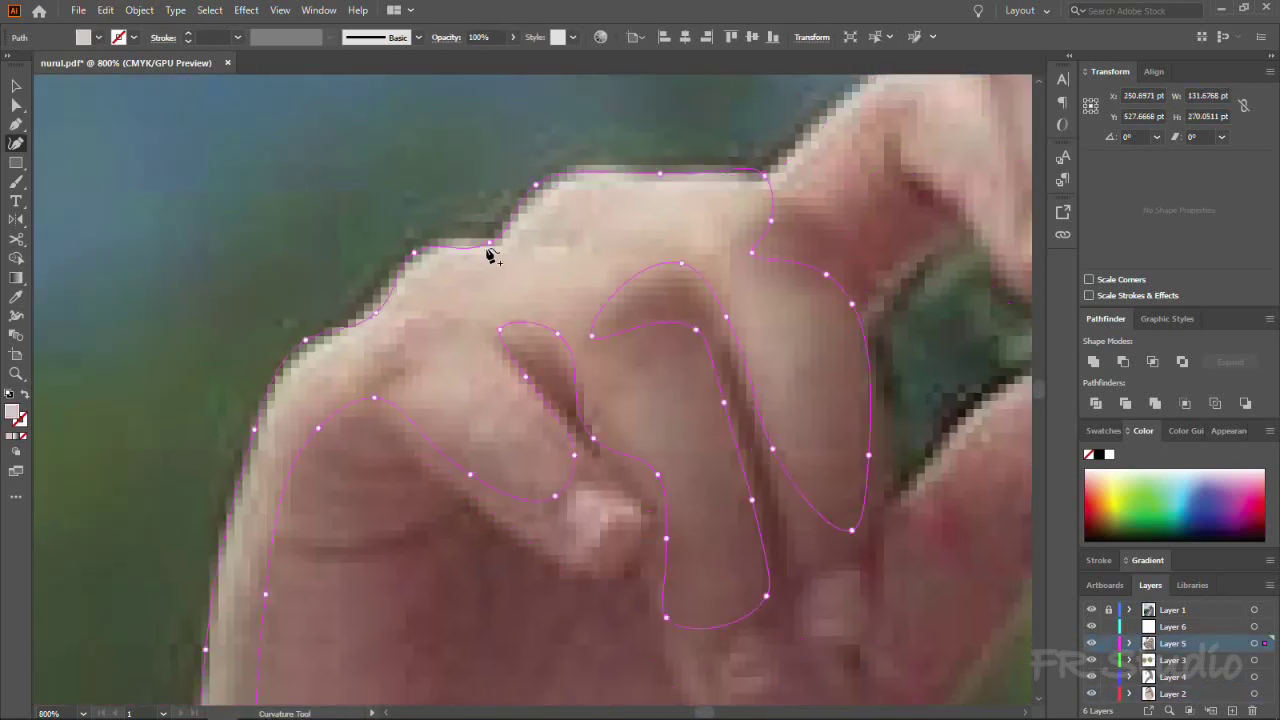
{"action": "left_click", "coordinate": [491, 254]}
{"action": "scroll", "coordinate": [428, 248], "scroll_direction": "up", "scroll_amount": 3}
{"action": "scroll", "coordinate": [296, 357], "scroll_direction": "down", "scroll_amount": 3}
{"action": "scroll", "coordinate": [457, 234], "scroll_direction": "down", "scroll_amount": 2}
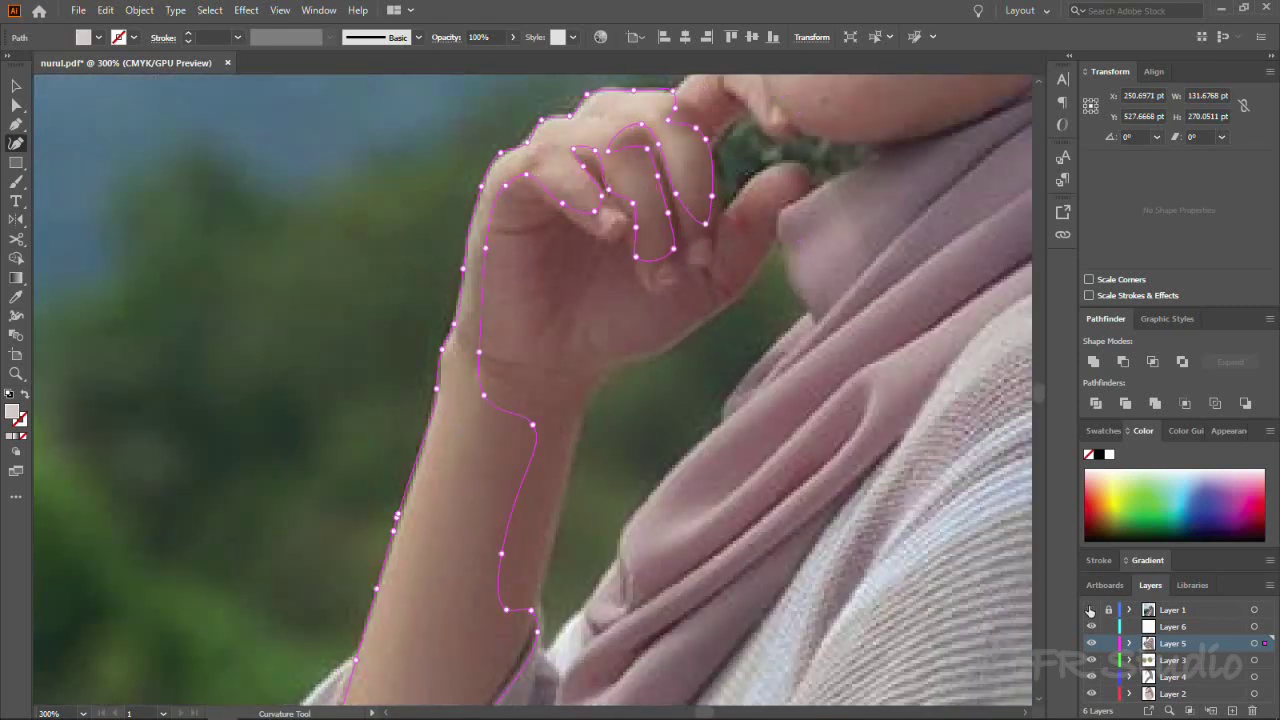
{"action": "left_click", "coordinate": [1091, 609]}
{"action": "scroll", "coordinate": [520, 250], "scroll_direction": "up", "scroll_amount": 2}
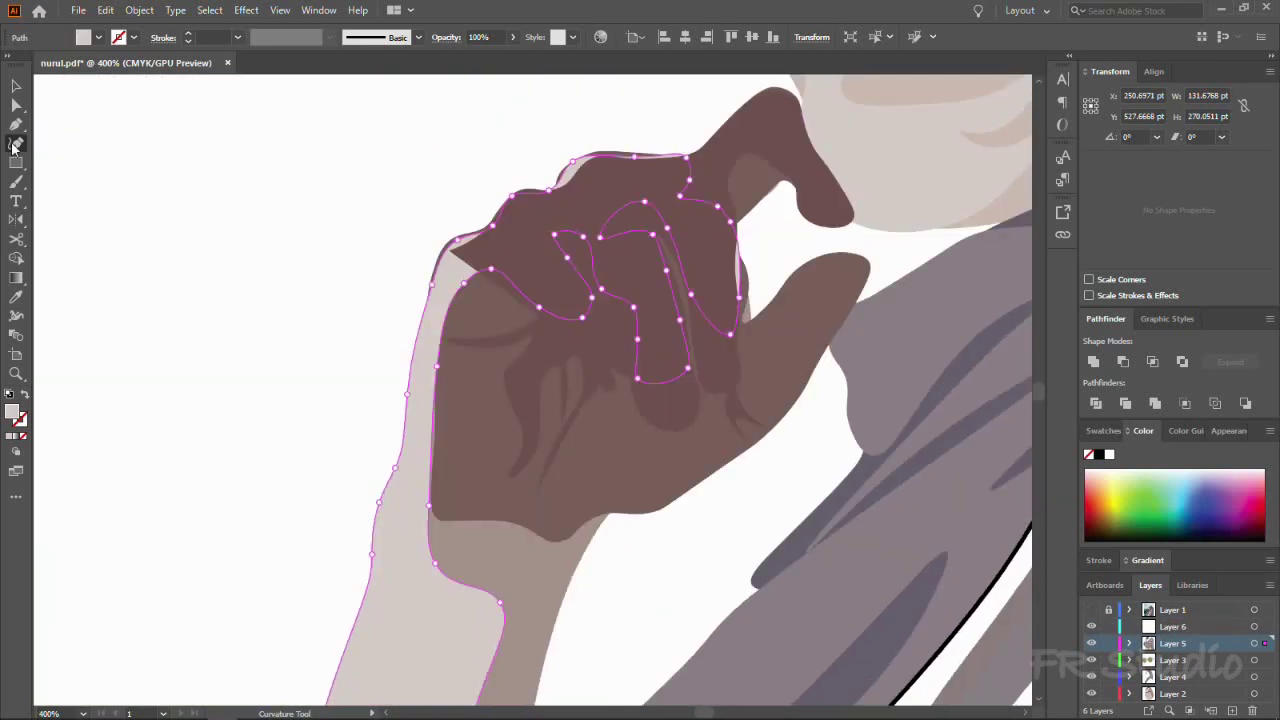
Step: Bring the traced finger shape to the front, over the brown hand
{"action": "key", "text": "v"}
{"action": "left_click", "coordinate": [414, 466], "text": "shift"}
{"action": "scroll", "coordinate": [846, 514], "scroll_direction": "down", "scroll_amount": 2}
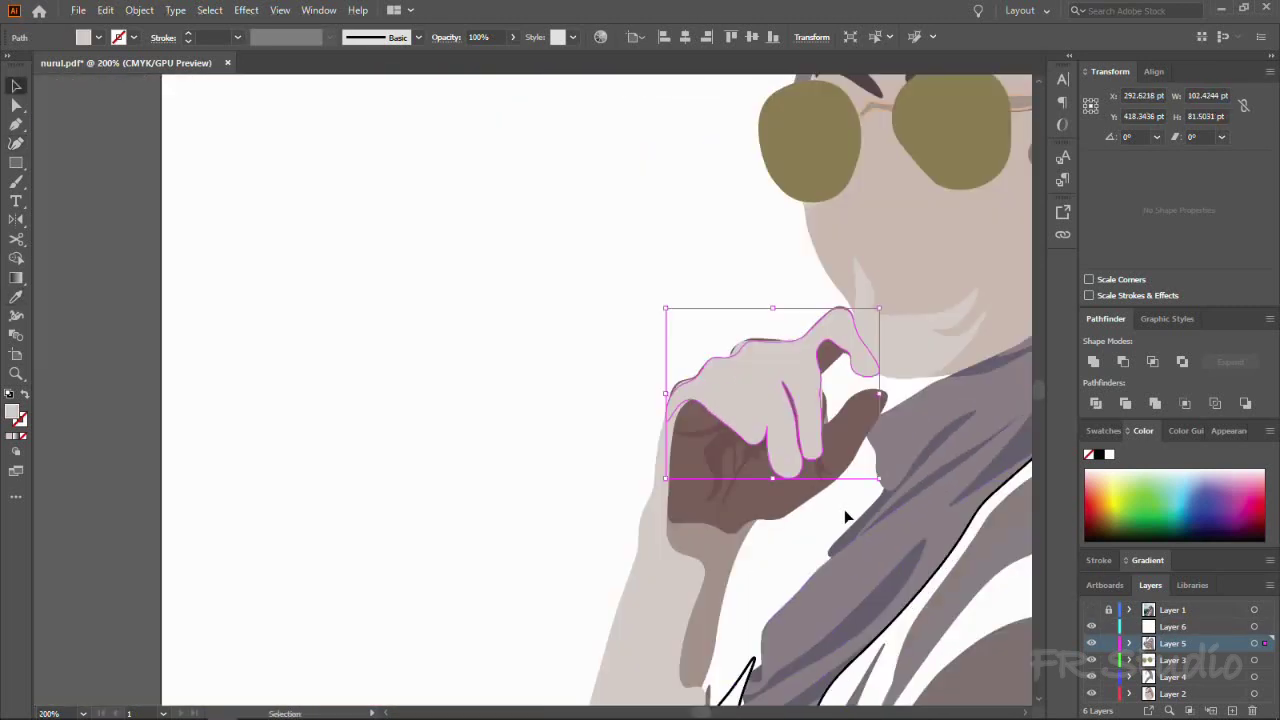
{"action": "key", "text": "ctrl+shift+bracketright"}
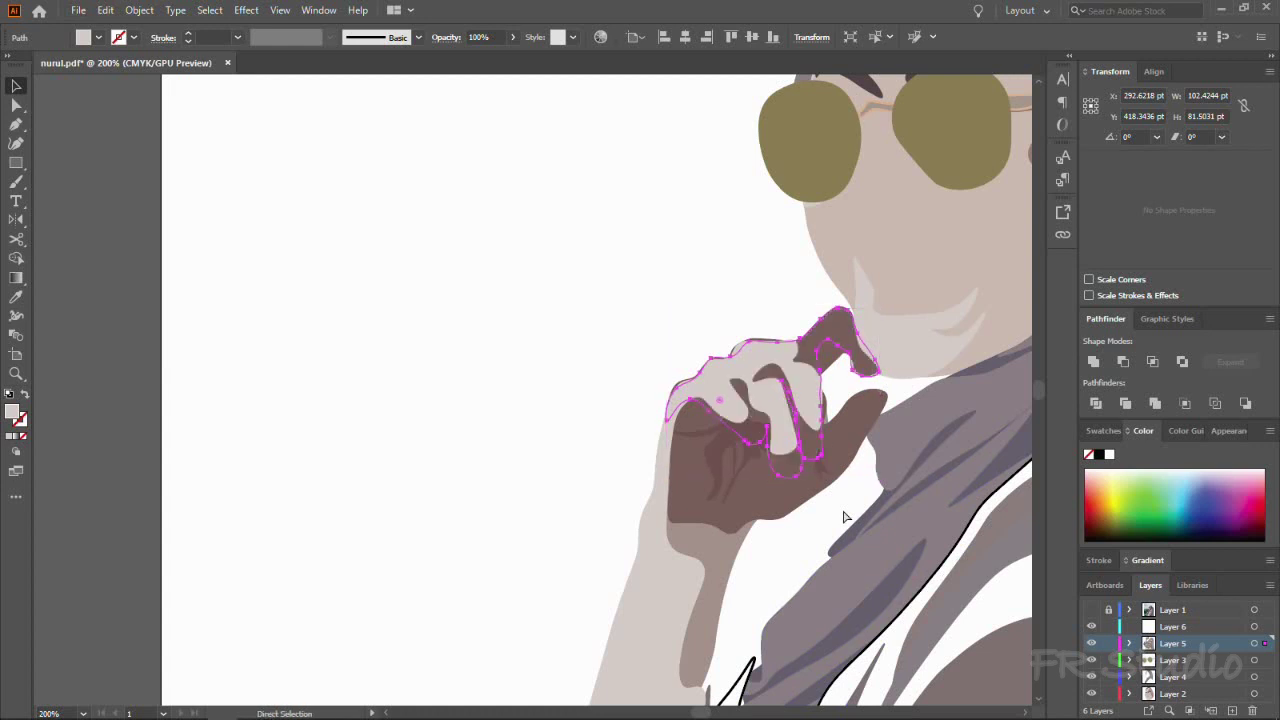
{"action": "scroll", "coordinate": [738, 291], "scroll_direction": "up", "scroll_amount": 3}
Step: Fill the finger shape with a tan skin colour sampled with the Eyedropper
{"action": "left_click", "coordinate": [1091, 609]}
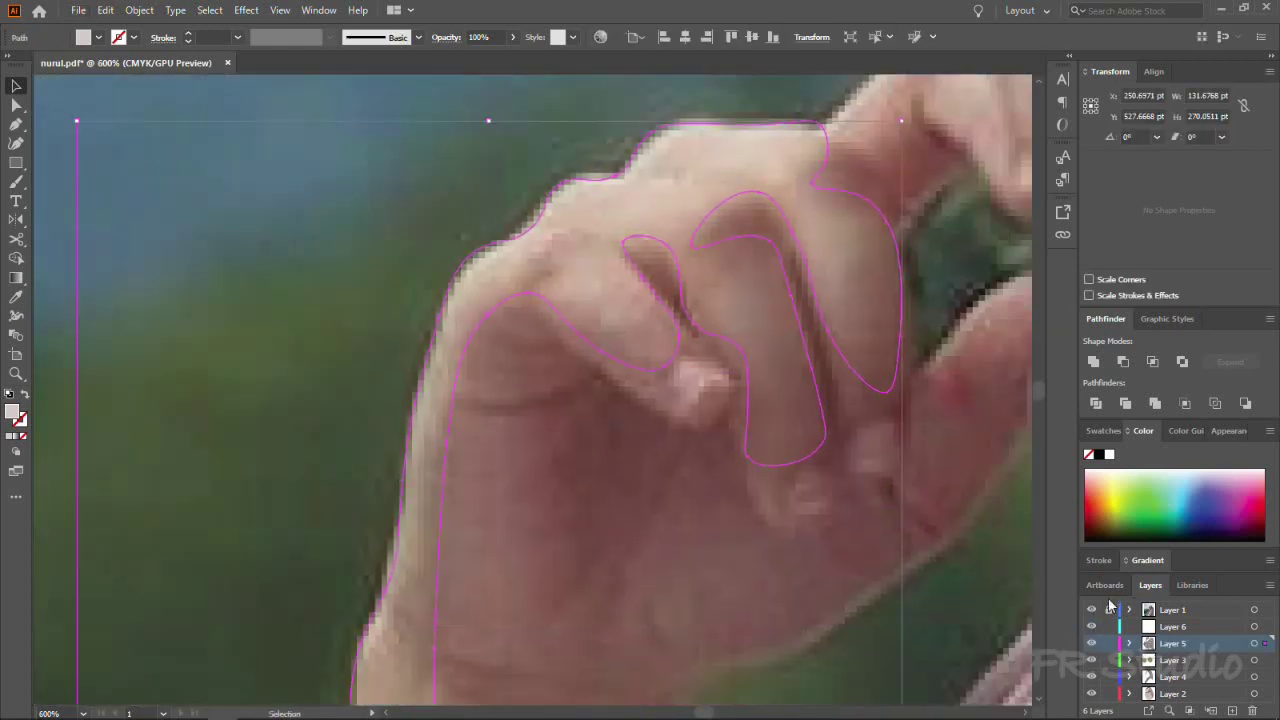
{"action": "left_click", "coordinate": [597, 360]}
{"action": "left_click", "coordinate": [1091, 609]}
{"action": "key", "text": "i"}
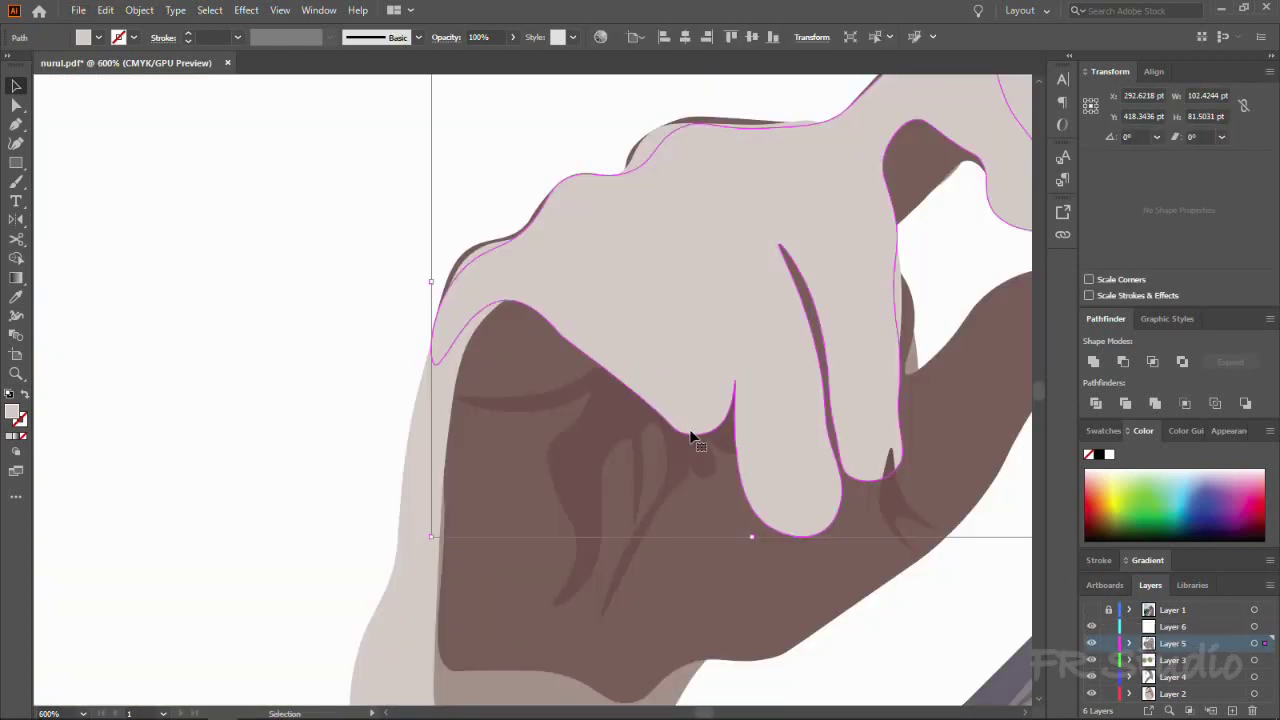
{"action": "left_click", "coordinate": [1091, 609]}
{"action": "left_click", "coordinate": [511, 287]}
{"action": "left_click", "coordinate": [1091, 609]}
{"action": "key", "text": "v"}
{"action": "scroll", "coordinate": [617, 517], "scroll_direction": "down", "scroll_amount": 3}
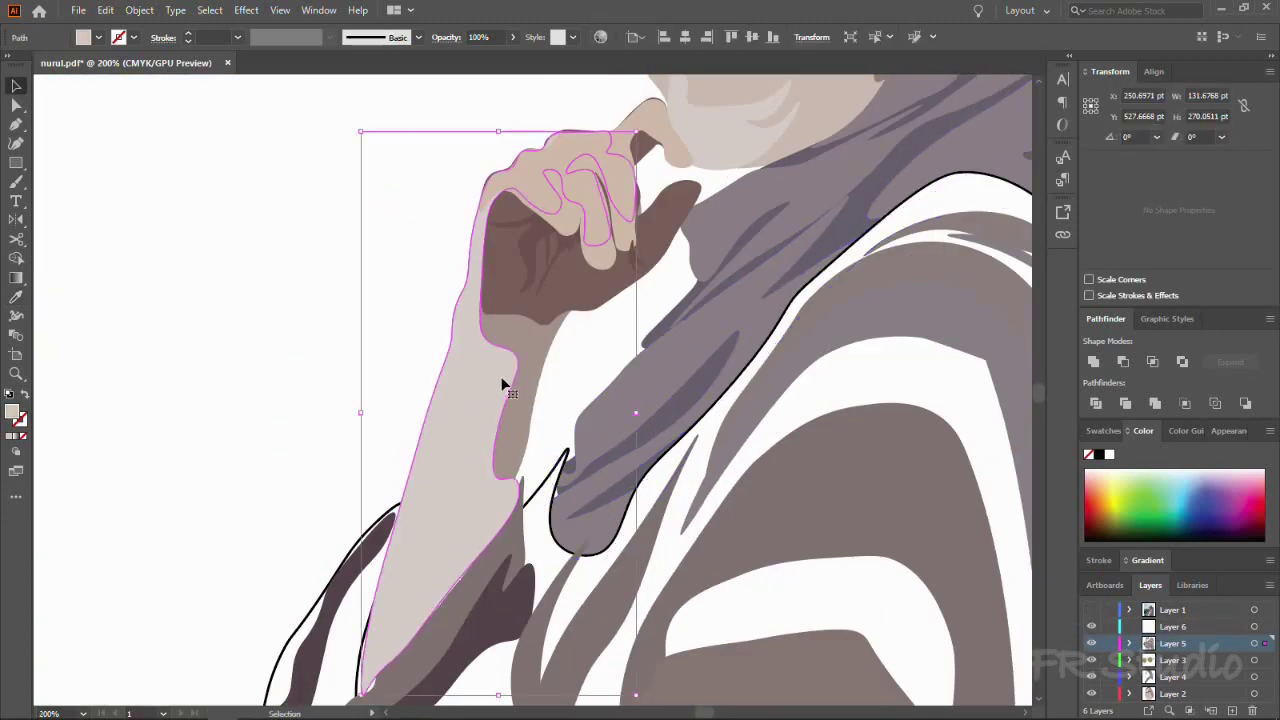
{"action": "key", "text": "ctrl+shift+a"}
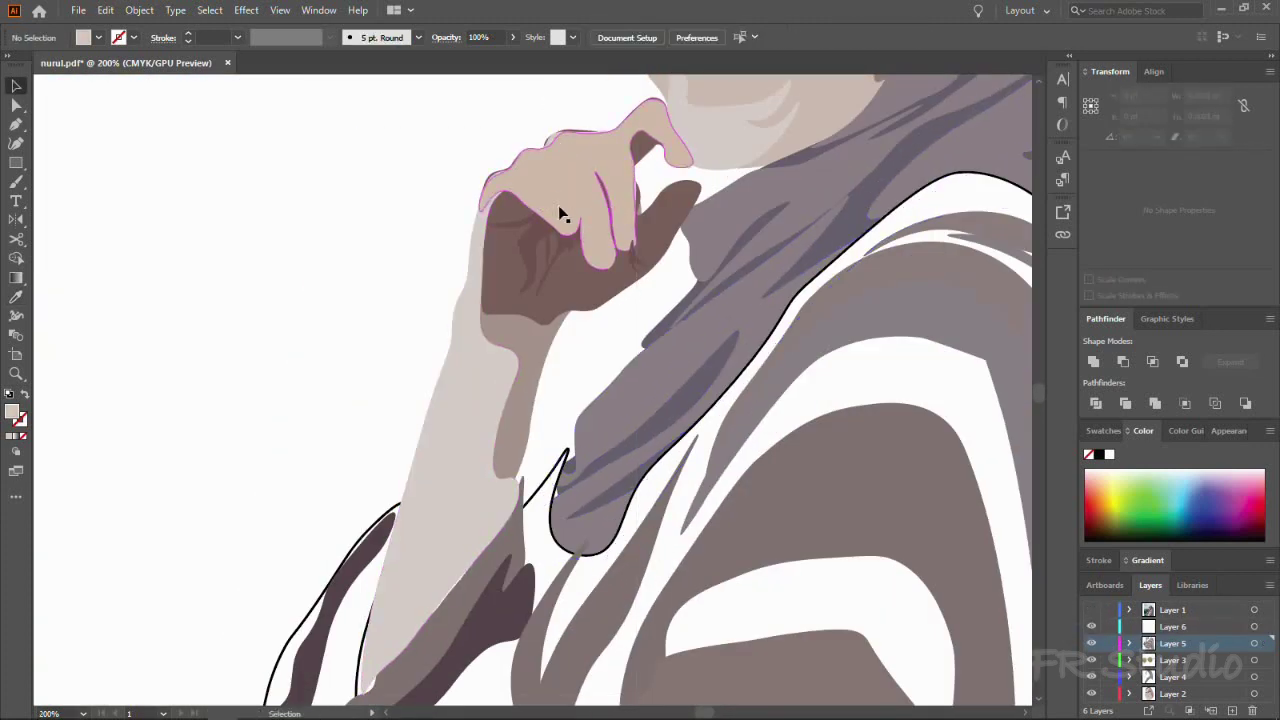
Step: Fill the arm with the tan skin colour using the Eyedropper
{"action": "left_click", "coordinate": [480, 386]}
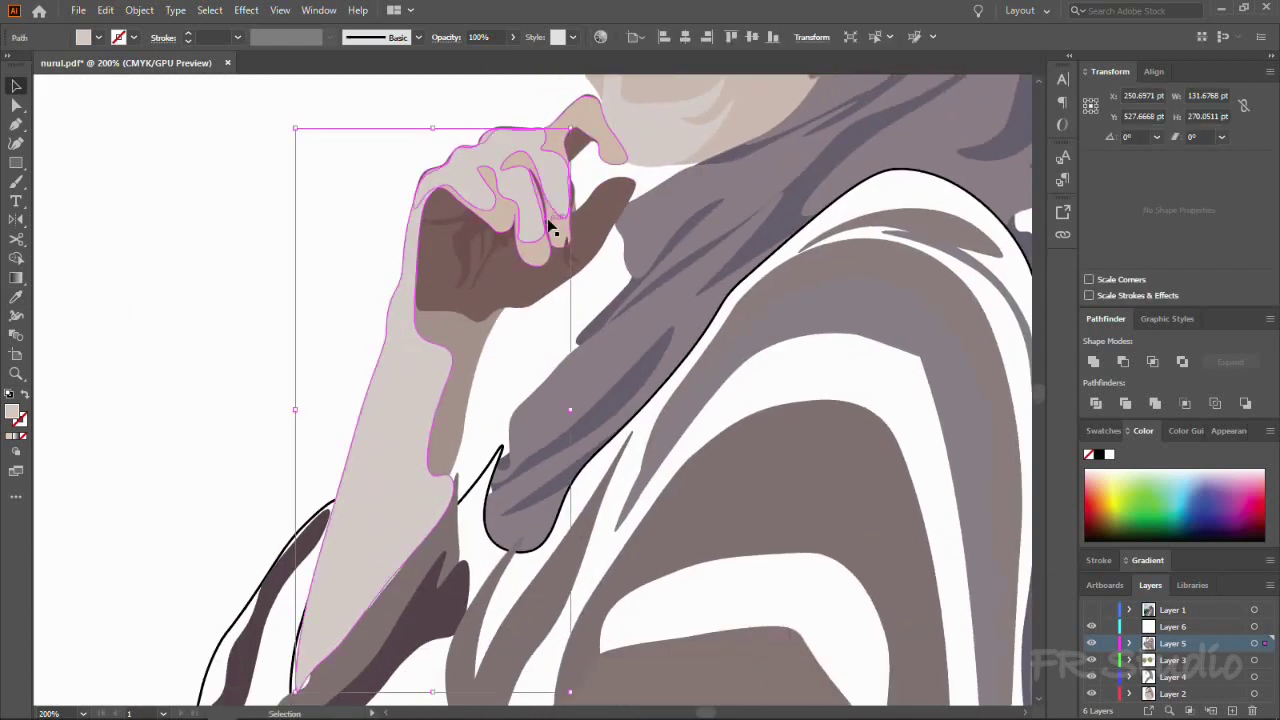
{"action": "key", "text": "i"}
{"action": "left_click", "coordinate": [551, 228]}
{"action": "key", "text": "v"}
Step: Select the hand shape and check its fill in the Color Picker
{"action": "left_click", "coordinate": [490, 180]}
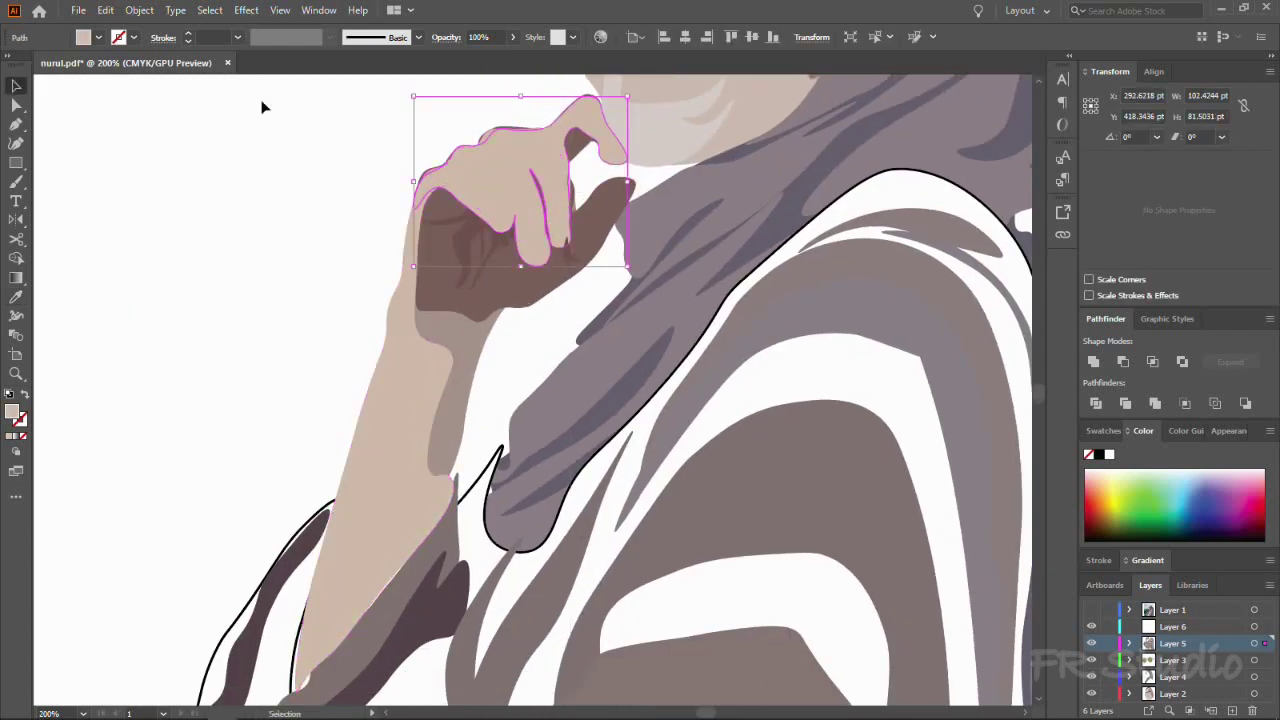
{"action": "double_click", "coordinate": [12, 412]}
{"action": "key", "text": "Return"}
{"action": "scroll", "coordinate": [507, 294], "scroll_direction": "up", "scroll_amount": 3}
{"action": "double_click", "coordinate": [12, 412]}
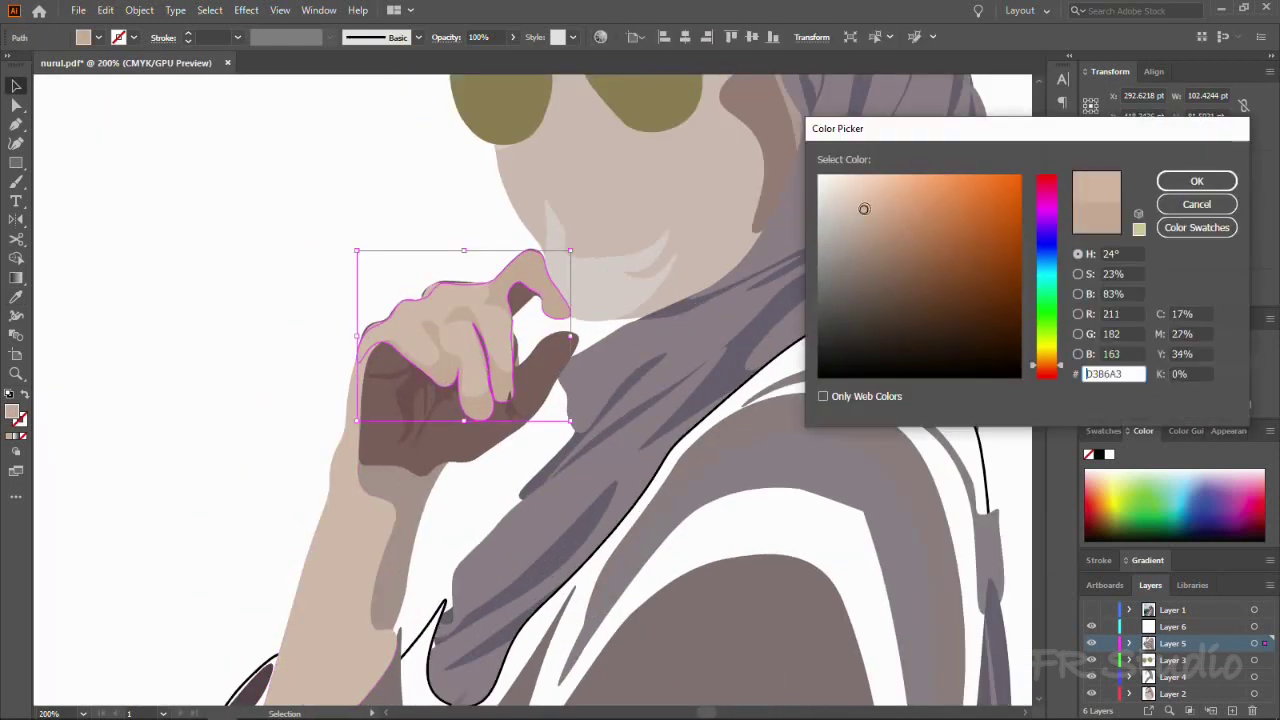
{"action": "key", "text": "Return"}
{"action": "double_click", "coordinate": [12, 412]}
{"action": "key", "text": "Return"}
{"action": "scroll", "coordinate": [323, 305], "scroll_direction": "left", "scroll_amount": 3}
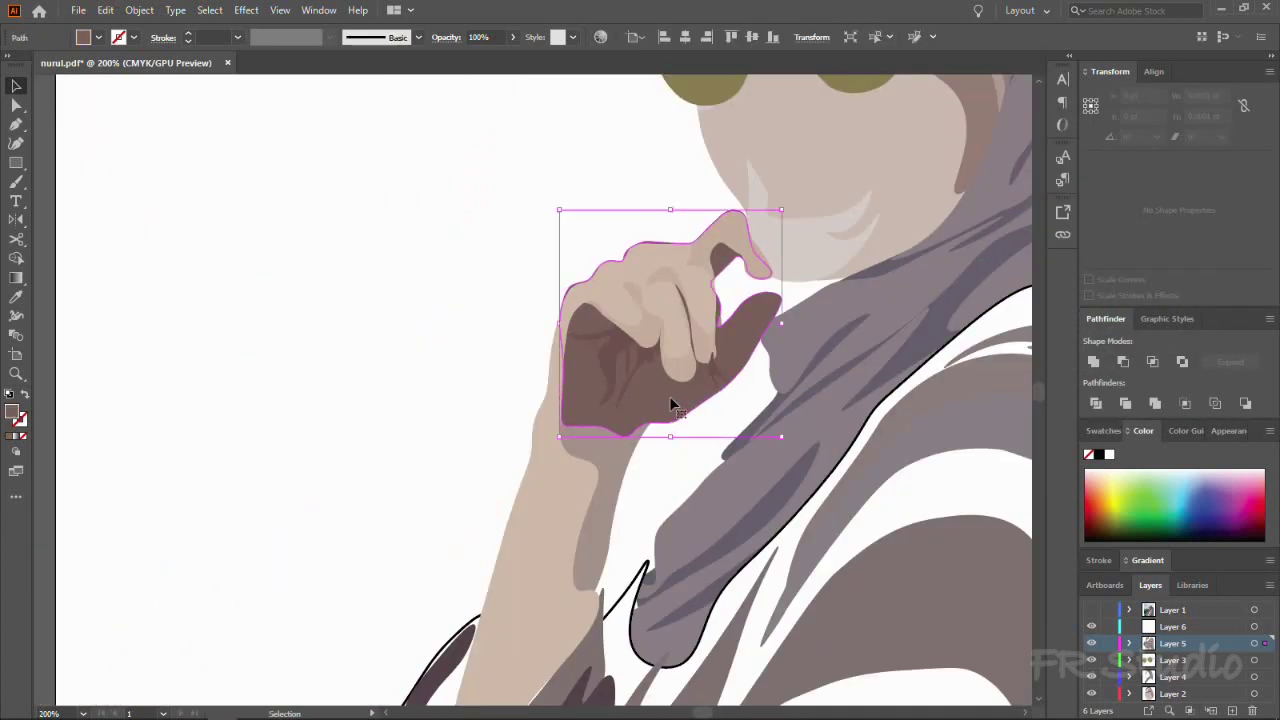
Step: Give the brown hand shape a lighter tan fill from the Color Picker
{"action": "key", "text": "i"}
{"action": "left_click", "coordinate": [600, 557]}
{"action": "double_click", "coordinate": [12, 412]}
{"action": "left_click", "coordinate": [1181, 171]}
{"action": "double_click", "coordinate": [12, 412]}
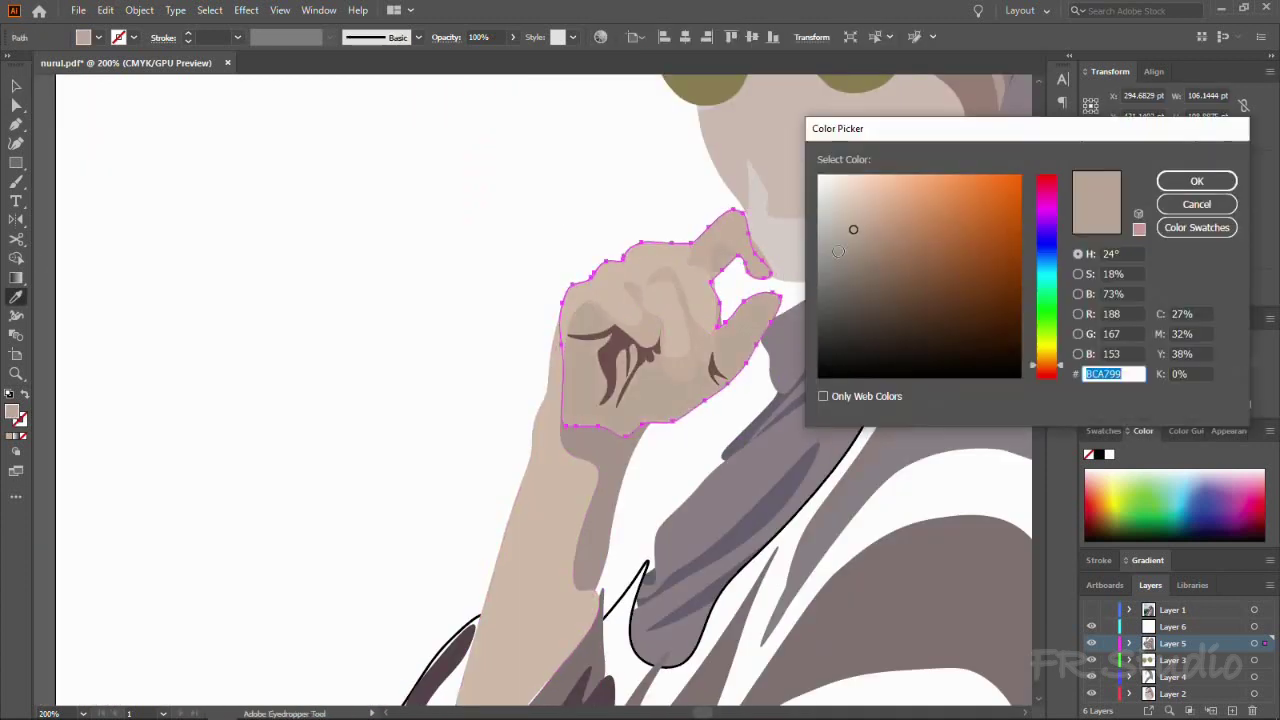
{"action": "left_click", "coordinate": [1181, 174]}
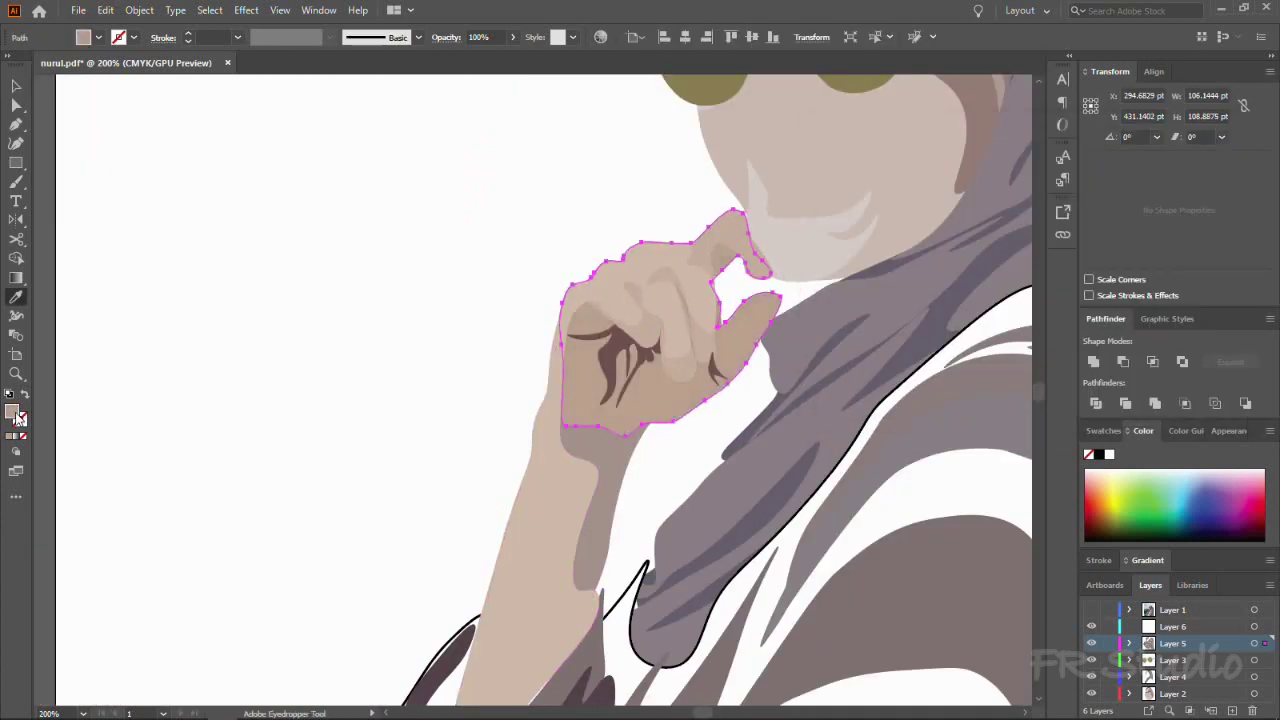
{"action": "key", "text": "Return"}
Step: Reselect the arm shape, sample its colour and fit the artwork in view
{"action": "key", "text": "v"}
{"action": "left_click", "coordinate": [600, 380]}
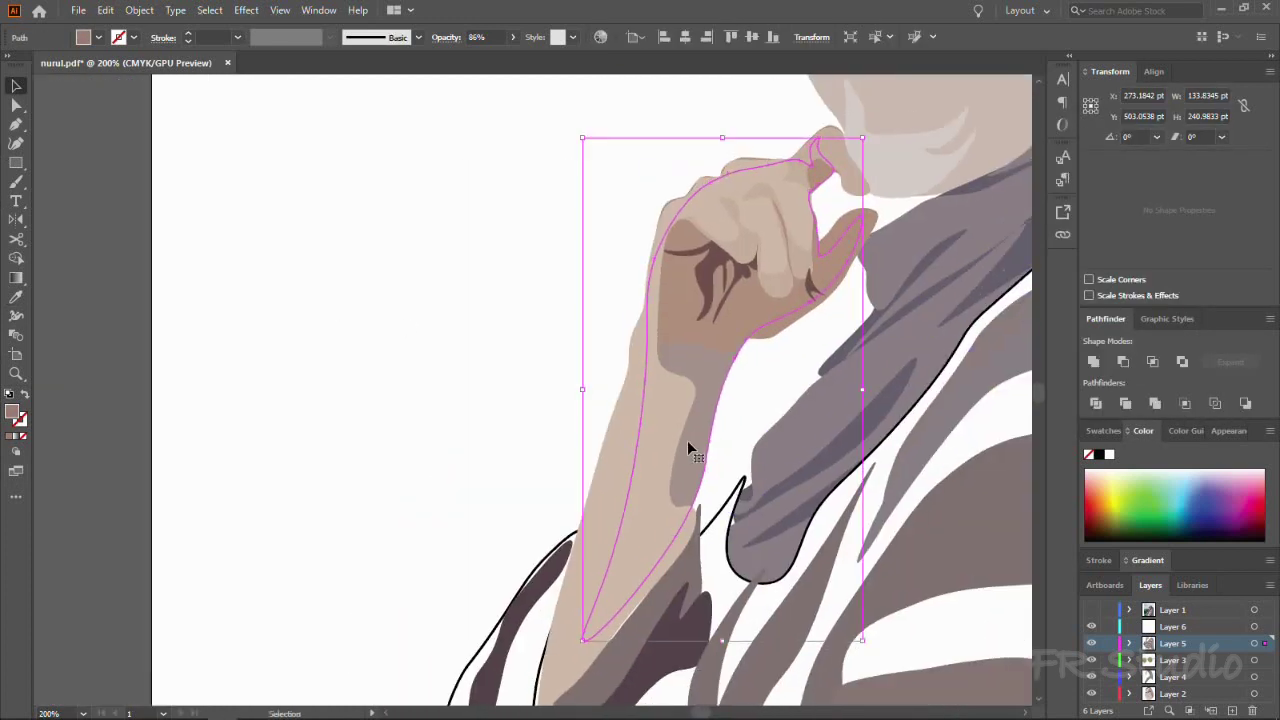
{"action": "key", "text": "i"}
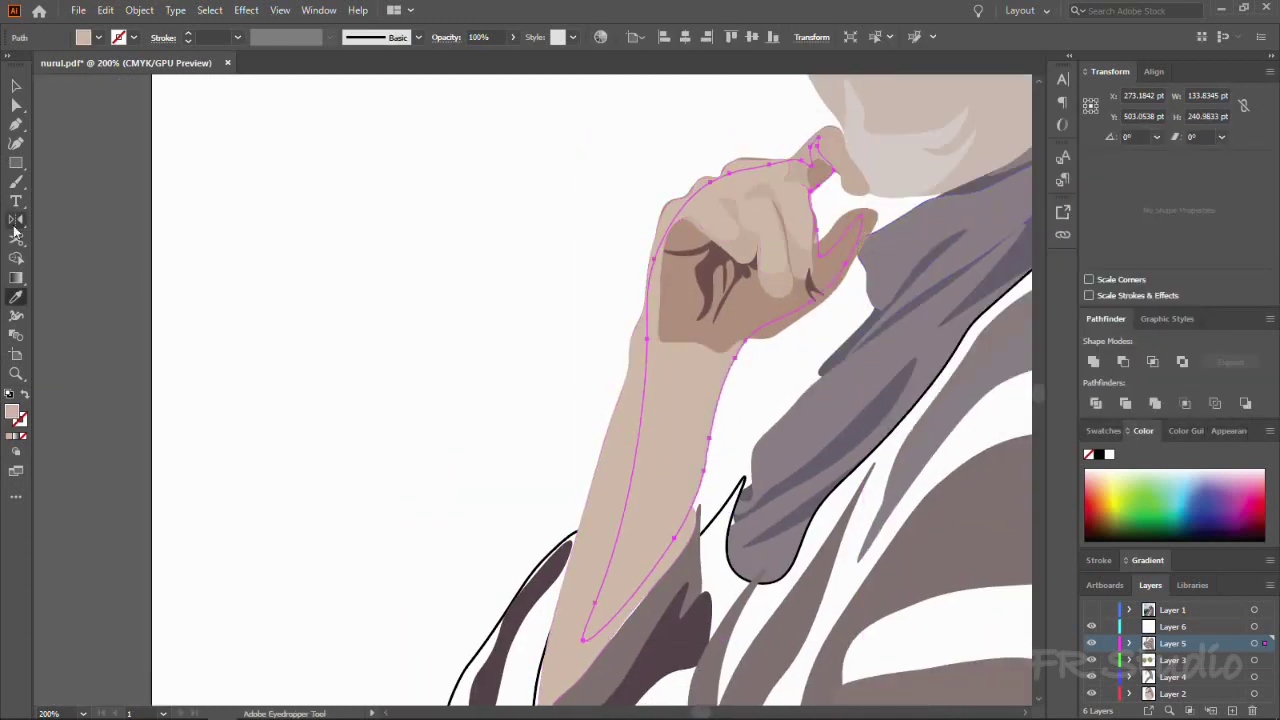
{"action": "key", "text": "Return"}
{"action": "key", "text": "ctrl+0"}
{"action": "scroll", "coordinate": [544, 334], "scroll_direction": "up", "scroll_amount": 5}
{"action": "key", "text": "v"}
Step: Give the finger shape a darker brown fill in the Color Picker
{"action": "left_click", "coordinate": [591, 223]}
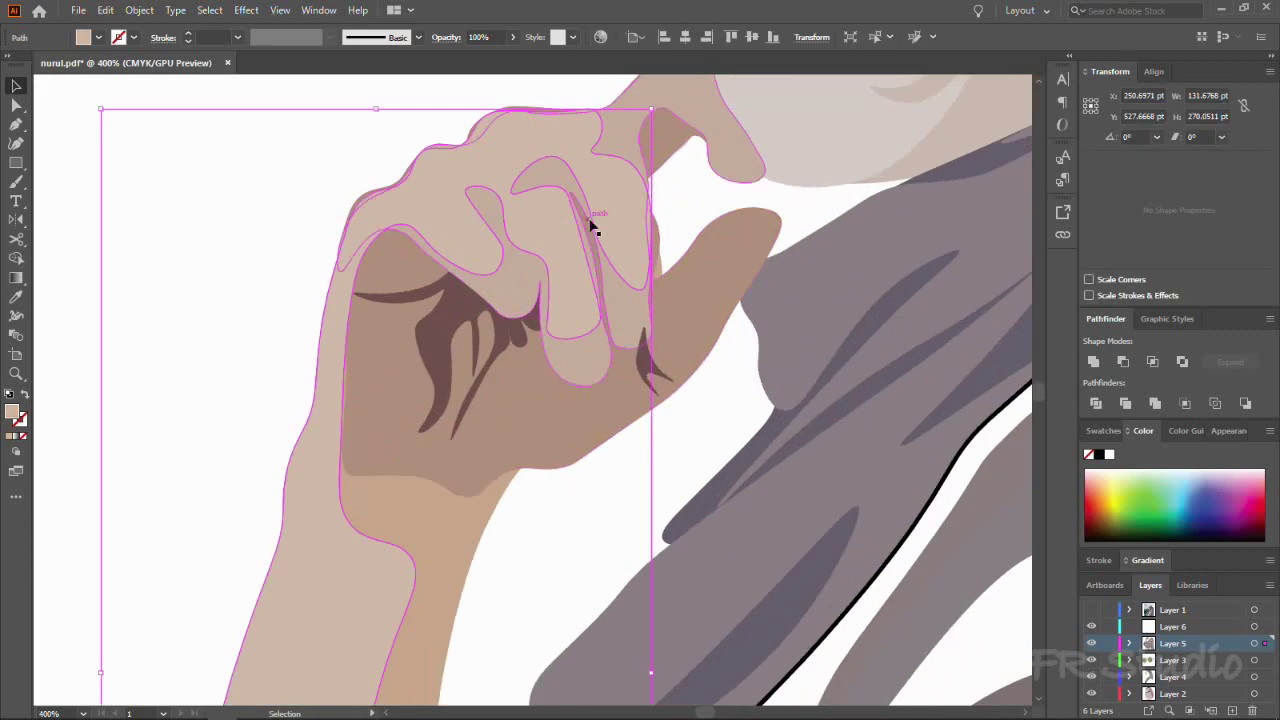
{"action": "double_click", "coordinate": [13, 410]}
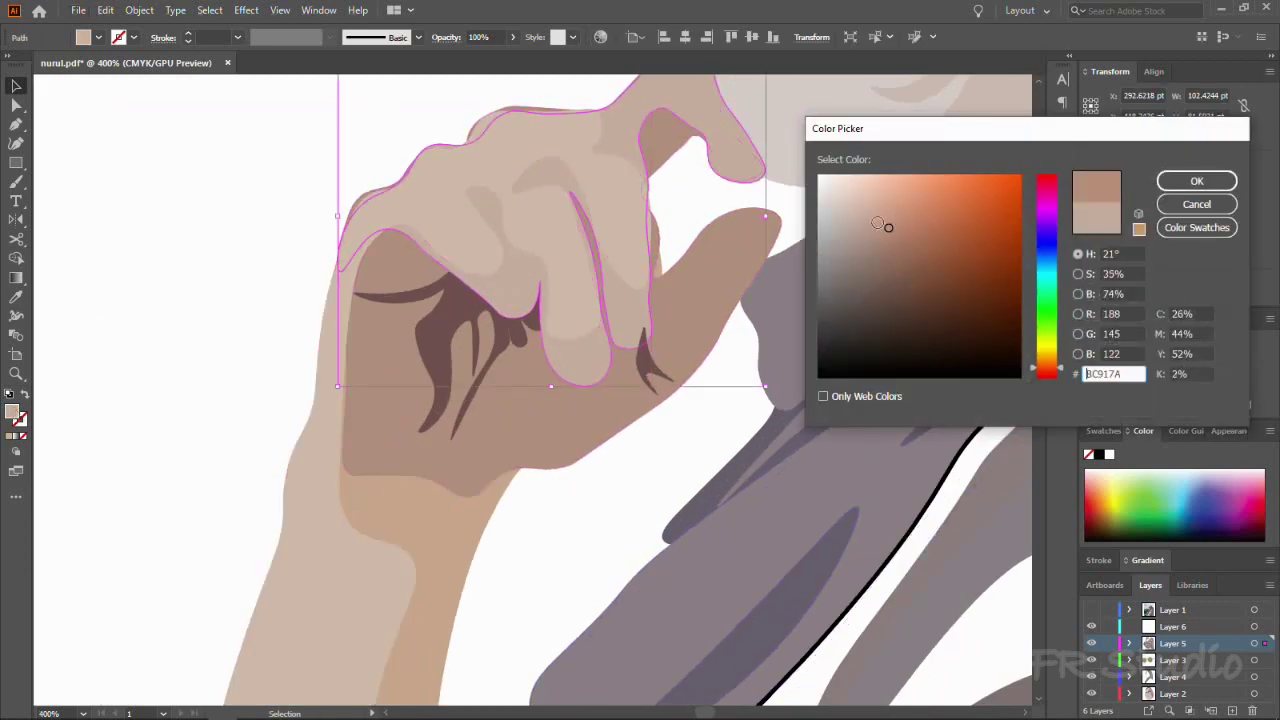
{"action": "left_click", "coordinate": [1194, 178]}
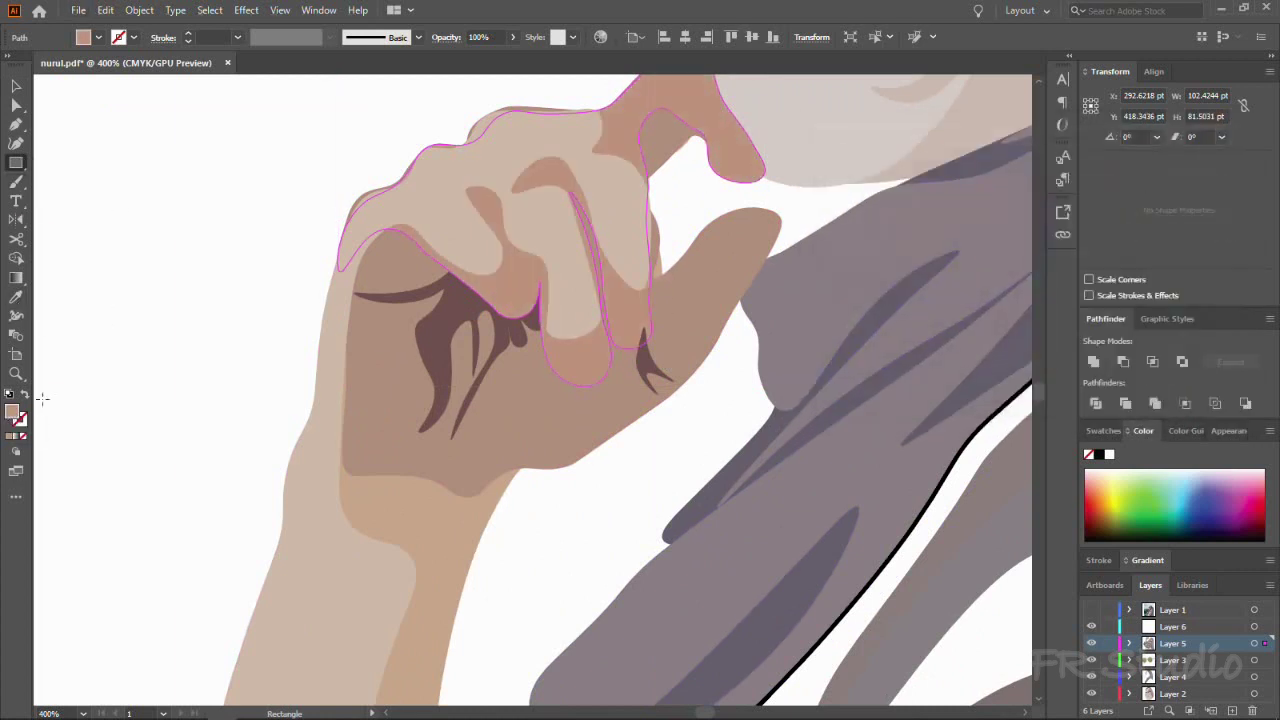
{"action": "left_click", "coordinate": [1197, 181]}
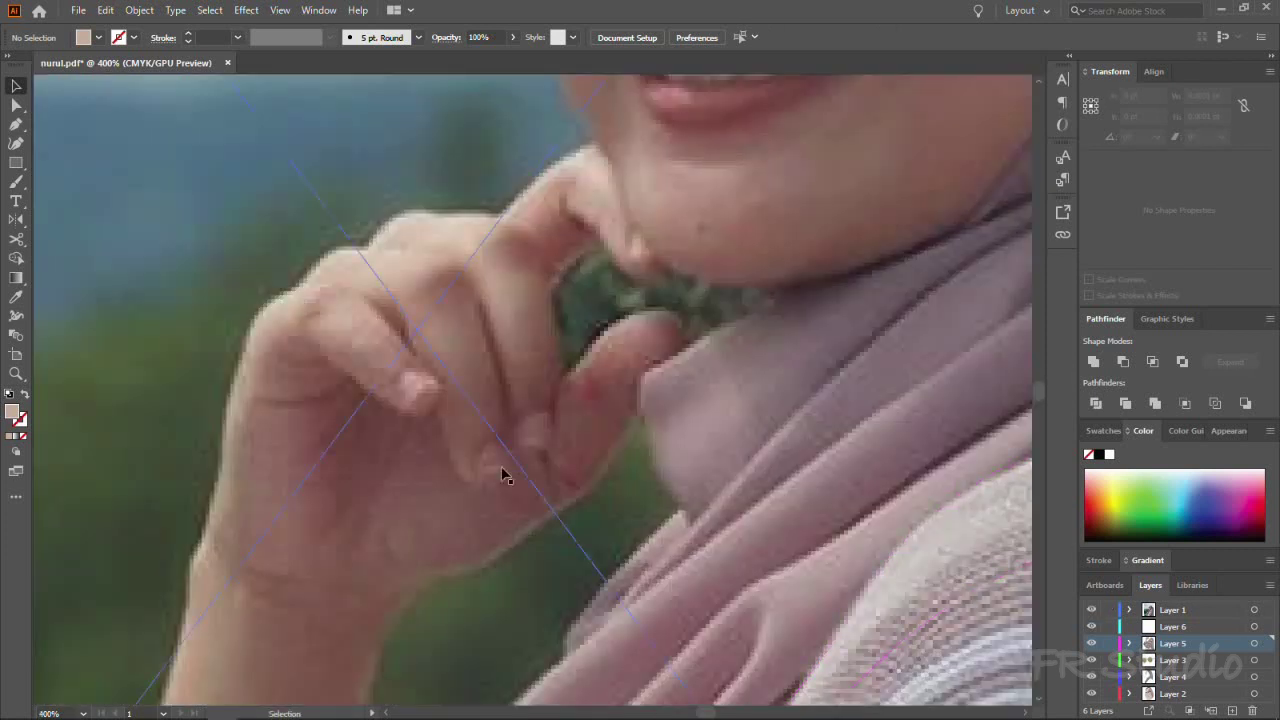
Step: Trace the fingernail outlines with the Curvature Tool, zooming in for precision
{"action": "key", "text": "shift+grave"}
{"action": "left_click", "coordinate": [483, 470]}
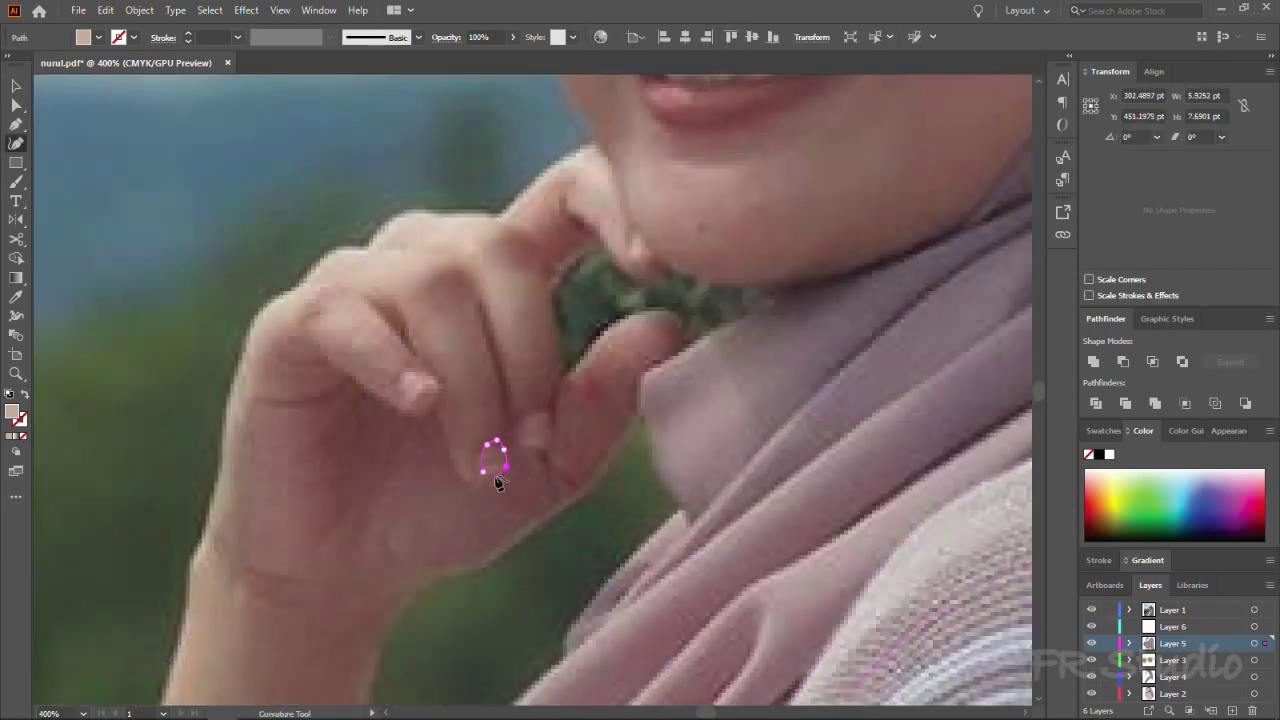
{"action": "left_click", "coordinate": [411, 403]}
{"action": "key", "text": "ctrl+equal"}
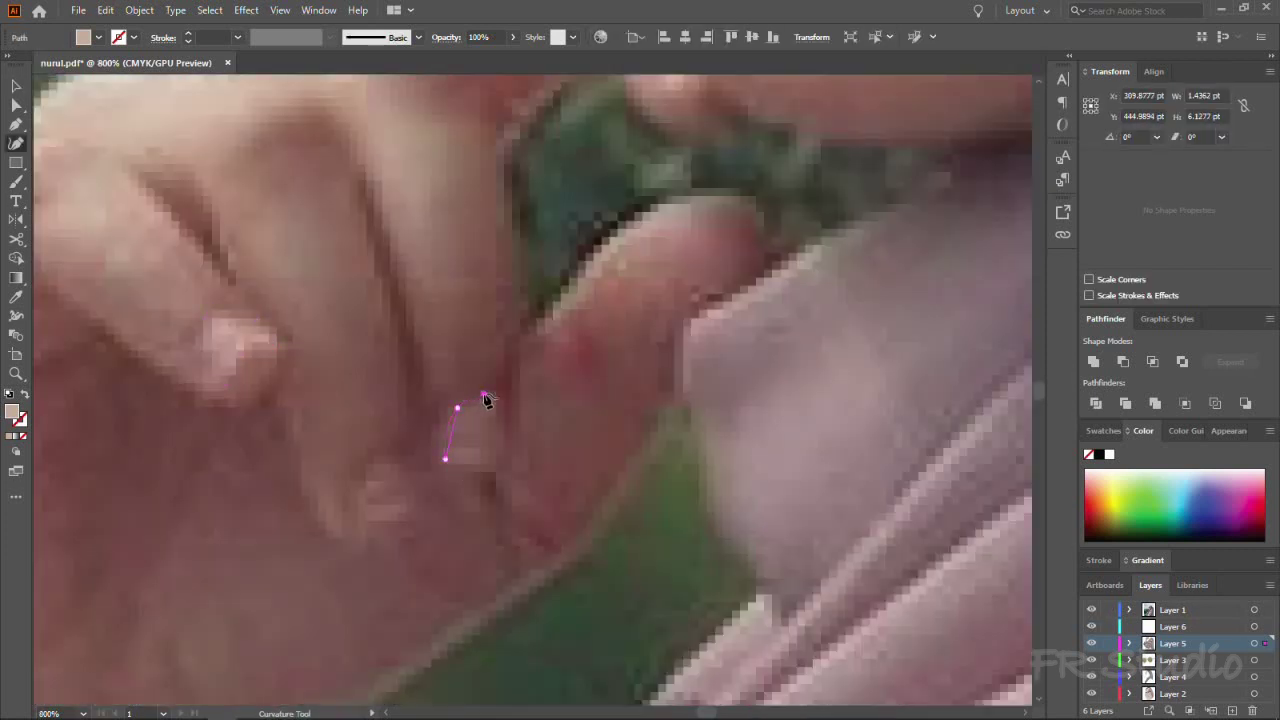
{"action": "scroll", "coordinate": [343, 557], "scroll_direction": "down", "scroll_amount": 5}
{"action": "scroll", "coordinate": [386, 449], "scroll_direction": "up", "scroll_amount": 3}
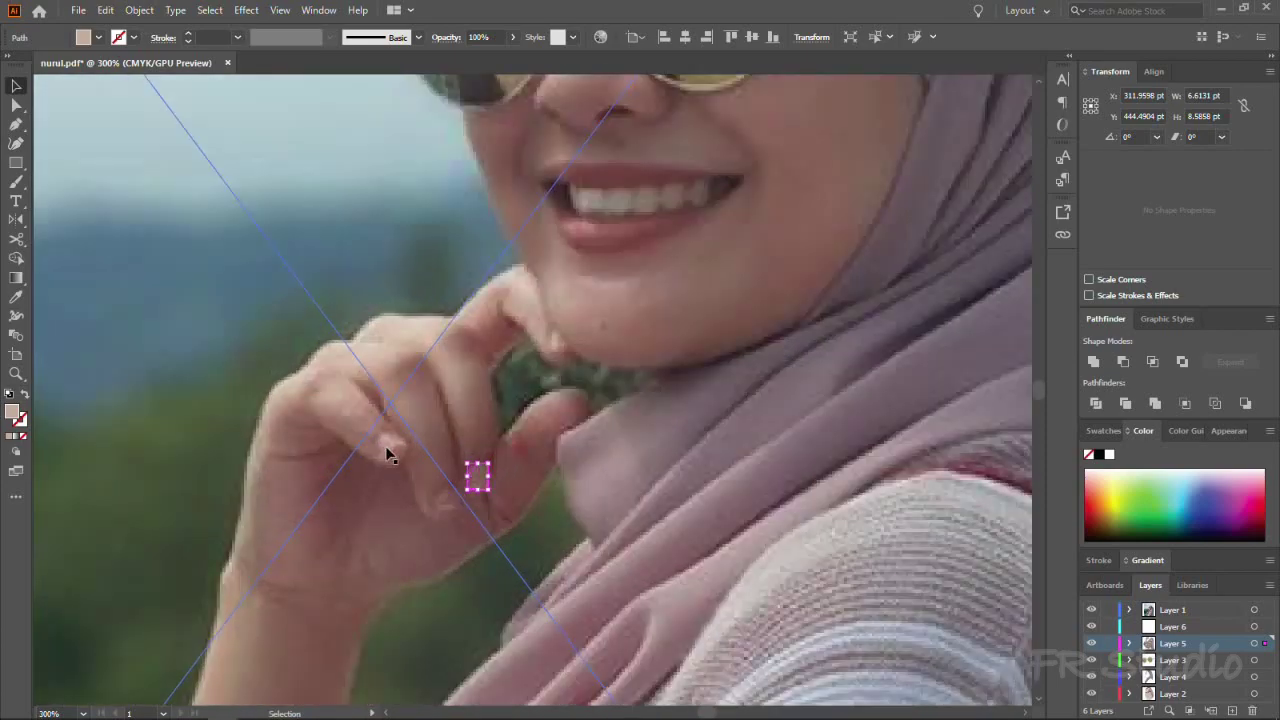
{"action": "key", "text": "v"}
{"action": "left_click", "coordinate": [1090, 610]}
Step: Fill the three selected fingernail shapes white using the Color Picker
{"action": "left_click_drag", "start_coordinate": [370, 420], "coordinate": [479, 489]}
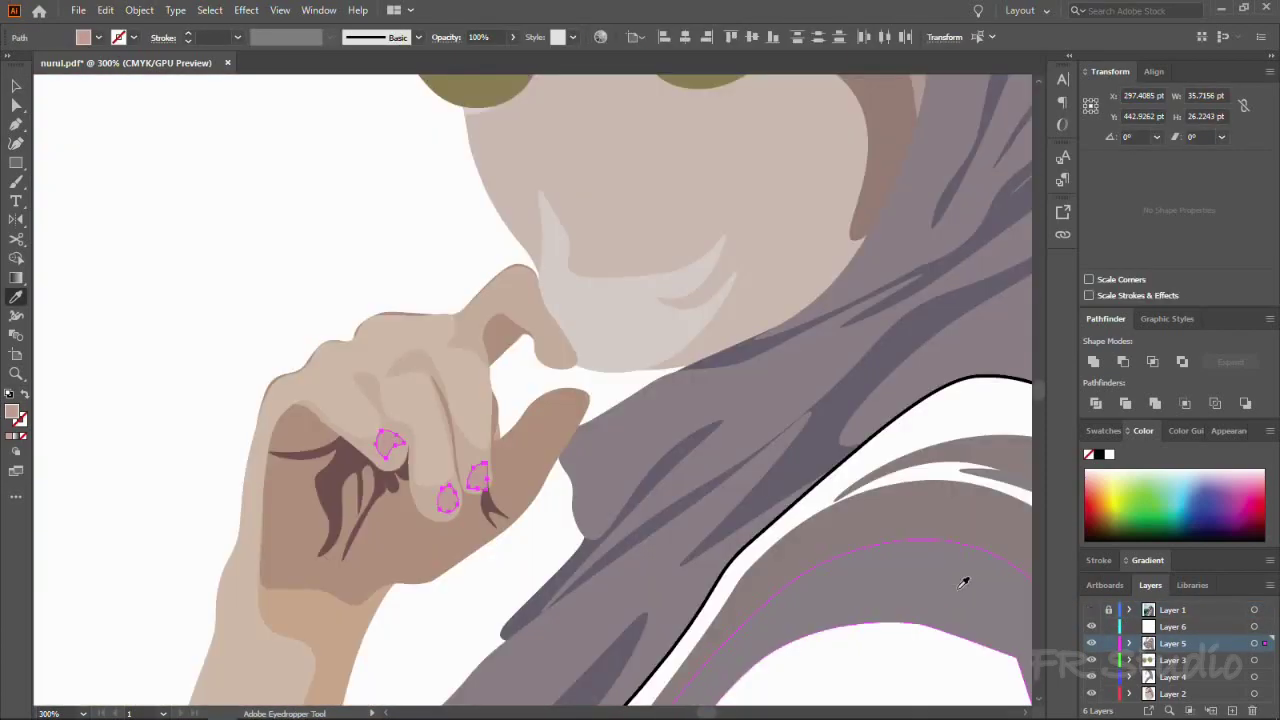
{"action": "key", "text": "i"}
{"action": "left_click", "coordinate": [1091, 610]}
{"action": "double_click", "coordinate": [12, 412]}
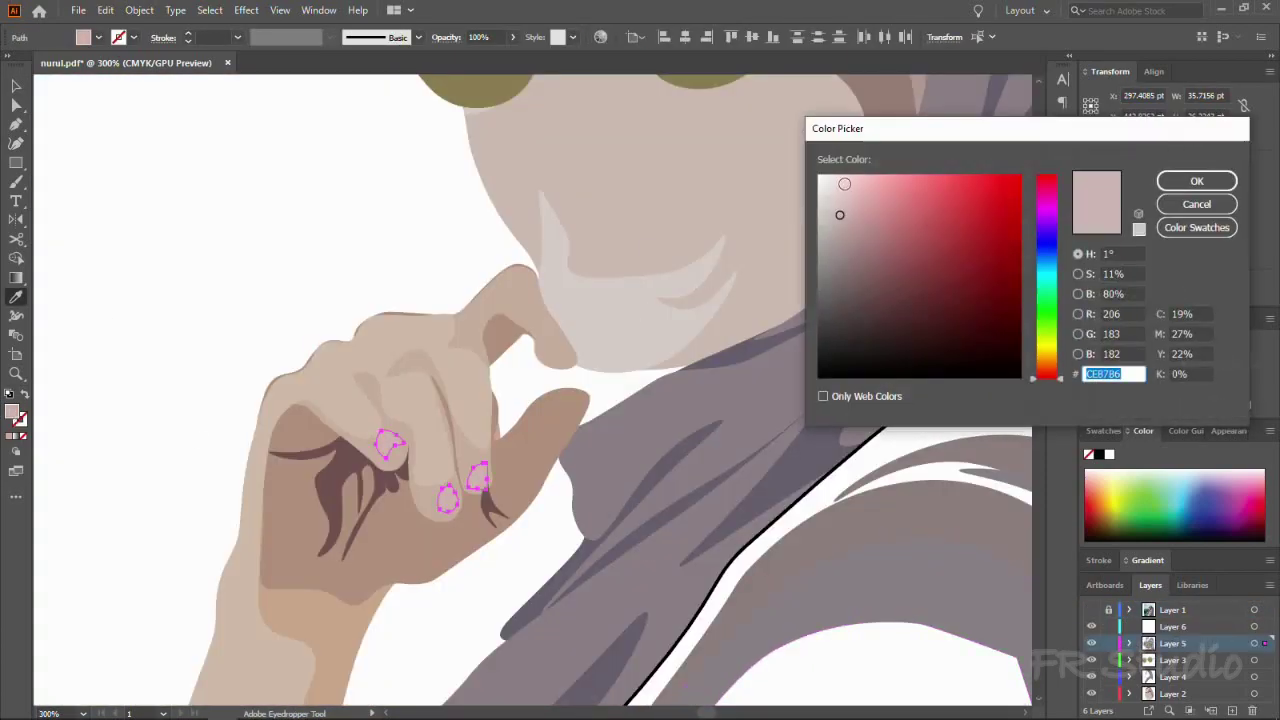
{"action": "left_click", "coordinate": [1194, 177]}
{"action": "key", "text": "v"}
{"action": "key", "text": "ctrl+shift+a"}
{"action": "key", "text": "ctrl+minus"}
{"action": "key", "text": "ctrl+minus"}
{"action": "key", "text": "ctrl+minus"}
{"action": "key", "text": "ctrl+minus"}
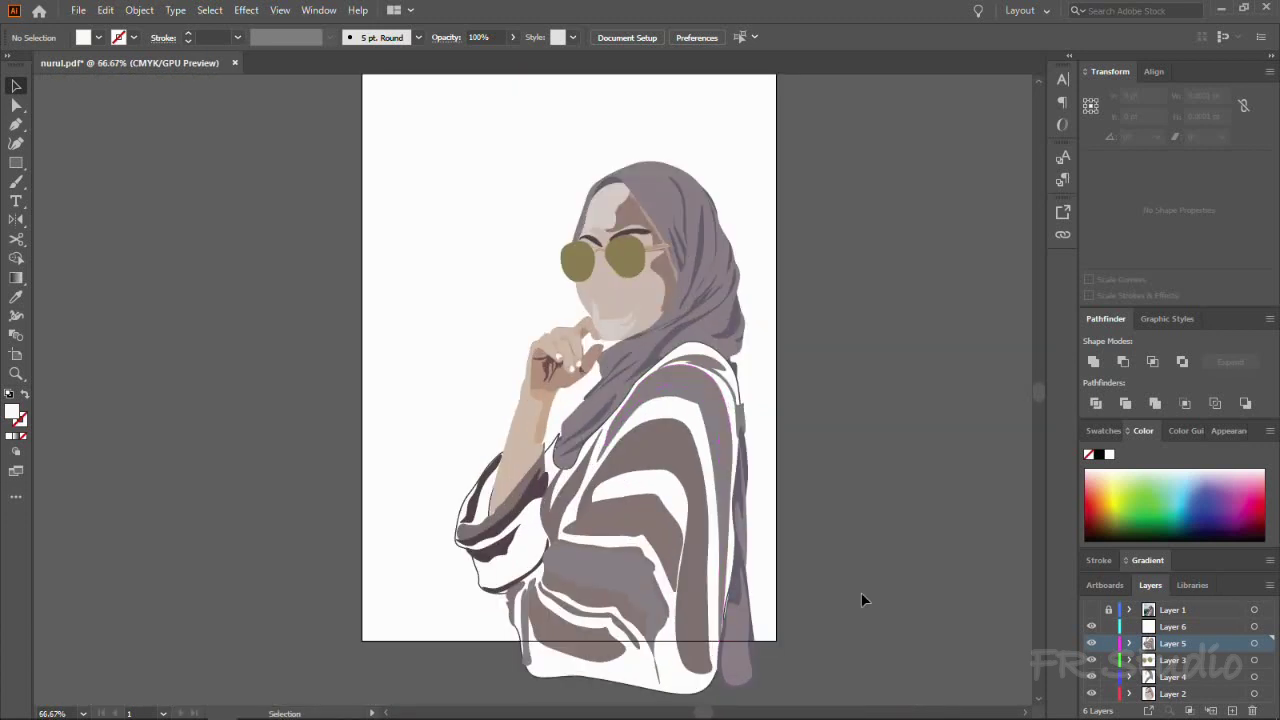
{"action": "key", "text": "ctrl+plus"}
{"action": "key", "text": "ctrl+plus"}
{"action": "key", "text": "ctrl+plus"}
{"action": "left_click", "coordinate": [1091, 610]}
Step: Trace the upper lip outline over the photo with the Curvature tool
{"action": "key", "text": "shift+grave"}
{"action": "left_click", "coordinate": [370, 432]}
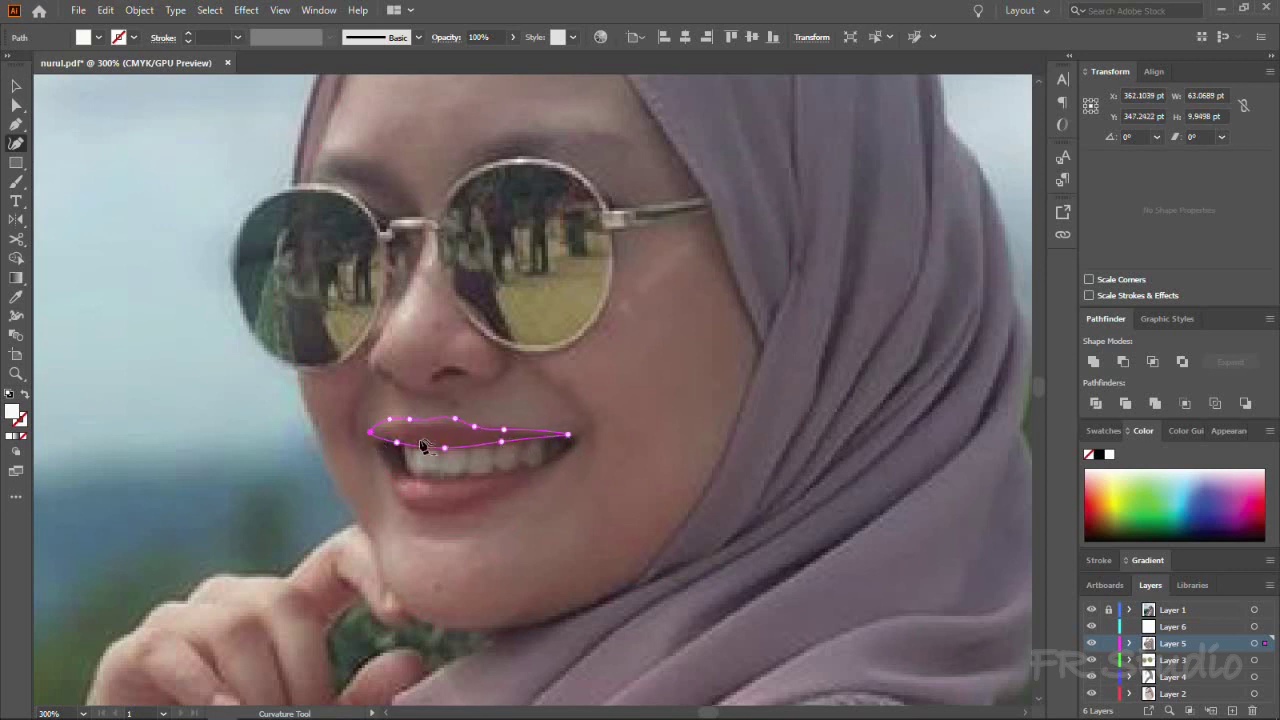
{"action": "key", "text": "ctrl+plus"}
{"action": "key", "text": "ctrl+plus"}
{"action": "key", "text": "ctrl+plus"}
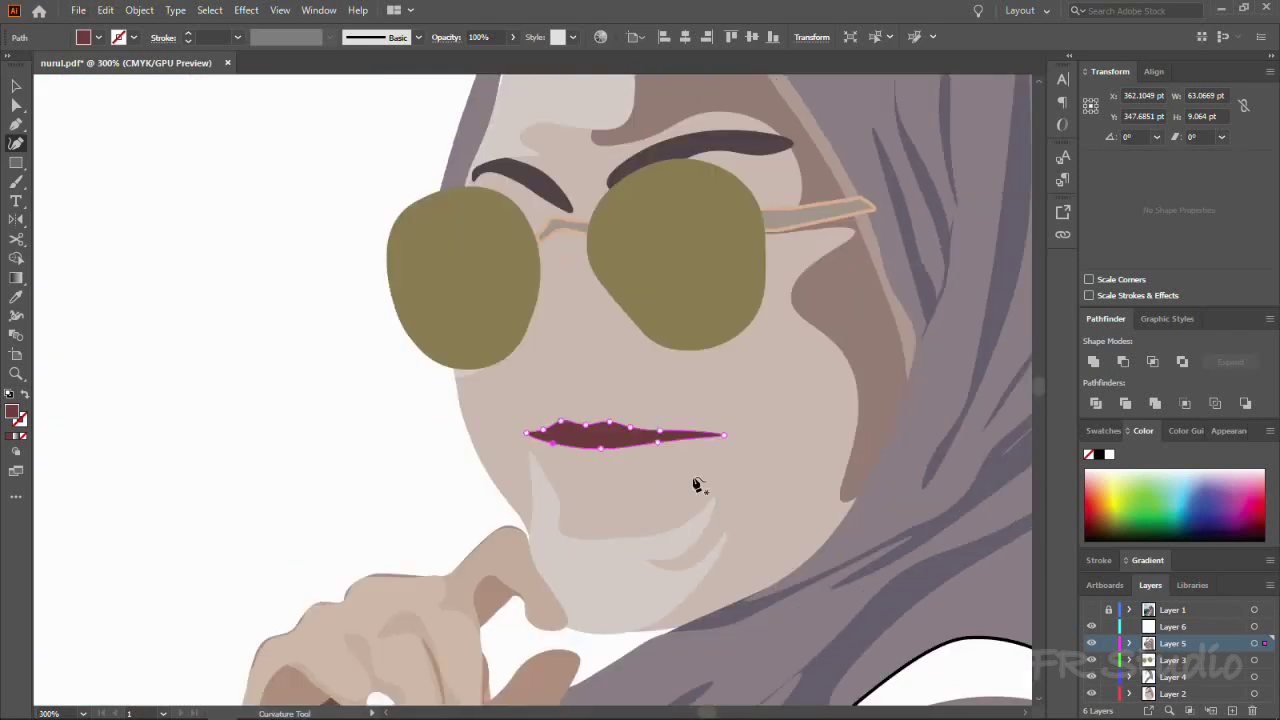
Step: Trace and close the lower lip outline from its corner around the mouth
{"action": "key", "text": "ctrl+plus"}
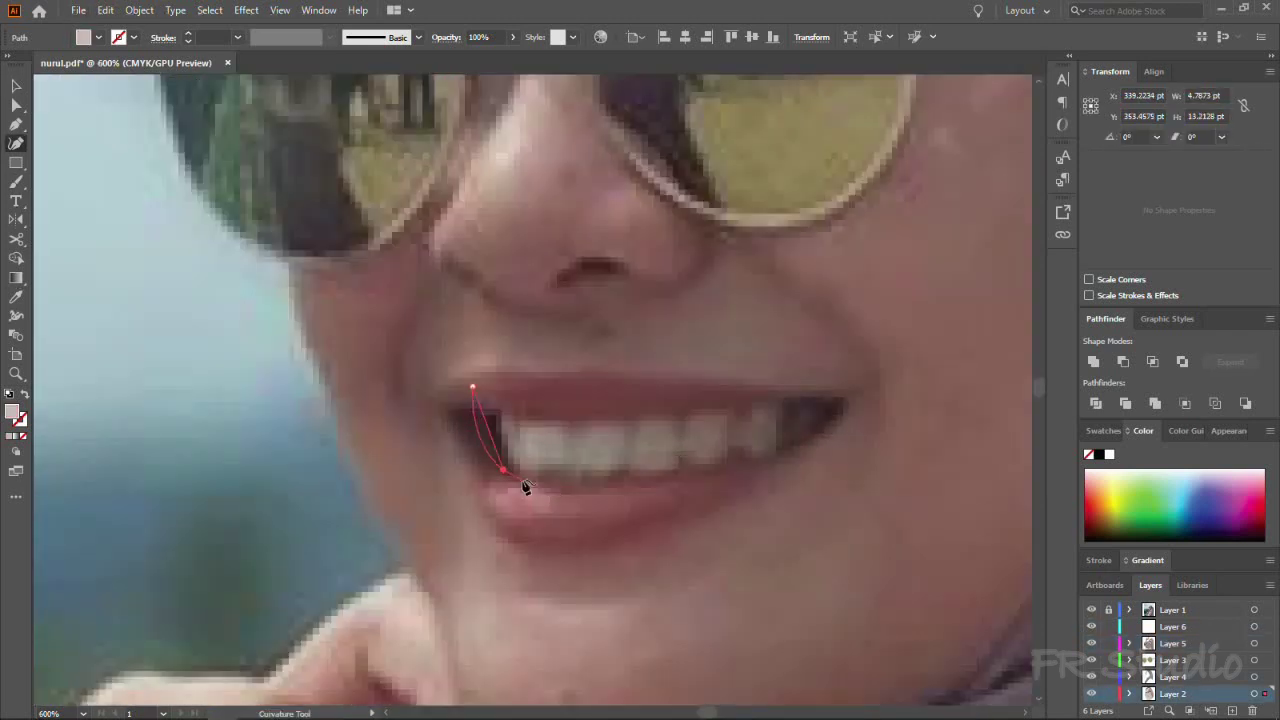
{"action": "left_click", "coordinate": [414, 504]}
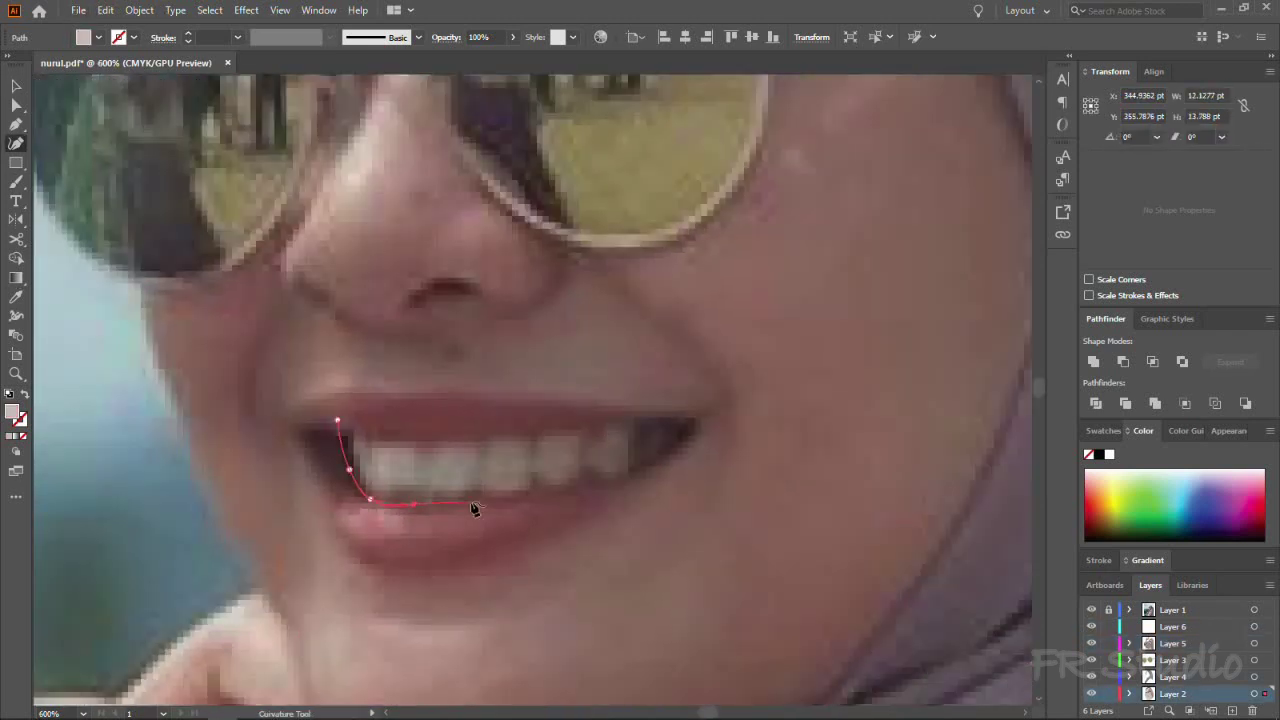
{"action": "left_click", "coordinate": [538, 544]}
{"action": "scroll", "coordinate": [563, 541], "scroll_direction": "left", "scroll_amount": 5}
{"action": "left_click", "coordinate": [692, 553]}
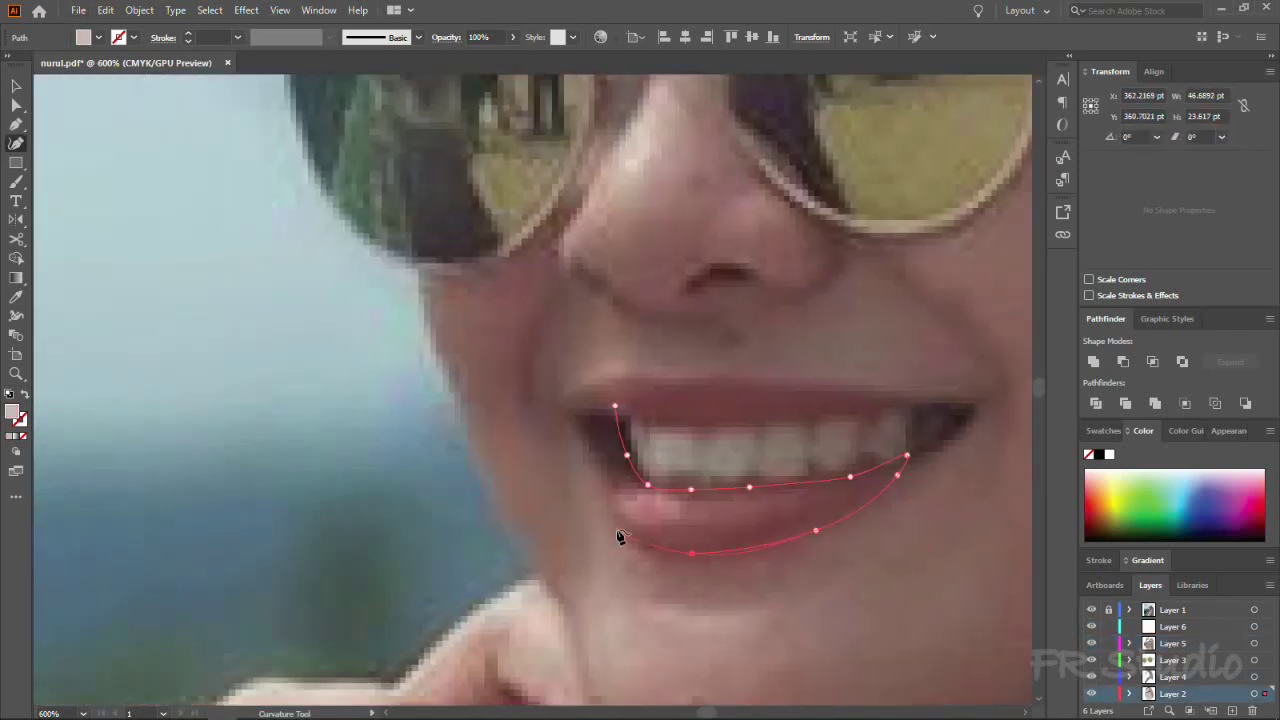
{"action": "left_click", "coordinate": [583, 406]}
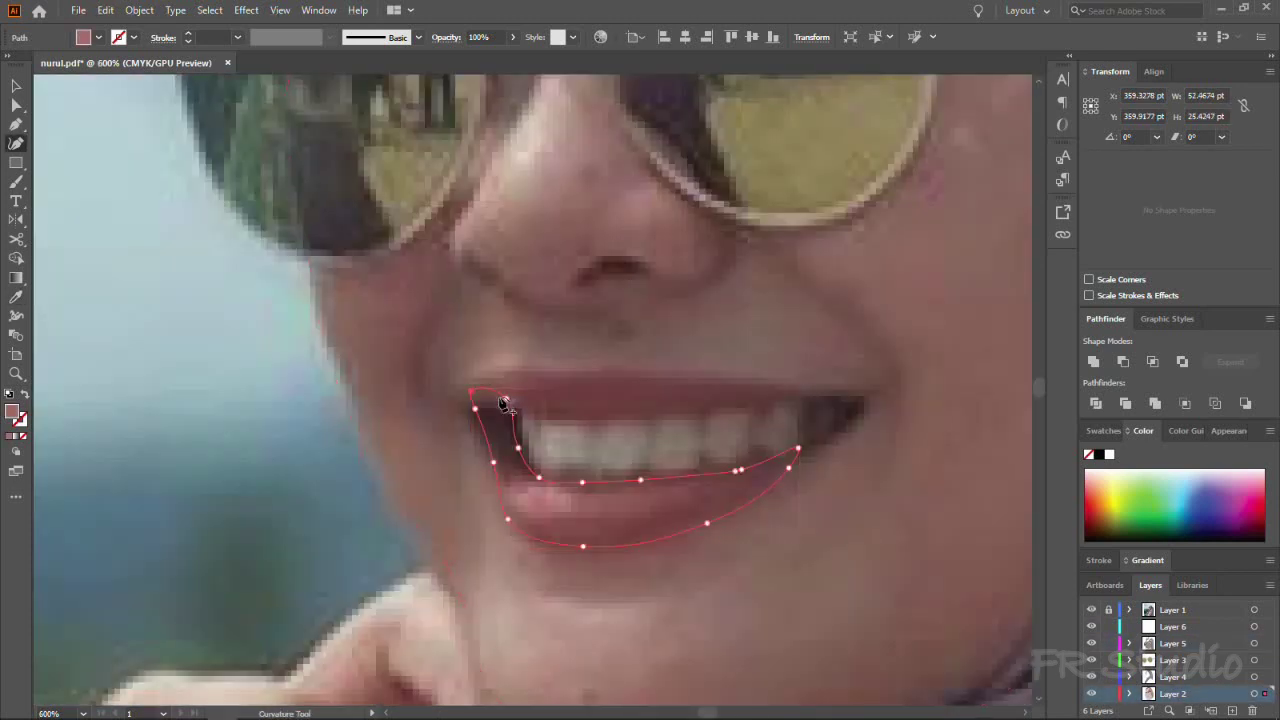
{"action": "left_click", "coordinate": [16, 125]}
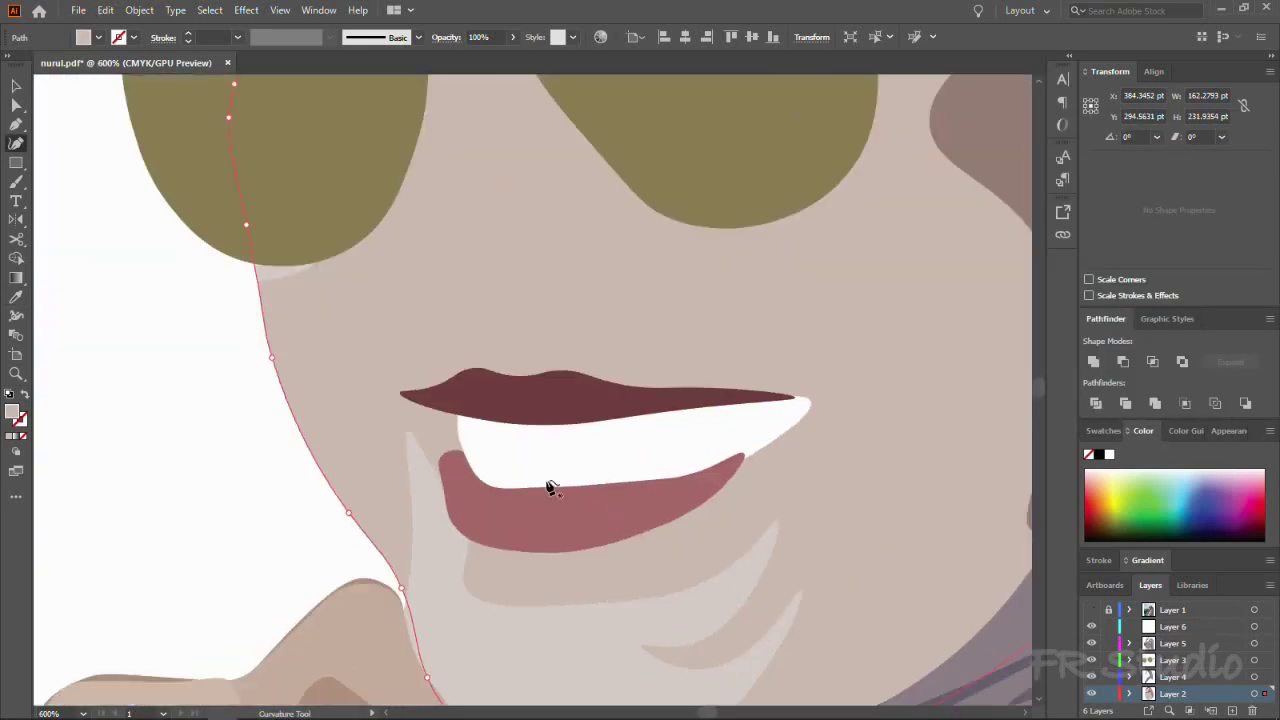
Step: Trace a scalloped outline along the lower teeth inside the mouth with curved points
{"action": "left_click", "coordinate": [453, 399]}
{"action": "left_click", "coordinate": [543, 434]}
{"action": "left_click", "coordinate": [694, 428]}
{"action": "left_click", "coordinate": [752, 423]}
{"action": "left_click", "coordinate": [784, 418]}
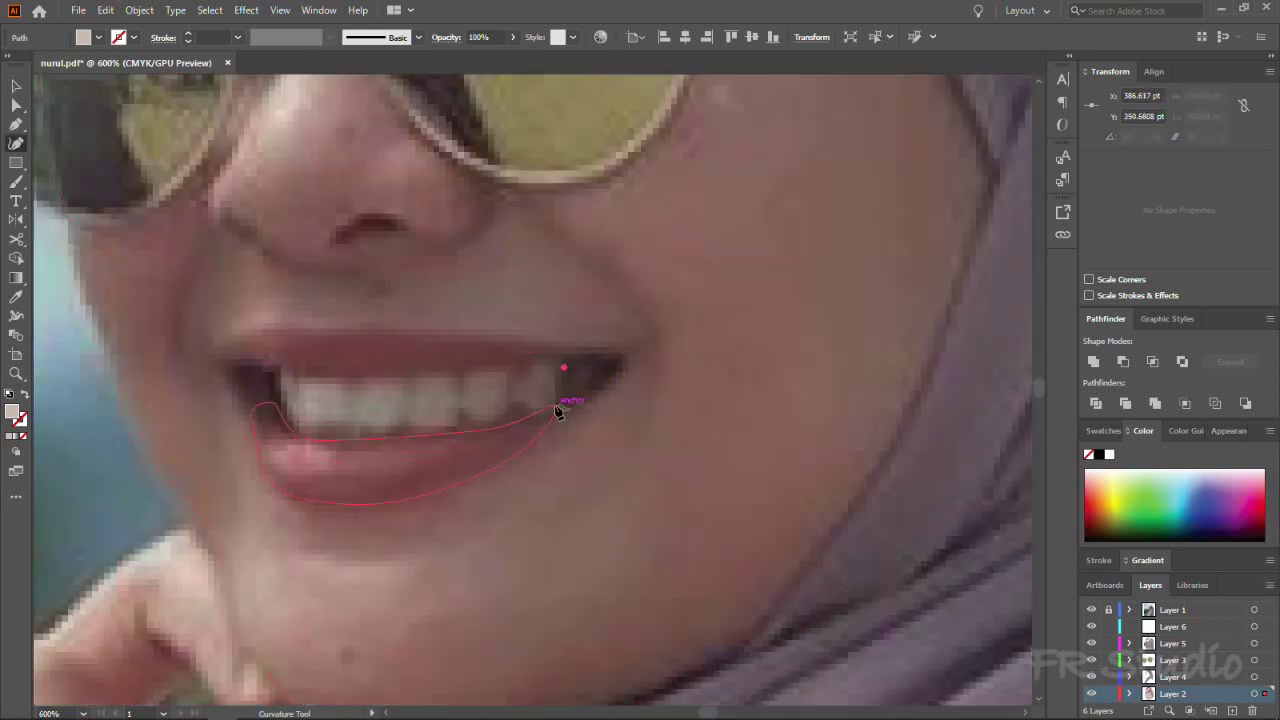
{"action": "left_click", "coordinate": [558, 400]}
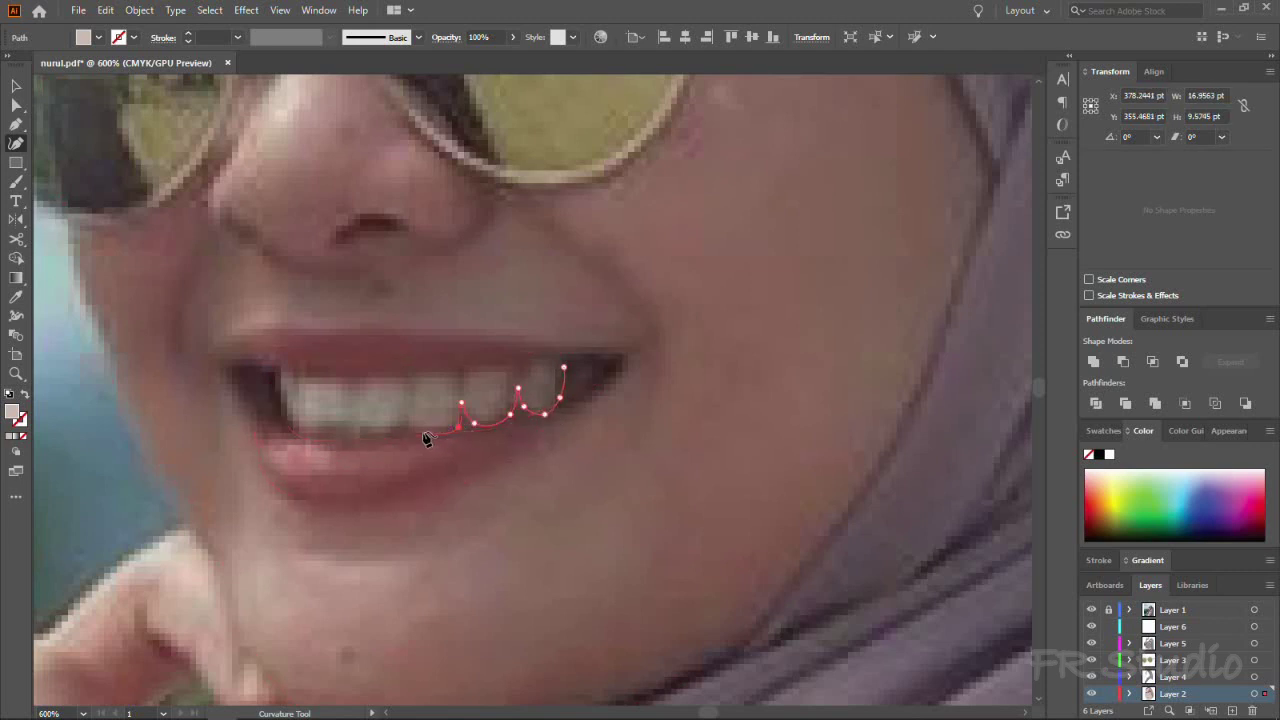
{"action": "left_click", "coordinate": [294, 441]}
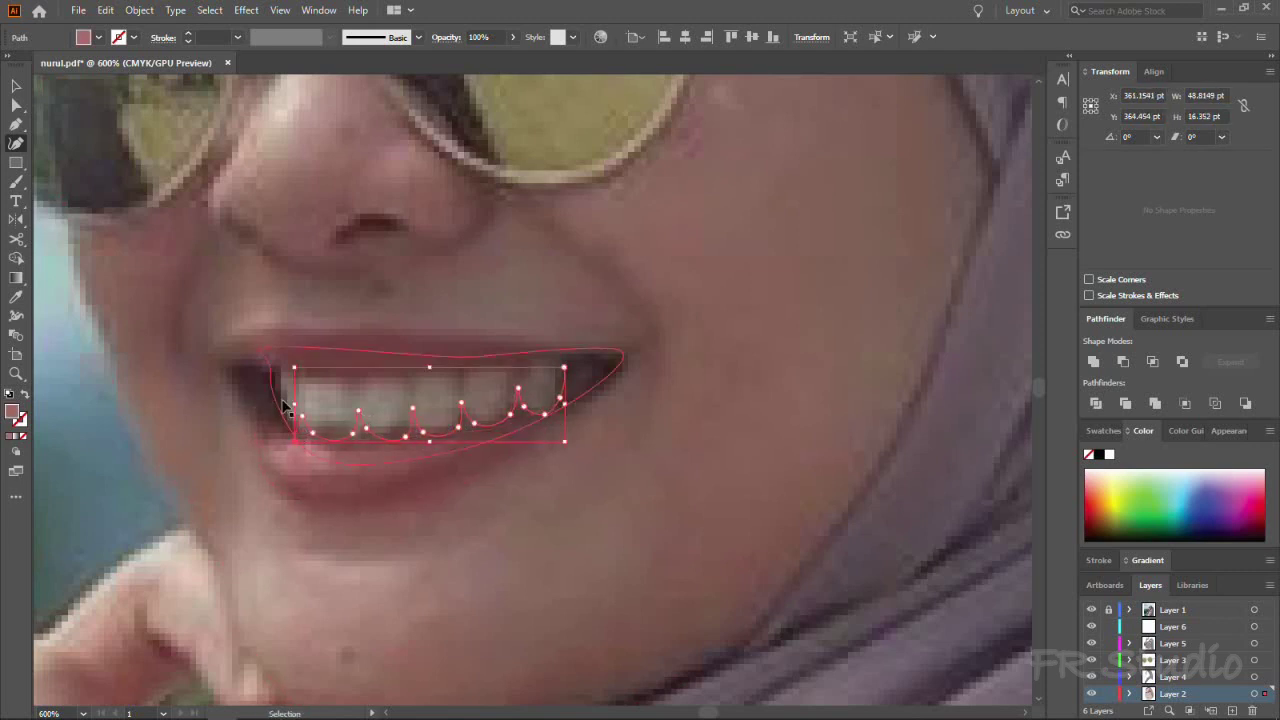
{"action": "left_click", "coordinate": [327, 462]}
{"action": "left_click", "coordinate": [450, 443]}
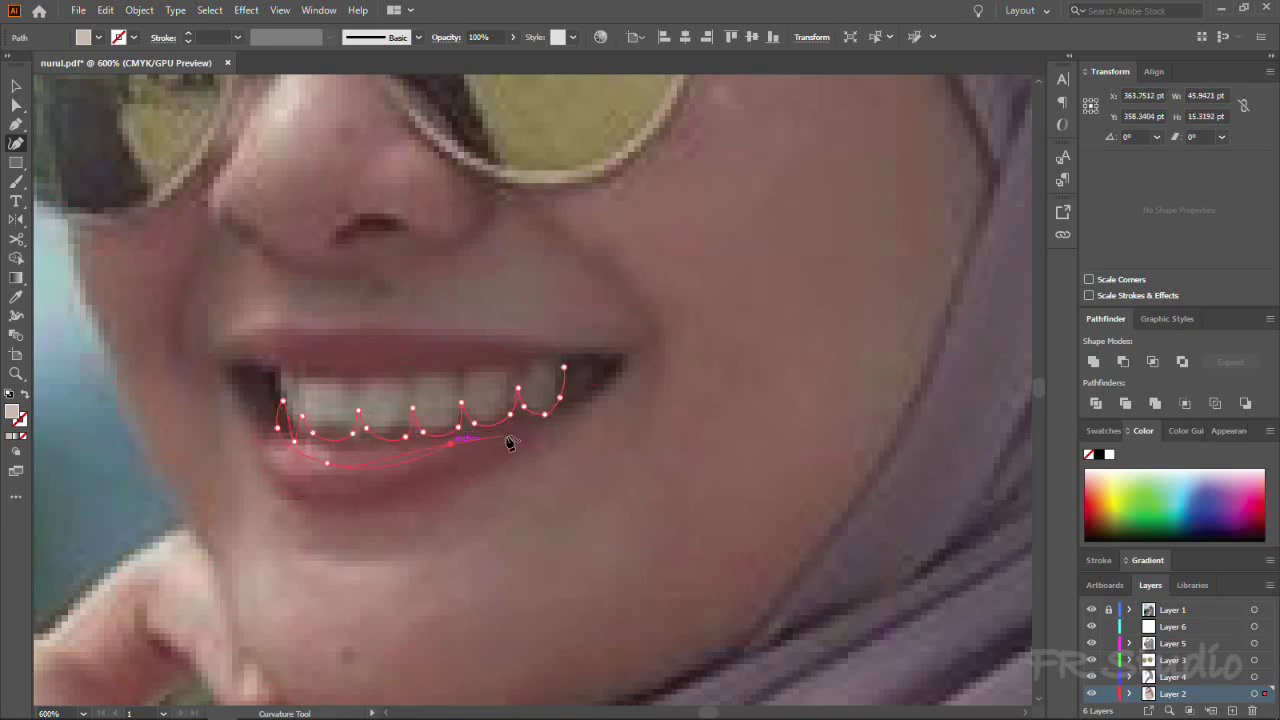
Step: Fill the teeth white and eyedrop the lip colour onto the shape behind them
{"action": "left_click", "coordinate": [1091, 609]}
{"action": "left_click", "coordinate": [1197, 177]}
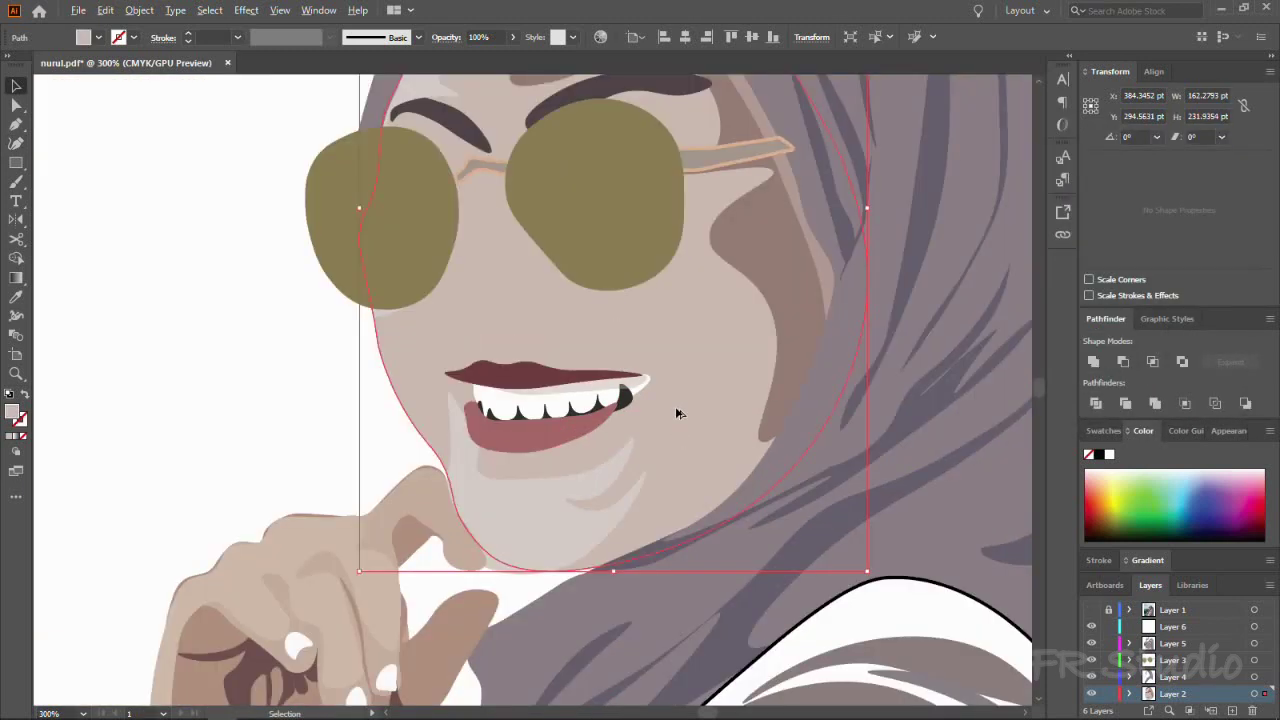
{"action": "key", "text": "ctrl+equal"}
{"action": "key", "text": "ctrl+equal"}
{"action": "key", "text": "ctrl+equal"}
{"action": "left_click", "coordinate": [586, 380]}
{"action": "key", "text": "i"}
{"action": "left_click", "coordinate": [617, 440]}
{"action": "key", "text": "ctrl+minus"}
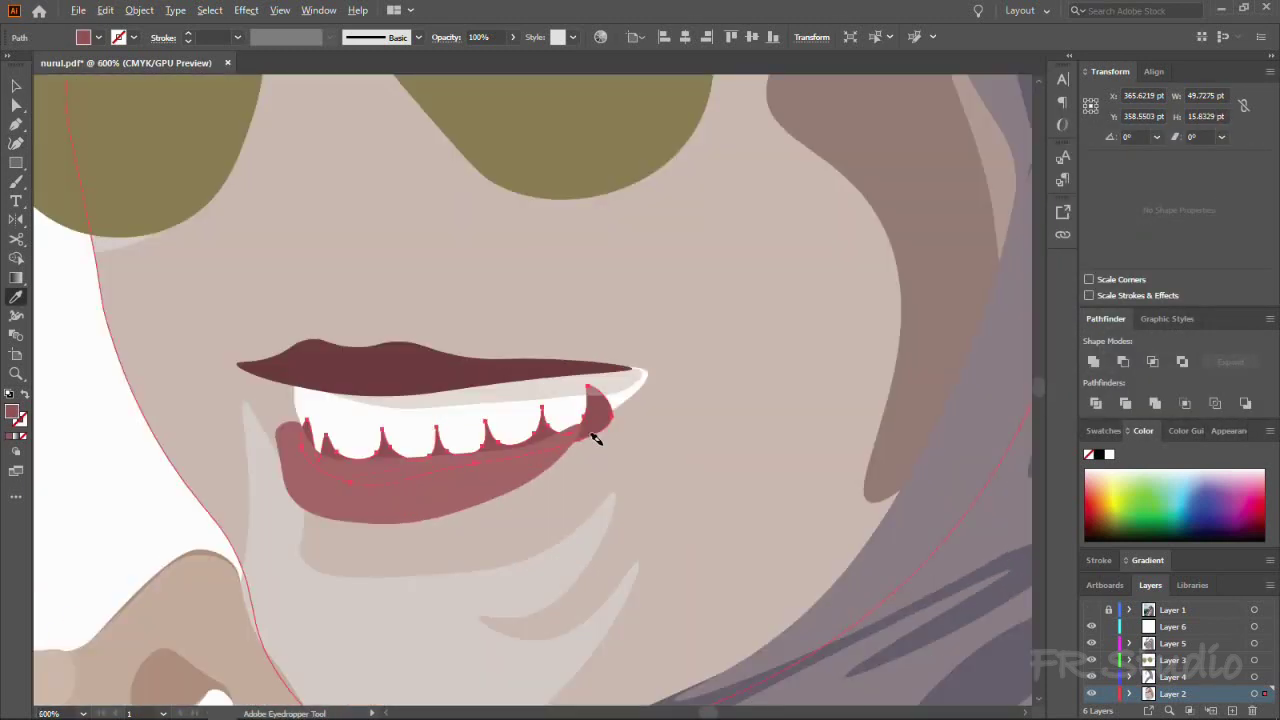
{"action": "scroll", "coordinate": [600, 444], "scroll_direction": "up", "scroll_amount": 2}
{"action": "key", "text": "shift+grave"}
{"action": "key", "text": "v"}
{"action": "key", "text": "ctrl+0"}
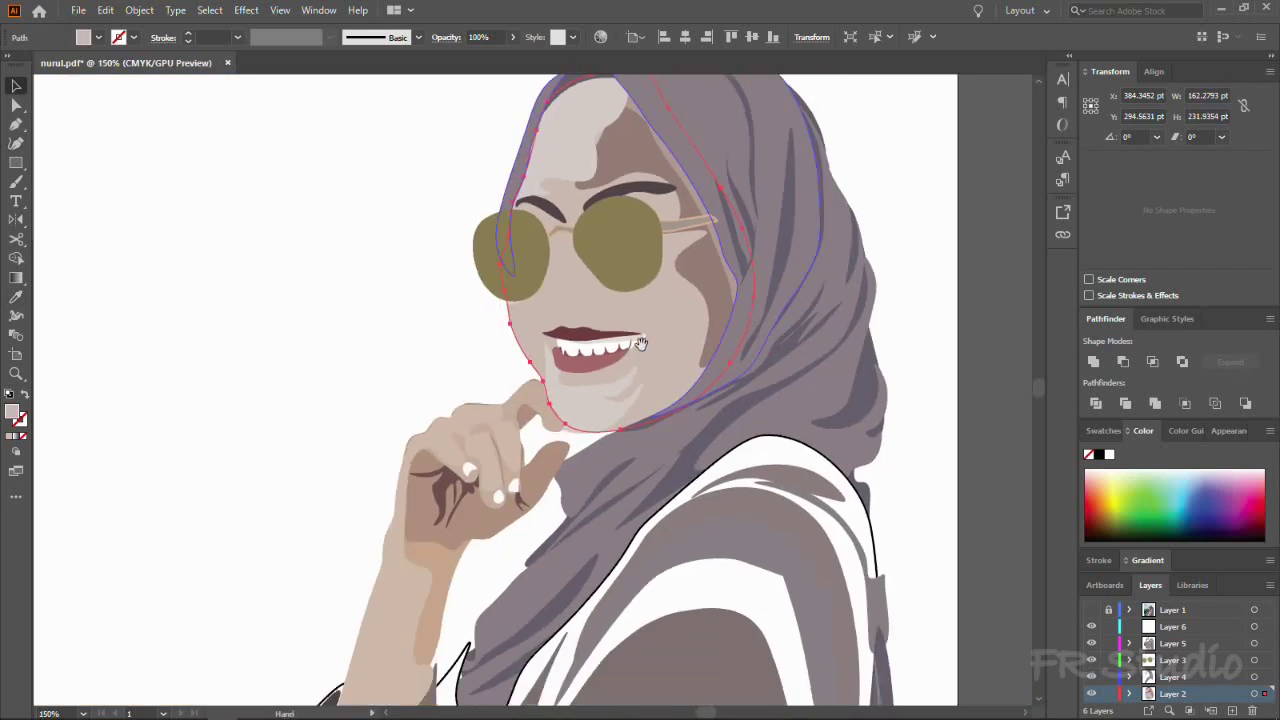
{"action": "scroll", "coordinate": [739, 321], "scroll_direction": "up", "scroll_amount": 3}
Step: Reselect the lower teeth outline for reshaping and hide the reference photo to check the mouth
{"action": "scroll", "coordinate": [623, 366], "scroll_direction": "up", "scroll_amount": 3}
{"action": "left_click", "coordinate": [600, 410]}
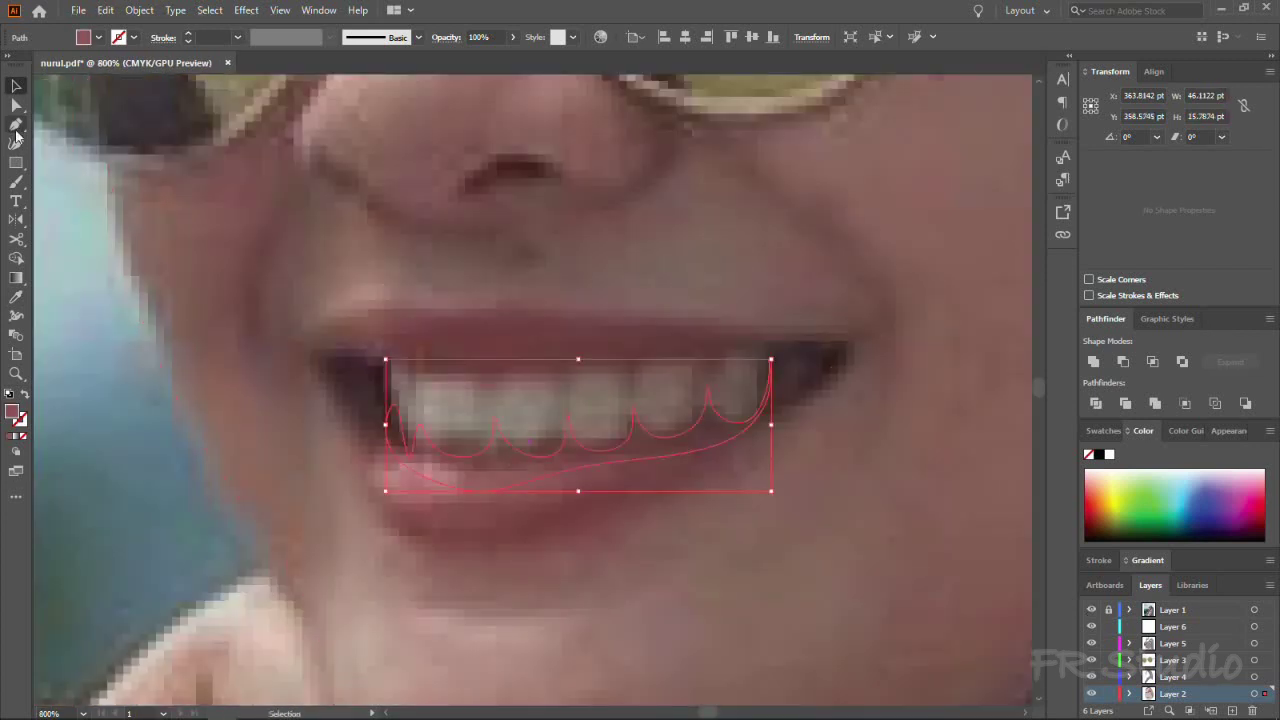
{"action": "key", "text": "shift+grave"}
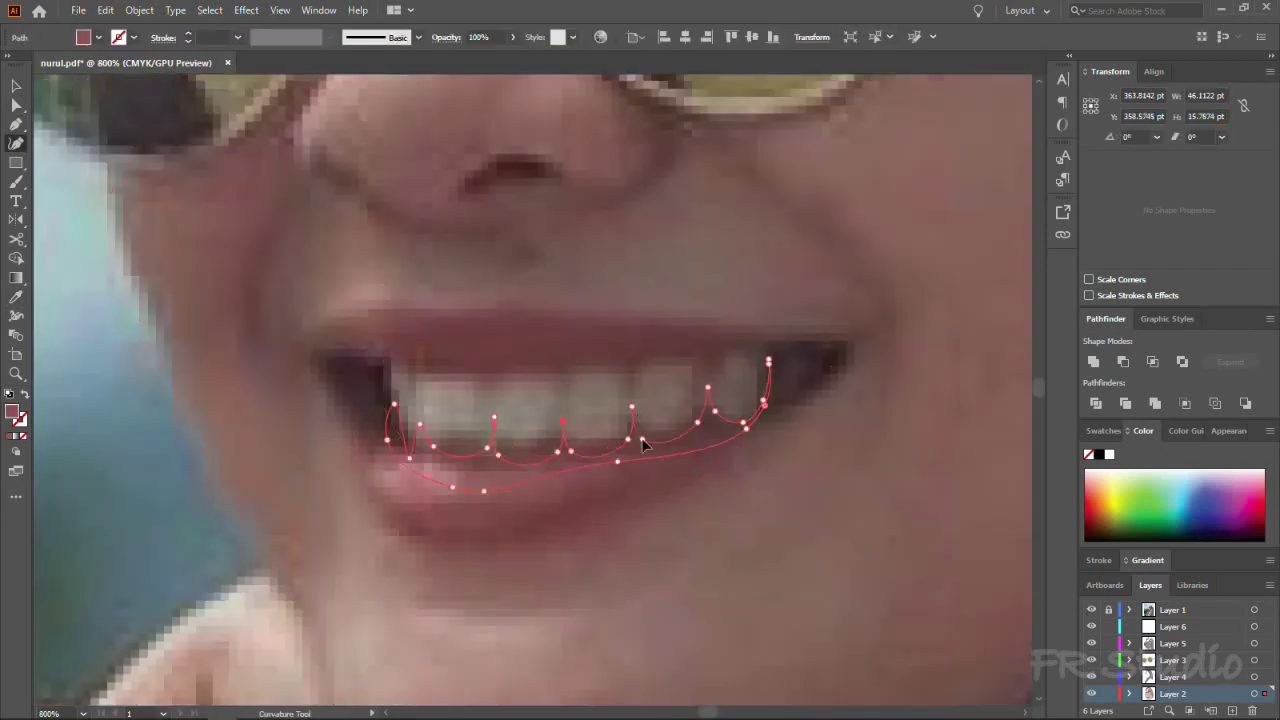
{"action": "scroll", "coordinate": [356, 426], "scroll_direction": "up", "scroll_amount": 2}
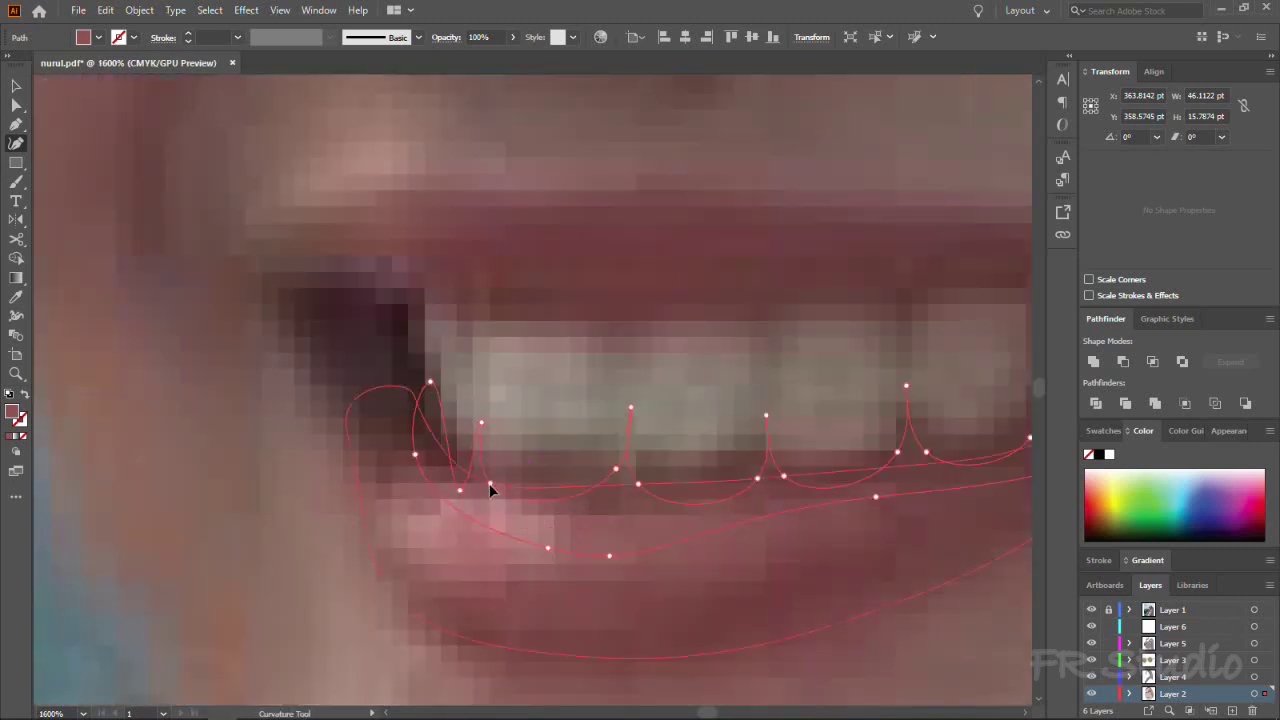
{"action": "key", "text": "v"}
{"action": "left_click", "coordinate": [1091, 609]}
{"action": "scroll", "coordinate": [829, 463], "scroll_direction": "up", "scroll_amount": 3}
{"action": "scroll", "coordinate": [763, 463], "scroll_direction": "down", "scroll_amount": 3}
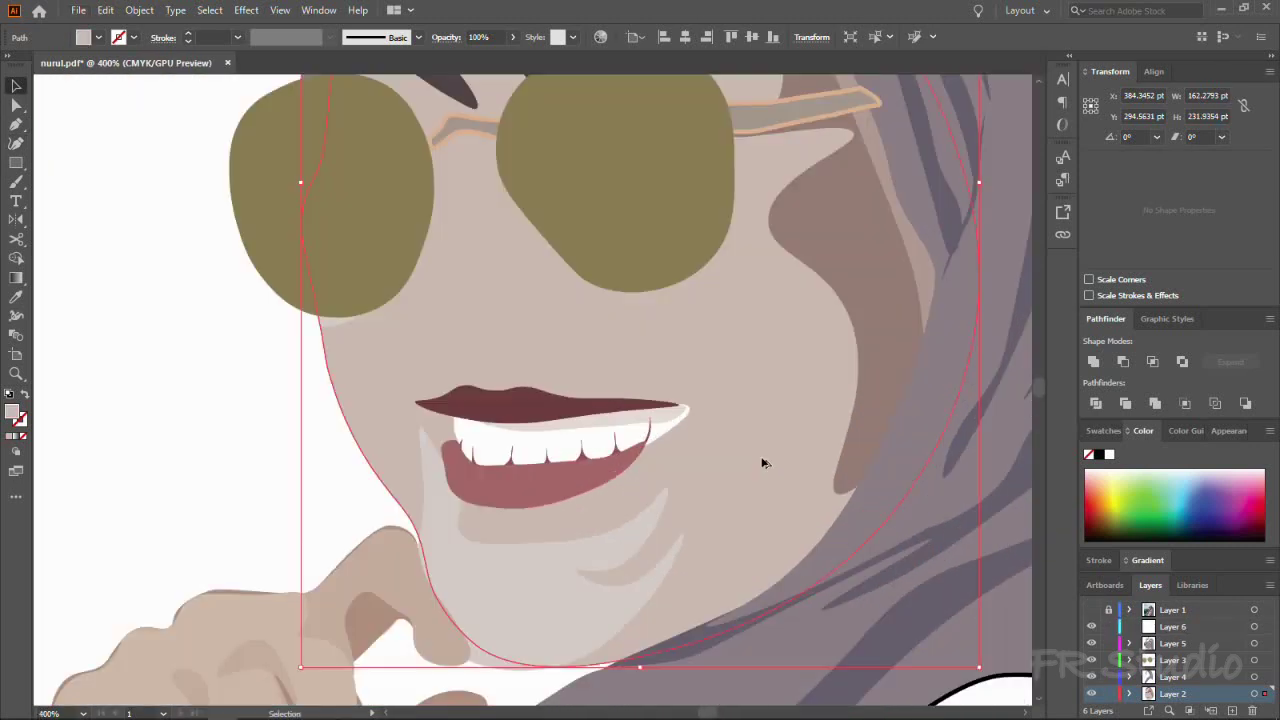
Step: Select the lower lip, then the teeth shape, and bring the reference photo back
{"action": "left_click", "coordinate": [488, 425]}
{"action": "scroll", "coordinate": [488, 425], "scroll_direction": "up", "scroll_amount": 3}
{"action": "left_click", "coordinate": [495, 400]}
{"action": "scroll", "coordinate": [669, 429], "scroll_direction": "down", "scroll_amount": 1}
{"action": "left_click", "coordinate": [1091, 609]}
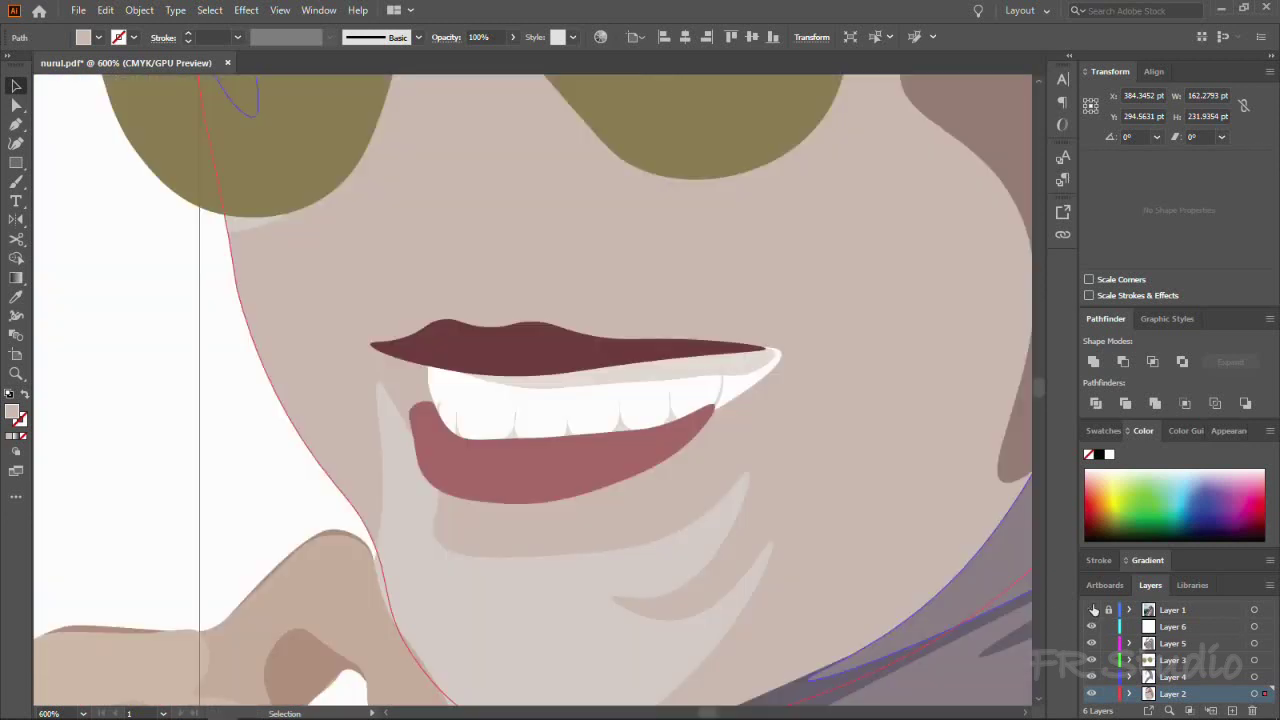
{"action": "scroll", "coordinate": [510, 418], "scroll_direction": "up", "scroll_amount": 1}
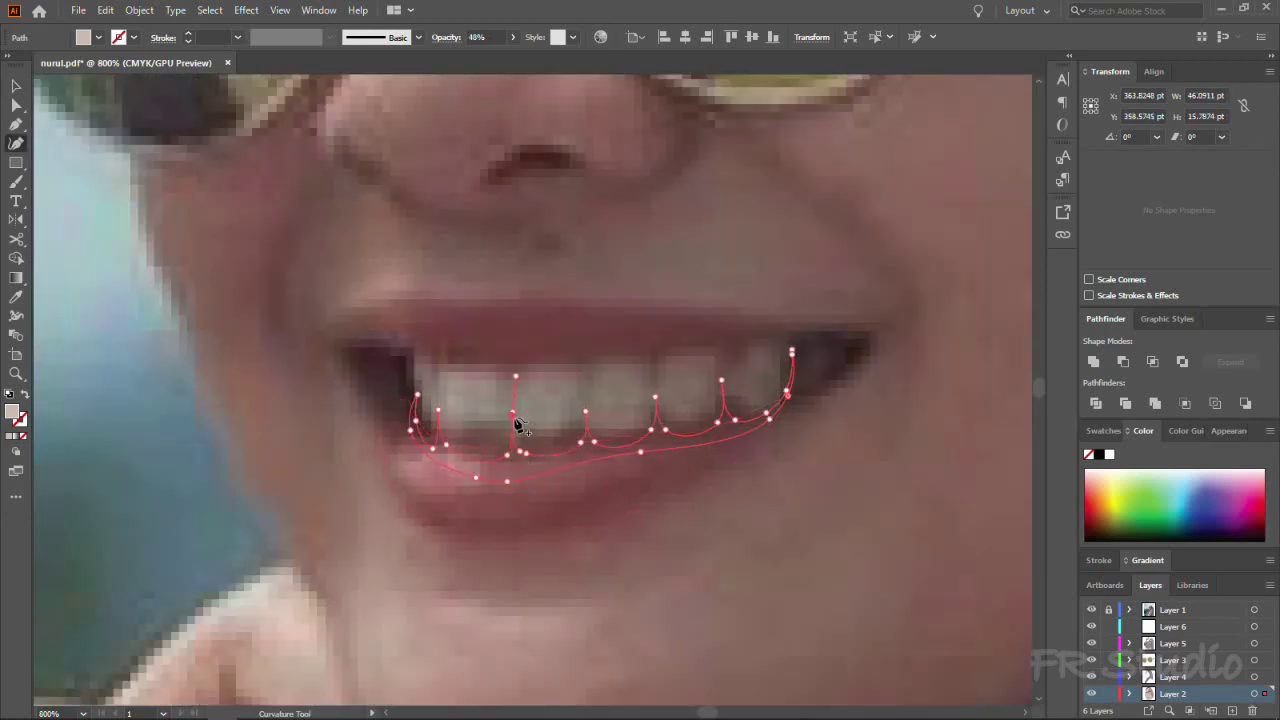
{"action": "left_click", "coordinate": [1091, 609]}
{"action": "scroll", "coordinate": [723, 448], "scroll_direction": "up", "scroll_amount": 2}
{"action": "scroll", "coordinate": [766, 608], "scroll_direction": "down", "scroll_amount": 2}
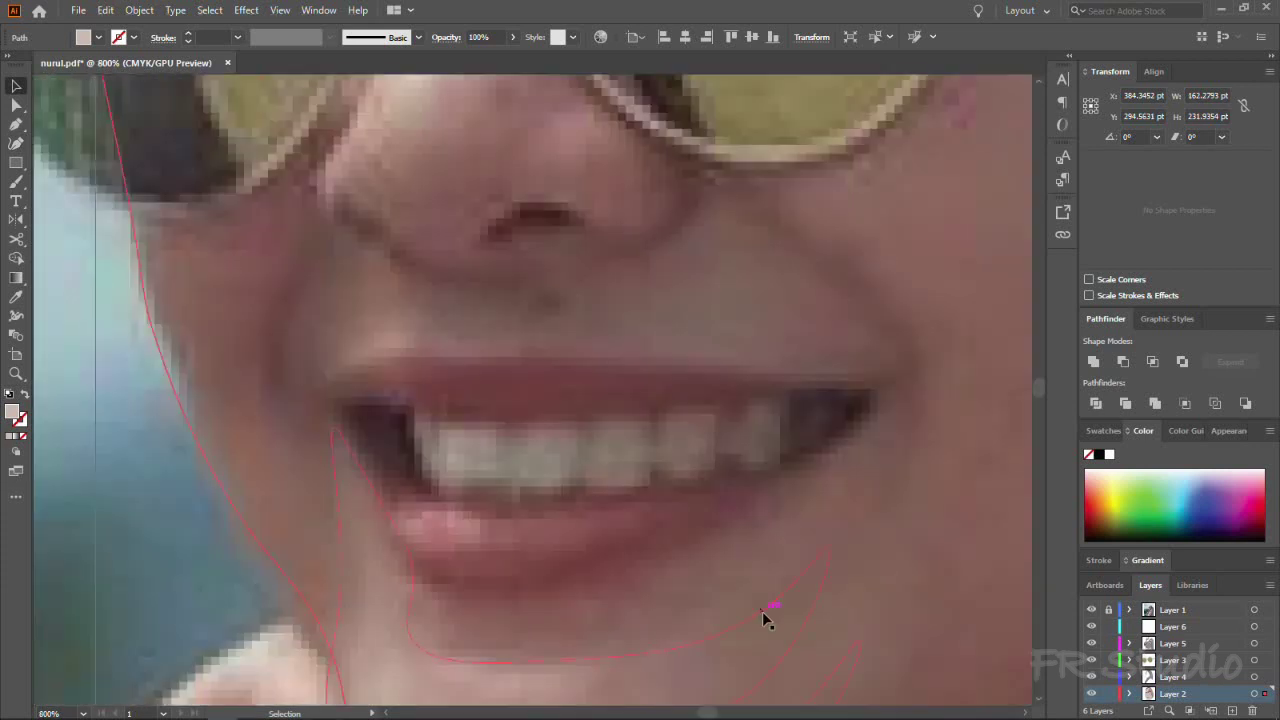
{"action": "scroll", "coordinate": [766, 608], "scroll_direction": "up", "scroll_amount": 2}
Step: Place the first scalloped points along the upper teeth edges over the photo
{"action": "left_click", "coordinate": [641, 395]}
{"action": "left_click", "coordinate": [650, 441]}
{"action": "left_click", "coordinate": [651, 393]}
{"action": "left_click", "coordinate": [695, 389]}
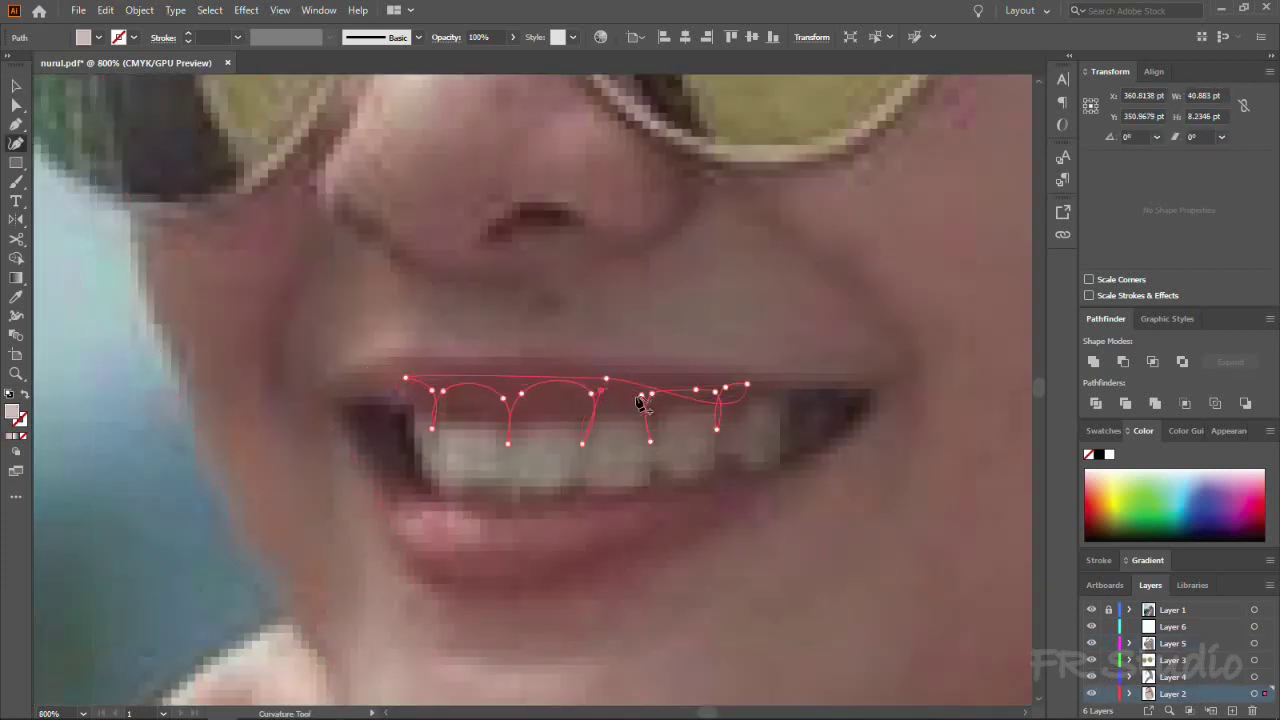
{"action": "scroll", "coordinate": [474, 452], "scroll_direction": "up", "scroll_amount": 2}
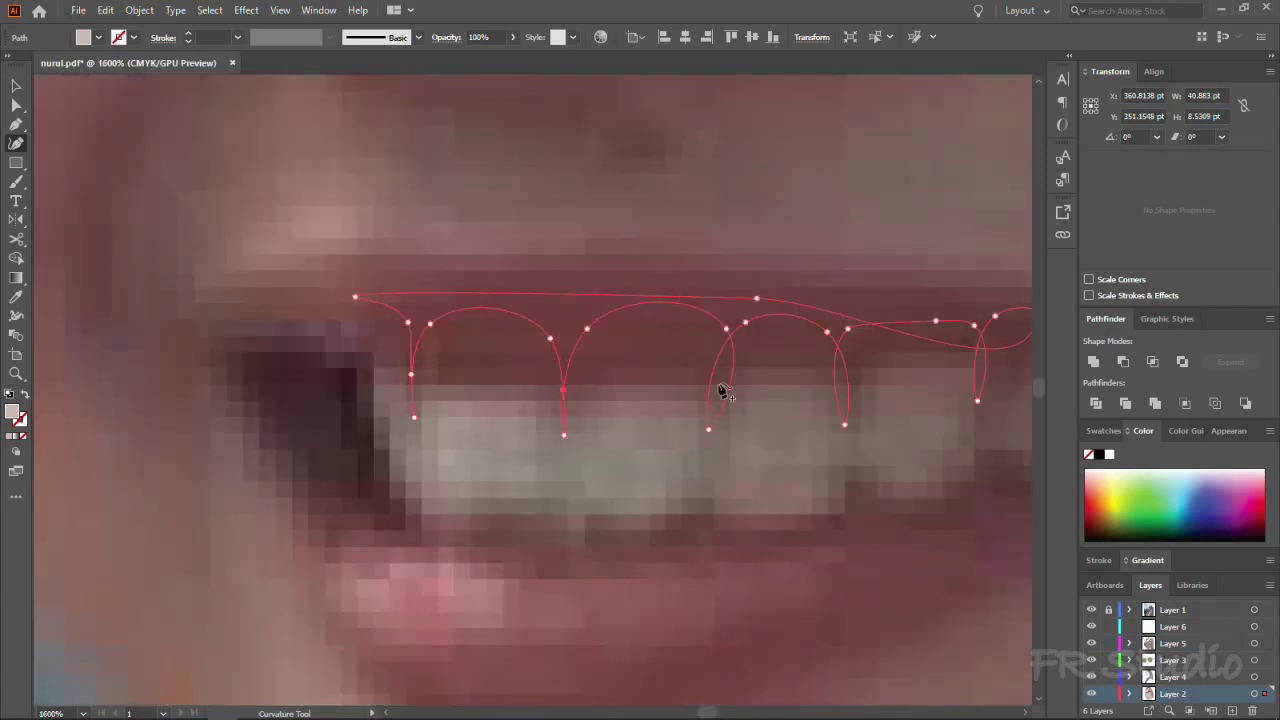
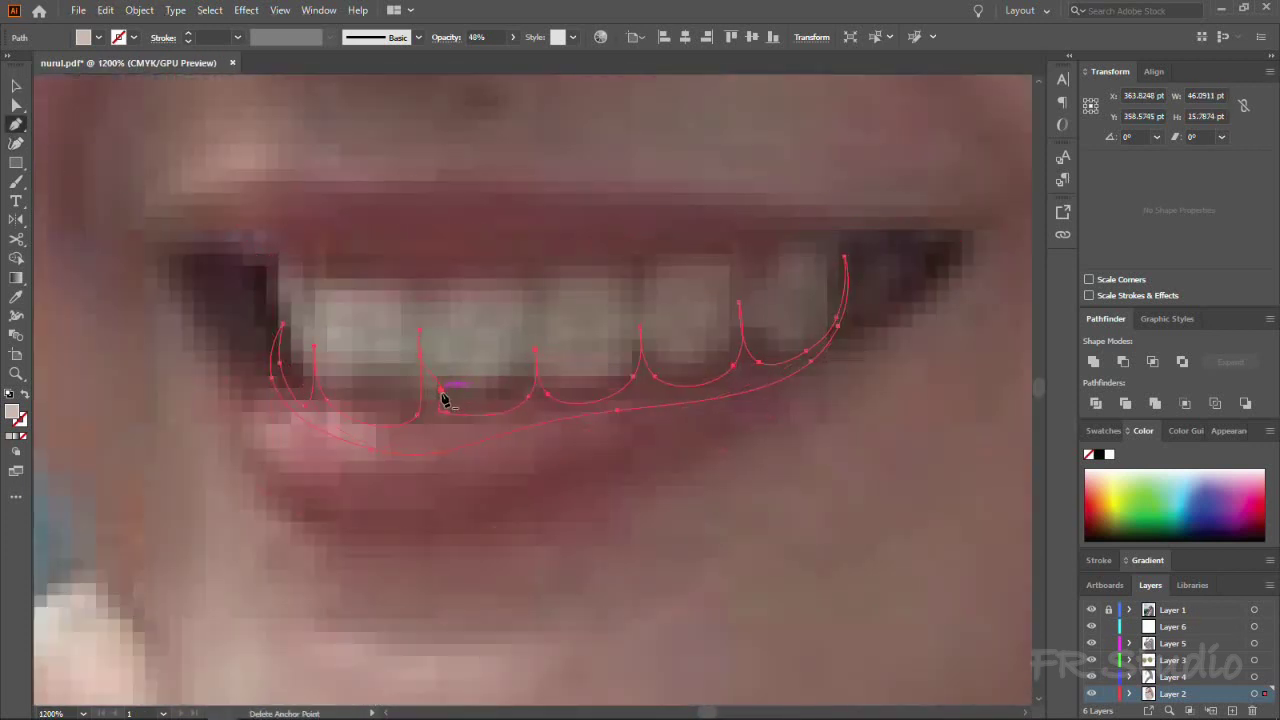
Step: Trace the first mouth corner with the Curvature tool and fill it with the dark mouth colour
{"action": "key", "text": "shift+grave"}
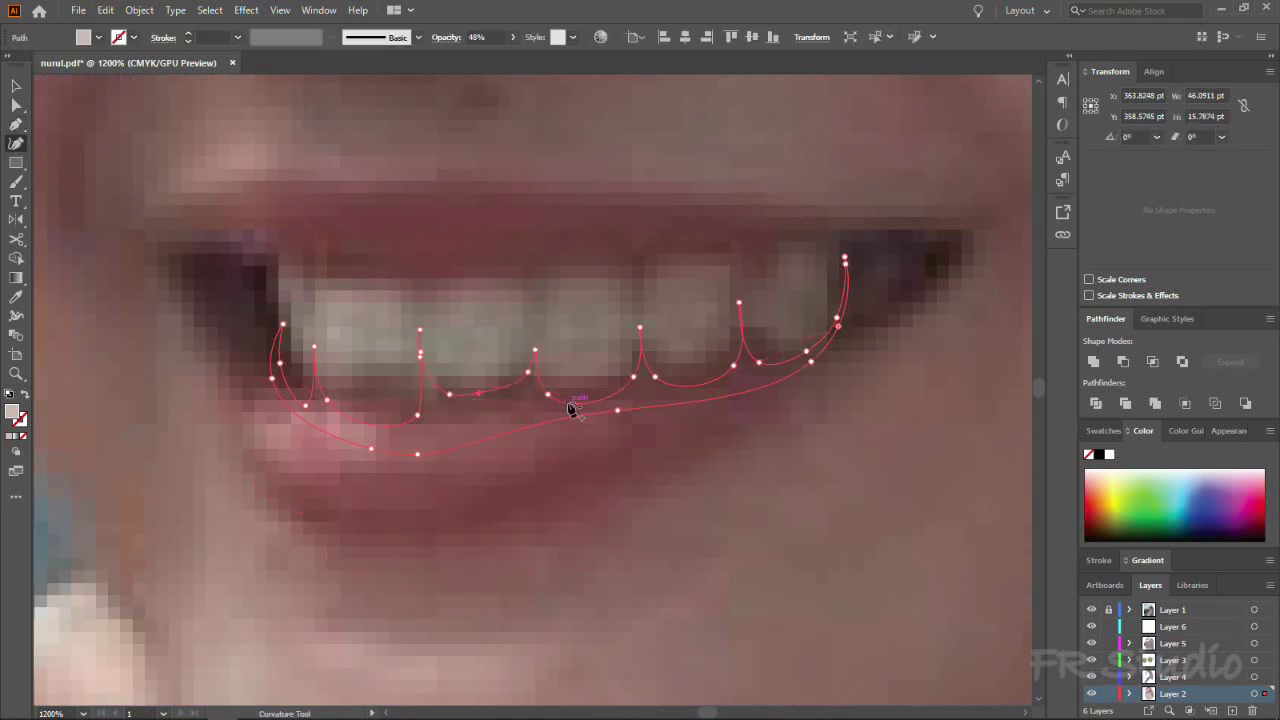
{"action": "key", "text": "Escape"}
{"action": "scroll", "coordinate": [543, 410], "scroll_direction": "left", "scroll_amount": 3}
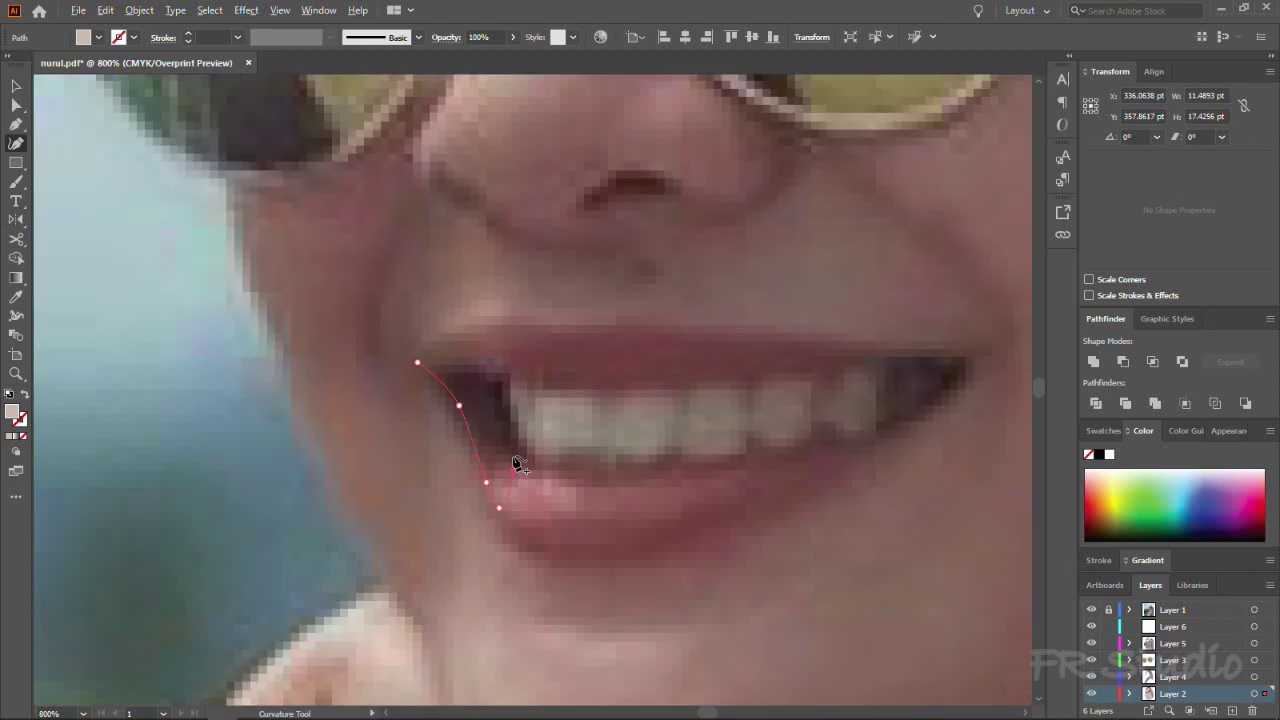
{"action": "left_click", "coordinate": [513, 466]}
{"action": "scroll", "coordinate": [517, 463], "scroll_direction": "up", "scroll_amount": 2, "text": "alt"}
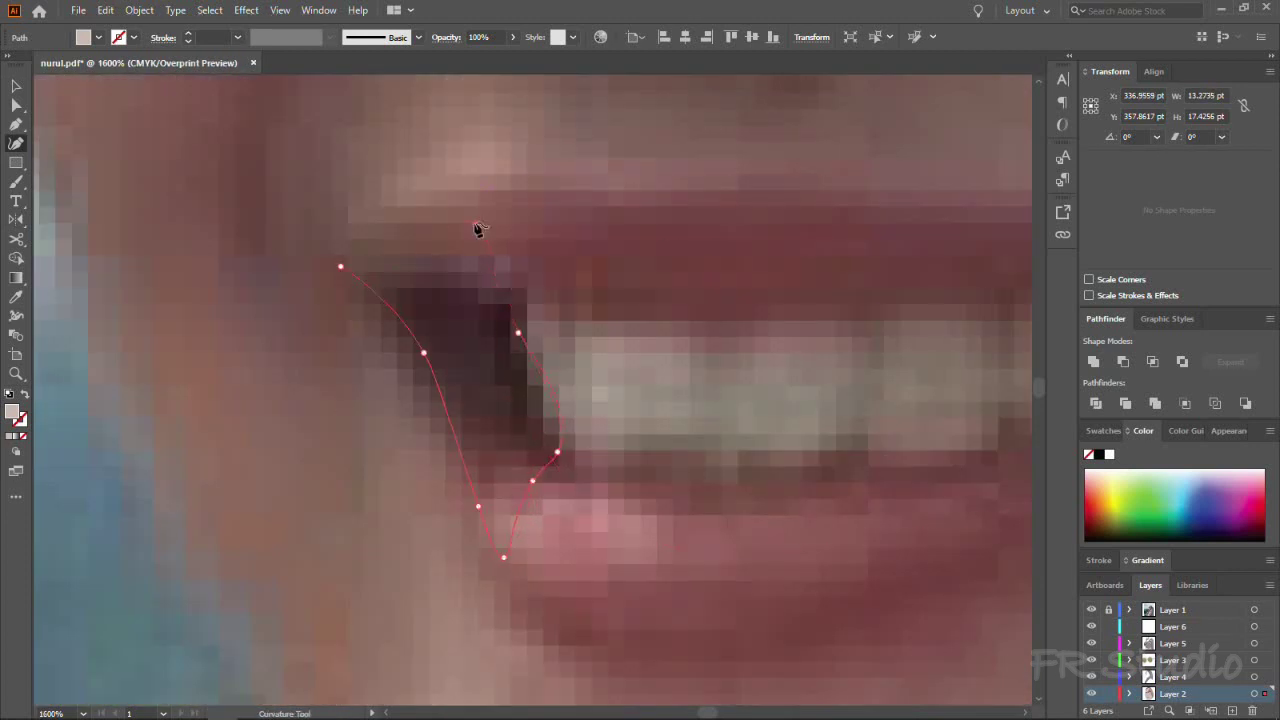
{"action": "left_click", "coordinate": [503, 326]}
{"action": "left_click", "coordinate": [1091, 609]}
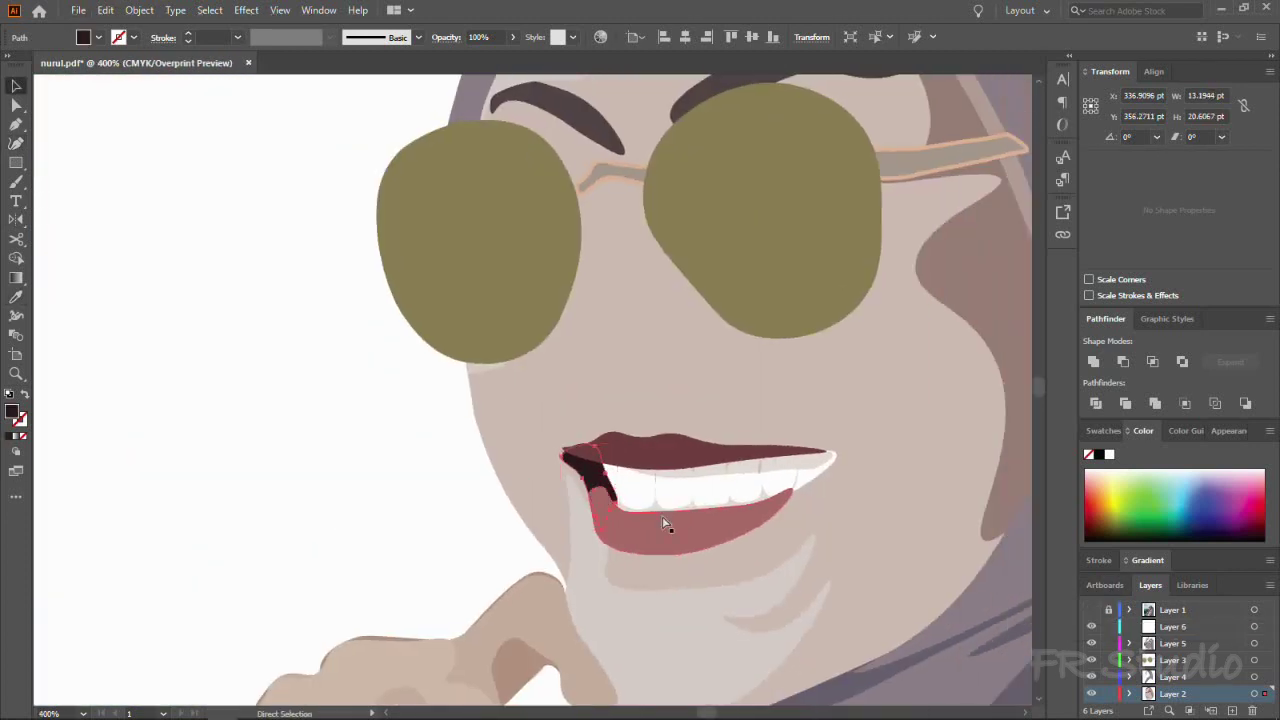
{"action": "scroll", "coordinate": [620, 520], "scroll_direction": "up", "scroll_amount": 2, "text": "alt"}
{"action": "key", "text": "shift+grave"}
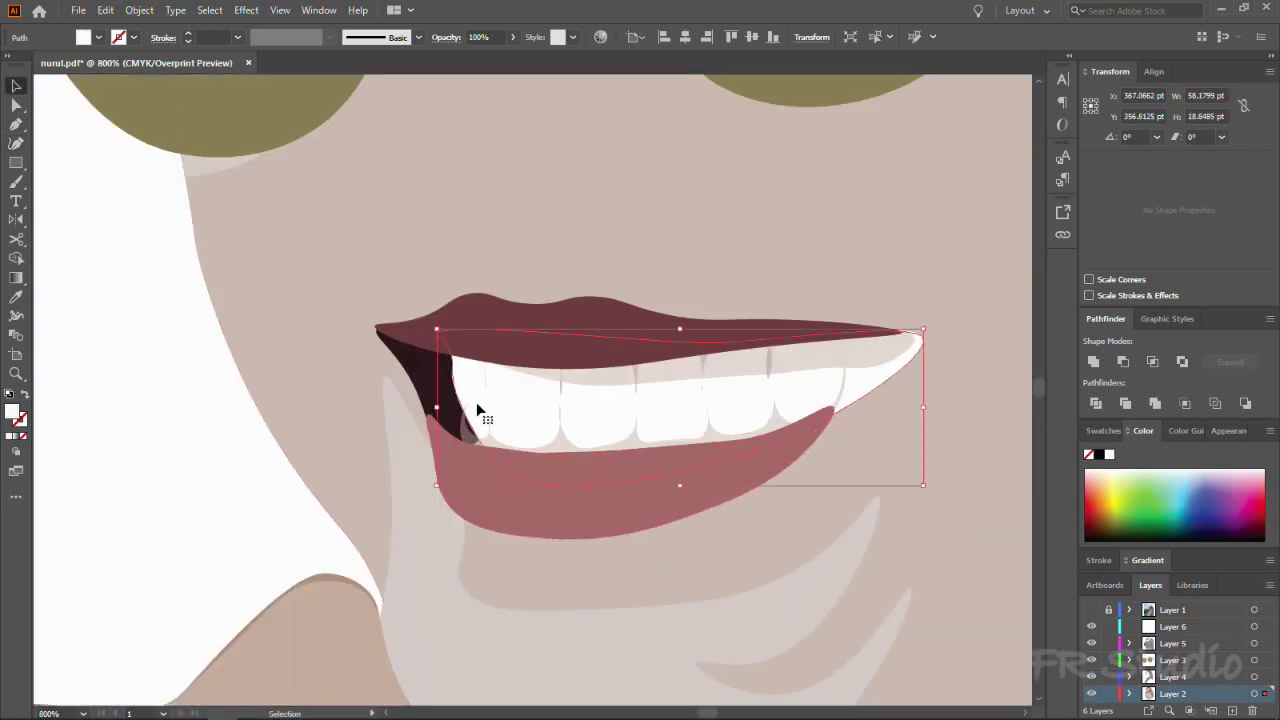
Step: Adjust the teeth outline, check the corner, lip and teeth shapes, and show the photo reference
{"action": "key", "text": "shift+grave"}
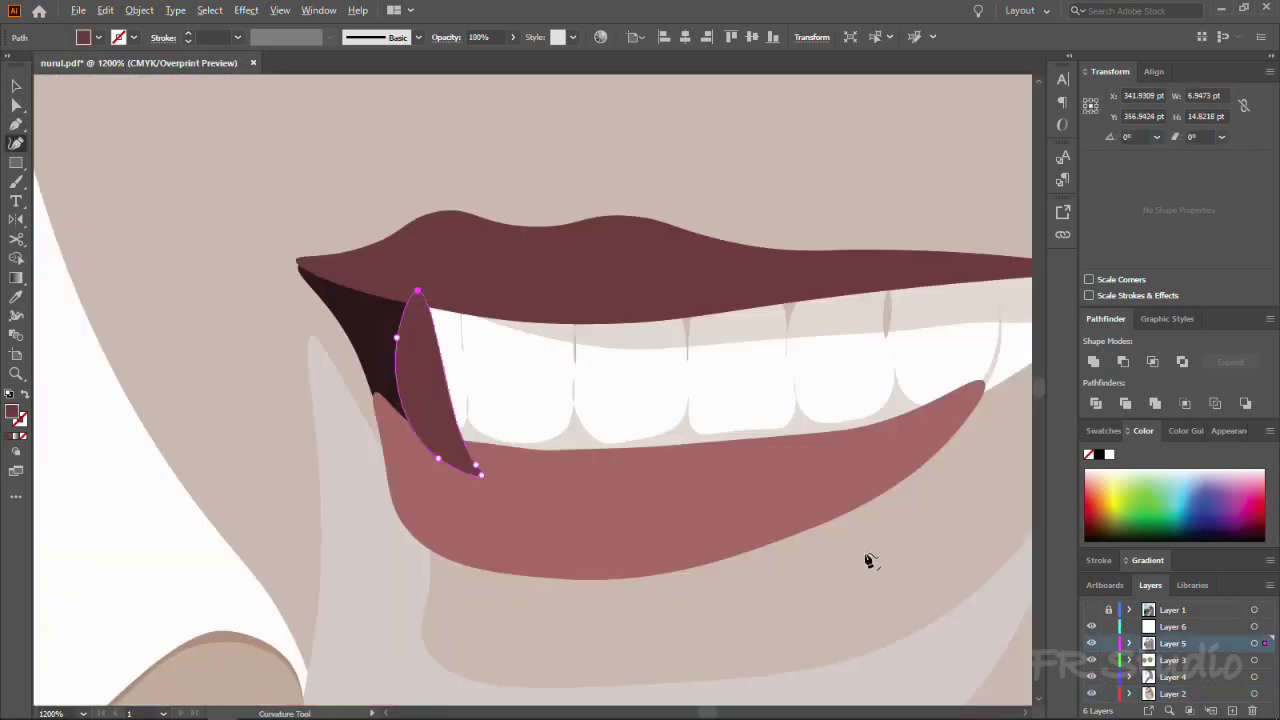
{"action": "key", "text": "v"}
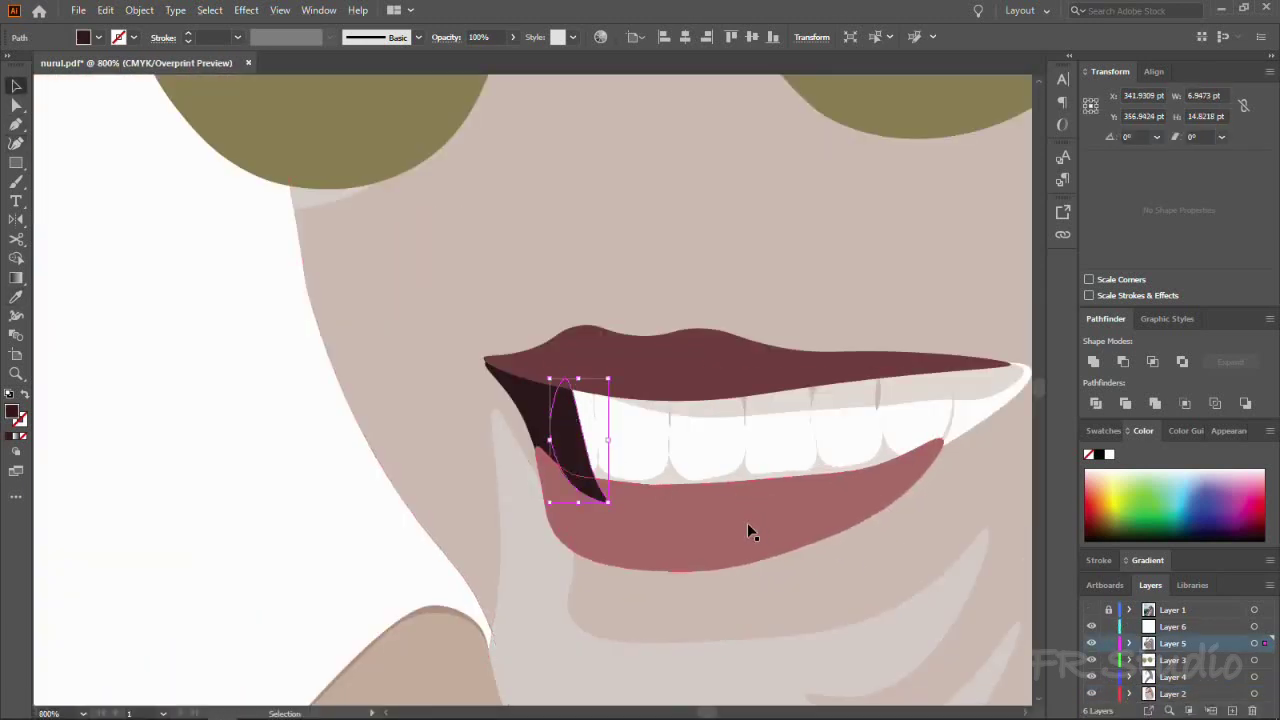
{"action": "left_click", "coordinate": [533, 422]}
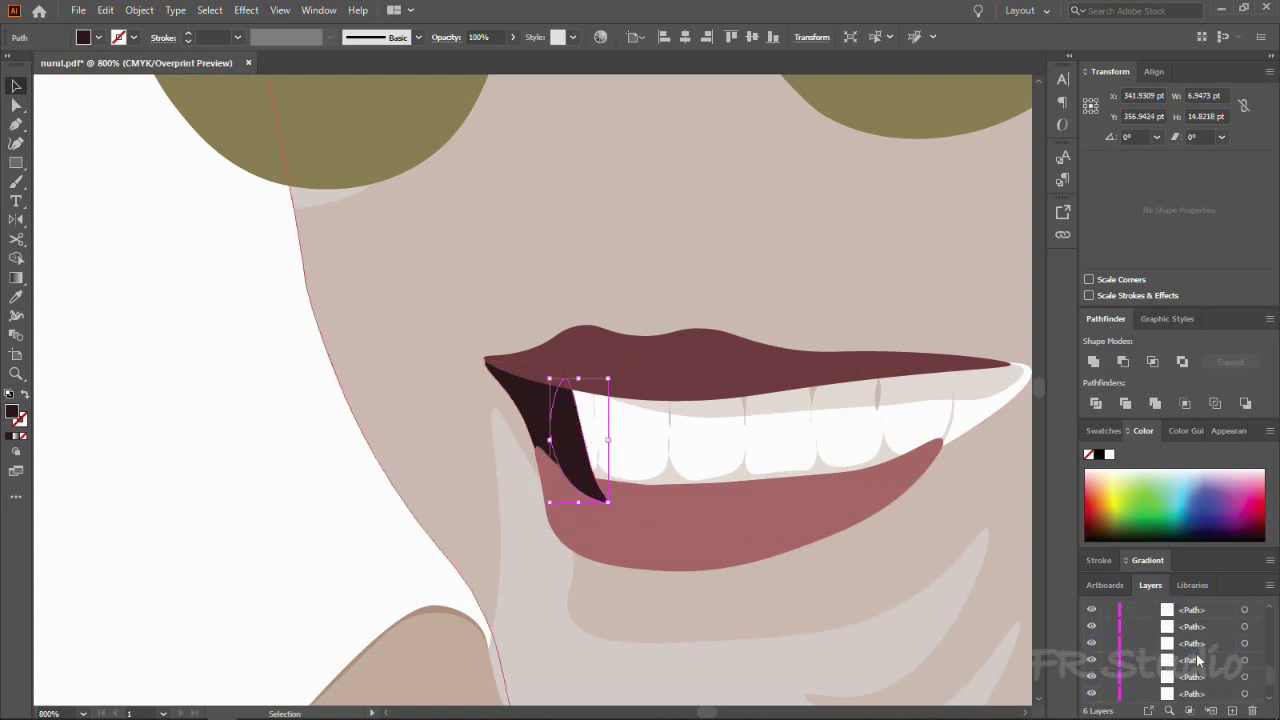
{"action": "left_click", "coordinate": [699, 451]}
{"action": "left_click", "coordinate": [674, 423]}
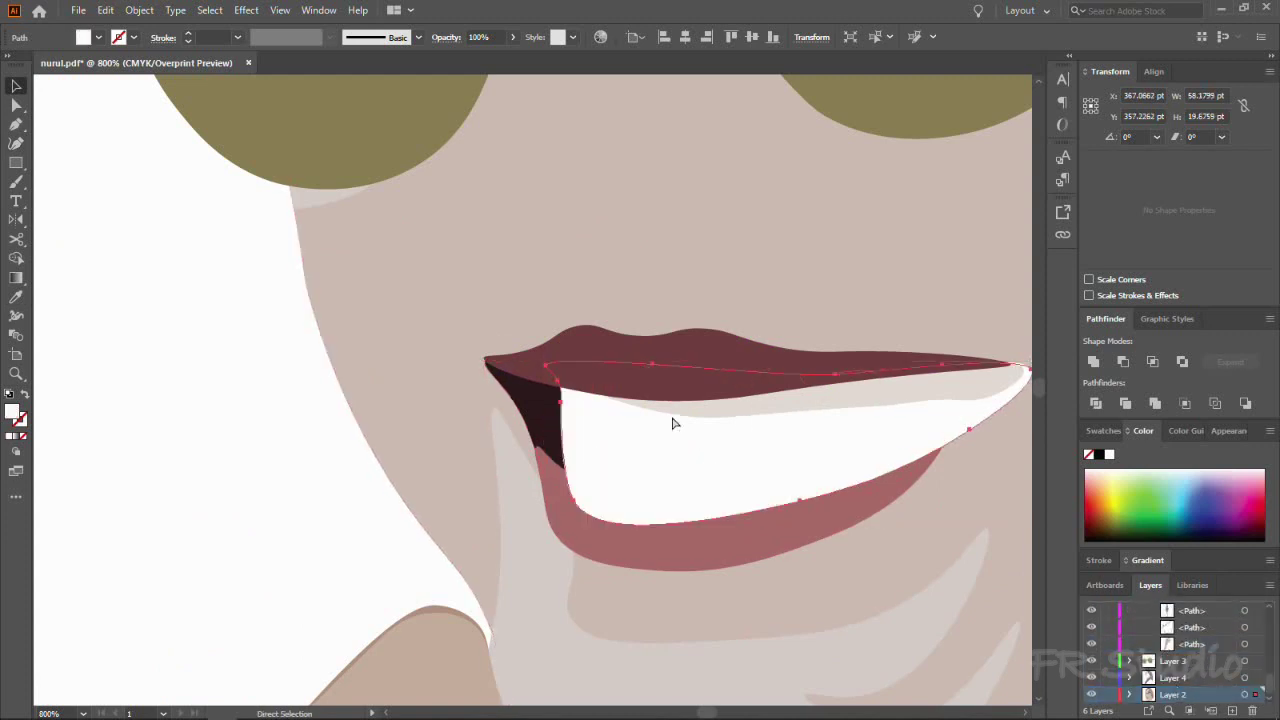
{"action": "key", "text": "ctrl+0"}
{"action": "key", "text": "ctrl+shift+a"}
{"action": "scroll", "coordinate": [598, 485], "scroll_direction": "up", "scroll_amount": 2}
{"action": "scroll", "coordinate": [598, 485], "scroll_direction": "up", "scroll_amount": 1}
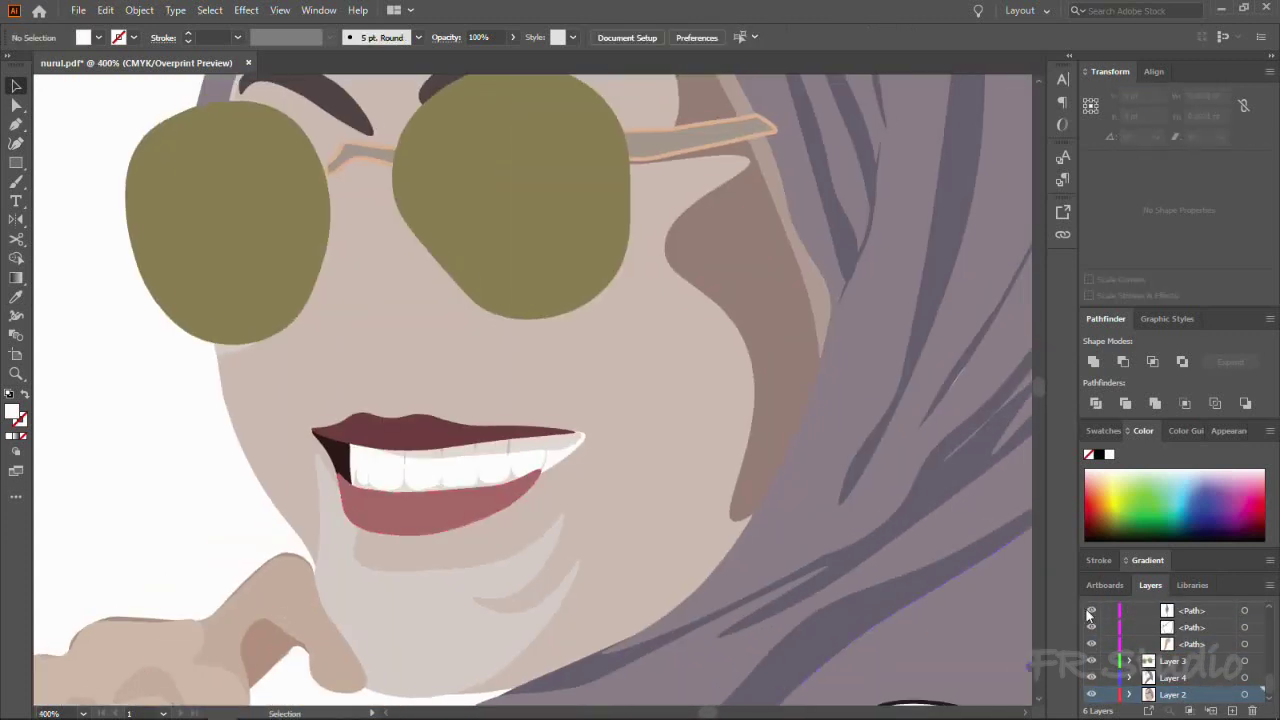
{"action": "scroll", "coordinate": [1170, 650], "scroll_direction": "up", "scroll_amount": 2}
{"action": "left_click", "coordinate": [1091, 610], "text": "alt"}
Step: Trace the right lip corner beside the teeth and fill it with the dark colour
{"action": "left_click", "coordinate": [16, 143]}
{"action": "left_click", "coordinate": [533, 432]}
{"action": "left_click", "coordinate": [588, 434]}
{"action": "scroll", "coordinate": [588, 434], "scroll_direction": "up", "scroll_amount": 1}
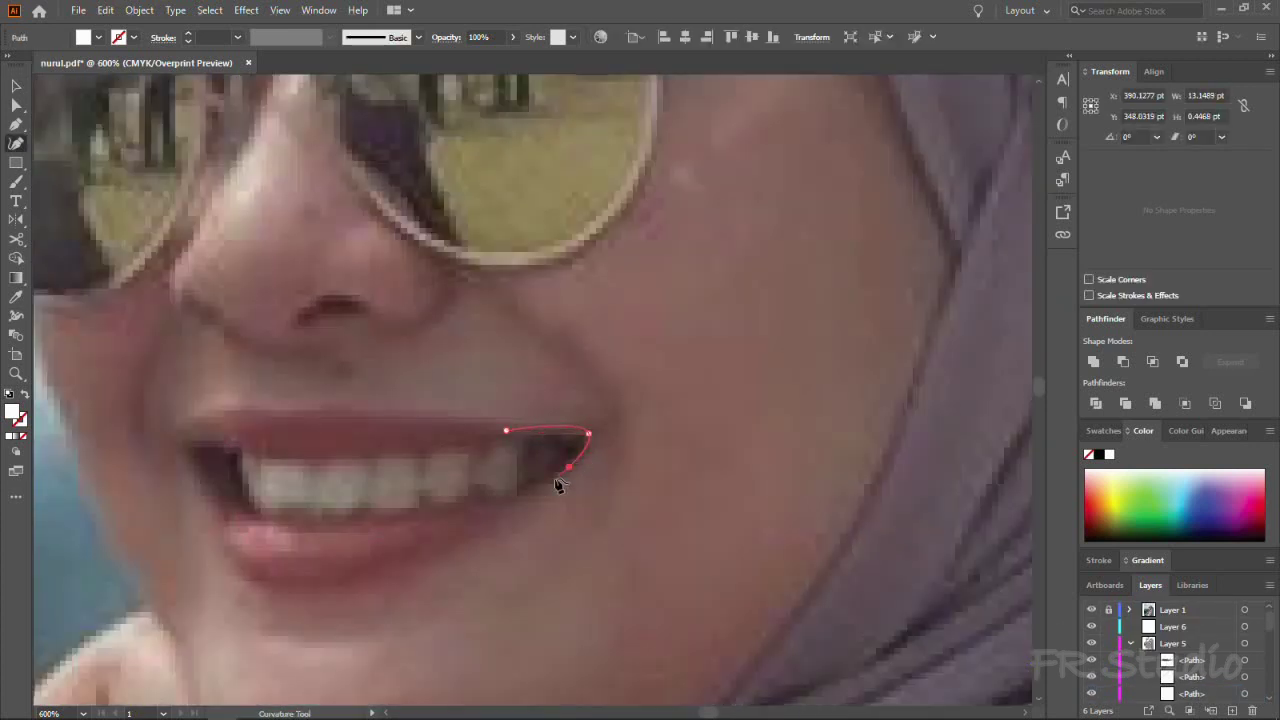
{"action": "left_click", "coordinate": [550, 428]}
{"action": "key", "text": "i"}
{"action": "left_click", "coordinate": [215, 470]}
{"action": "key", "text": "v"}
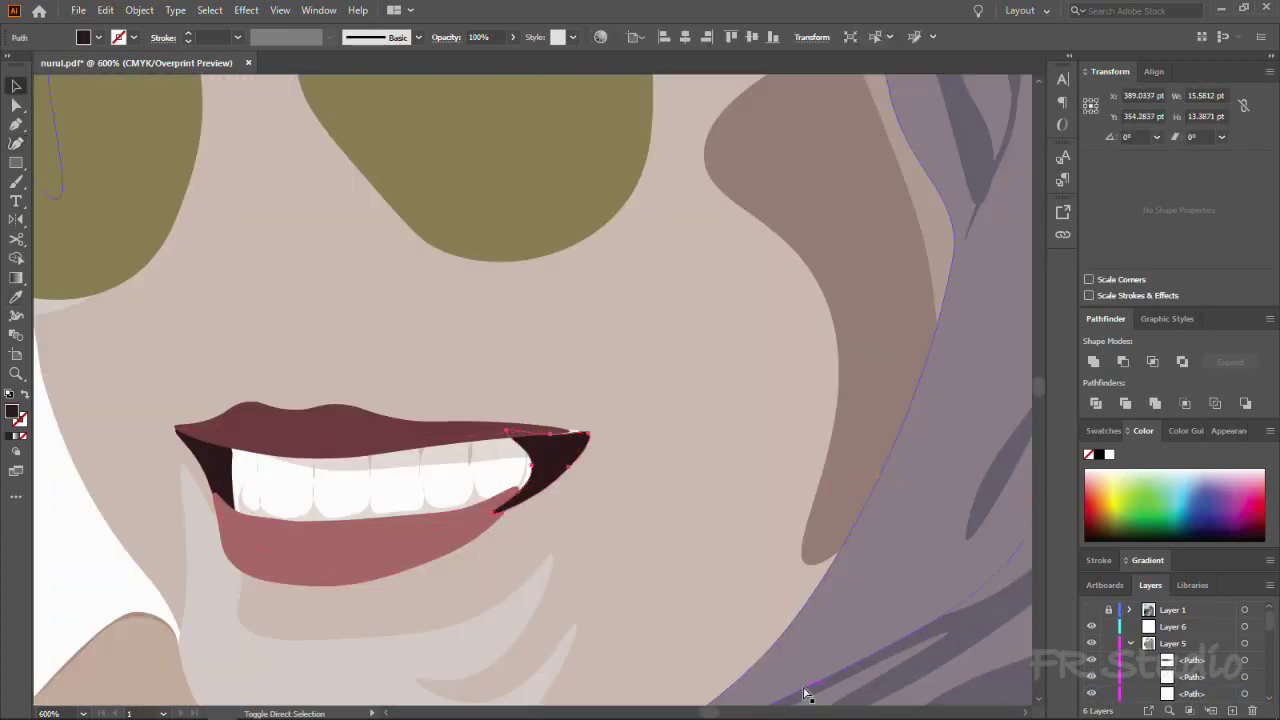
{"action": "scroll", "coordinate": [460, 537], "scroll_direction": "down", "scroll_amount": 3}
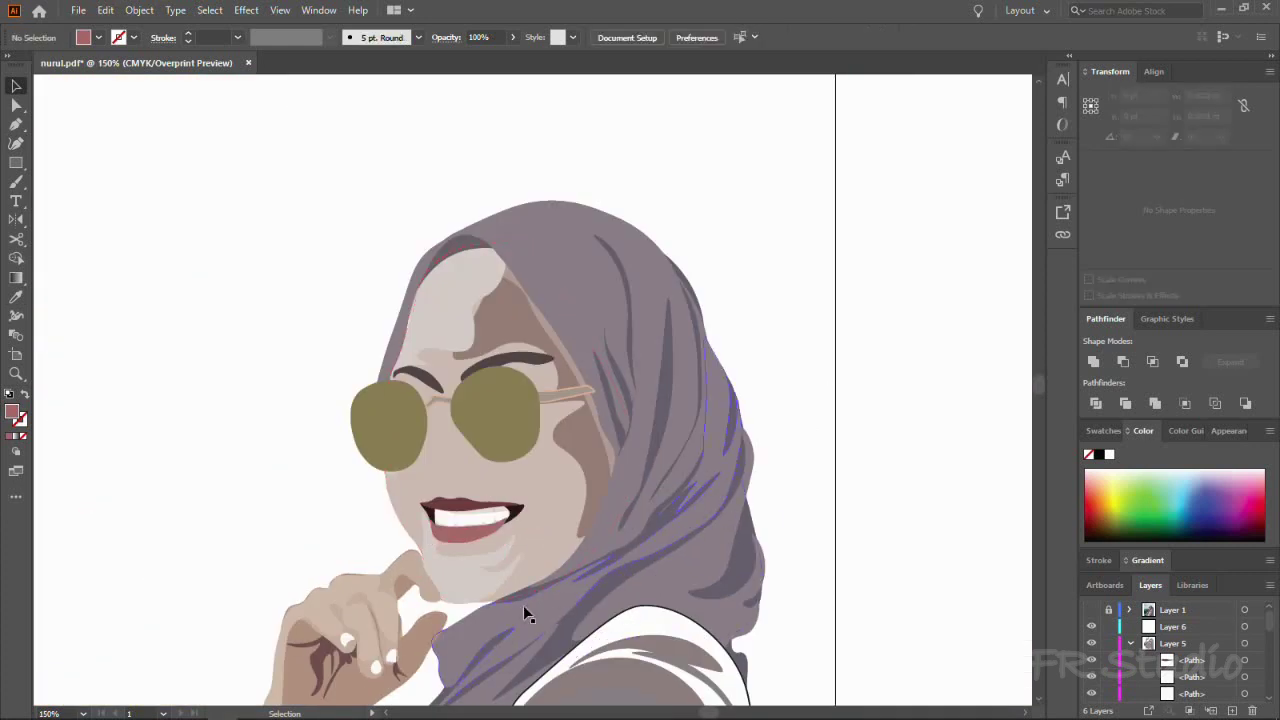
{"action": "scroll", "coordinate": [523, 605], "scroll_direction": "up", "scroll_amount": 4}
{"action": "scroll", "coordinate": [634, 442], "scroll_direction": "up", "scroll_amount": 2}
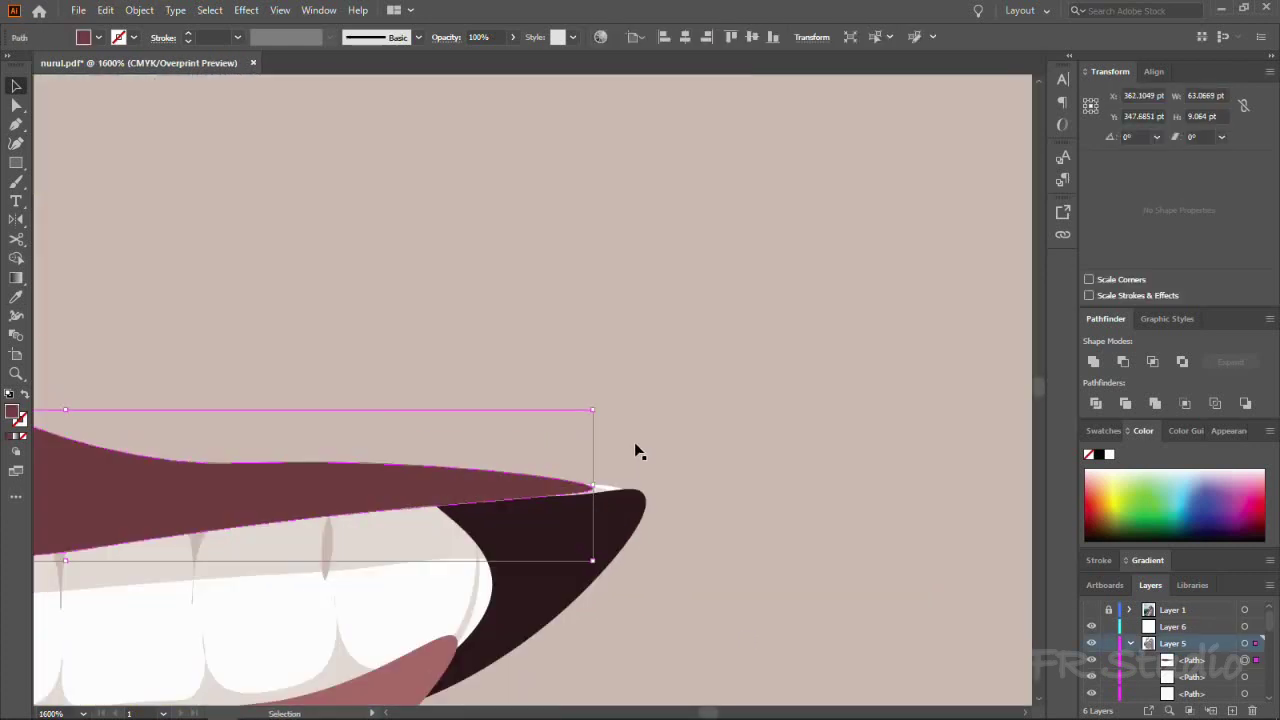
{"action": "key", "text": "shift+grave"}
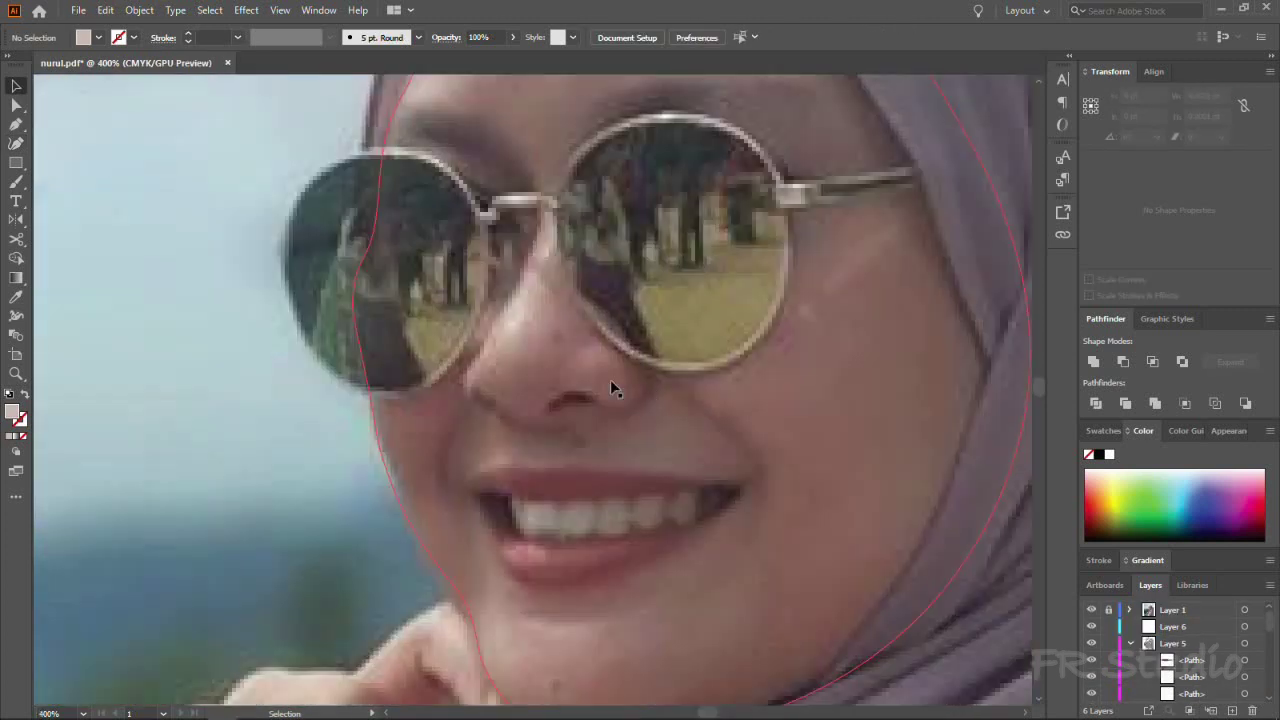
Step: Start the nose bridge highlight, sample its light colour, and compare against the reference photo
{"action": "key", "text": "shift+grave"}
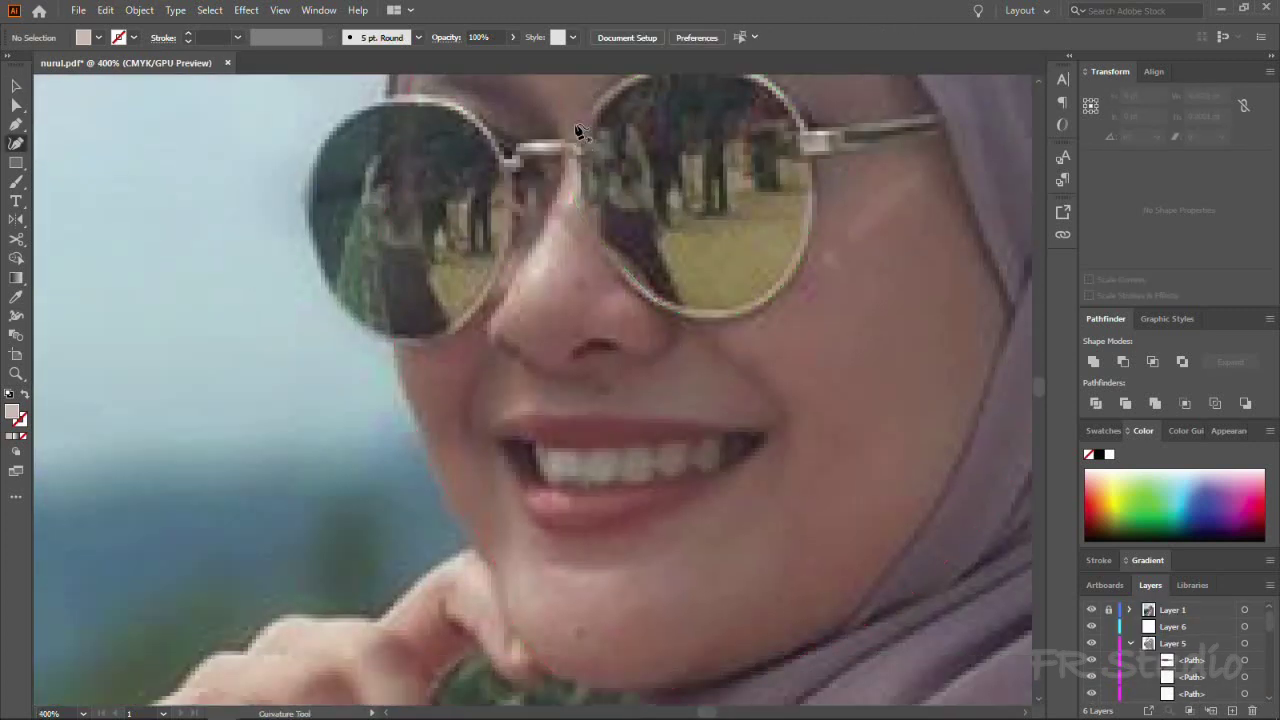
{"action": "left_click", "coordinate": [506, 293]}
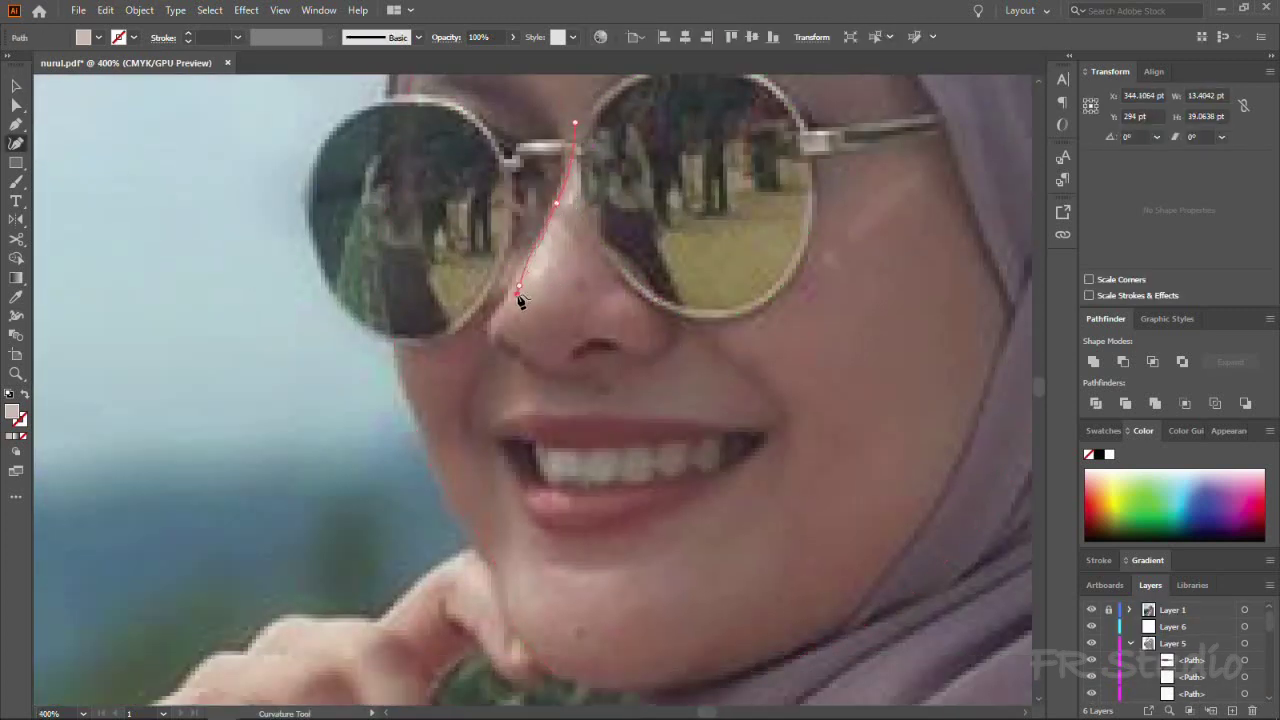
{"action": "key", "text": "i"}
{"action": "left_click", "coordinate": [1091, 609]}
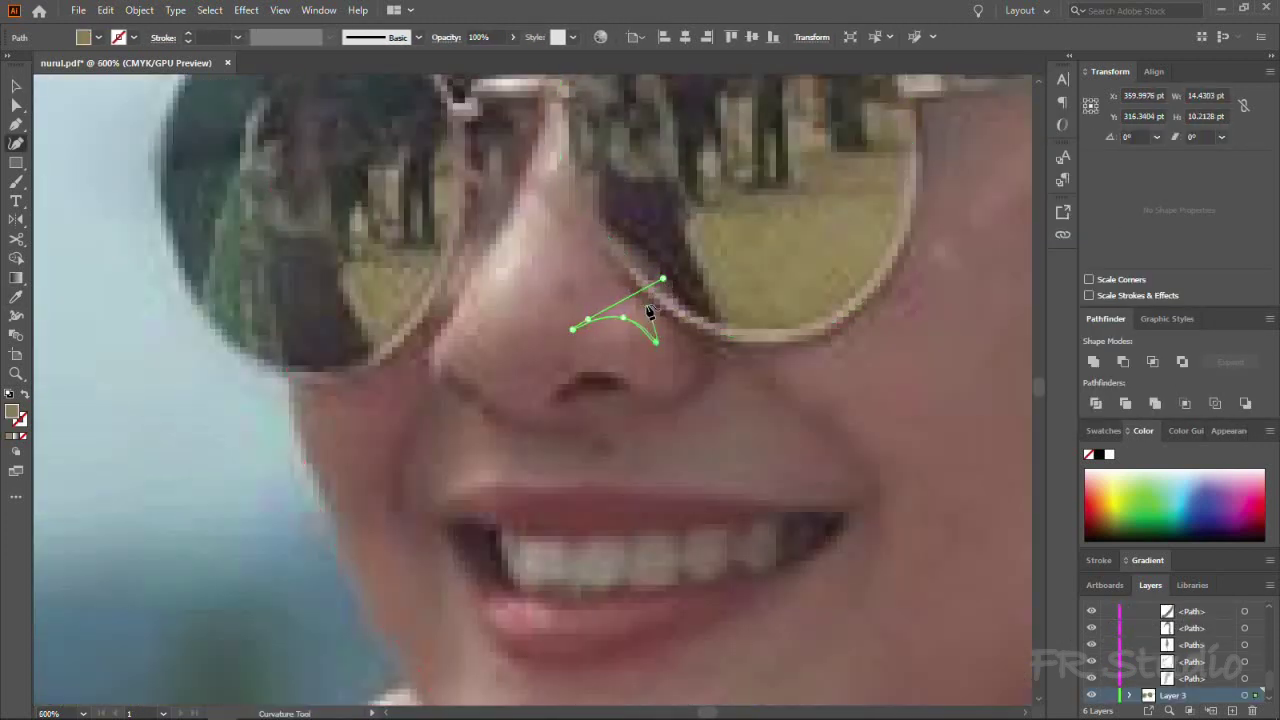
{"action": "scroll", "coordinate": [1095, 600], "scroll_direction": "up", "scroll_amount": 5}
{"action": "left_click", "coordinate": [1091, 610]}
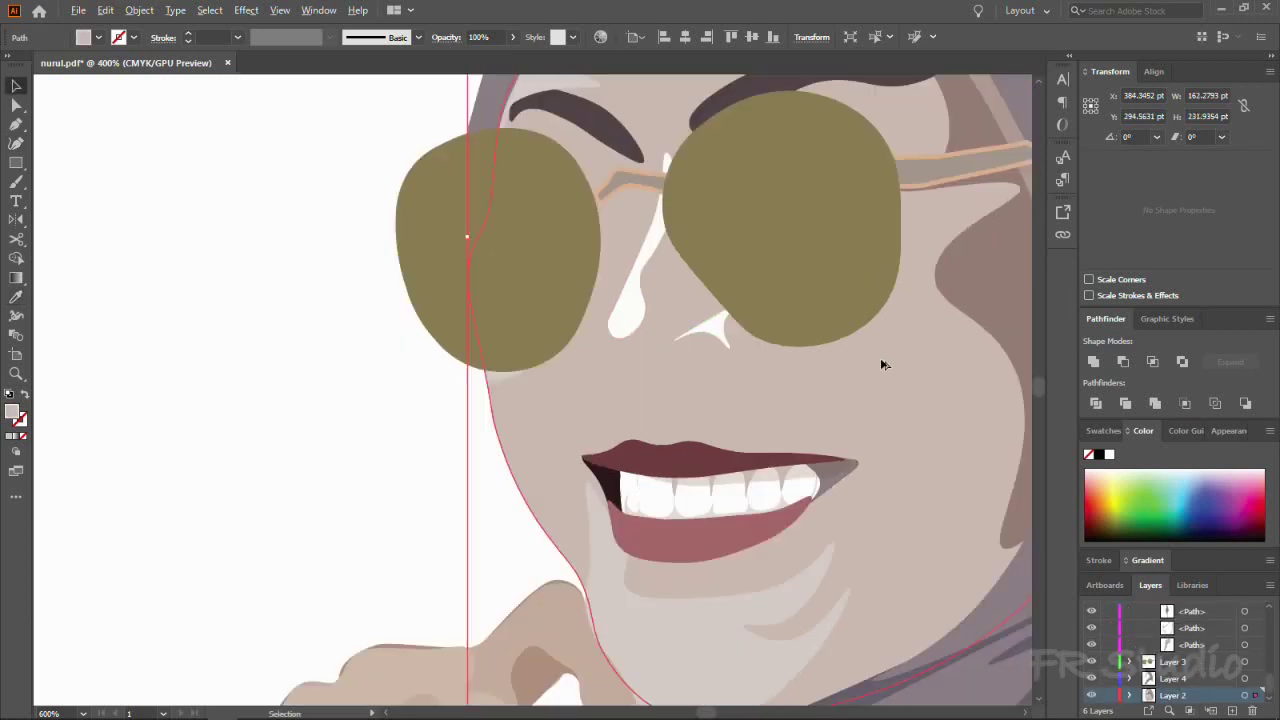
{"action": "left_click", "coordinate": [1091, 610]}
{"action": "key", "text": "ctrl+plus"}
{"action": "key", "text": "ctrl+plus"}
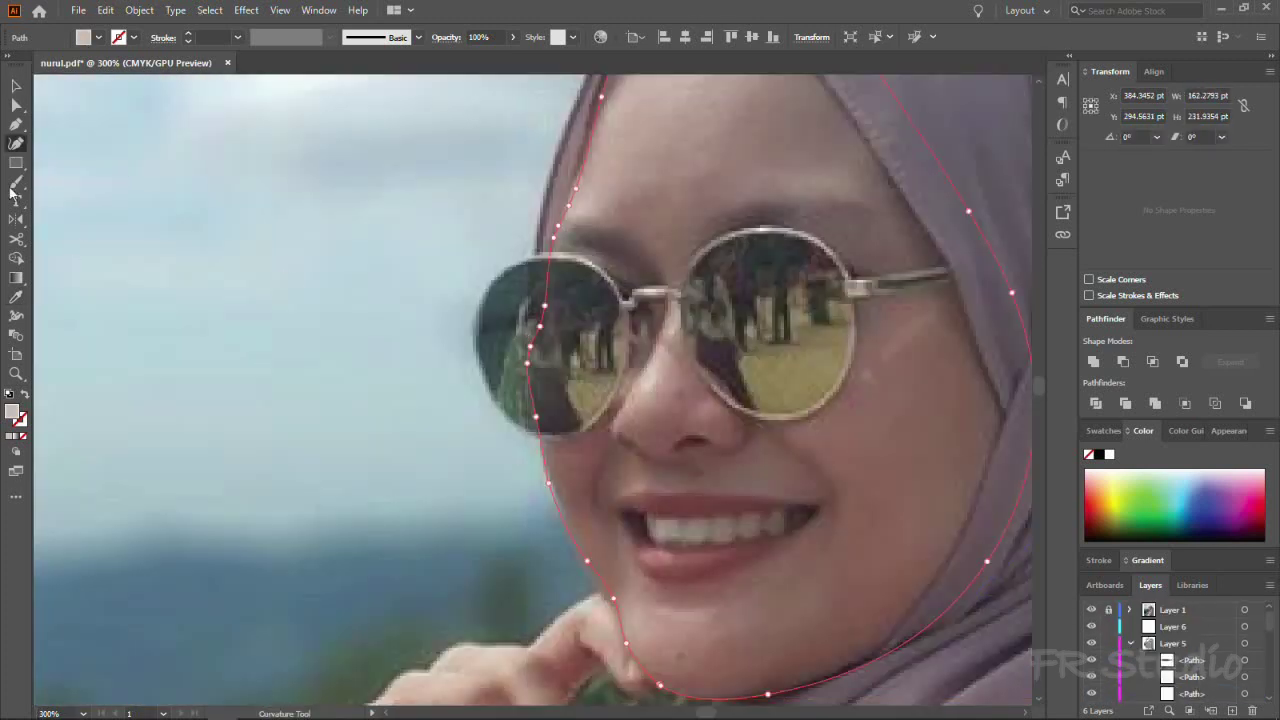
Step: Draw the curve under the nose along the nostril and reshape it
{"action": "left_click", "coordinate": [687, 444]}
{"action": "left_click", "coordinate": [697, 435]}
{"action": "left_click", "coordinate": [716, 437]}
{"action": "scroll", "coordinate": [714, 443], "scroll_direction": "up", "scroll_amount": 2}
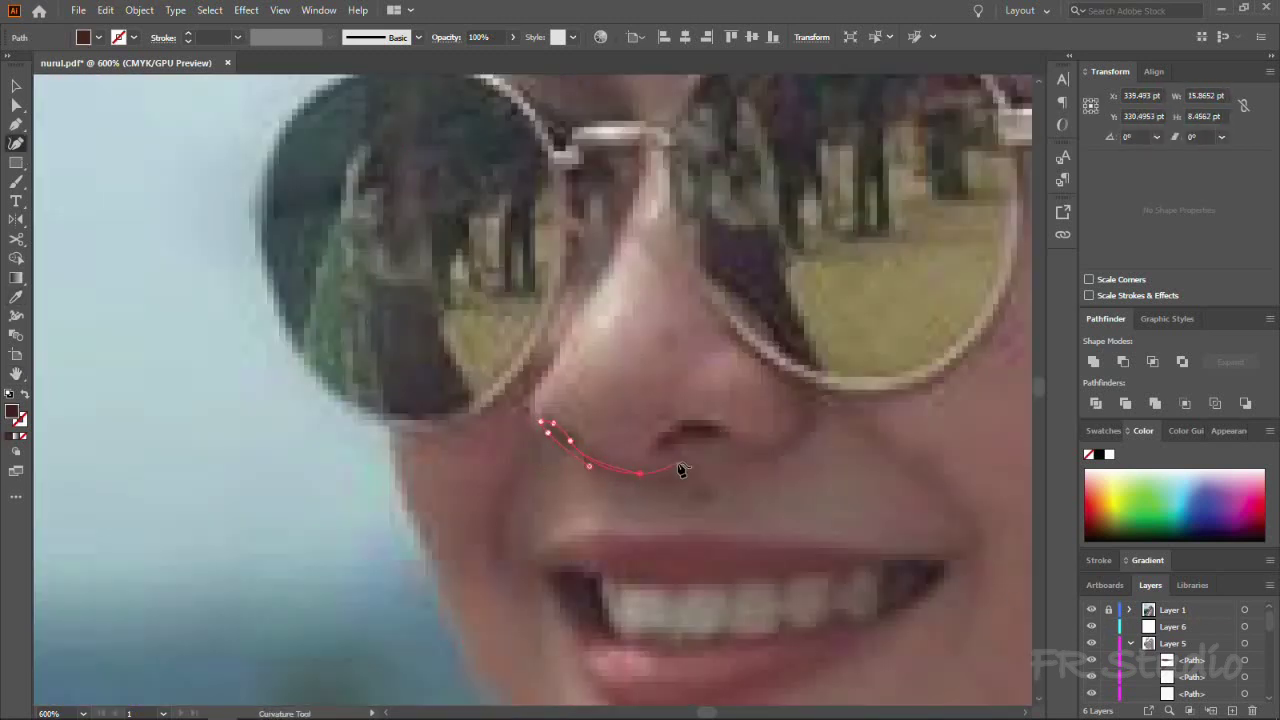
{"action": "key", "text": "ctrl+z"}
{"action": "key", "text": "ctrl+equal"}
{"action": "left_click_drag", "start_coordinate": [540, 421], "coordinate": [535, 424]}
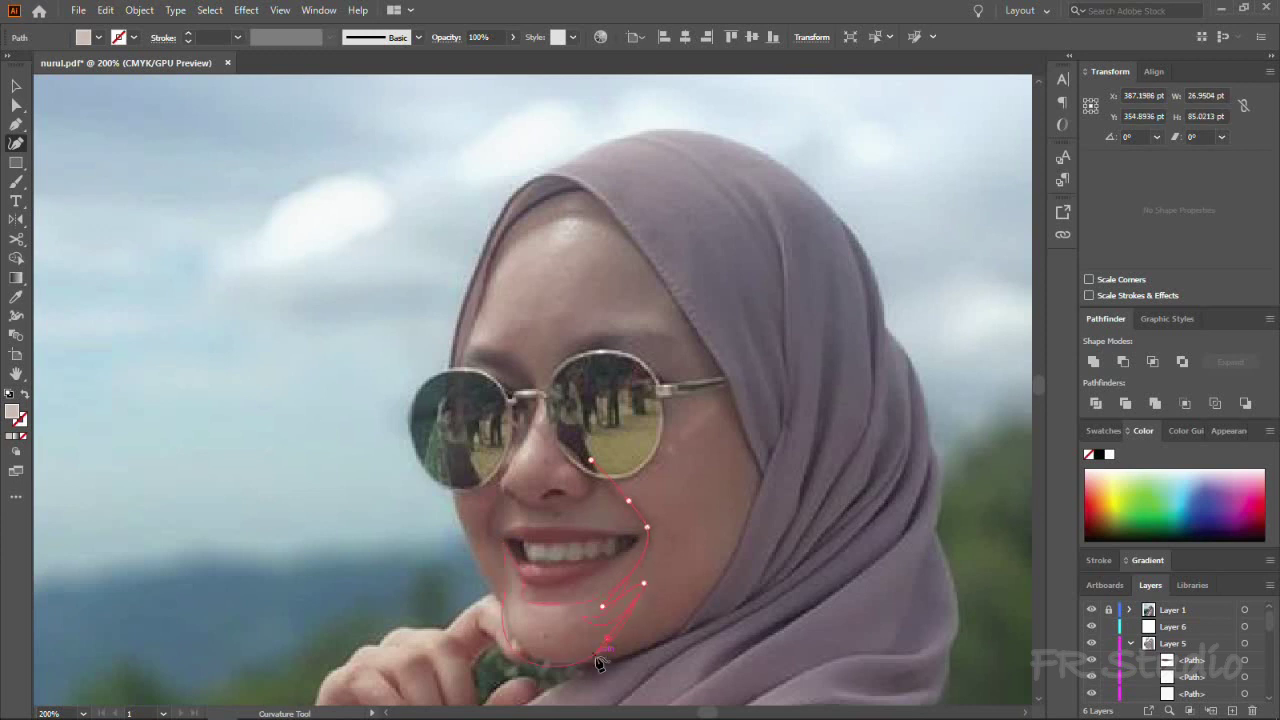
Step: Trace the highlight down the right cheek beside the smile and check it without the photo
{"action": "left_click", "coordinate": [580, 654]}
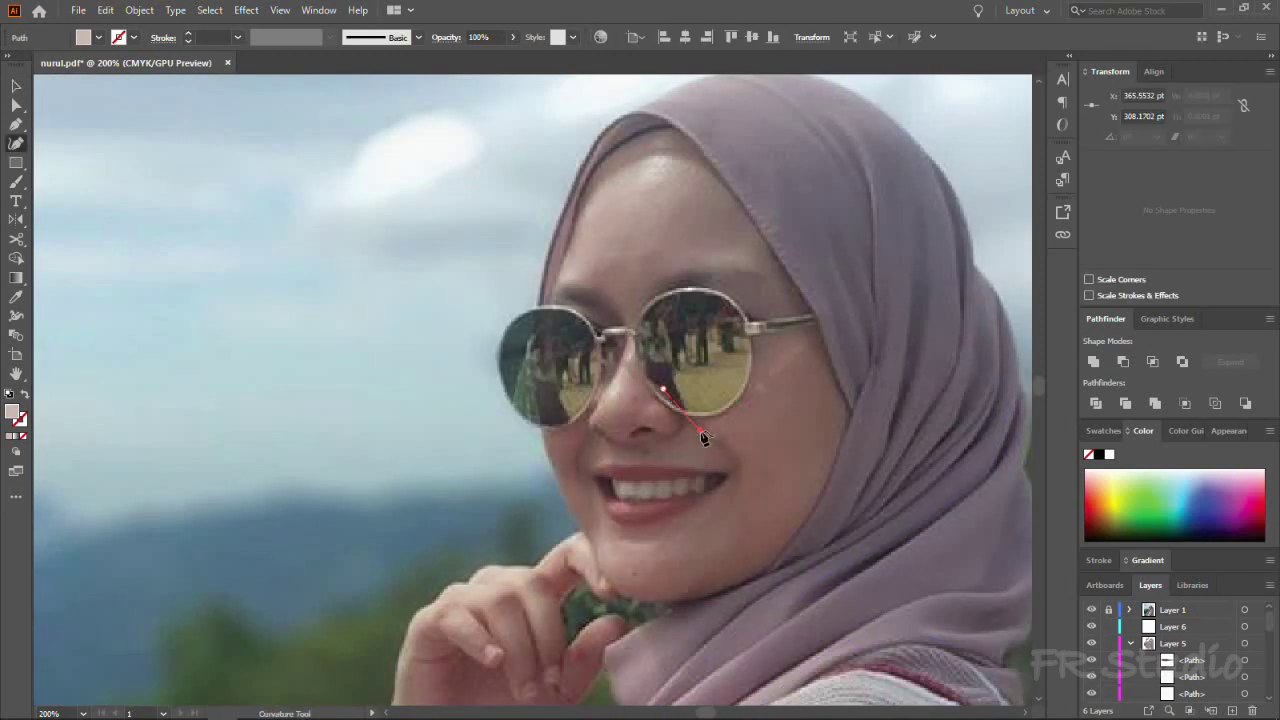
{"action": "left_click", "coordinate": [723, 502]}
{"action": "scroll", "coordinate": [728, 478], "scroll_direction": "up", "scroll_amount": 1}
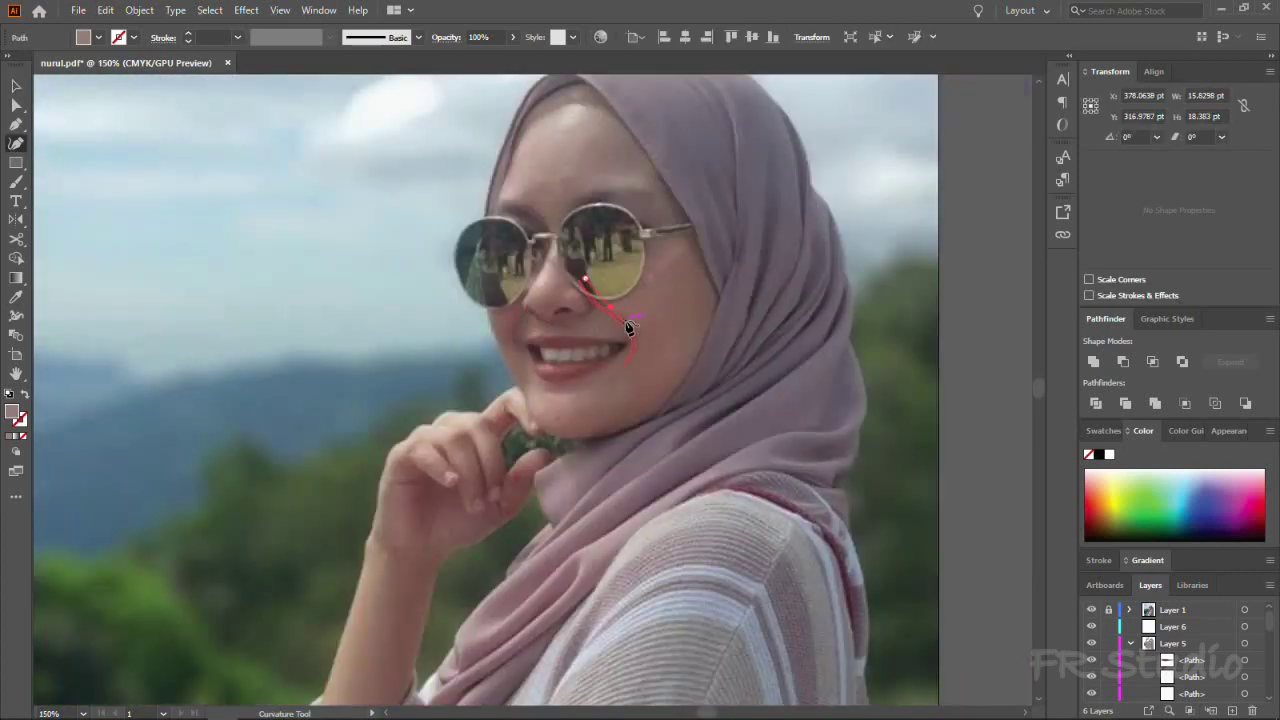
{"action": "left_click", "coordinate": [621, 381]}
{"action": "scroll", "coordinate": [623, 376], "scroll_direction": "up", "scroll_amount": 1}
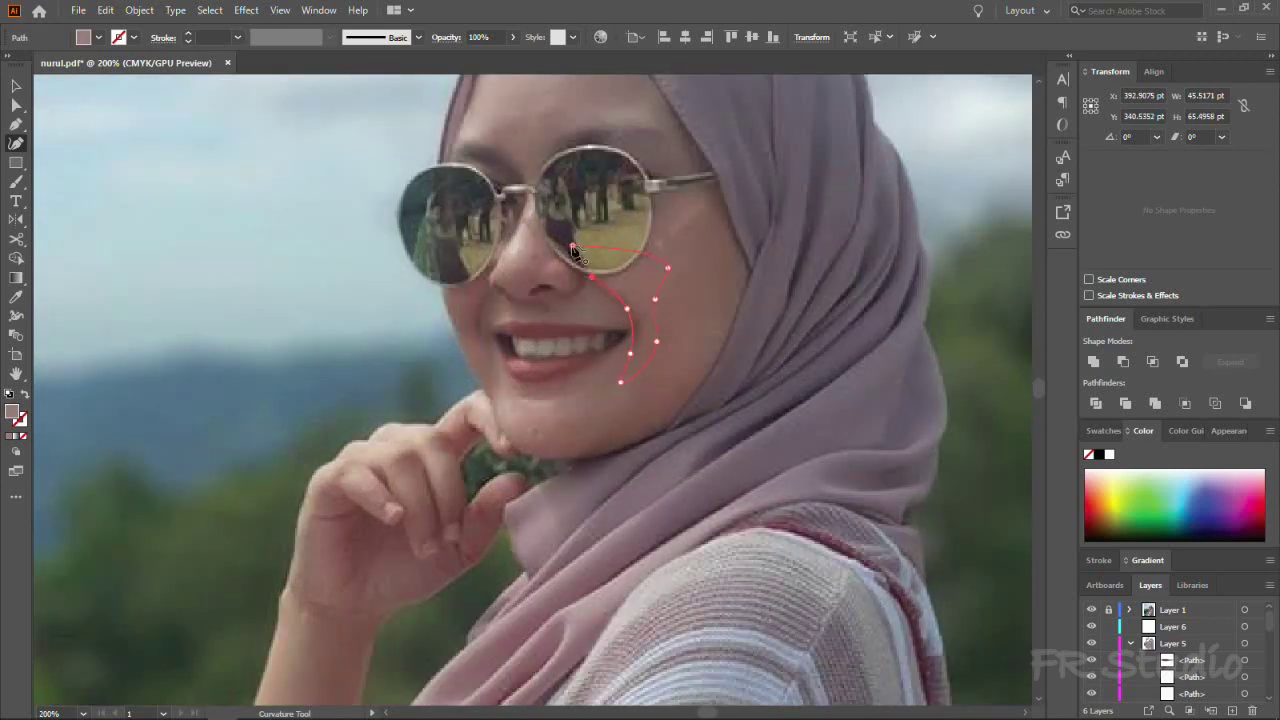
{"action": "left_click", "coordinate": [1091, 609]}
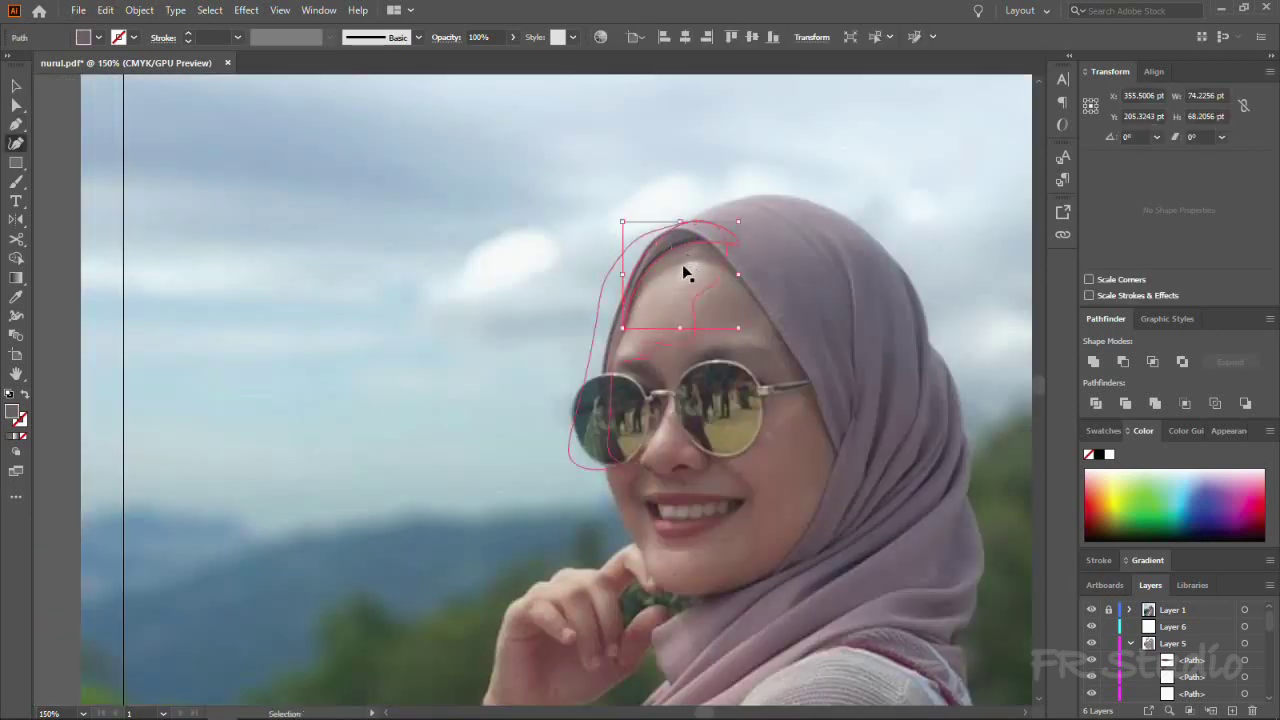
Step: Review the face without the photo, briefly selecting then deselecting the hijab shape
{"action": "scroll", "coordinate": [703, 245], "scroll_direction": "up", "scroll_amount": 3}
{"action": "key", "text": "ctrl+shift+w"}
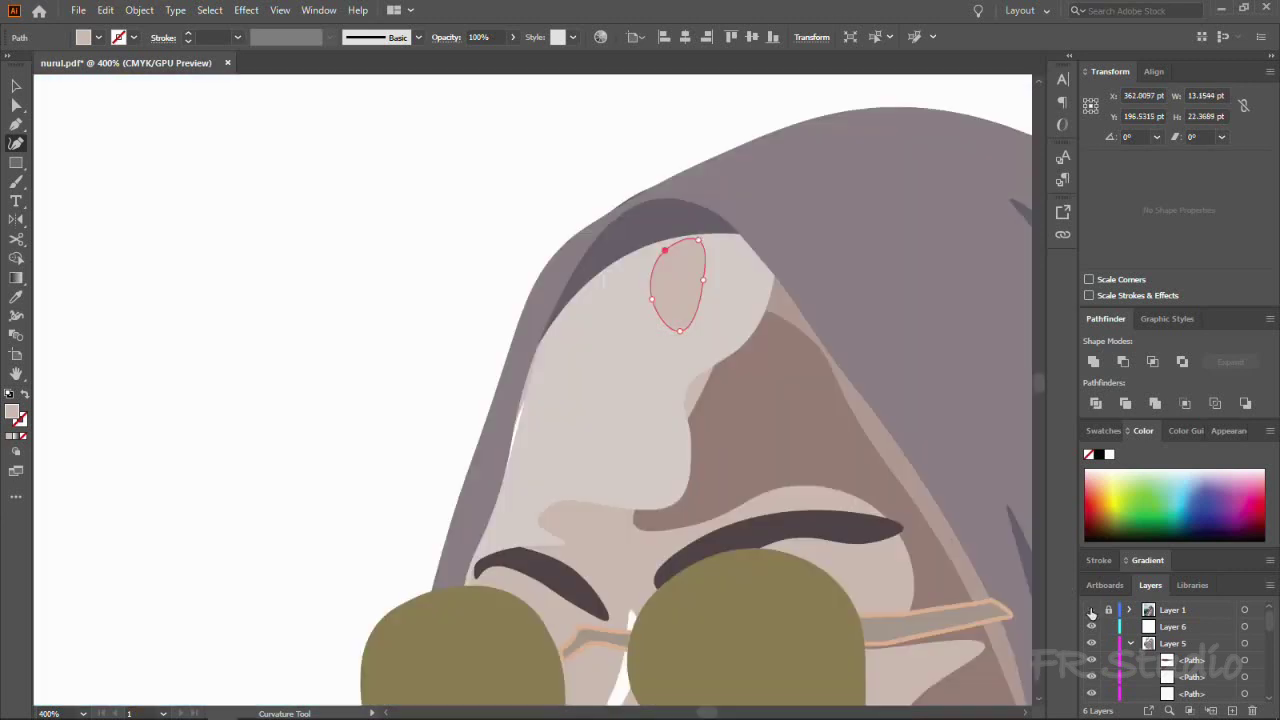
{"action": "key", "text": "ctrl+minus"}
{"action": "key", "text": "ctrl+minus"}
{"action": "key", "text": "v"}
{"action": "key", "text": "ctrl+minus"}
{"action": "left_click", "coordinate": [545, 287]}
{"action": "key", "text": "ctrl+shift+a"}
{"action": "key", "text": "ctrl+plus"}
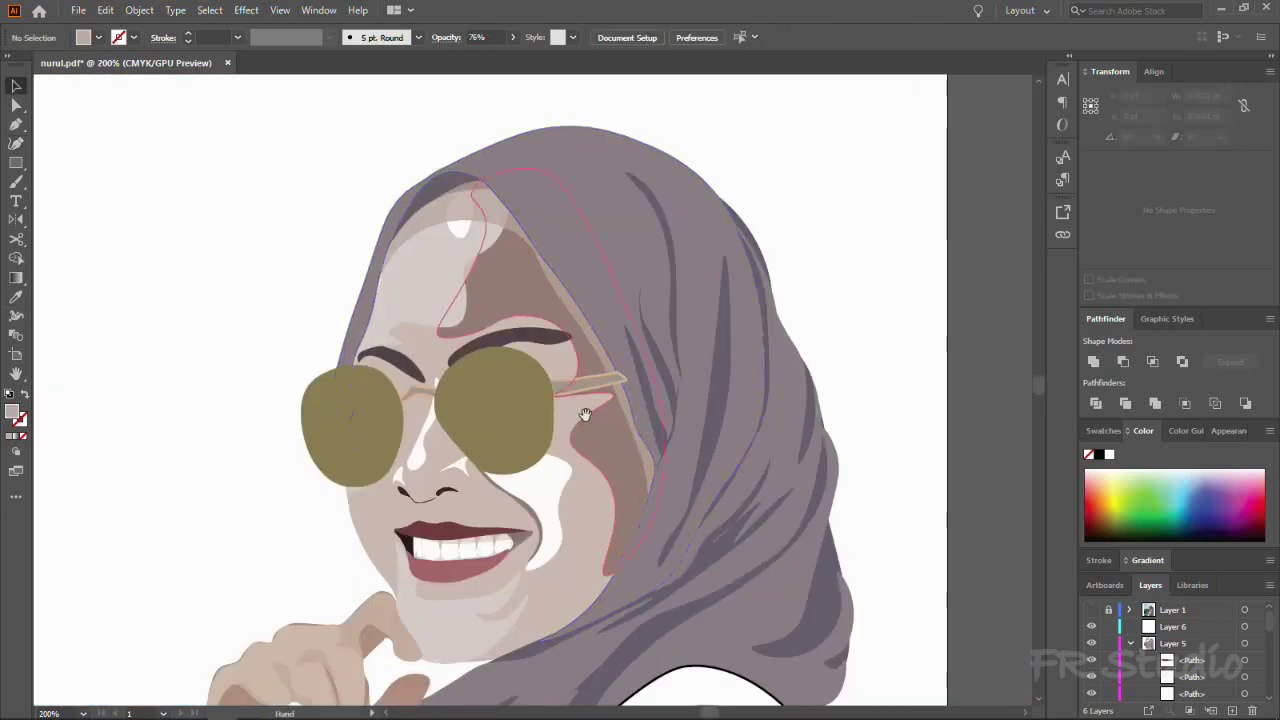
Step: Trace a closed light shading shape along the forehead's left edge above the eyebrow
{"action": "key", "text": "ctrl+shift+w"}
{"action": "key", "text": "shift+grave"}
{"action": "key", "text": "ctrl+plus"}
{"action": "key", "text": "ctrl+plus"}
{"action": "left_click", "coordinate": [564, 231]}
{"action": "left_click", "coordinate": [533, 308]}
{"action": "left_click", "coordinate": [535, 341]}
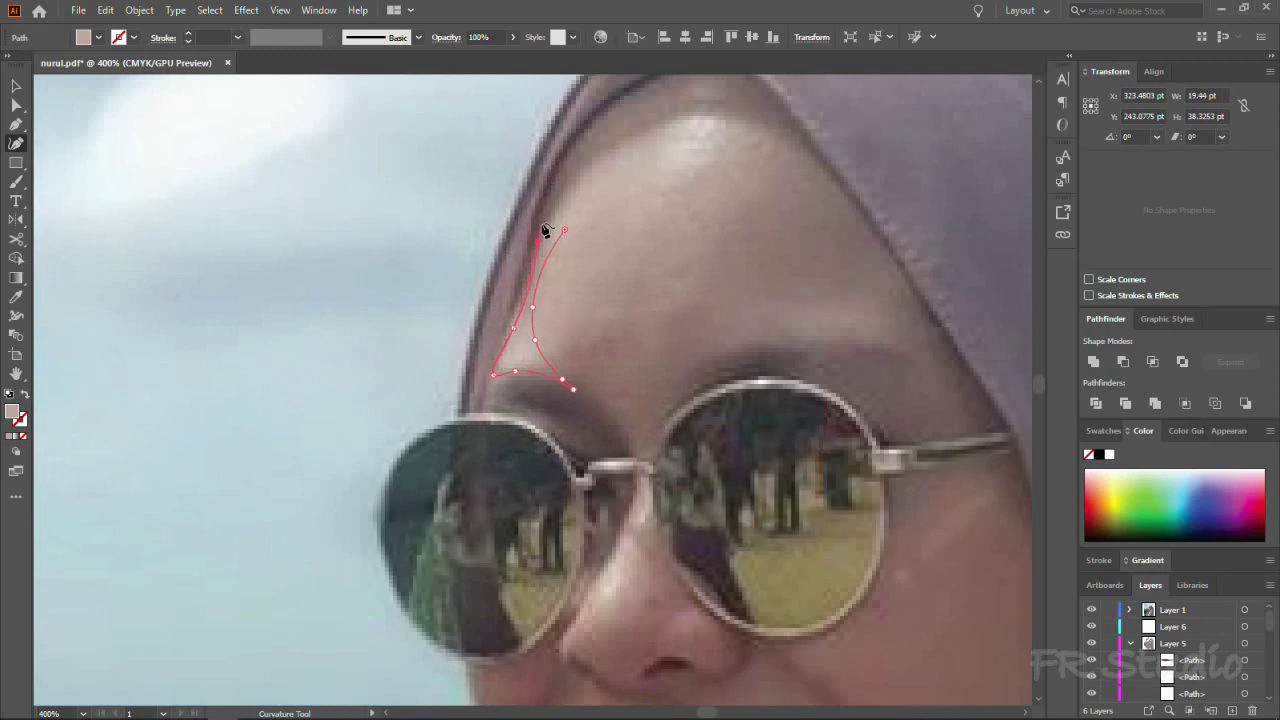
{"action": "left_click", "coordinate": [1091, 609]}
{"action": "key", "text": "ctrl+minus"}
{"action": "key", "text": "ctrl+minus"}
{"action": "key", "text": "ctrl+minus"}
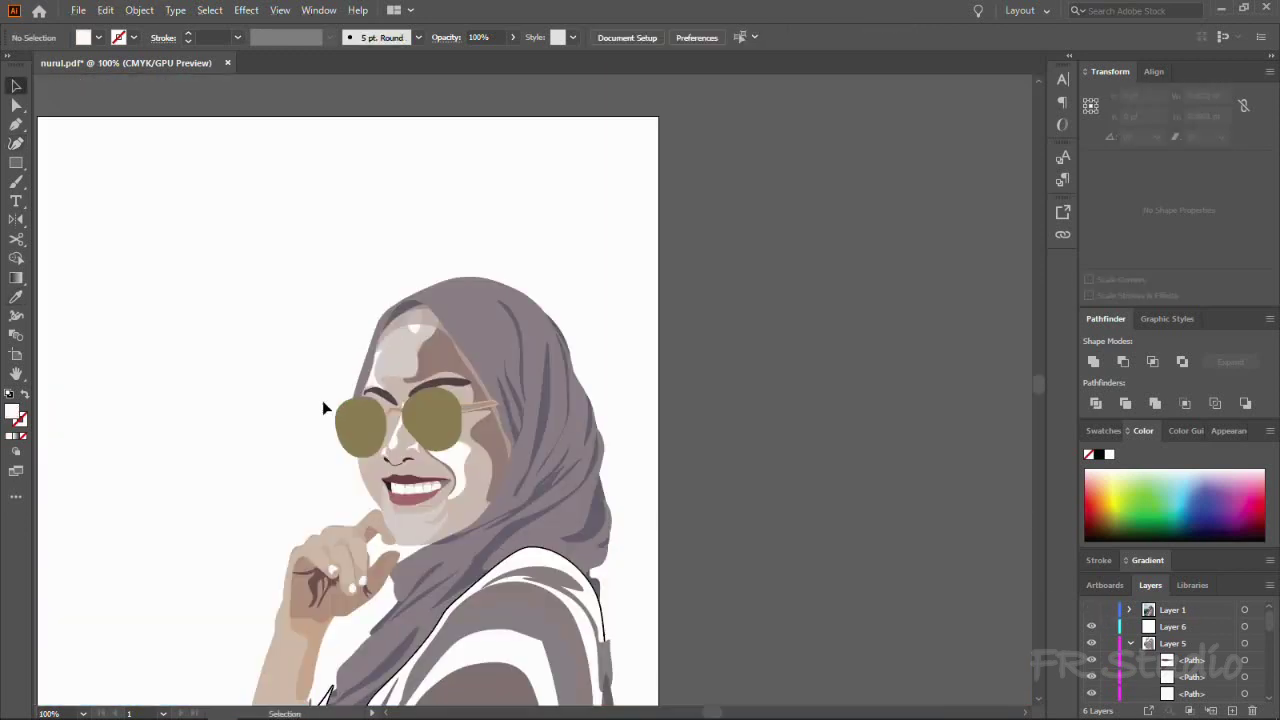
{"action": "key", "text": "ctrl+plus"}
{"action": "key", "text": "ctrl+plus"}
Step: Select the eyebrow and the new forehead shading shape, then view the whole portrait
{"action": "key", "text": "ctrl+plus"}
{"action": "key", "text": "ctrl+plus"}
{"action": "left_click", "coordinate": [330, 368]}
{"action": "key", "text": "v"}
{"action": "left_click", "coordinate": [214, 294]}
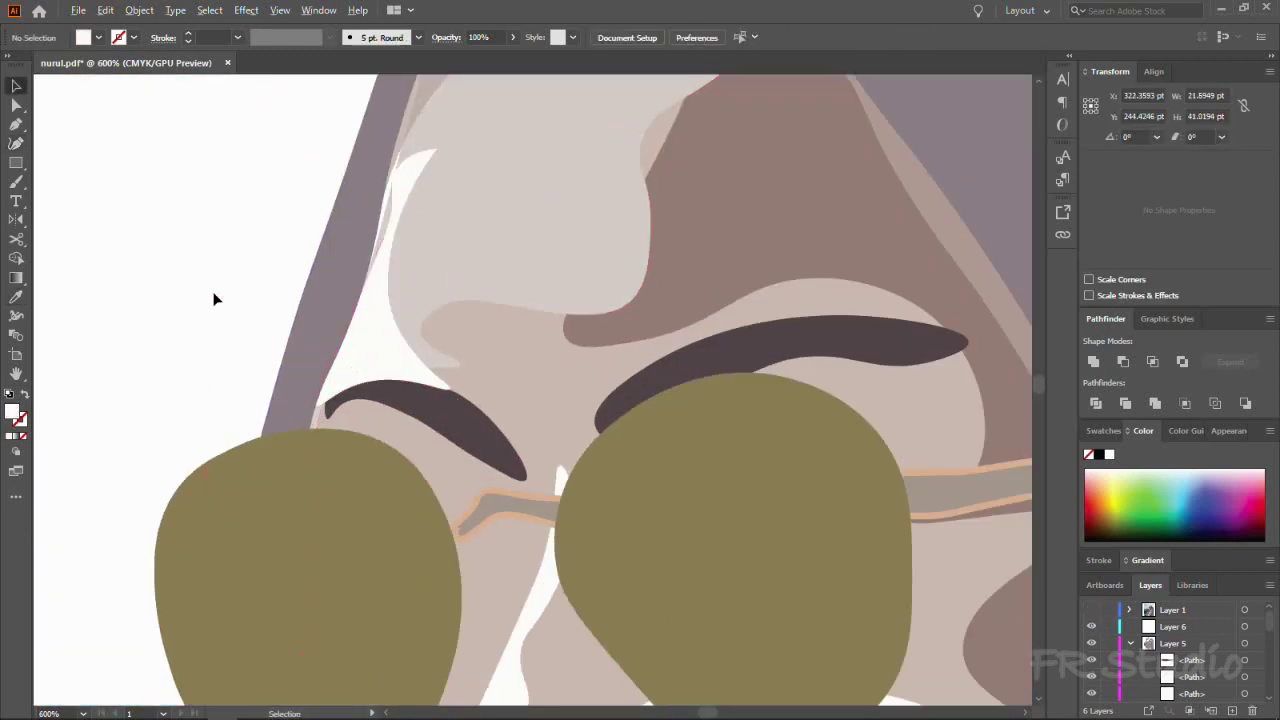
{"action": "left_click", "coordinate": [214, 266]}
{"action": "key", "text": "ctrl+minus"}
{"action": "key", "text": "ctrl+minus"}
{"action": "key", "text": "ctrl+minus"}
{"action": "key", "text": "ctrl+plus"}
{"action": "key", "text": "ctrl+plus"}
{"action": "left_click", "coordinate": [507, 193]}
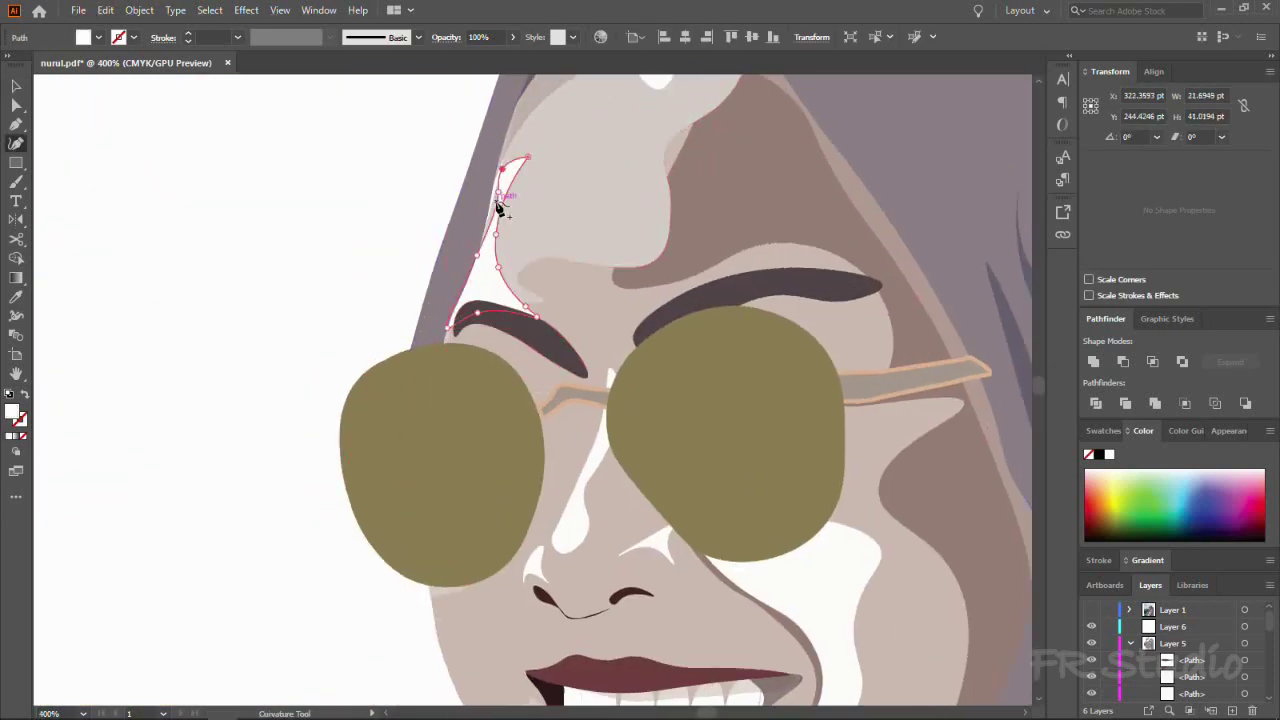
{"action": "key", "text": "v"}
{"action": "key", "text": "ctrl+0"}
Step: Hide the reference photo, zoom in on the face and inspect the face group
{"action": "left_click", "coordinate": [1091, 609]}
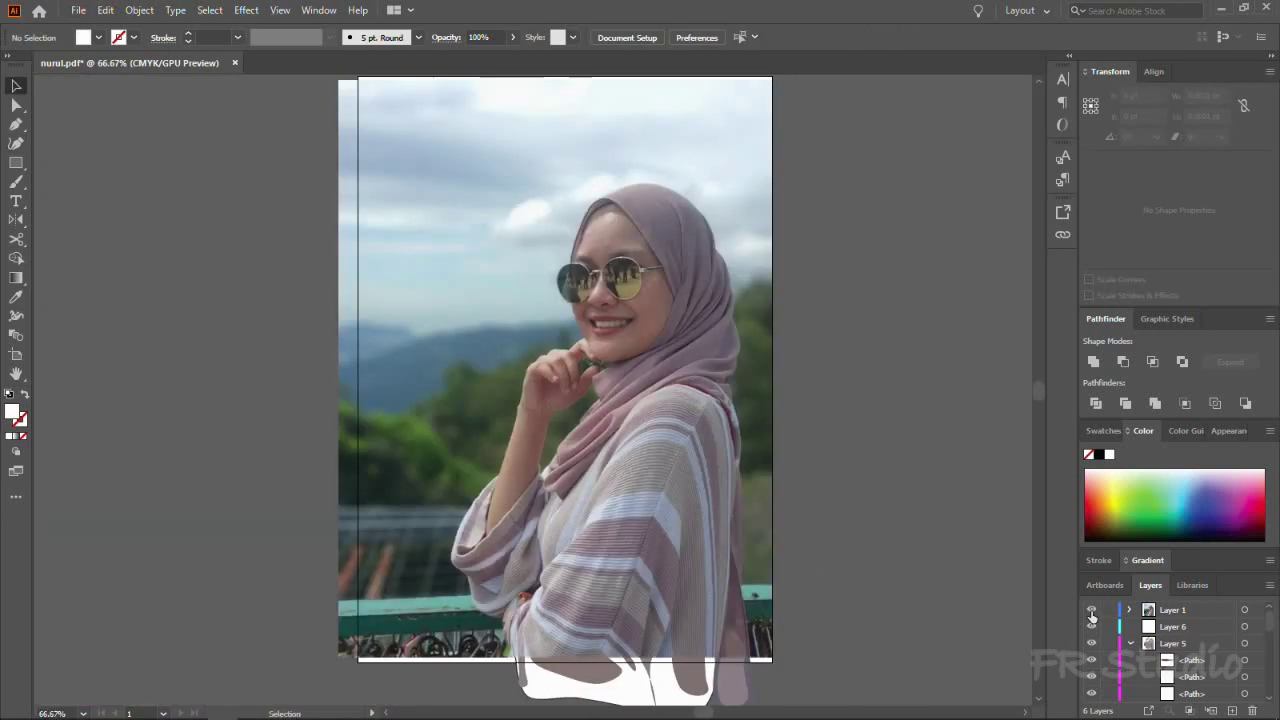
{"action": "key", "text": "ctrl+plus"}
{"action": "key", "text": "ctrl+plus"}
{"action": "left_click", "coordinate": [600, 262]}
{"action": "key", "text": "a"}
{"action": "left_click_drag", "start_coordinate": [600, 262], "coordinate": [519, 441]}
{"action": "left_click", "coordinate": [363, 305]}
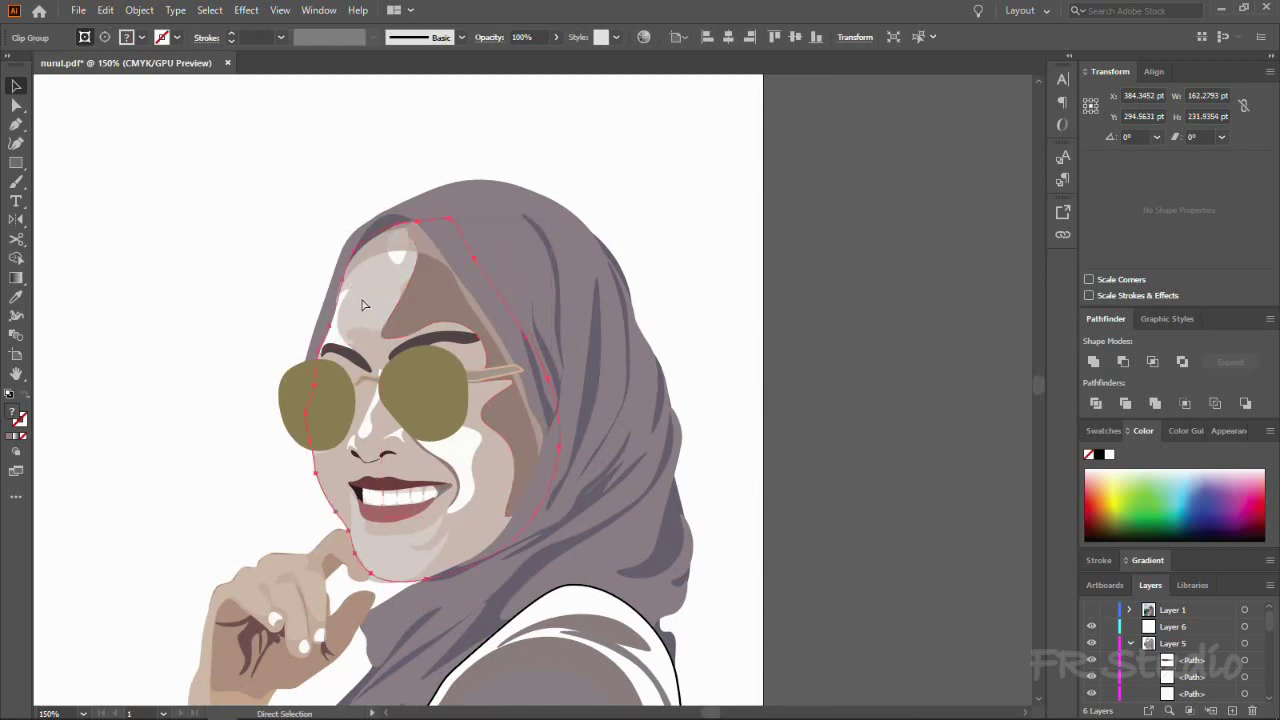
{"action": "scroll", "coordinate": [371, 349], "scroll_direction": "up", "scroll_amount": 2}
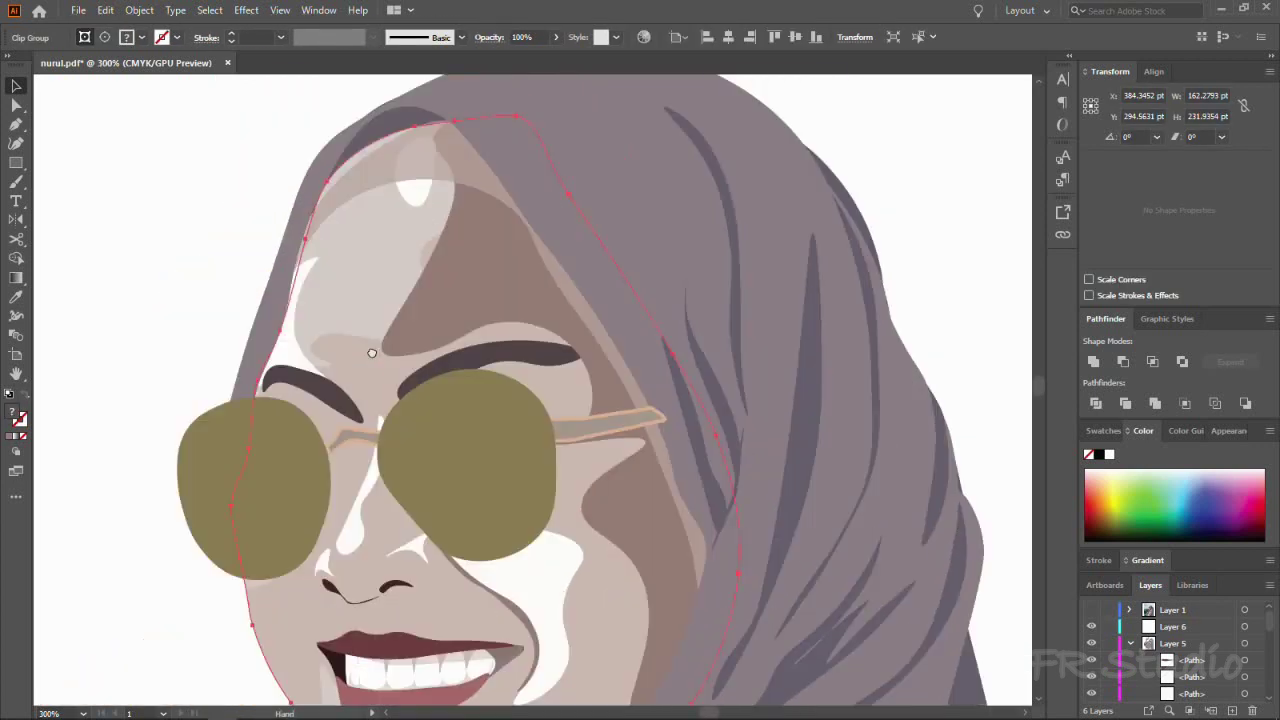
{"action": "scroll", "coordinate": [380, 420], "scroll_direction": "down", "scroll_amount": 2}
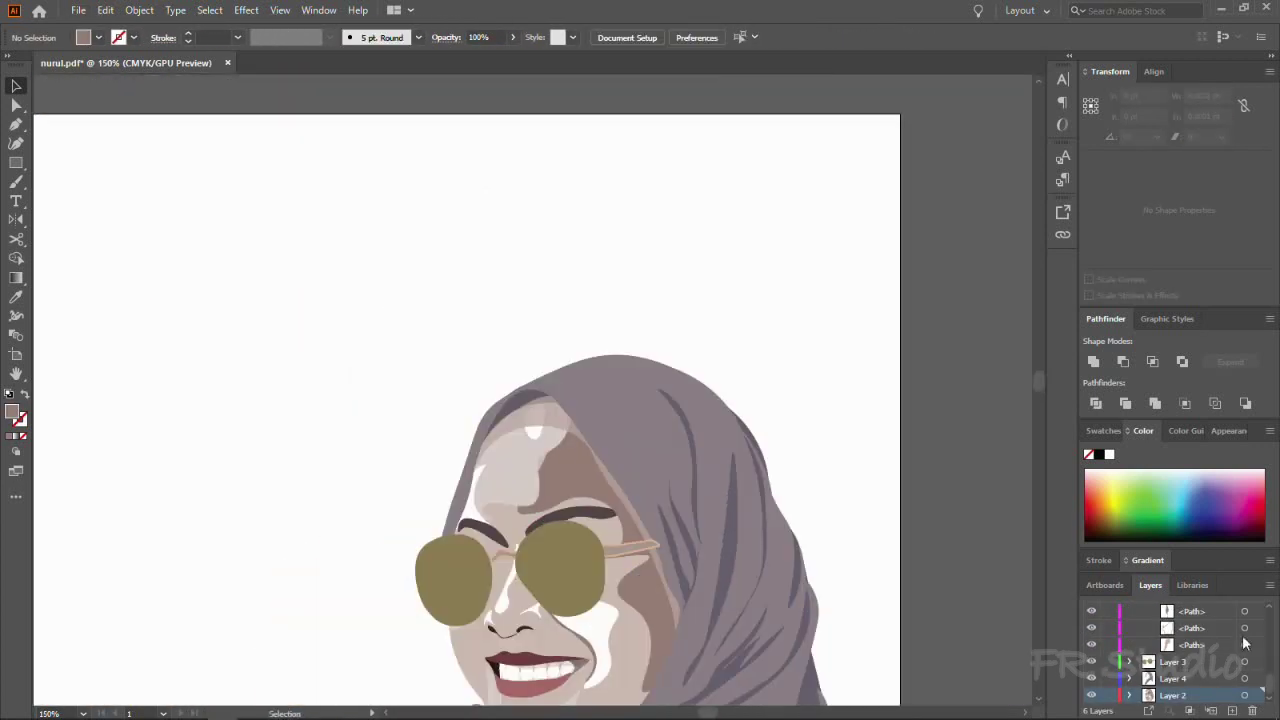
{"action": "left_click", "coordinate": [409, 246], "text": "ctrl"}
Step: Select the hood shading path and the shadow on the face's right side
{"action": "left_click", "coordinate": [543, 462], "text": "ctrl"}
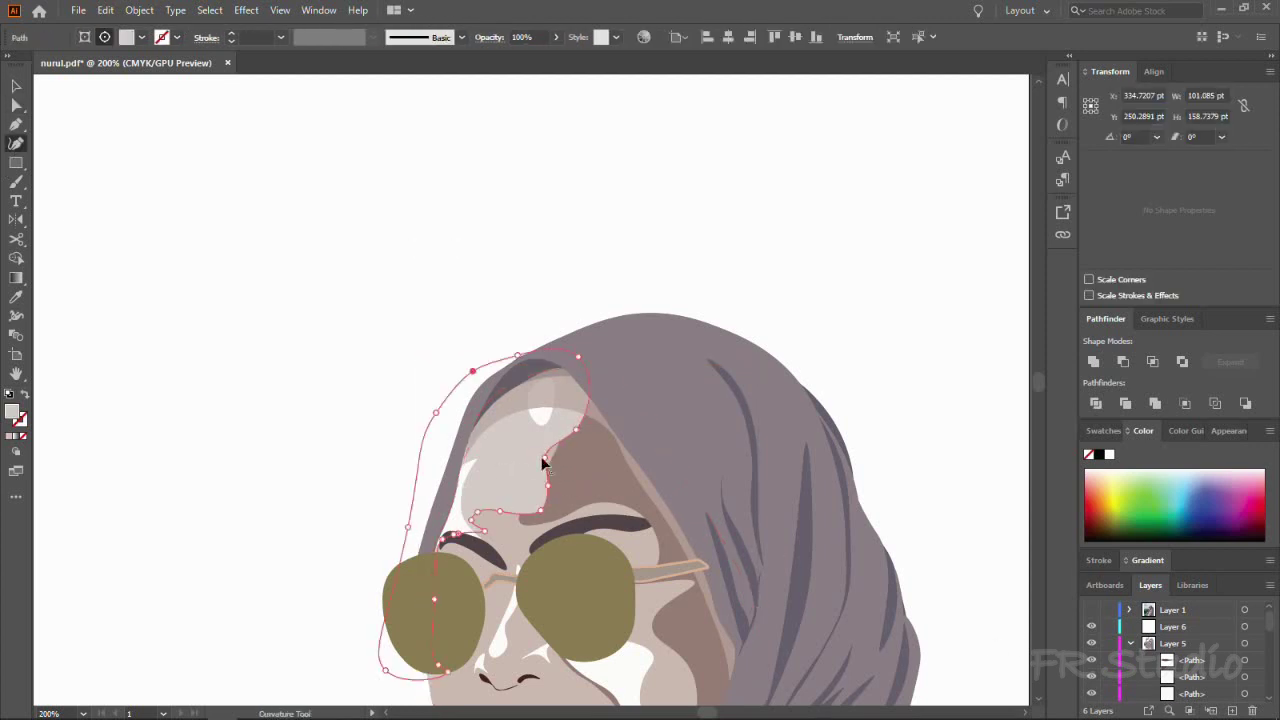
{"action": "scroll", "coordinate": [600, 400], "scroll_direction": "down", "scroll_amount": 2}
{"action": "scroll", "coordinate": [654, 326], "scroll_direction": "down", "scroll_amount": 5}
{"action": "scroll", "coordinate": [314, 246], "scroll_direction": "up", "scroll_amount": 5}
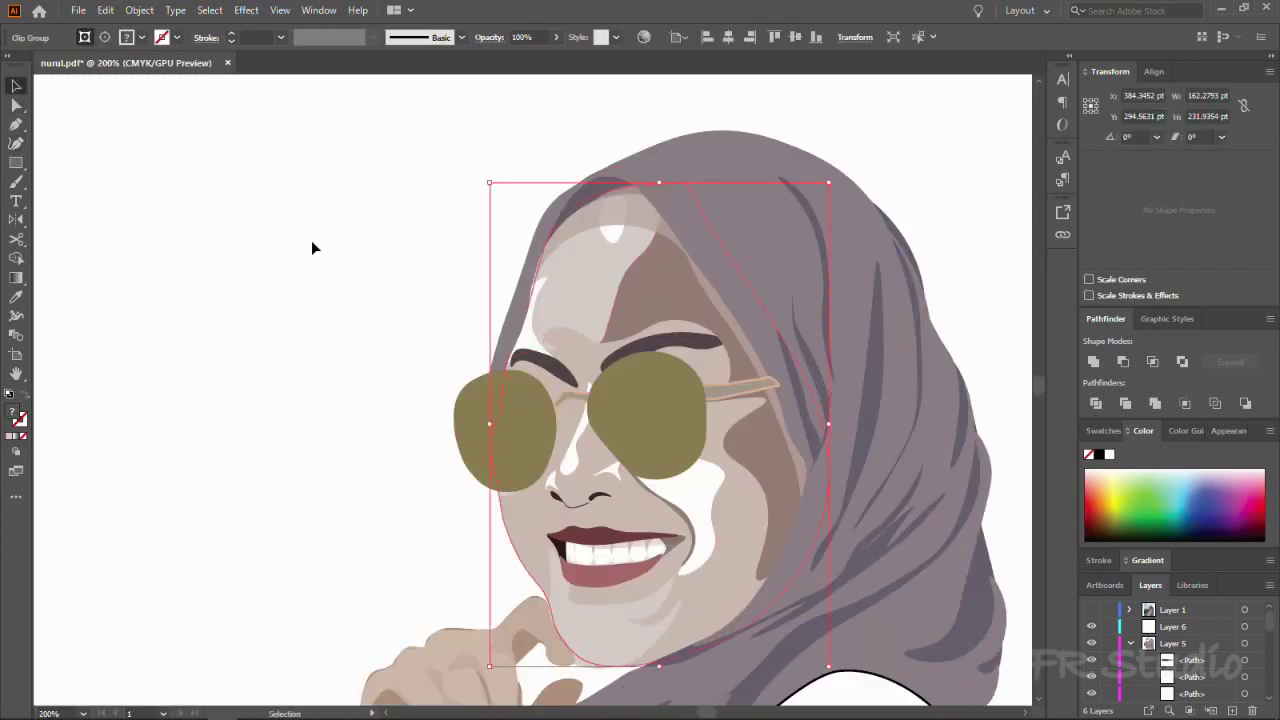
{"action": "left_click", "coordinate": [608, 308], "text": "ctrl"}
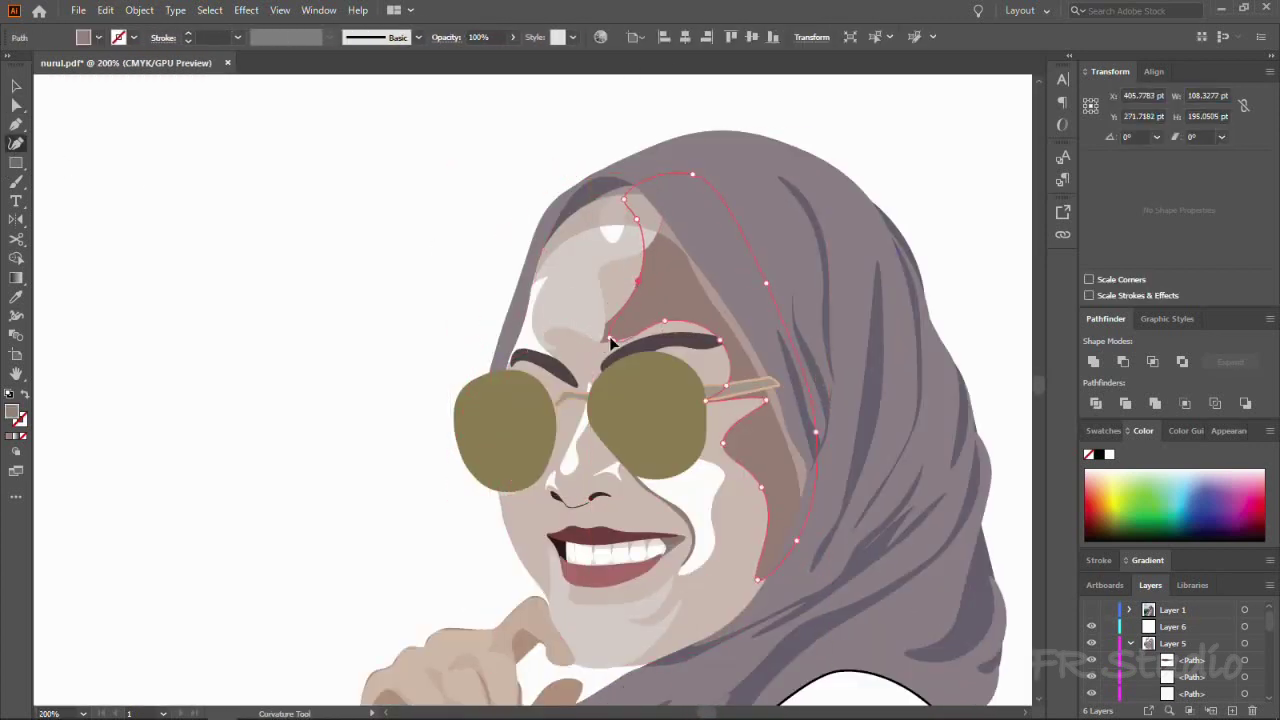
{"action": "scroll", "coordinate": [712, 225], "scroll_direction": "down", "scroll_amount": 5}
{"action": "scroll", "coordinate": [712, 225], "scroll_direction": "up", "scroll_amount": 5}
Step: Trace the elbow fold shadow with the Curvature tool over the reference photo
{"action": "key", "text": "v"}
{"action": "key", "text": "ctrl+0"}
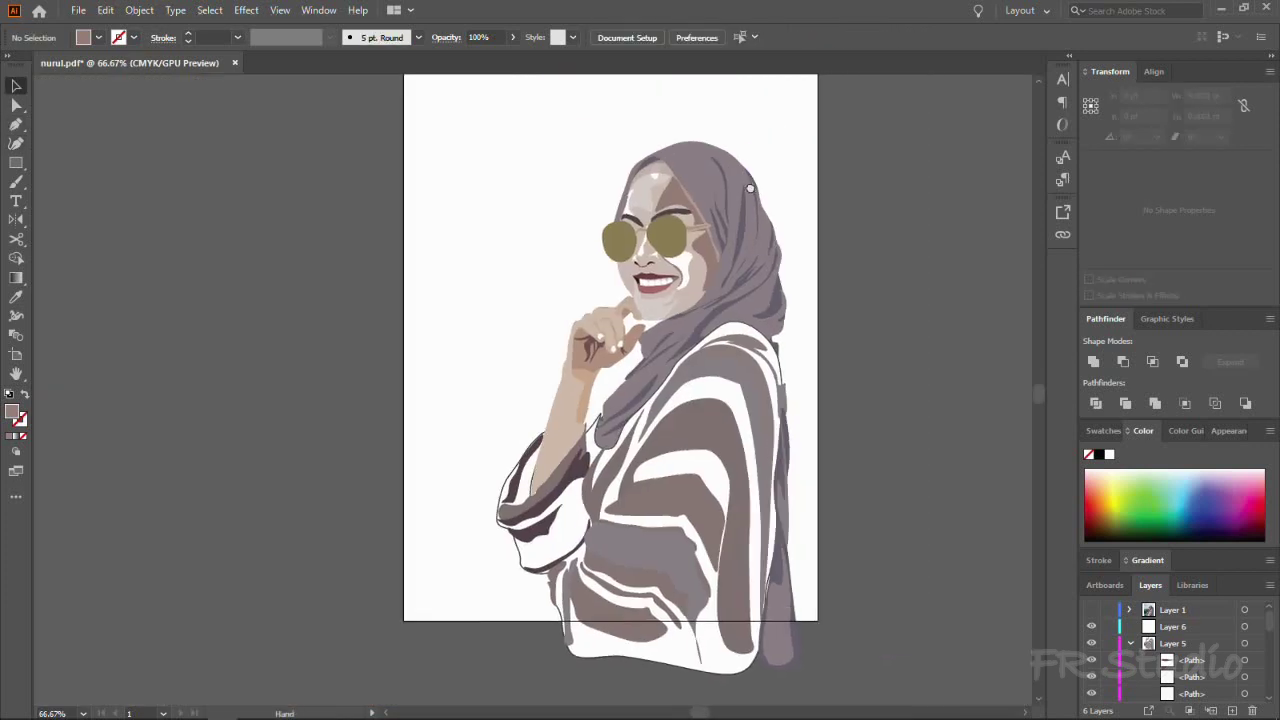
{"action": "left_click", "coordinate": [1091, 609]}
{"action": "key", "text": "ctrl+1"}
{"action": "left_click", "coordinate": [14, 144]}
{"action": "left_click", "coordinate": [530, 398]}
{"action": "left_click", "coordinate": [518, 432]}
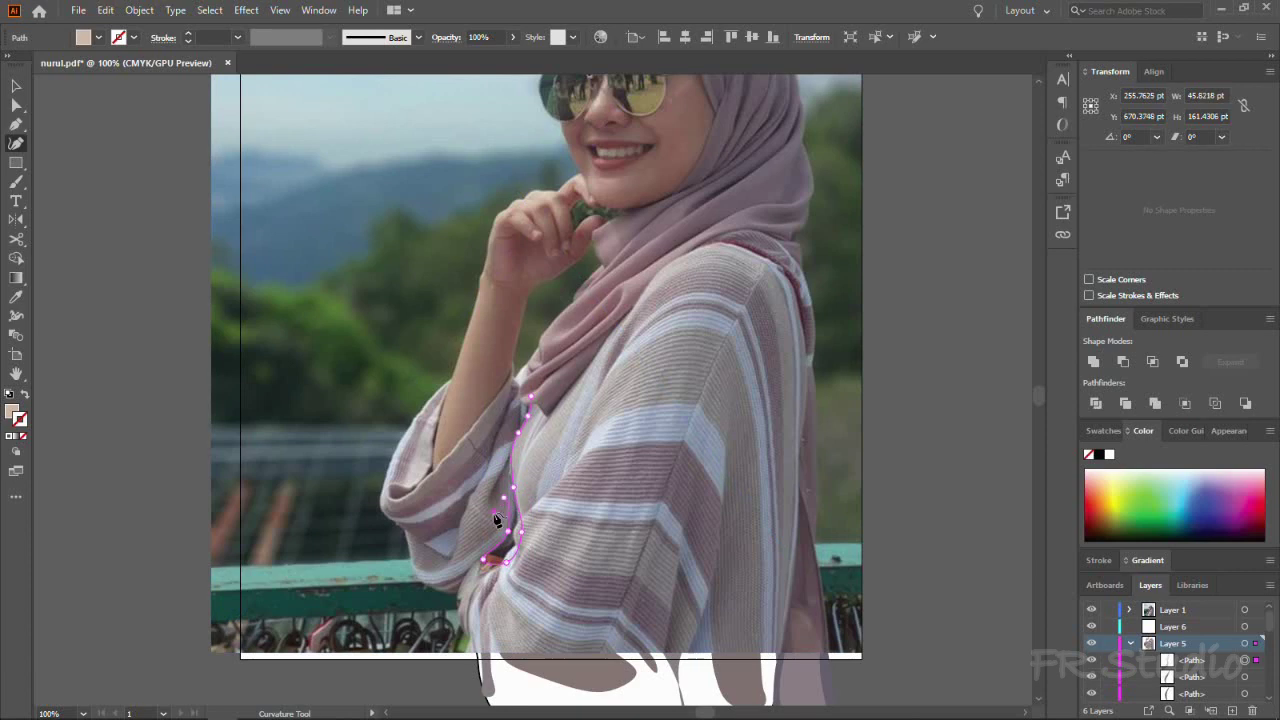
Step: Try a black fill on the new elbow shadow, then undo it
{"action": "left_click", "coordinate": [1091, 609]}
{"action": "double_click", "coordinate": [12, 412]}
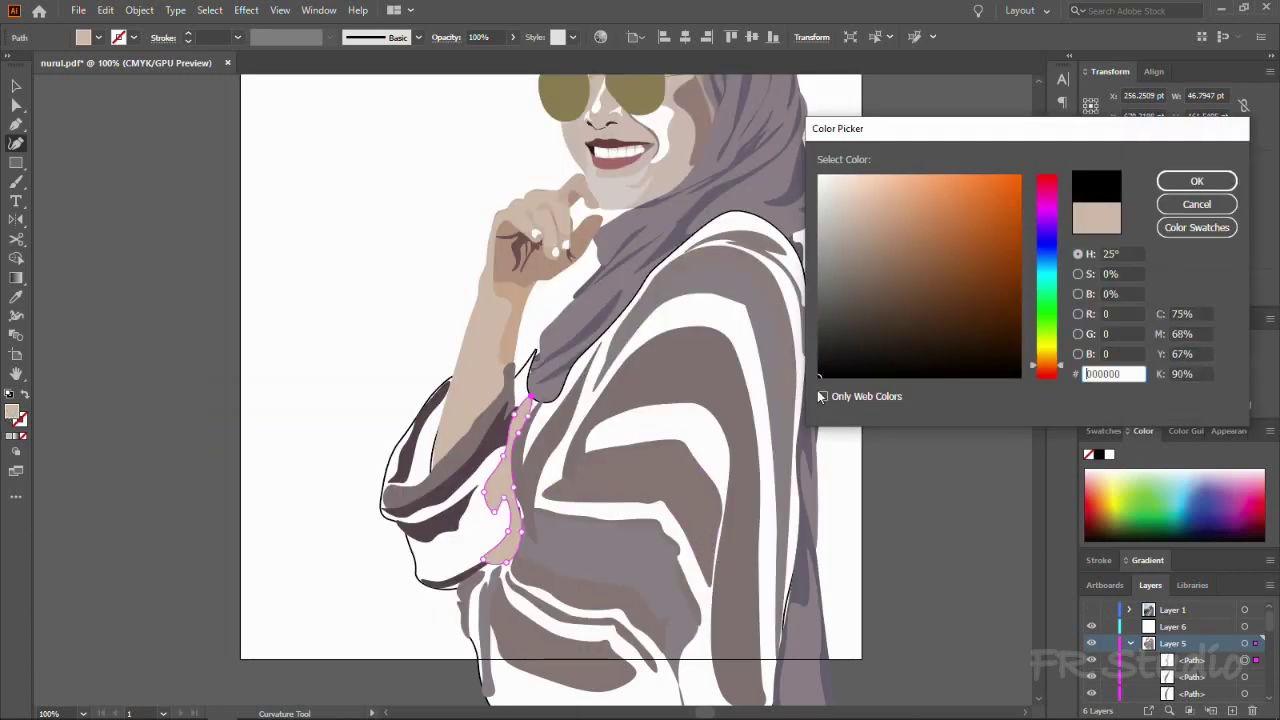
{"action": "left_click", "coordinate": [1194, 180]}
{"action": "left_click", "coordinate": [16, 86]}
{"action": "key", "text": "ctrl+z"}
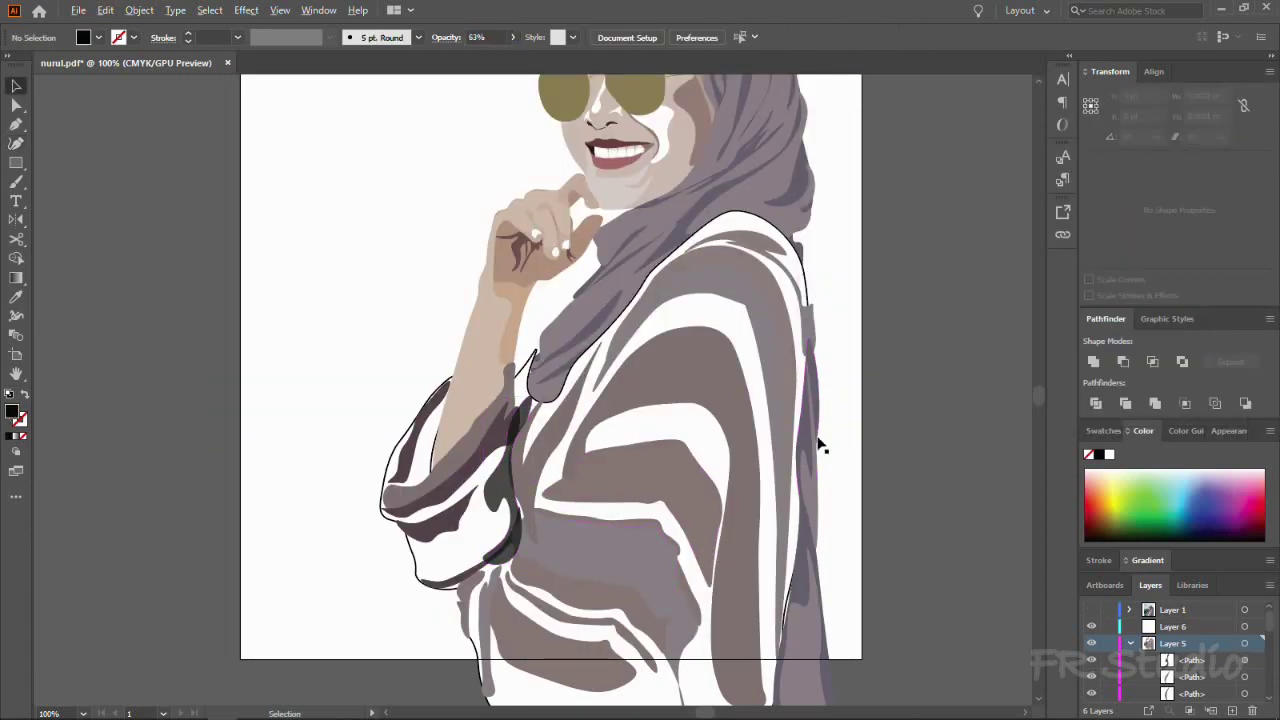
Step: Pick through the overlapping sleeve shapes to find the dark elbow shadow
{"action": "key", "text": "ctrl+plus"}
{"action": "left_click", "coordinate": [330, 372]}
{"action": "key", "text": "h"}
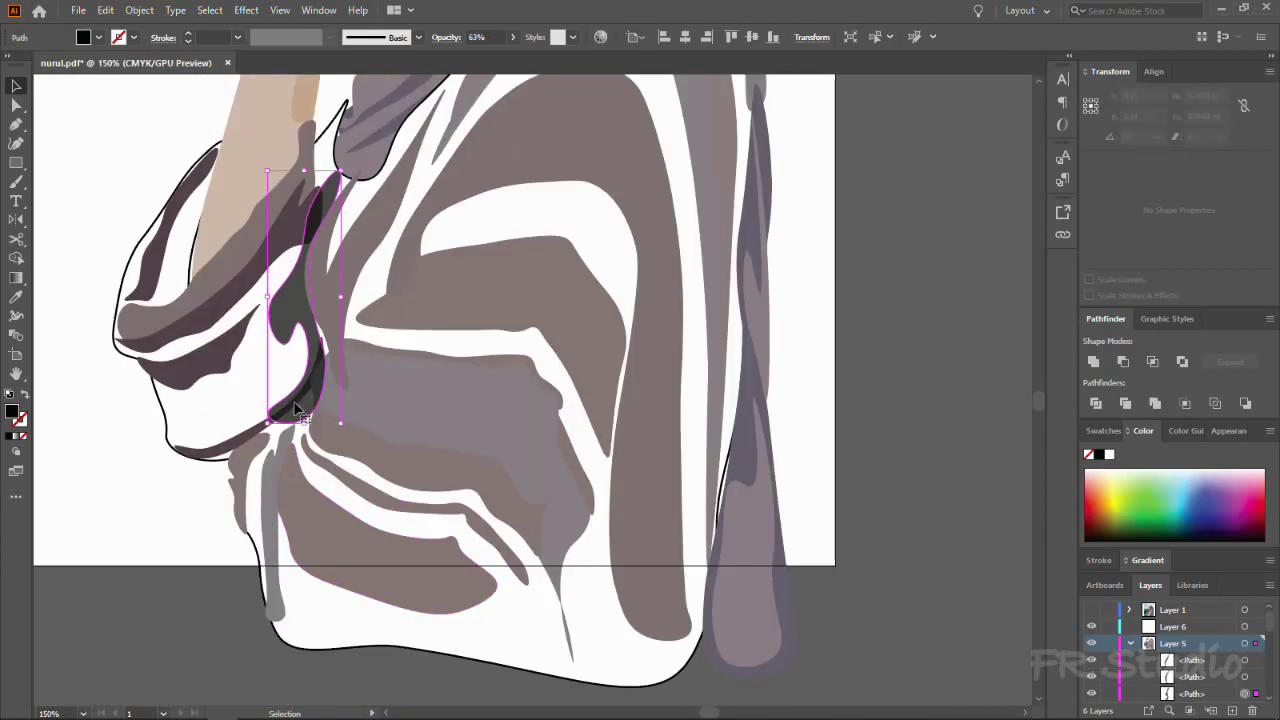
{"action": "left_click", "coordinate": [300, 425]}
{"action": "key", "text": "shift+grave"}
{"action": "key", "text": "v"}
{"action": "left_click", "coordinate": [300, 440]}
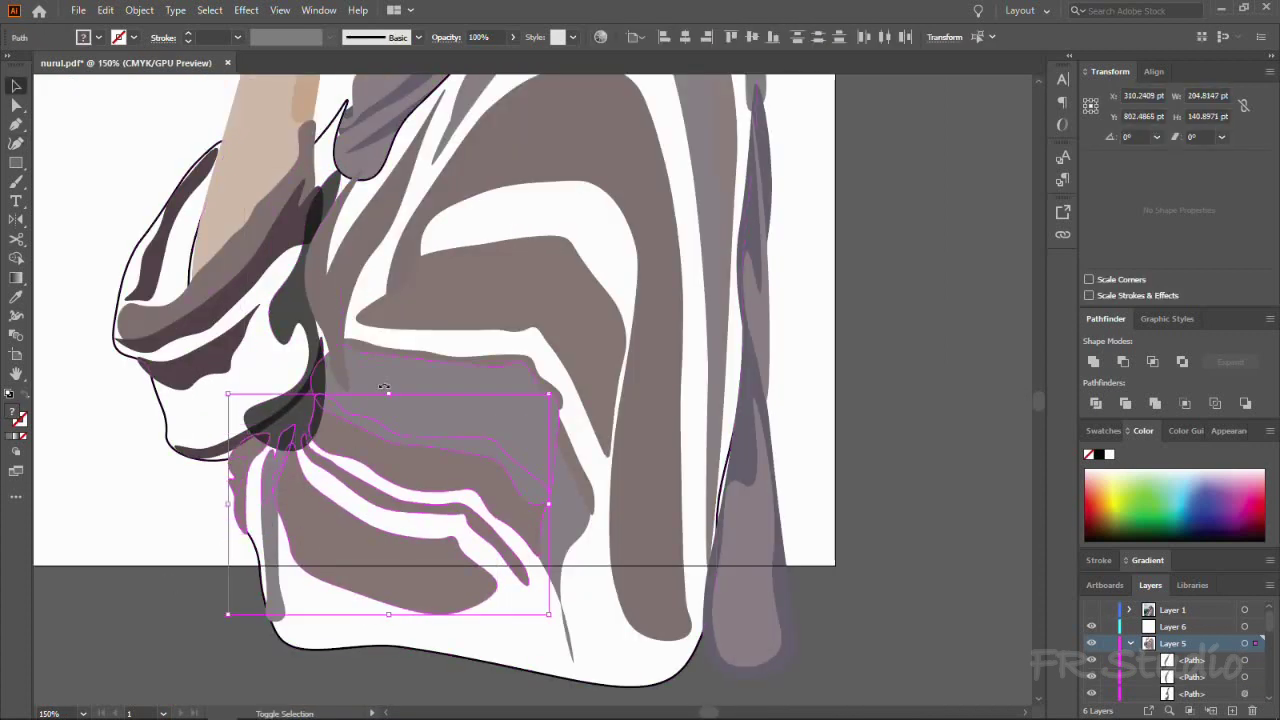
{"action": "left_click", "coordinate": [474, 366]}
{"action": "left_click", "coordinate": [300, 320]}
{"action": "key", "text": "shift+grave"}
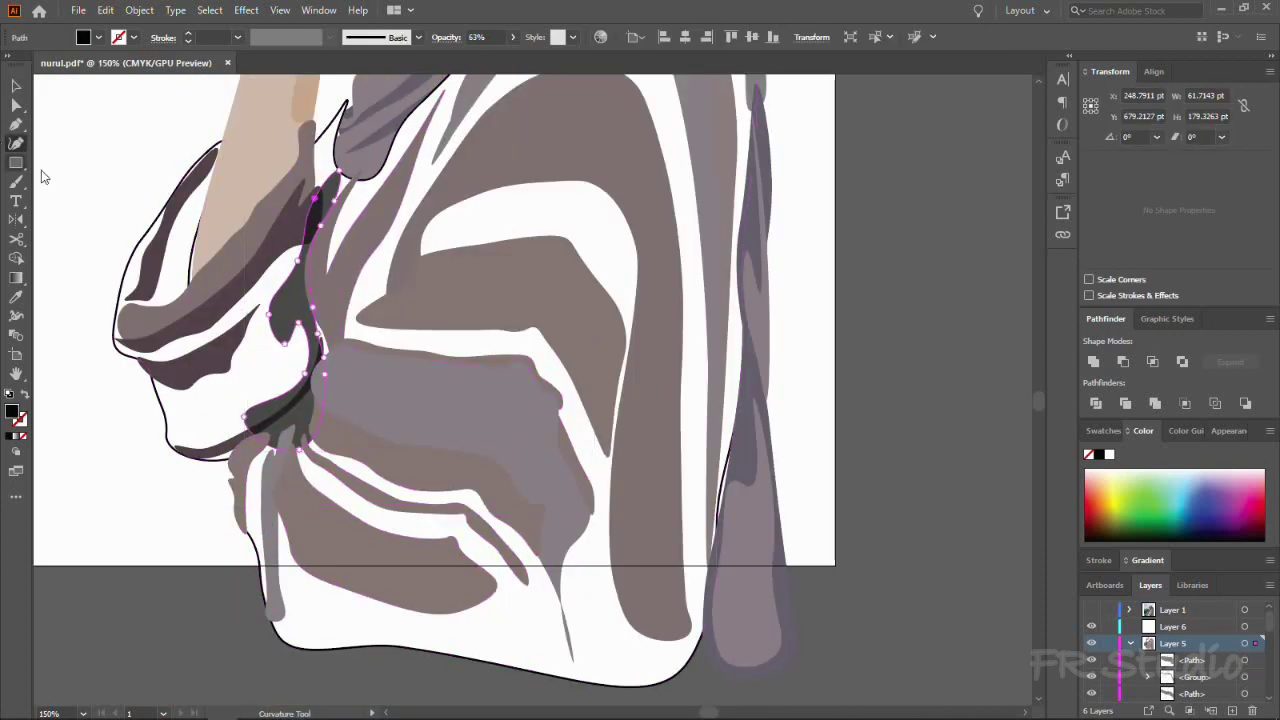
{"action": "key", "text": "ctrl+shift+a"}
Step: Trace a stripe up the right sleeve and eyedrop the translucent 63% dark grey onto it
{"action": "scroll", "coordinate": [336, 377], "scroll_direction": "down", "scroll_amount": 2}
{"action": "scroll", "coordinate": [814, 343], "scroll_direction": "down", "scroll_amount": 1}
{"action": "left_click", "coordinate": [1091, 609]}
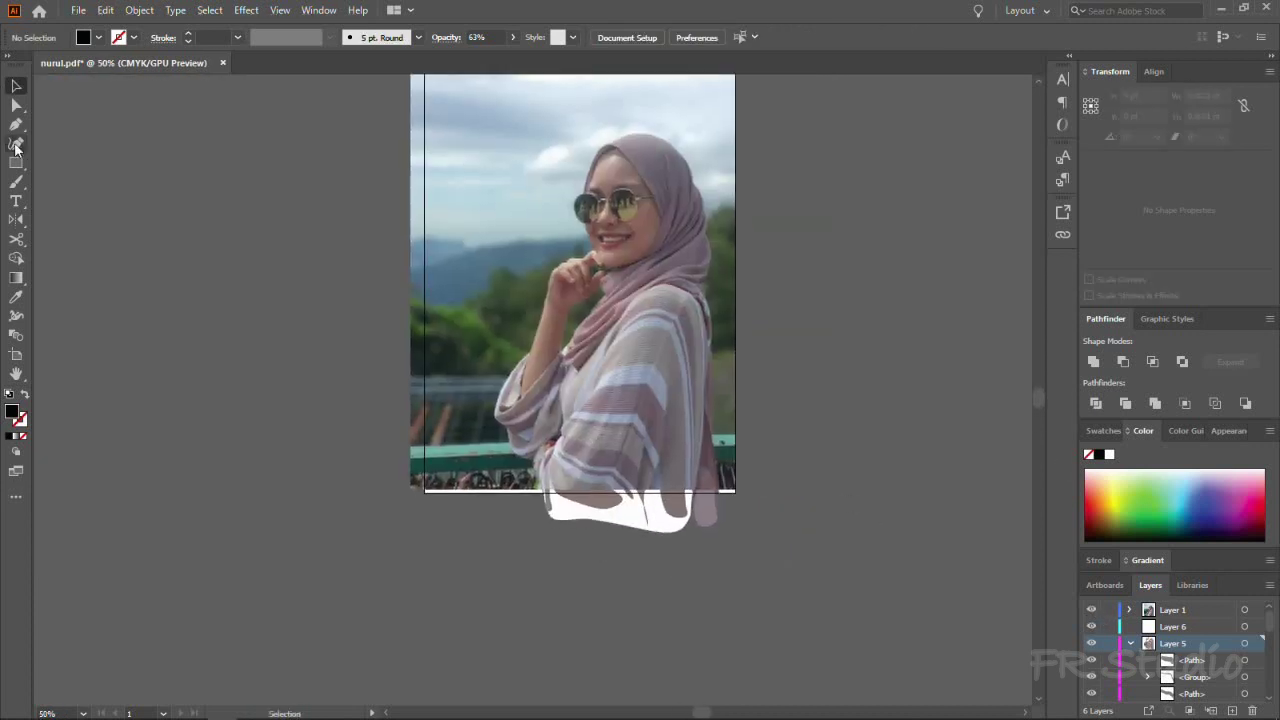
{"action": "scroll", "coordinate": [620, 514], "scroll_direction": "up", "scroll_amount": 2}
{"action": "left_click", "coordinate": [618, 505]}
{"action": "left_click", "coordinate": [641, 432]}
{"action": "left_click", "coordinate": [657, 327]}
{"action": "left_click", "coordinate": [672, 285]}
{"action": "left_click", "coordinate": [678, 379]}
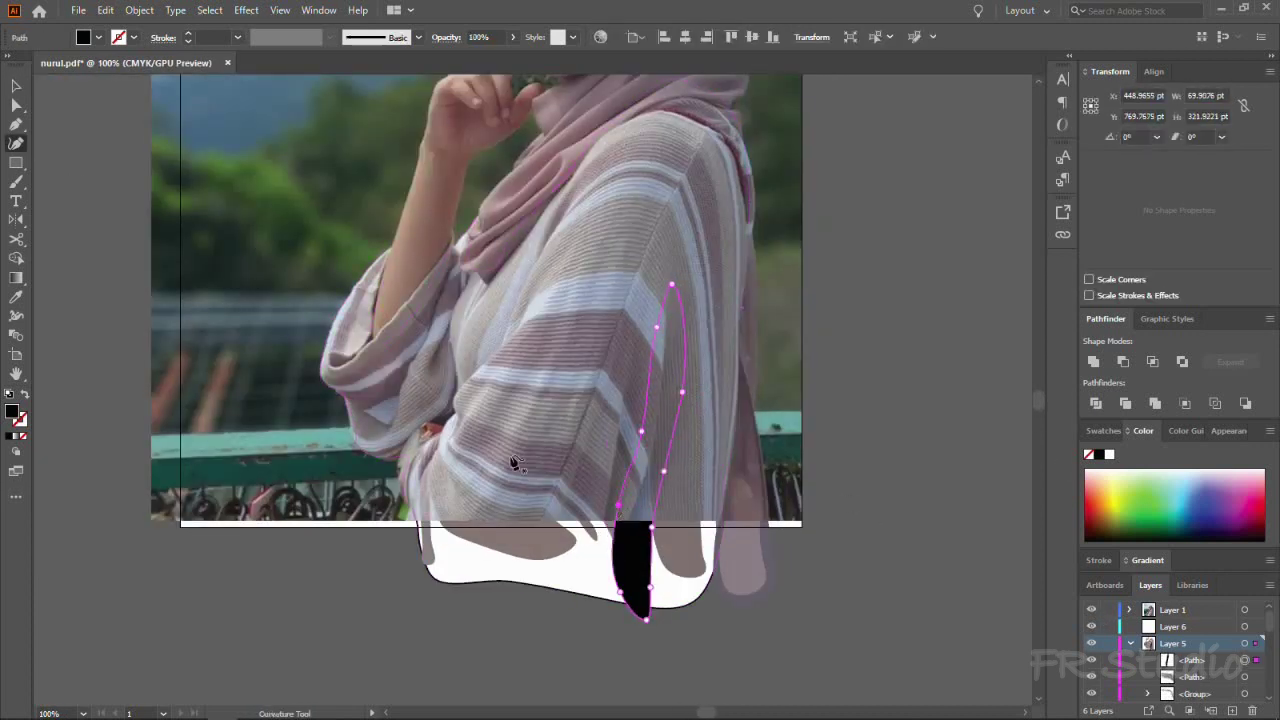
{"action": "left_click", "coordinate": [1091, 609]}
{"action": "key", "text": "i"}
{"action": "left_click", "coordinate": [456, 382]}
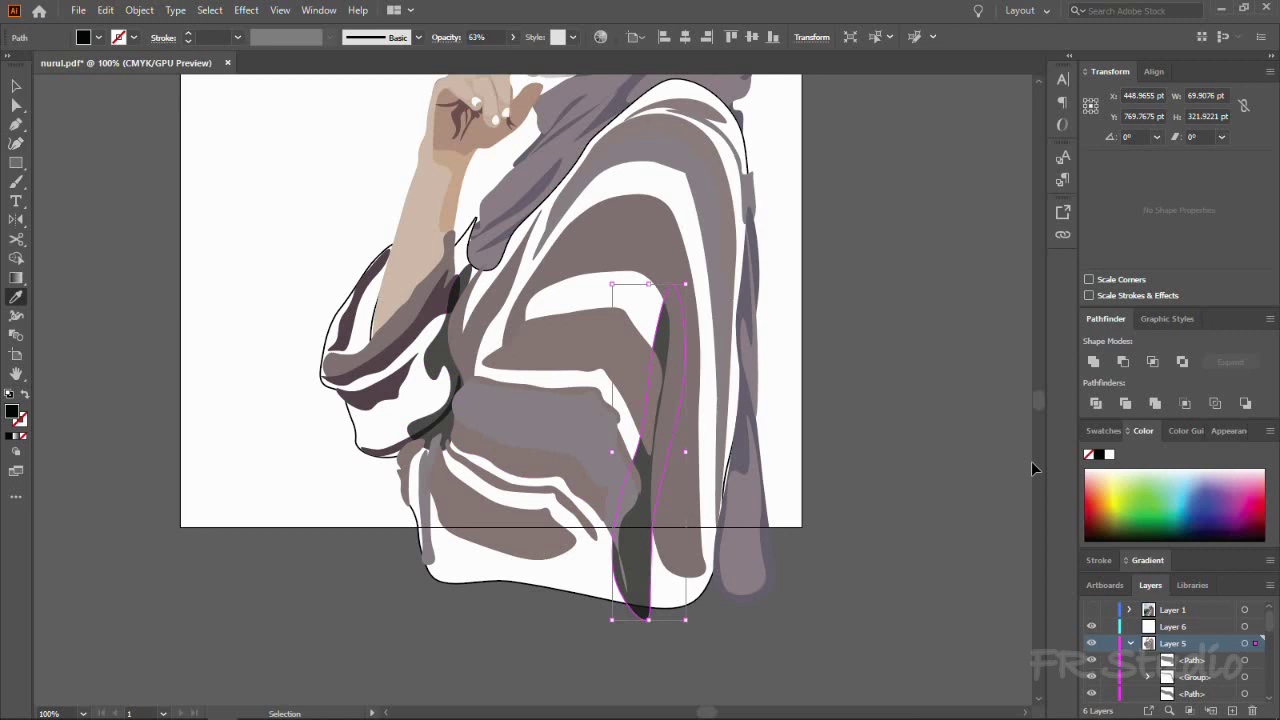
Step: Draw another small stripe shape on the sleeve against the reference photo
{"action": "left_click", "coordinate": [1091, 609]}
{"action": "key", "text": "shift+grave"}
{"action": "left_click", "coordinate": [661, 263]}
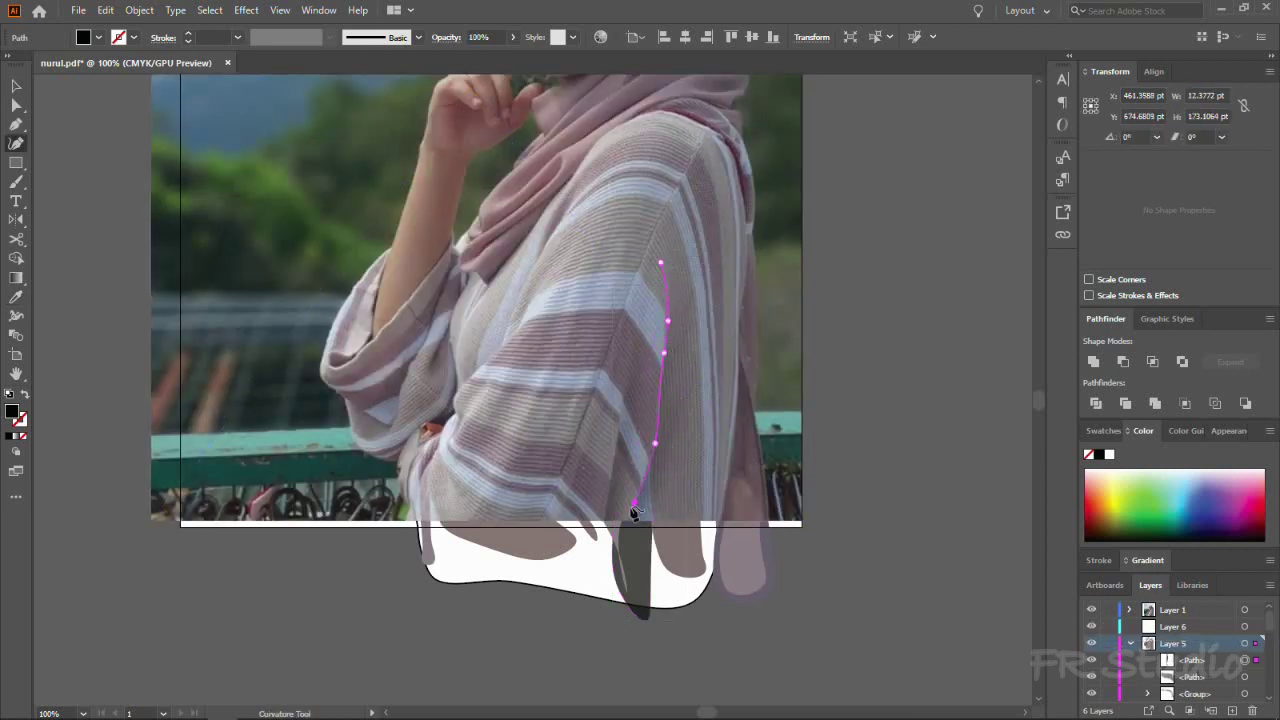
{"action": "left_click", "coordinate": [661, 263]}
{"action": "key", "text": "i"}
{"action": "key", "text": "v"}
{"action": "left_click", "coordinate": [1091, 609]}
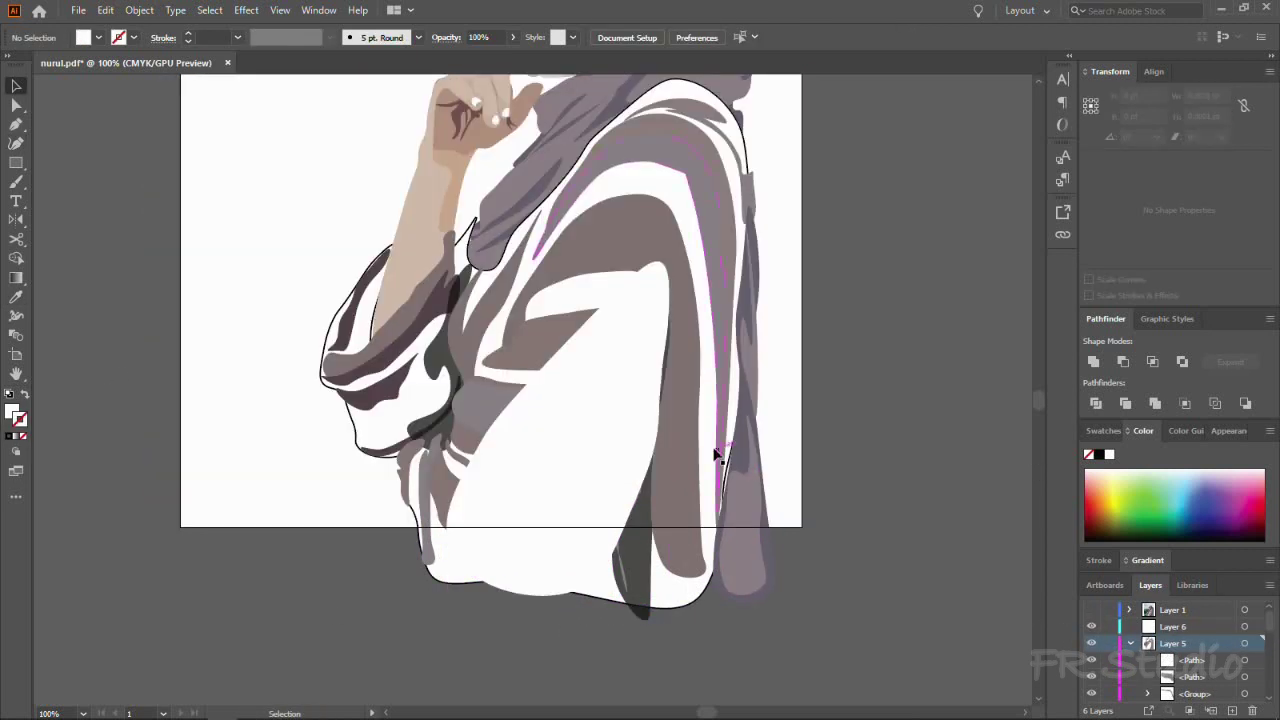
Step: Select the translucent stripe, the white sleeve shape and the dark stripe
{"action": "left_click", "coordinate": [716, 455]}
{"action": "scroll", "coordinate": [938, 496], "scroll_direction": "up", "scroll_amount": 1}
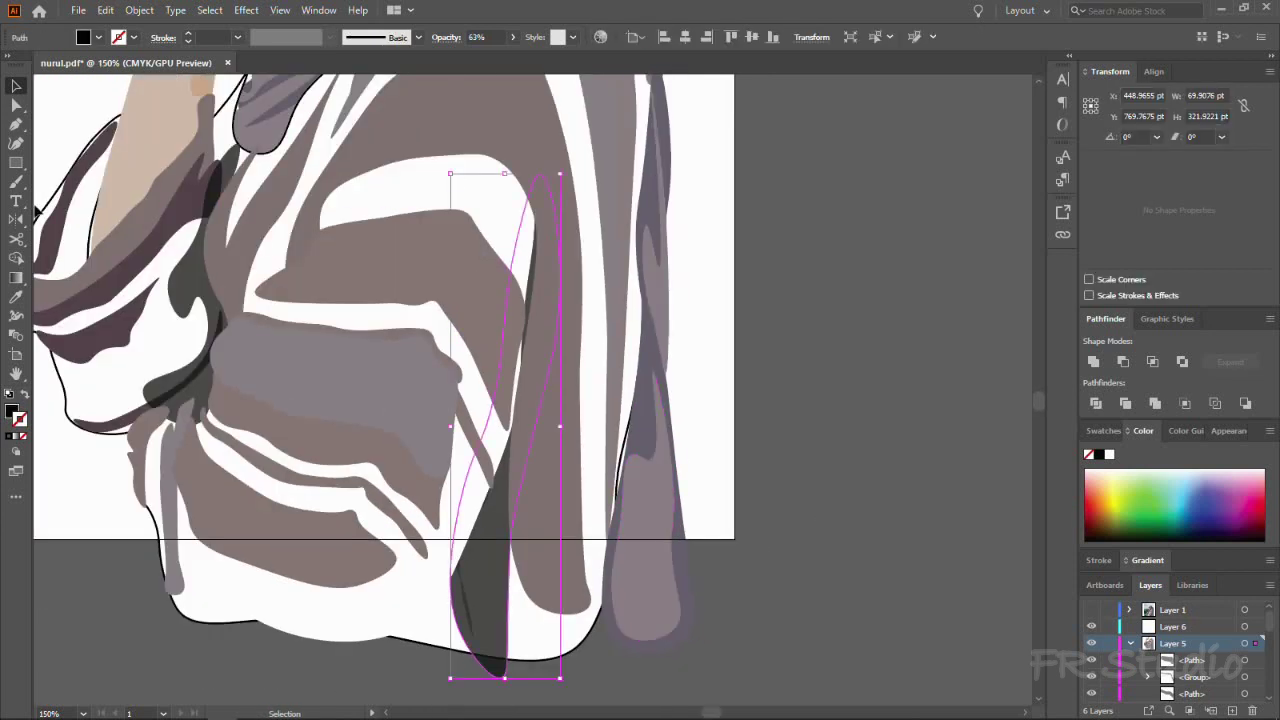
{"action": "left_click", "coordinate": [794, 486]}
{"action": "left_click", "coordinate": [514, 488]}
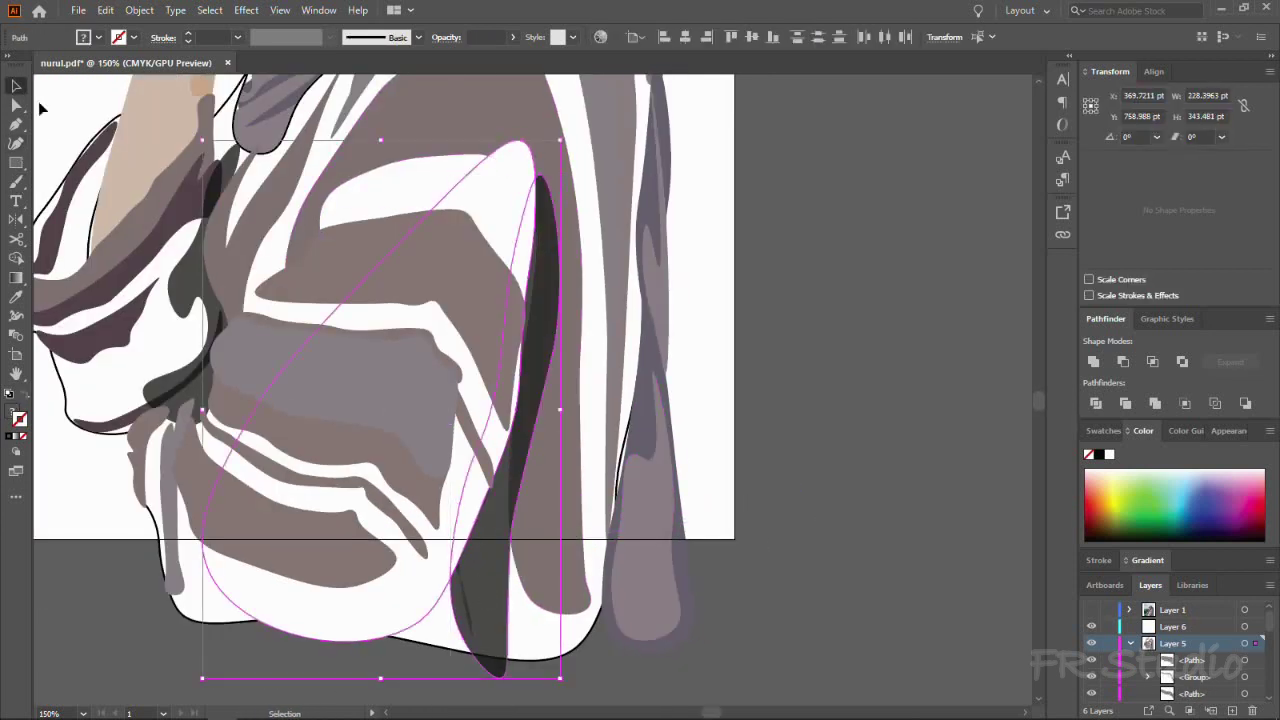
Step: Reshape the top curve of the white sleeve shape with the Curvature tool
{"action": "key", "text": "shift+grave"}
{"action": "left_click_drag", "start_coordinate": [491, 183], "coordinate": [491, 160]}
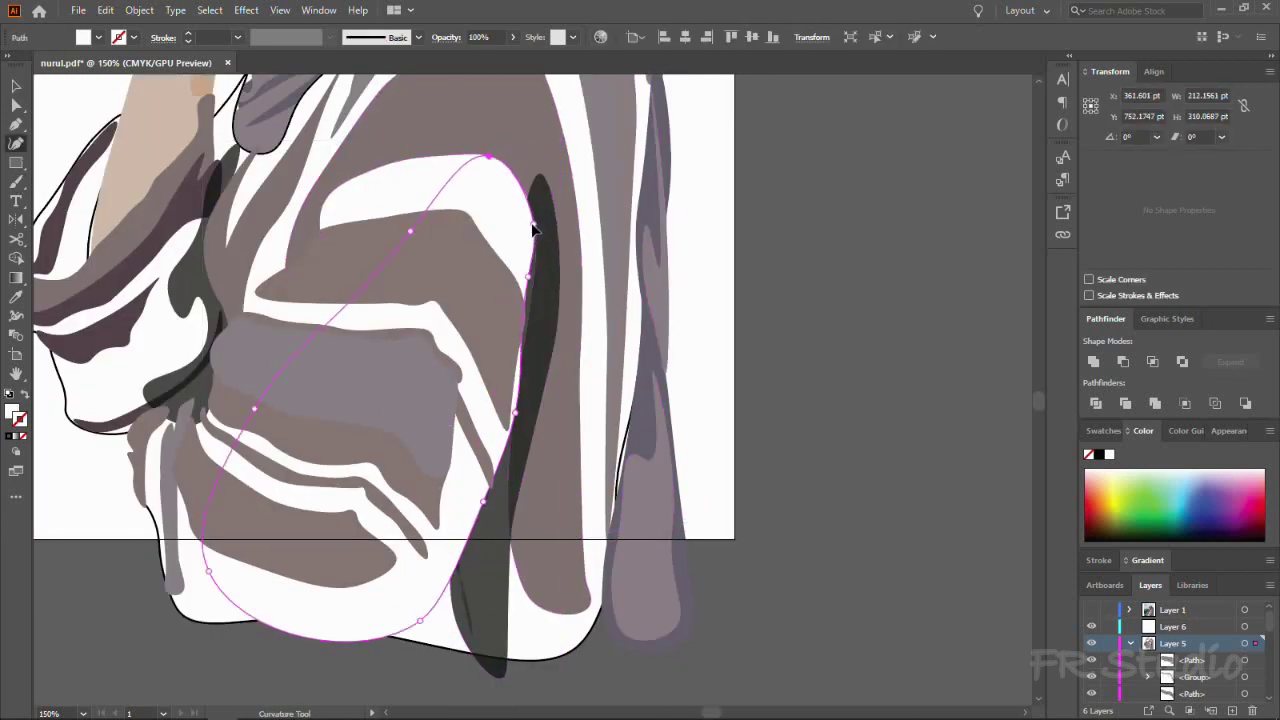
{"action": "scroll", "coordinate": [540, 388], "scroll_direction": "up", "scroll_amount": 1}
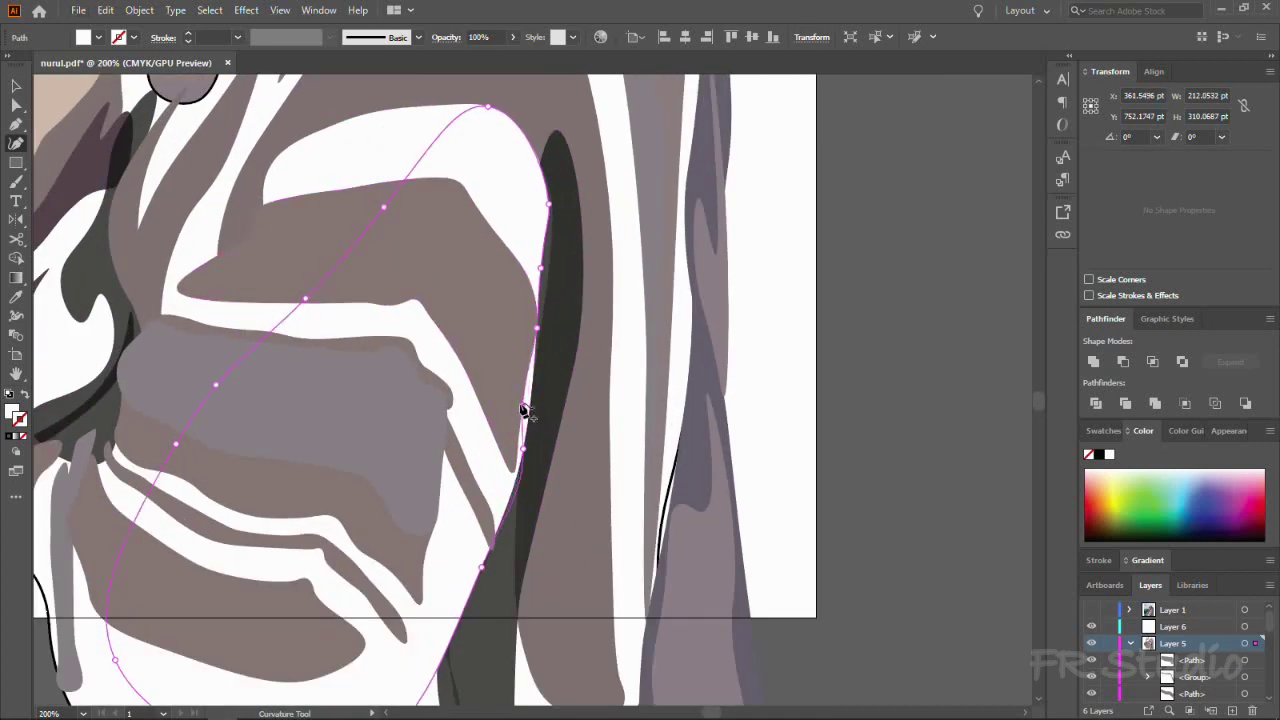
{"action": "scroll", "coordinate": [540, 400], "scroll_direction": "down", "scroll_amount": 5}
{"action": "key", "text": "v"}
{"action": "scroll", "coordinate": [283, 334], "scroll_direction": "down", "scroll_amount": 3}
{"action": "left_click", "coordinate": [446, 449]}
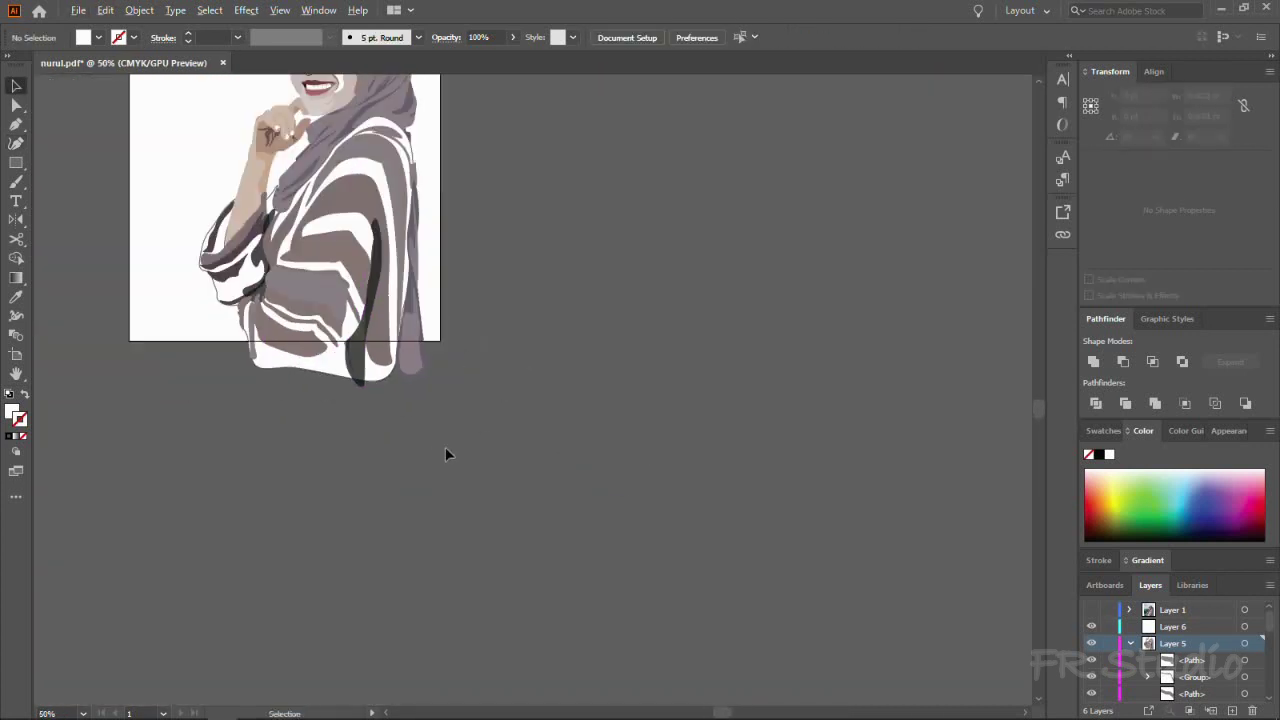
{"action": "scroll", "coordinate": [625, 449], "scroll_direction": "up", "scroll_amount": 2}
Step: Trace a new shadow path down the upper sleeve against the reference photo
{"action": "key", "text": "shift+grave"}
{"action": "left_click", "coordinate": [585, 188]}
{"action": "left_click", "coordinate": [511, 295]}
{"action": "left_click", "coordinate": [466, 436]}
{"action": "left_click", "coordinate": [456, 397]}
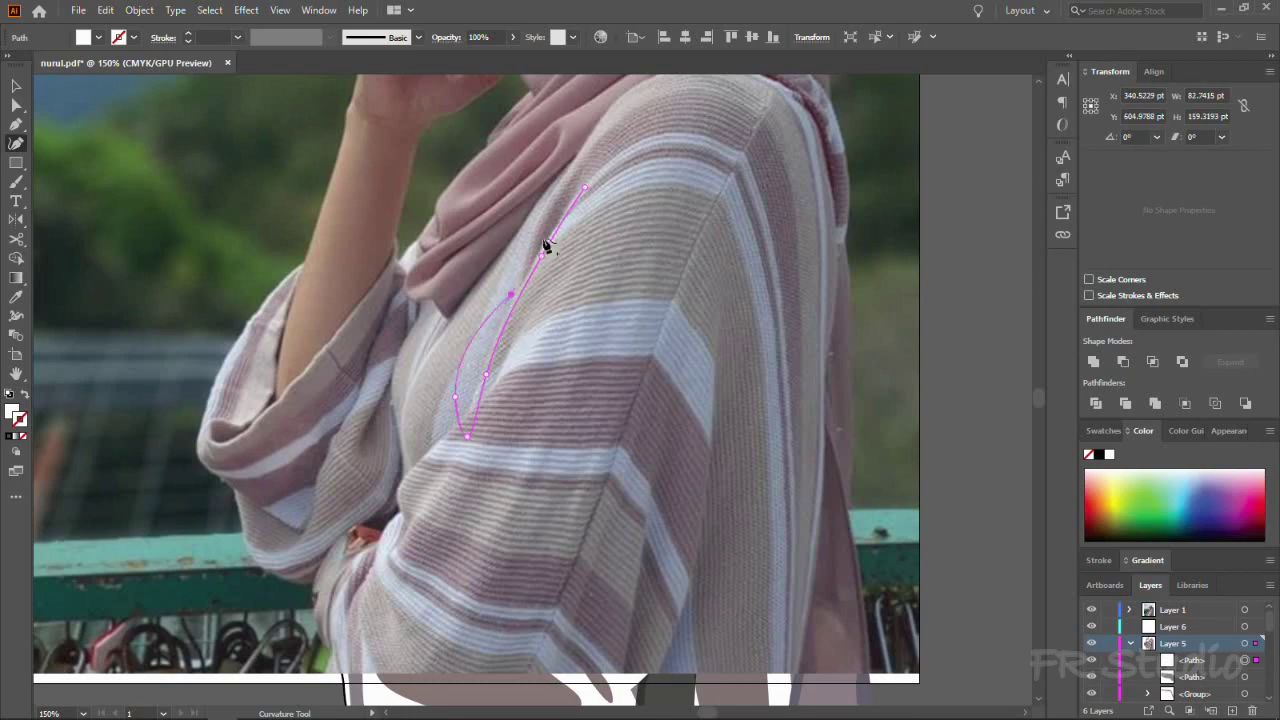
{"action": "left_click", "coordinate": [583, 158]}
{"action": "key", "text": "v"}
{"action": "left_click", "coordinate": [566, 420]}
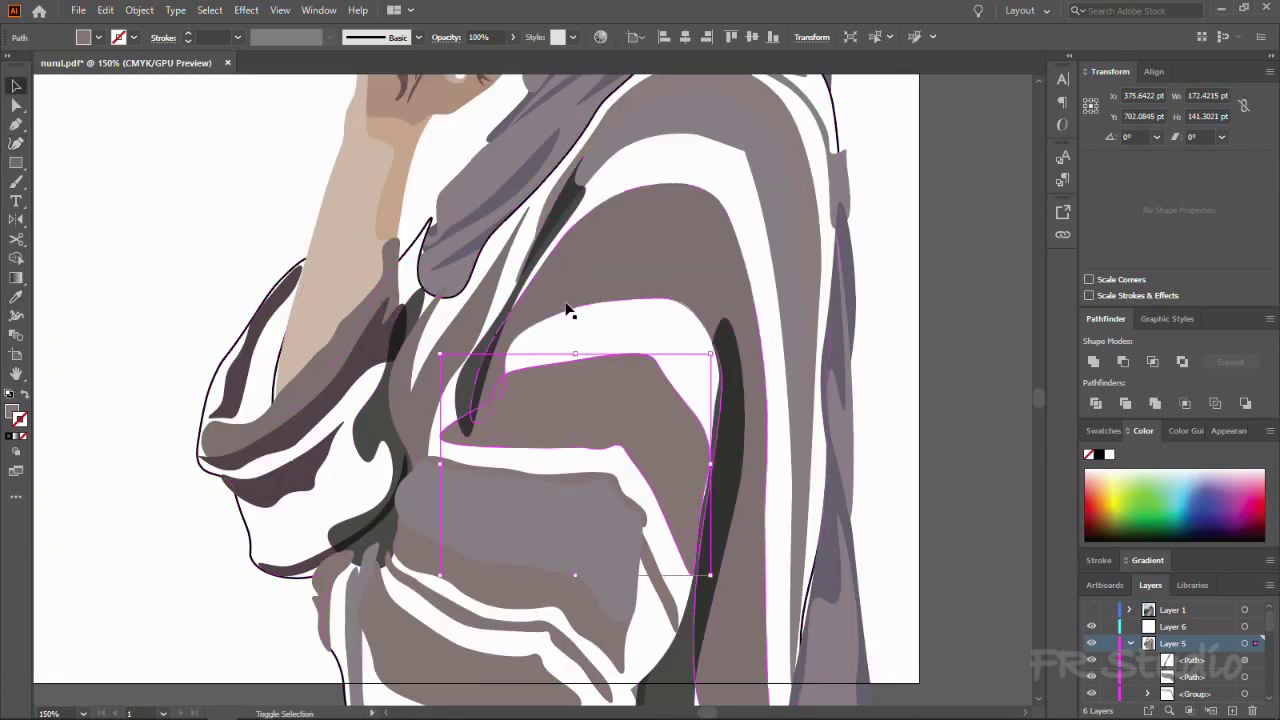
Step: Inspect the white sleeve panel, thin sleeve stripe and elbow fold shadow
{"action": "left_click", "coordinate": [740, 300]}
{"action": "key", "text": "a"}
{"action": "left_click", "coordinate": [630, 637]}
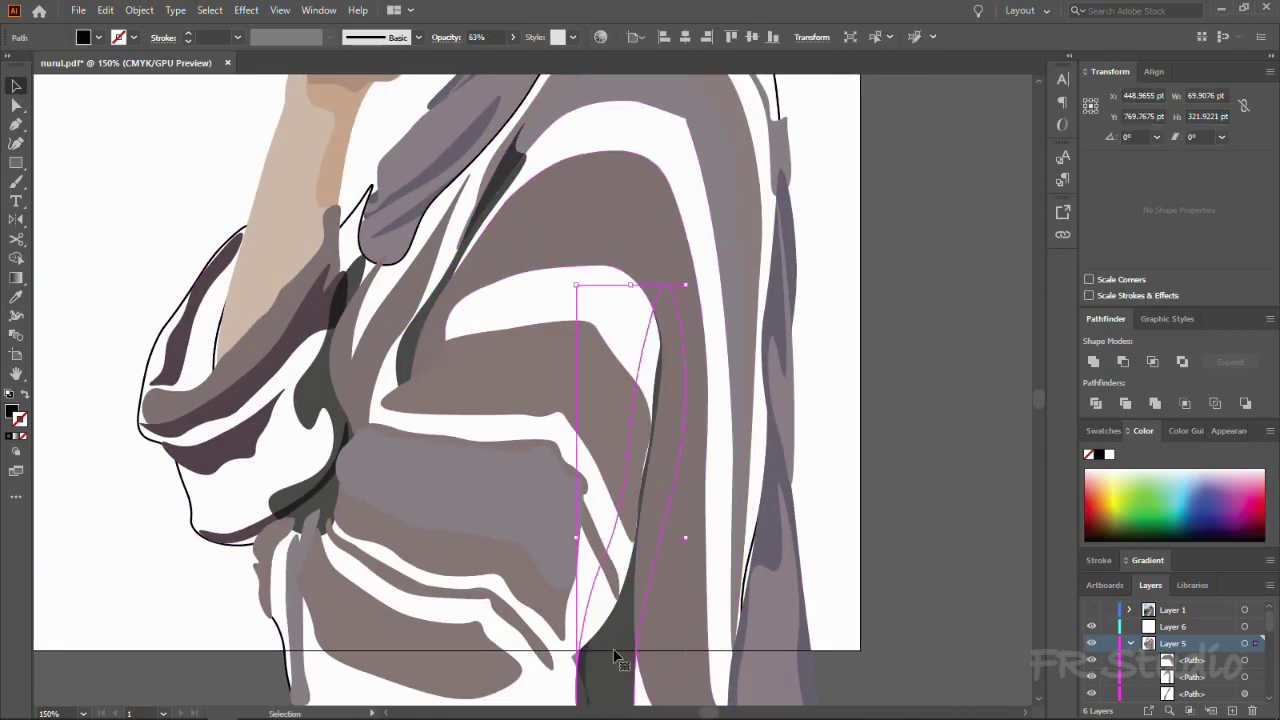
{"action": "key", "text": "ctrl+minus"}
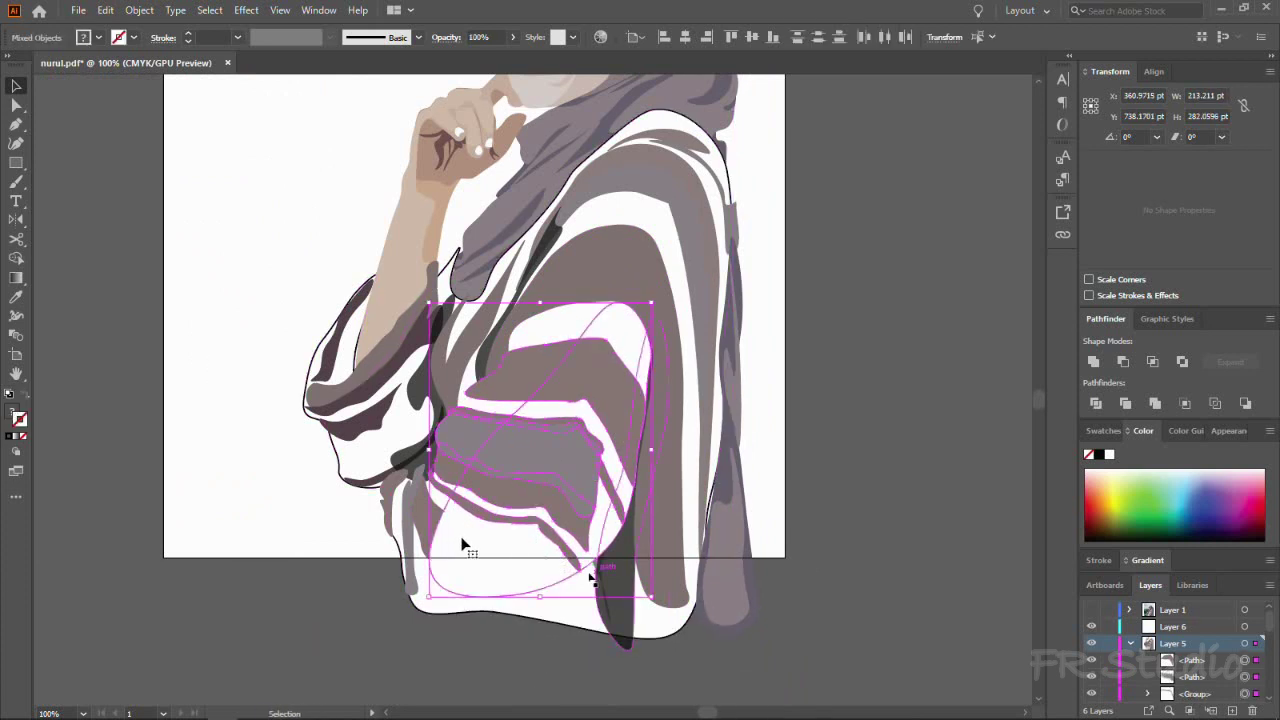
{"action": "left_click", "coordinate": [551, 603]}
{"action": "key", "text": "ctrl+shift+a"}
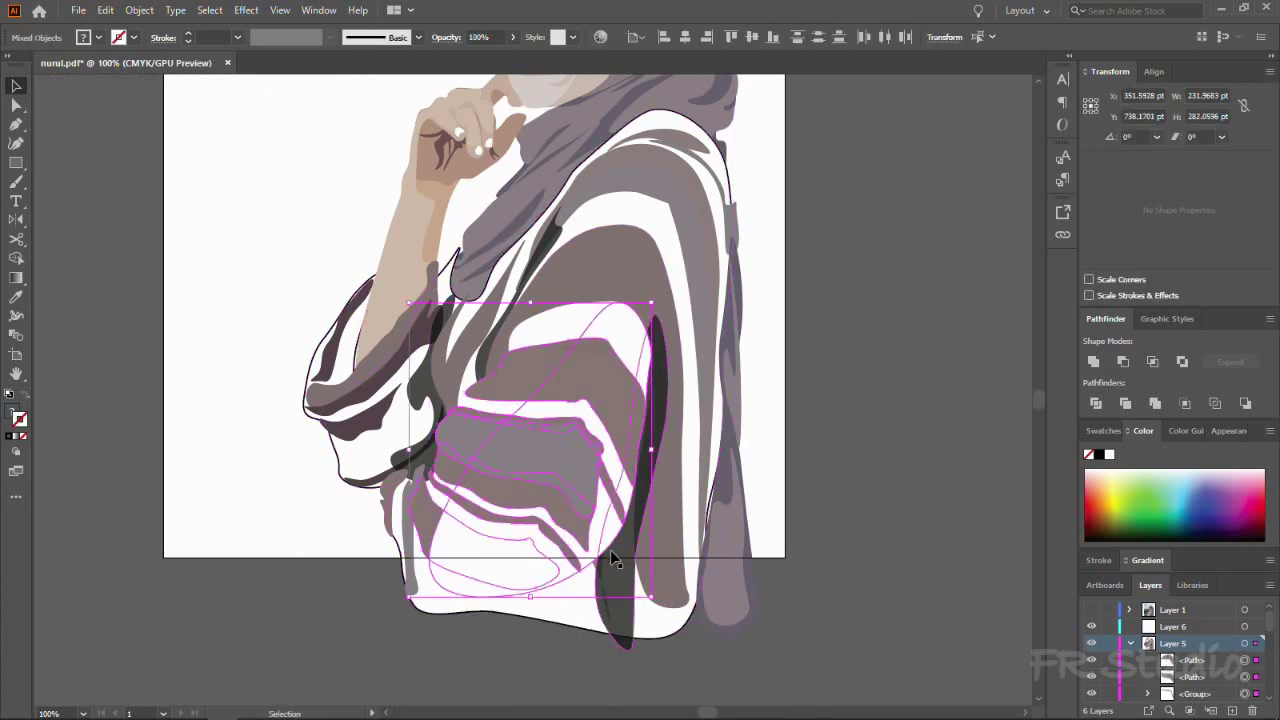
{"action": "key", "text": "ctrl+plus"}
{"action": "key", "text": "ctrl+plus"}
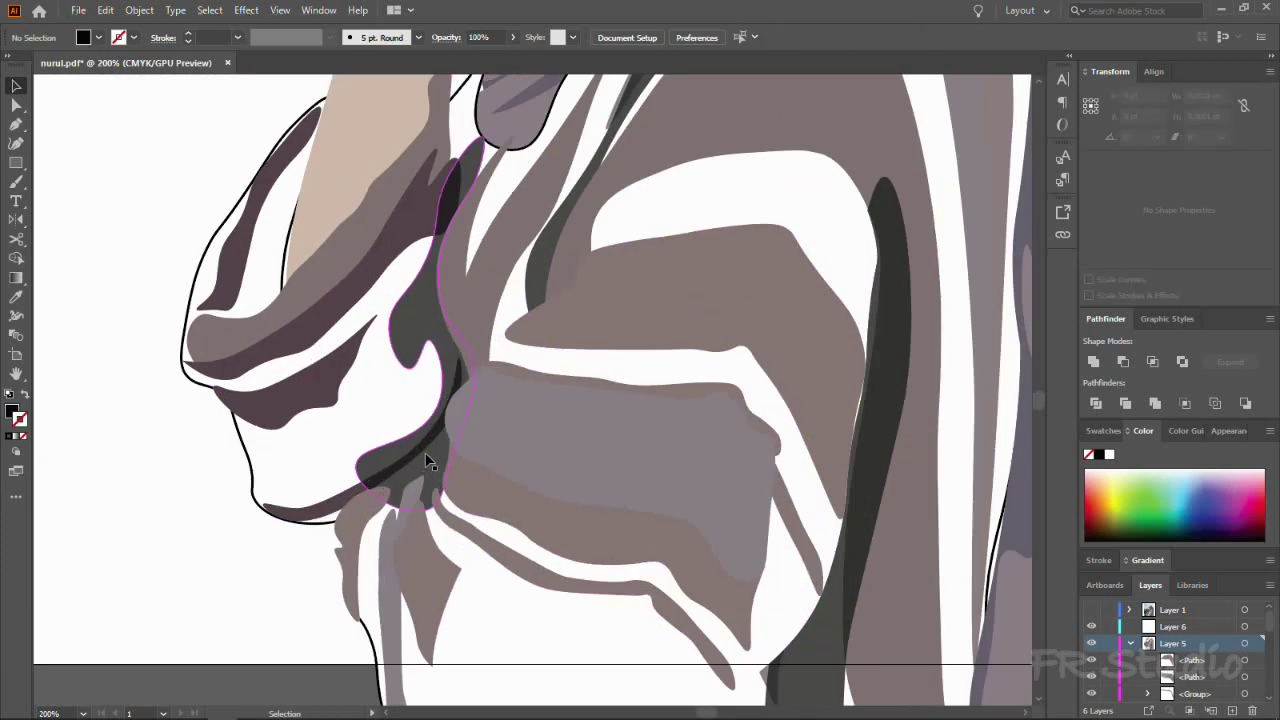
{"action": "left_click", "coordinate": [404, 498], "text": "ctrl"}
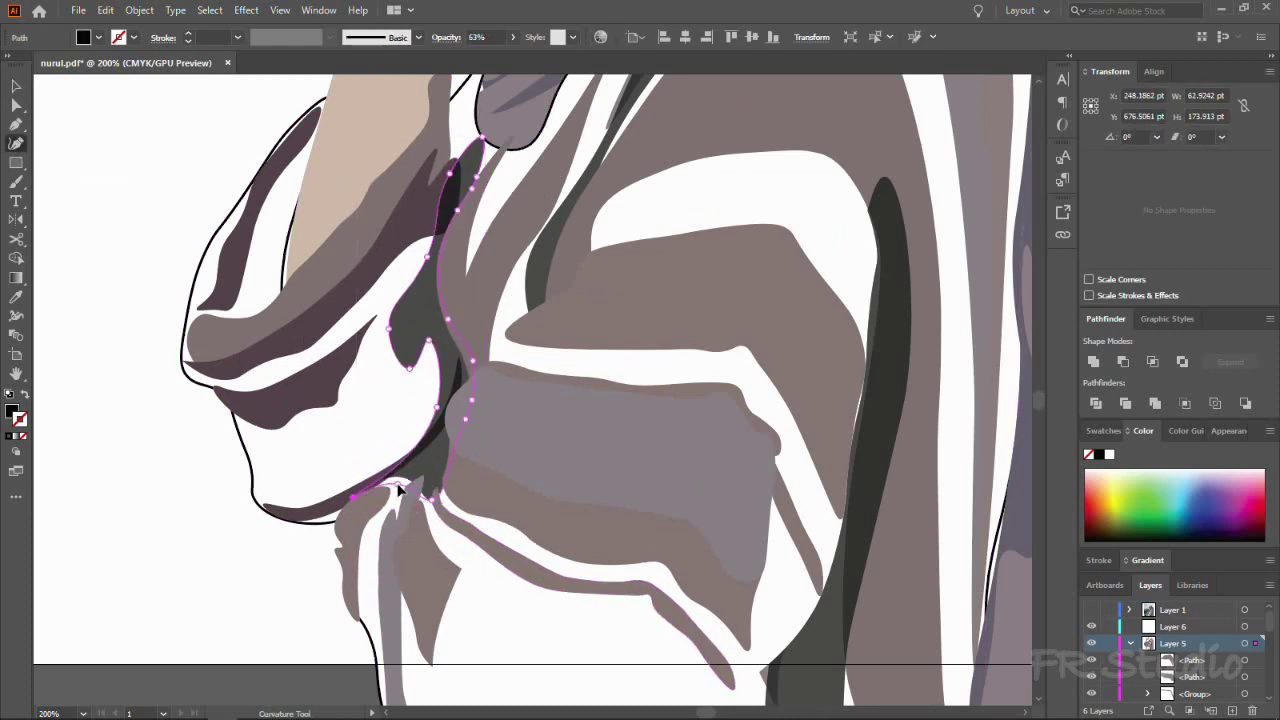
Step: Check the dark stripe's shape by zooming between it and the whole figure
{"action": "key", "text": "ctrl+shift+a"}
{"action": "key", "text": "ctrl+minus"}
{"action": "key", "text": "ctrl+minus"}
{"action": "key", "text": "ctrl+minus"}
{"action": "key", "text": "ctrl+plus"}
{"action": "key", "text": "ctrl+plus"}
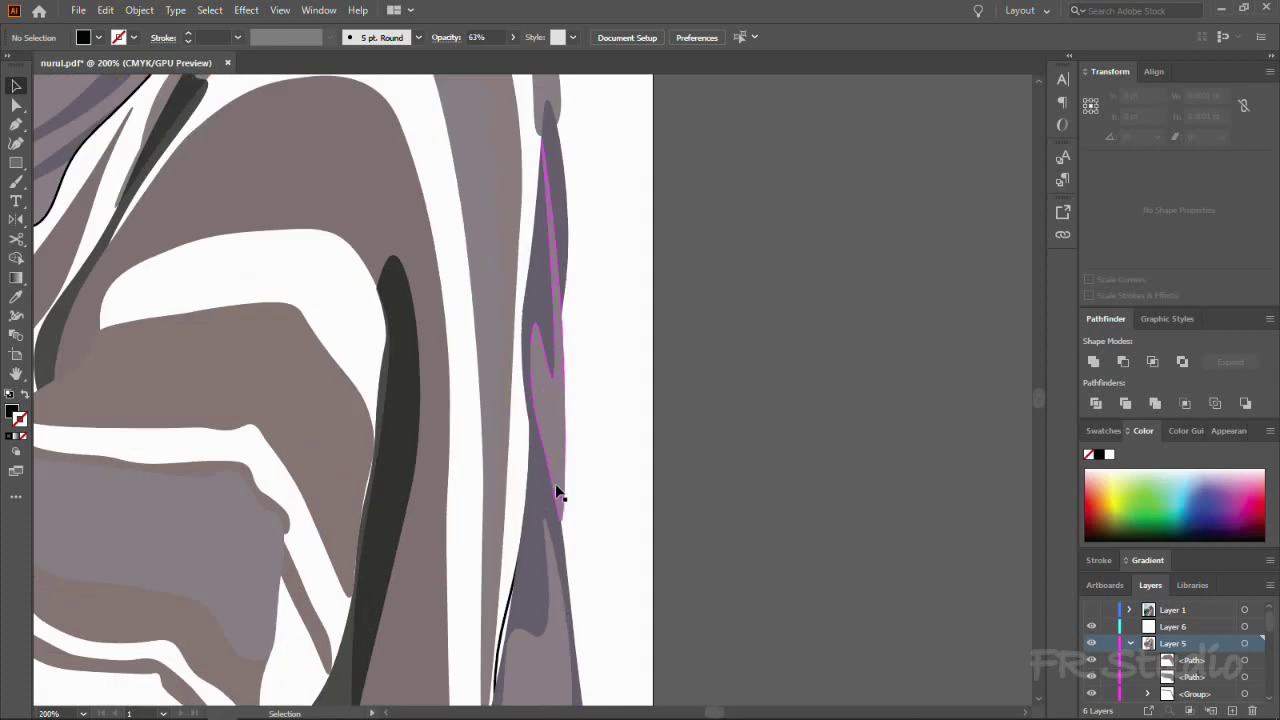
{"action": "key", "text": "v"}
{"action": "left_click", "coordinate": [432, 400]}
{"action": "key", "text": "ctrl+shift+a"}
{"action": "key", "text": "ctrl+minus"}
{"action": "key", "text": "ctrl+minus"}
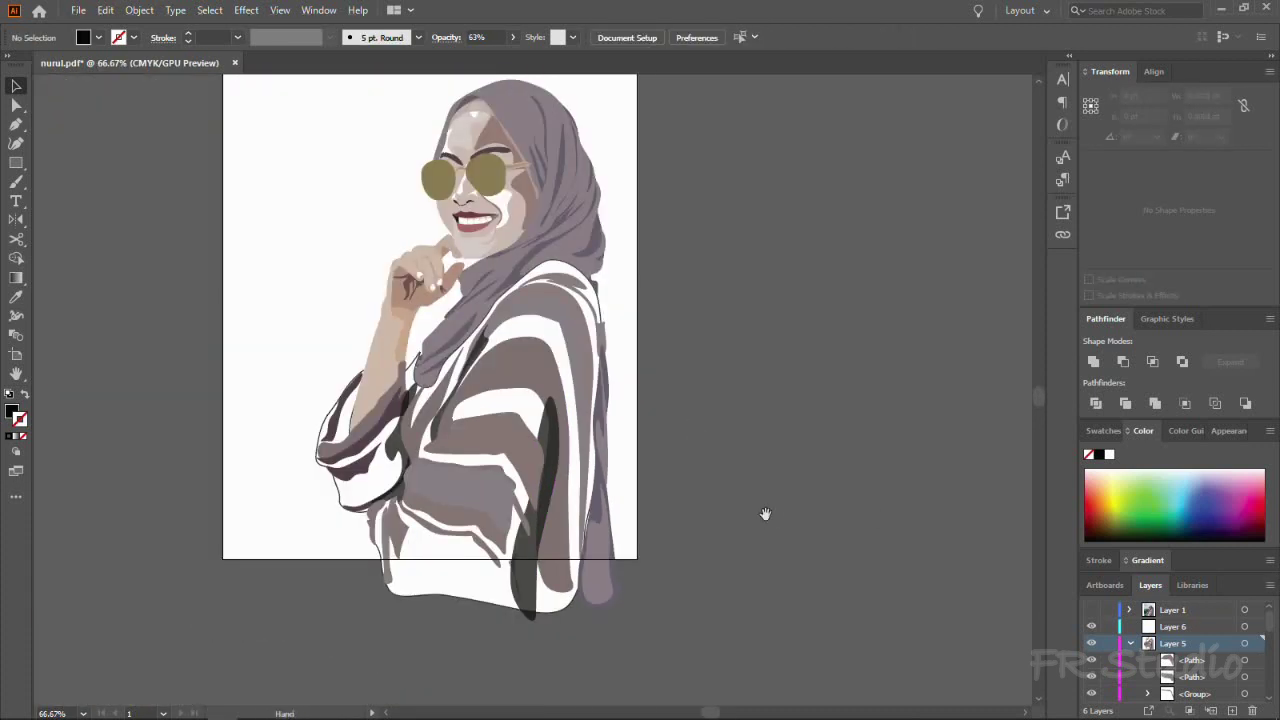
{"action": "key", "text": "ctrl+minus"}
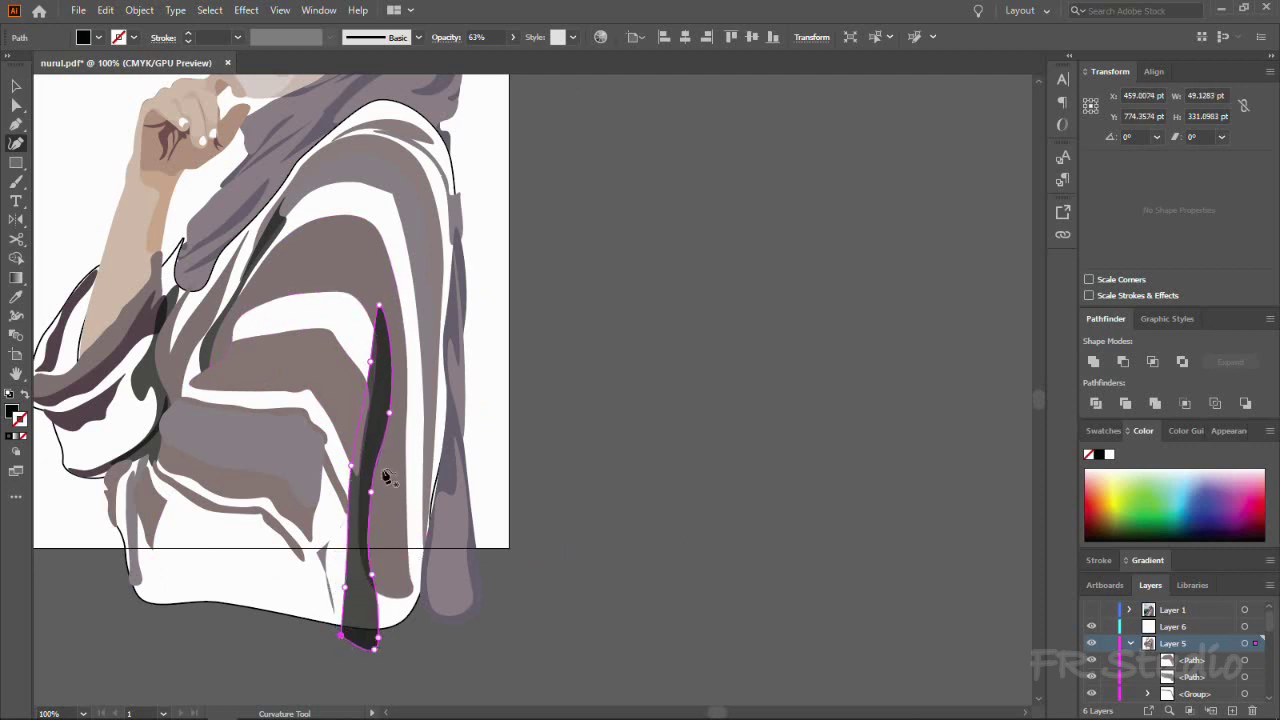
{"action": "key", "text": "ctrl+plus"}
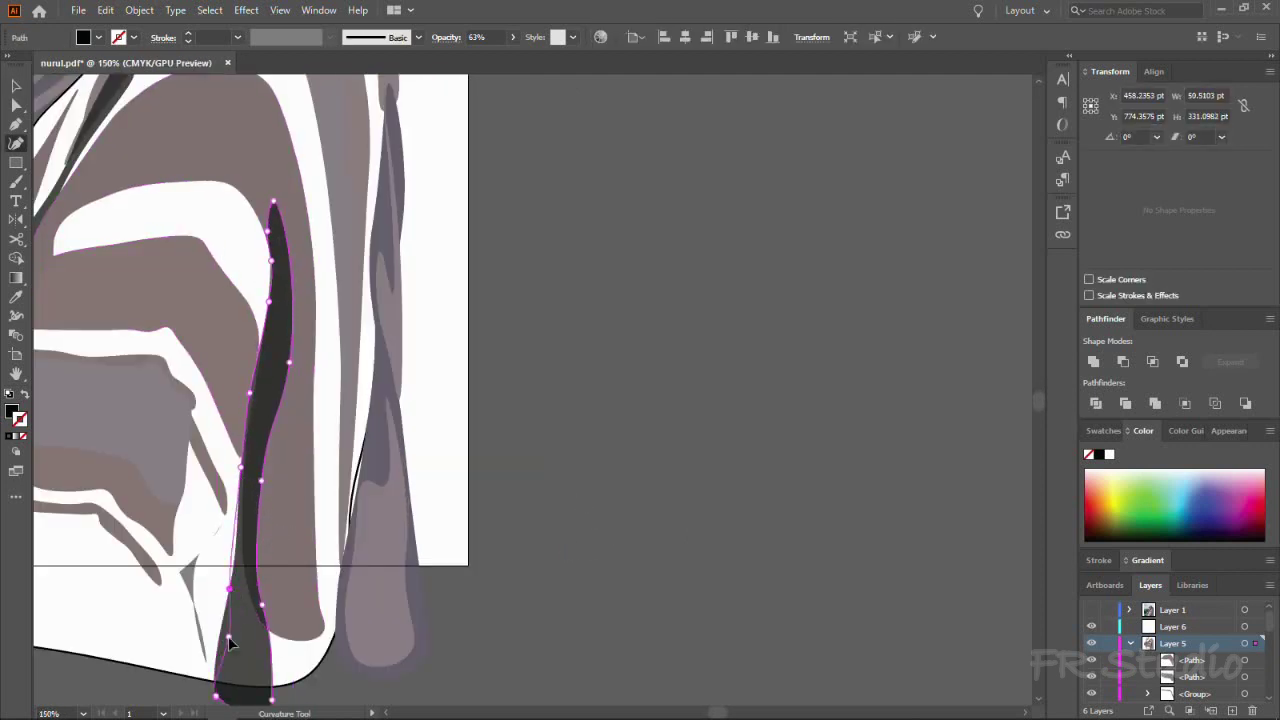
{"action": "key", "text": "v"}
{"action": "key", "text": "ctrl+shift+a"}
{"action": "key", "text": "ctrl+minus"}
{"action": "key", "text": "ctrl+minus"}
{"action": "key", "text": "ctrl+minus"}
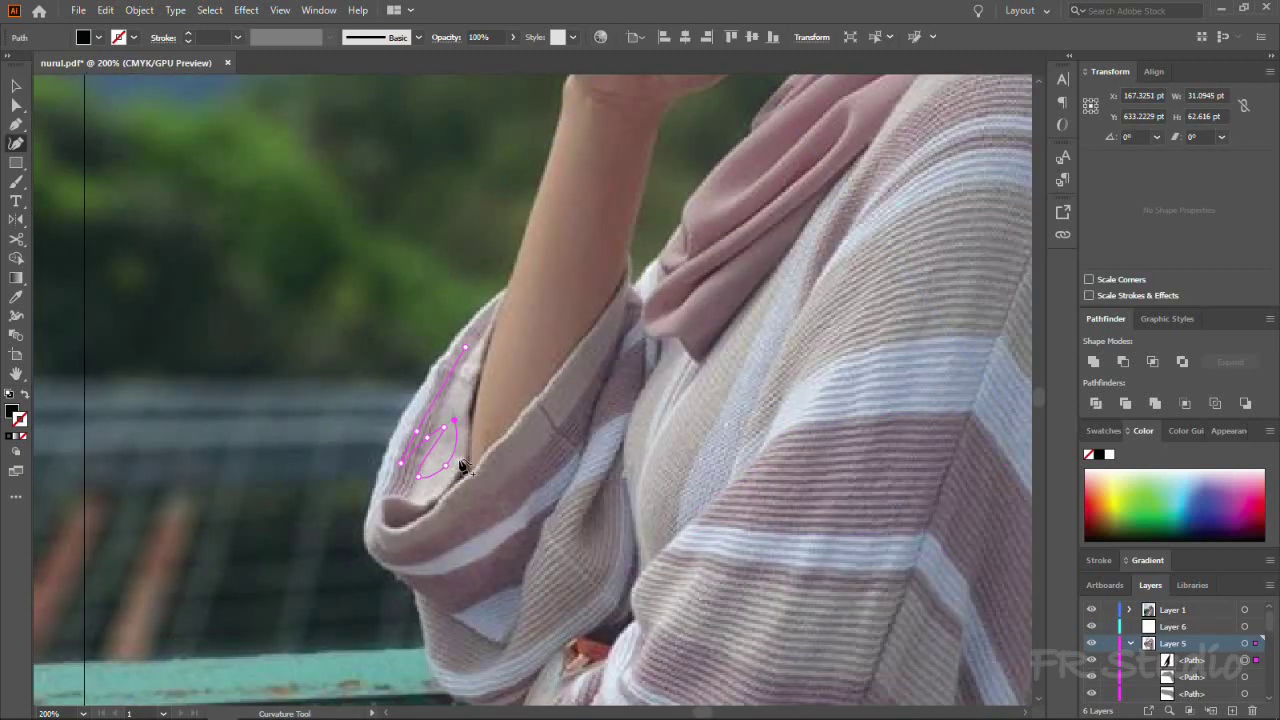
Step: Trace a four-point shadow shape along the inner sleeve fold
{"action": "left_click", "coordinate": [1091, 609]}
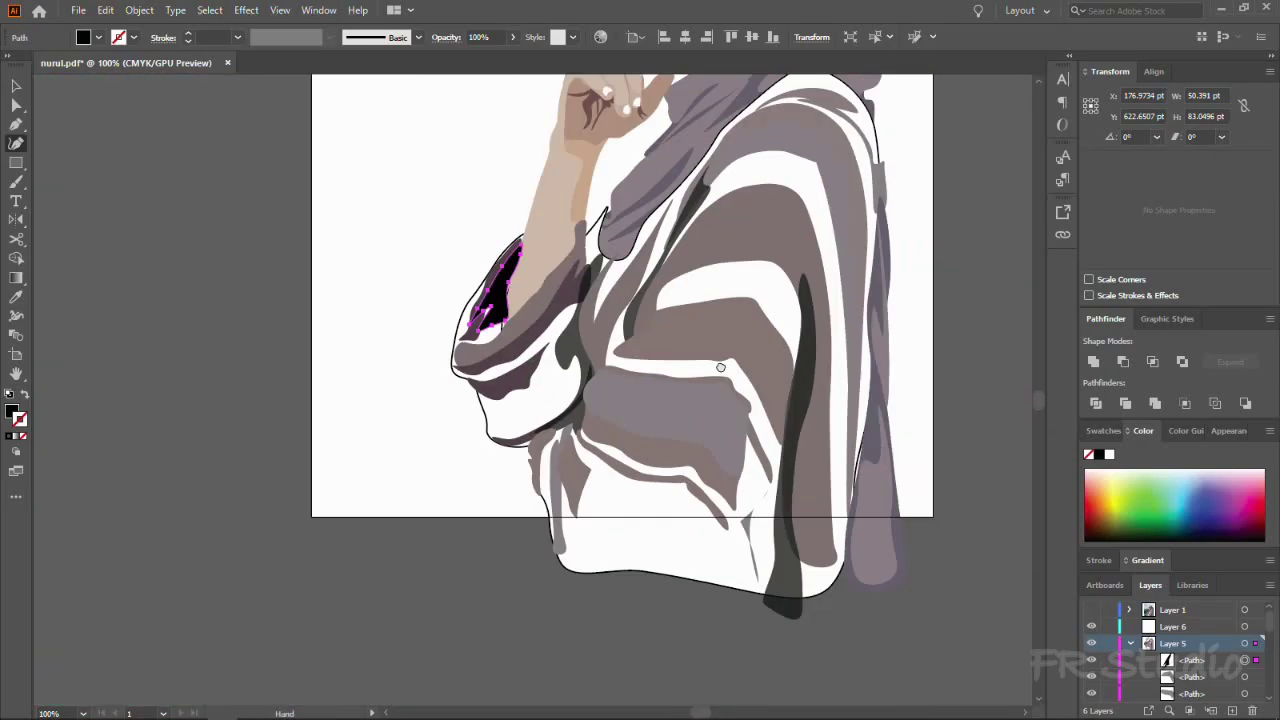
{"action": "key", "text": "v"}
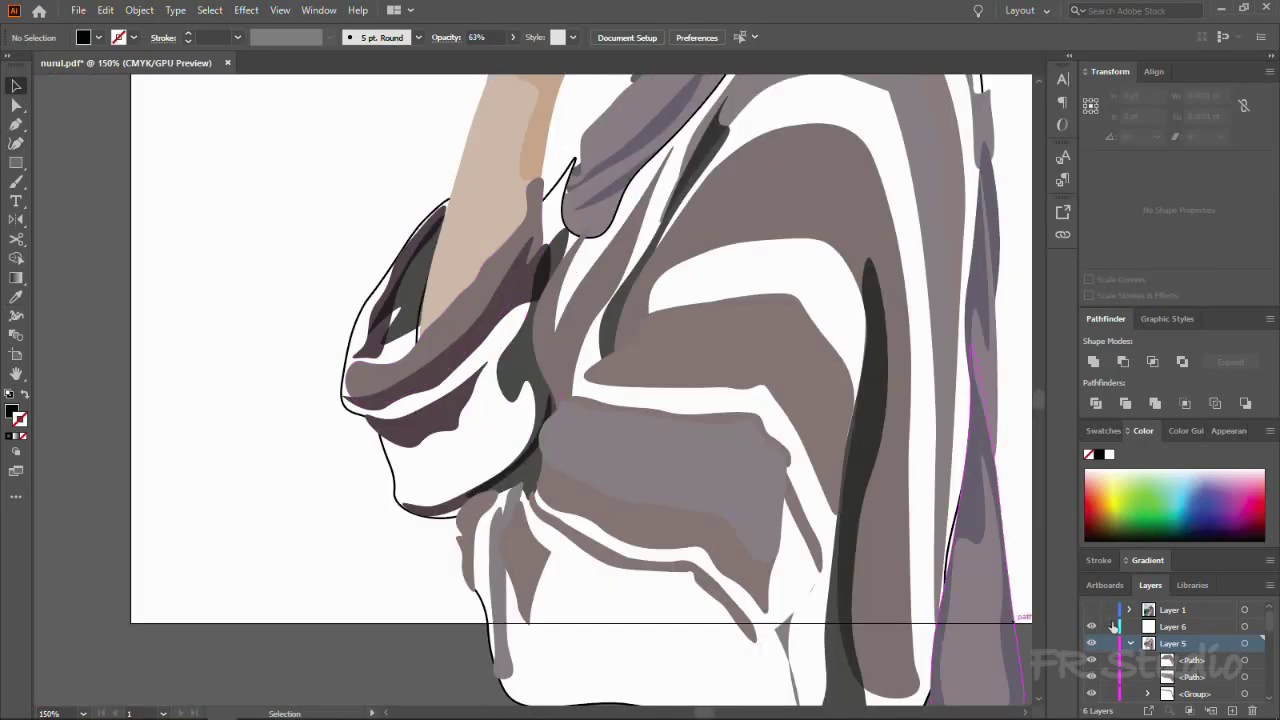
{"action": "left_click", "coordinate": [1091, 609]}
{"action": "key", "text": "shift+asciitilde"}
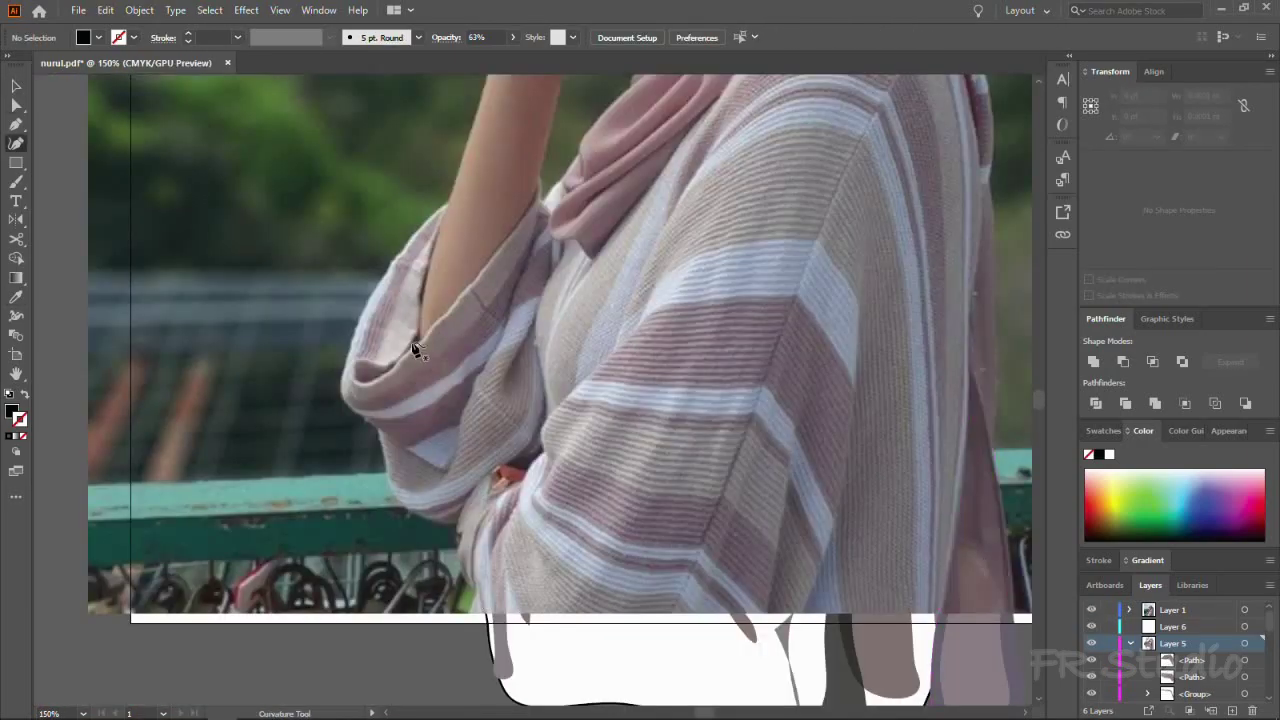
{"action": "left_click", "coordinate": [413, 336]}
{"action": "left_click", "coordinate": [396, 354]}
{"action": "left_click", "coordinate": [362, 361]}
{"action": "left_click", "coordinate": [350, 368]}
{"action": "scroll", "coordinate": [415, 350], "scroll_direction": "up", "scroll_amount": 3}
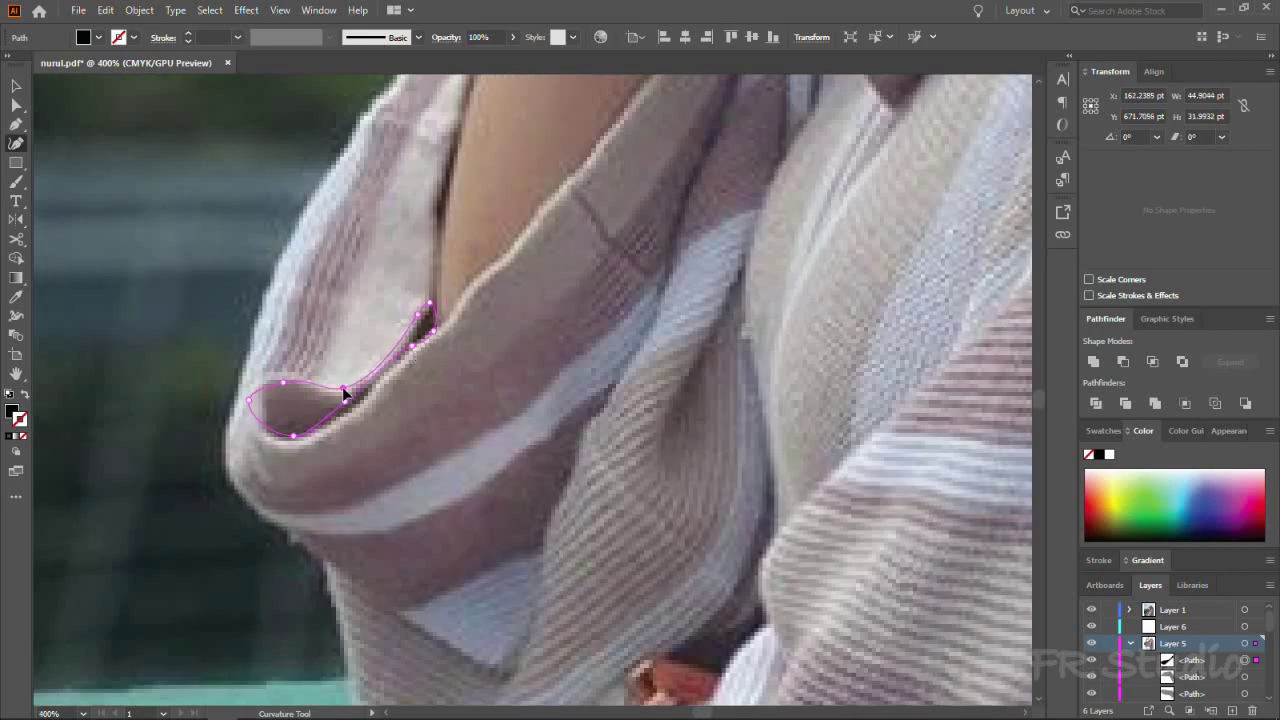
Step: Give the new fold shape the dark shadow fill
{"action": "left_click", "coordinate": [1091, 609]}
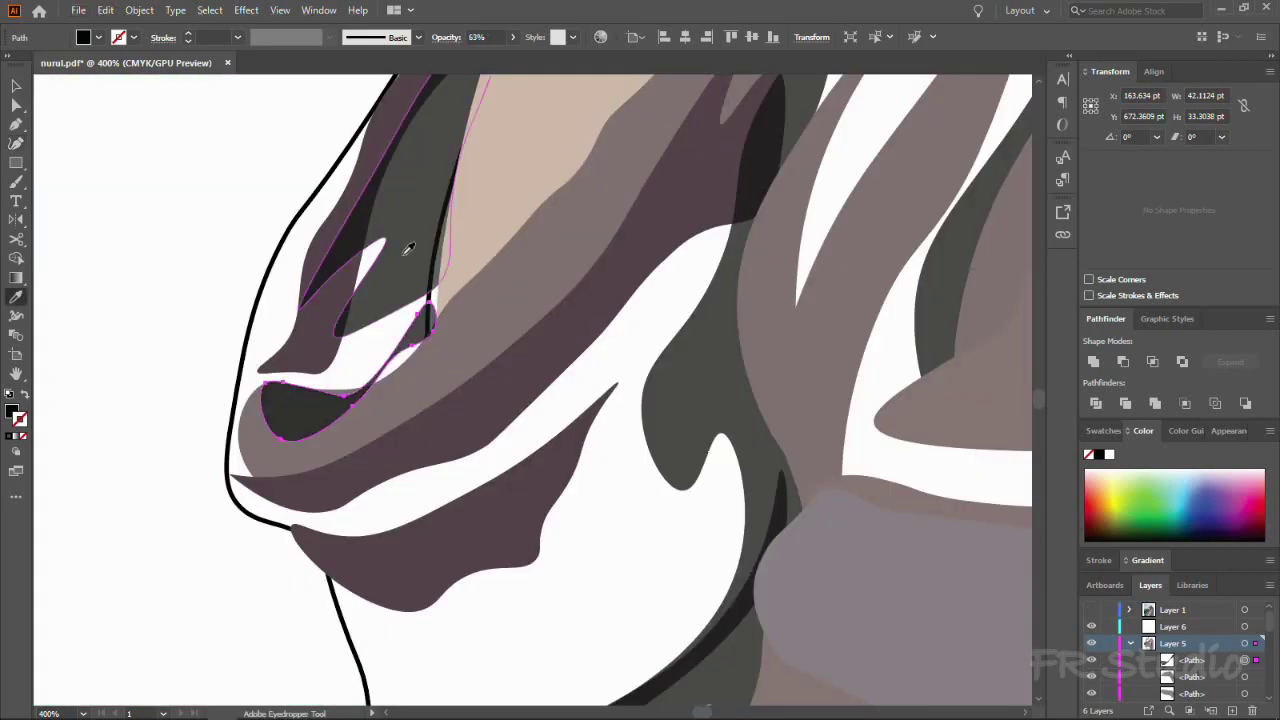
{"action": "left_click", "coordinate": [431, 351]}
{"action": "key", "text": "v"}
{"action": "scroll", "coordinate": [348, 251], "scroll_direction": "down", "scroll_amount": 3}
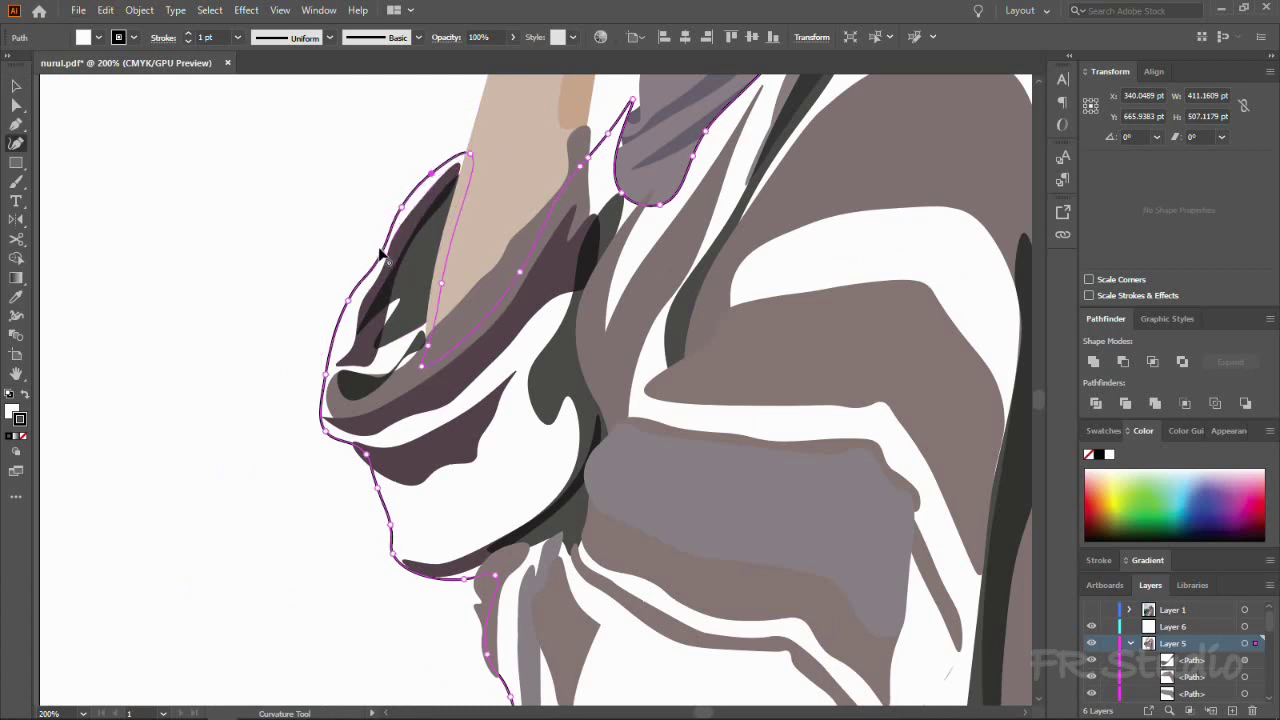
{"action": "key", "text": "v"}
{"action": "scroll", "coordinate": [260, 280], "scroll_direction": "down", "scroll_amount": 3}
Step: Check the small sleeve shadow shapes, then show the reference photo again
{"action": "left_click", "coordinate": [702, 371]}
{"action": "scroll", "coordinate": [615, 437], "scroll_direction": "up", "scroll_amount": 2}
{"action": "left_click", "coordinate": [475, 400]}
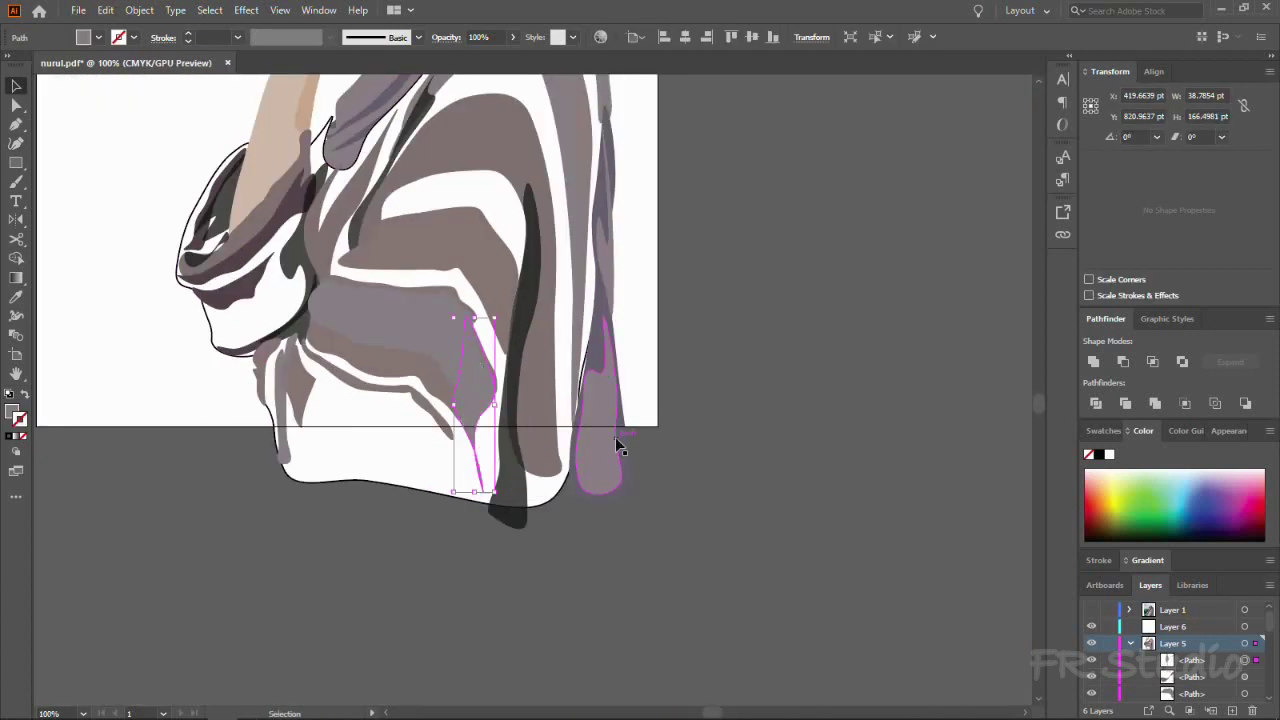
{"action": "scroll", "coordinate": [793, 406], "scroll_direction": "down", "scroll_amount": 2}
{"action": "left_click", "coordinate": [793, 406]}
{"action": "left_click", "coordinate": [1091, 609]}
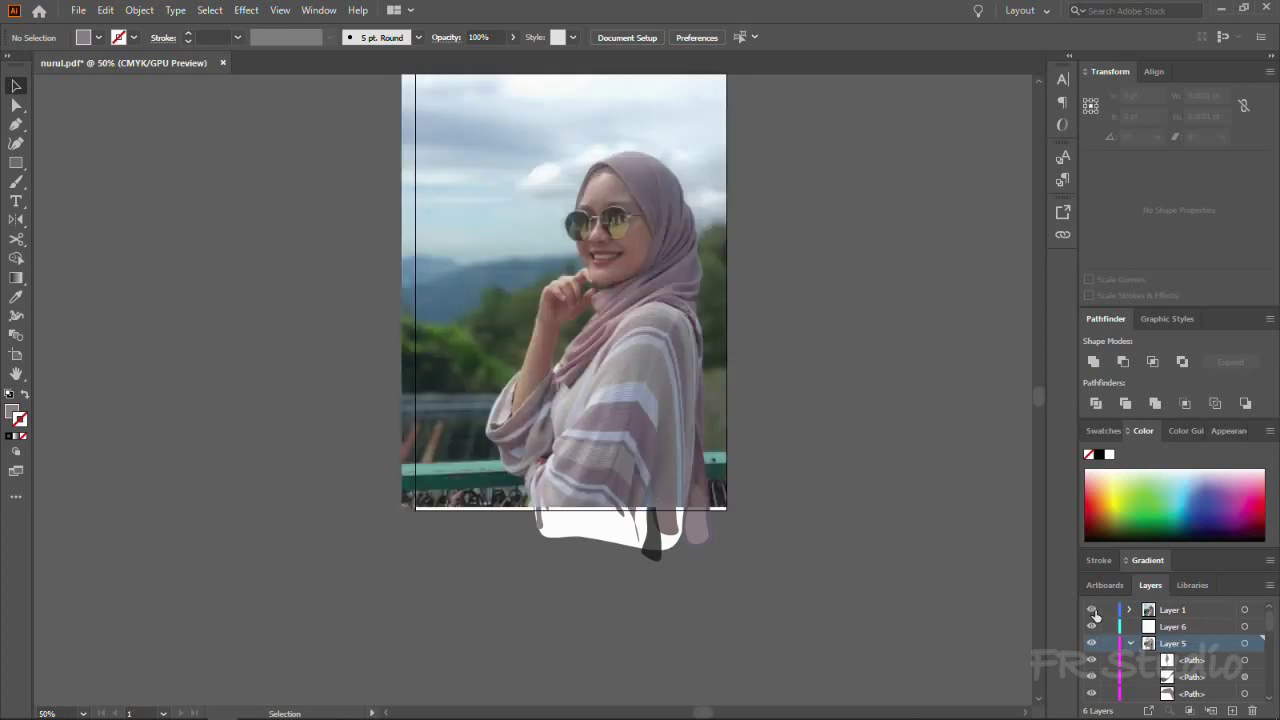
{"action": "scroll", "coordinate": [790, 440], "scroll_direction": "up", "scroll_amount": 2}
Step: Draw a diagonal line along the blouse stripe and select it
{"action": "key", "text": "shift+grave"}
{"action": "left_click", "coordinate": [488, 370]}
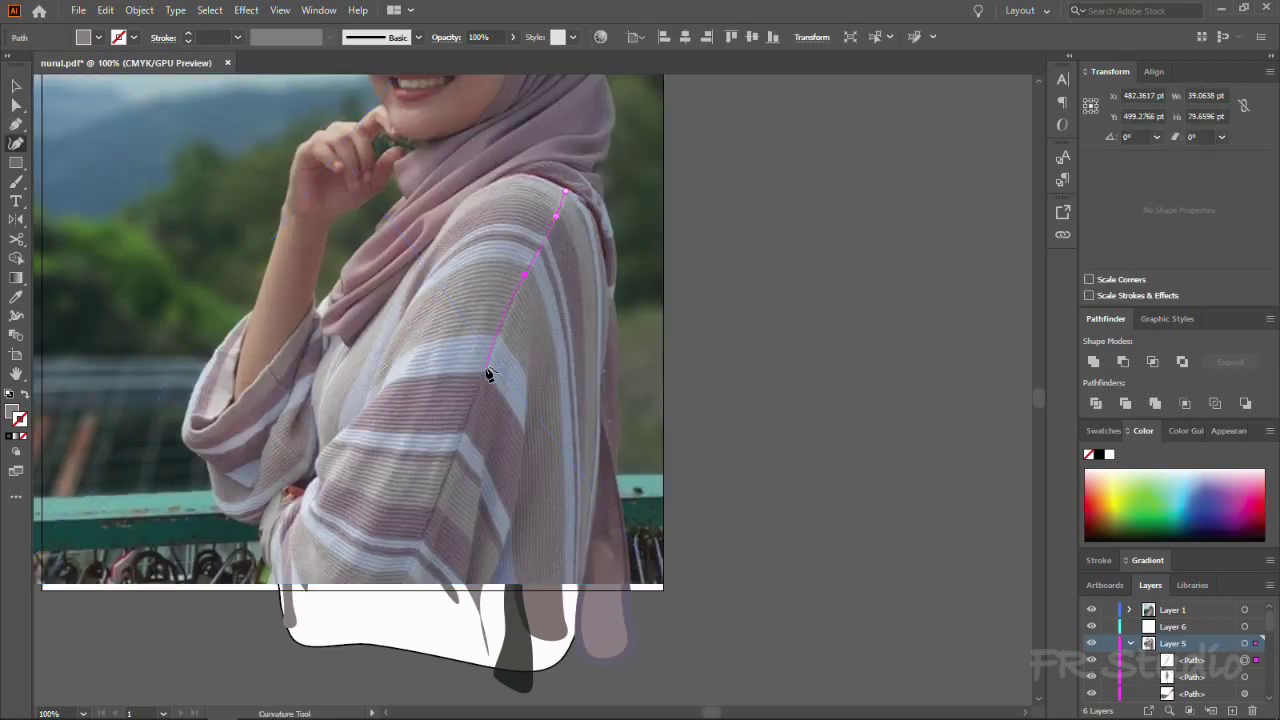
{"action": "left_click", "coordinate": [1091, 609]}
{"action": "key", "text": "v"}
{"action": "scroll", "coordinate": [772, 502], "scroll_direction": "down", "scroll_amount": 2}
{"action": "left_click", "coordinate": [772, 502]}
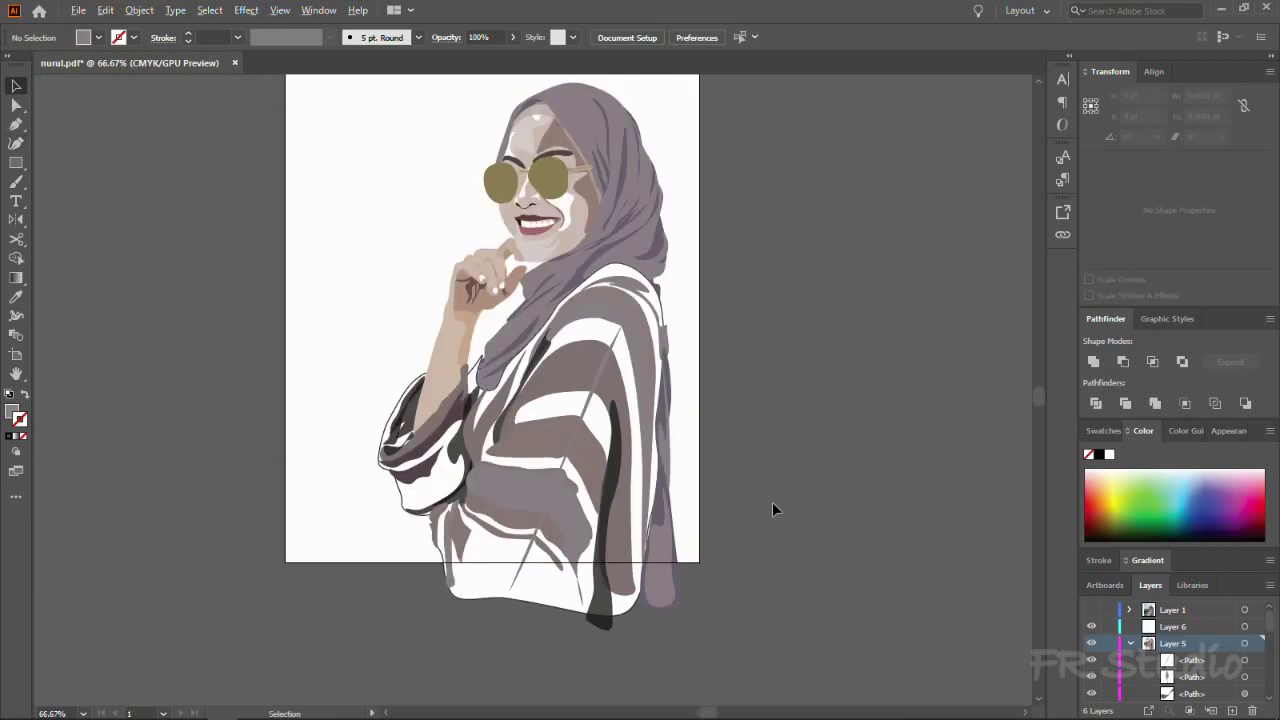
{"action": "scroll", "coordinate": [772, 502], "scroll_direction": "up", "scroll_amount": 3}
{"action": "left_click", "coordinate": [475, 175]}
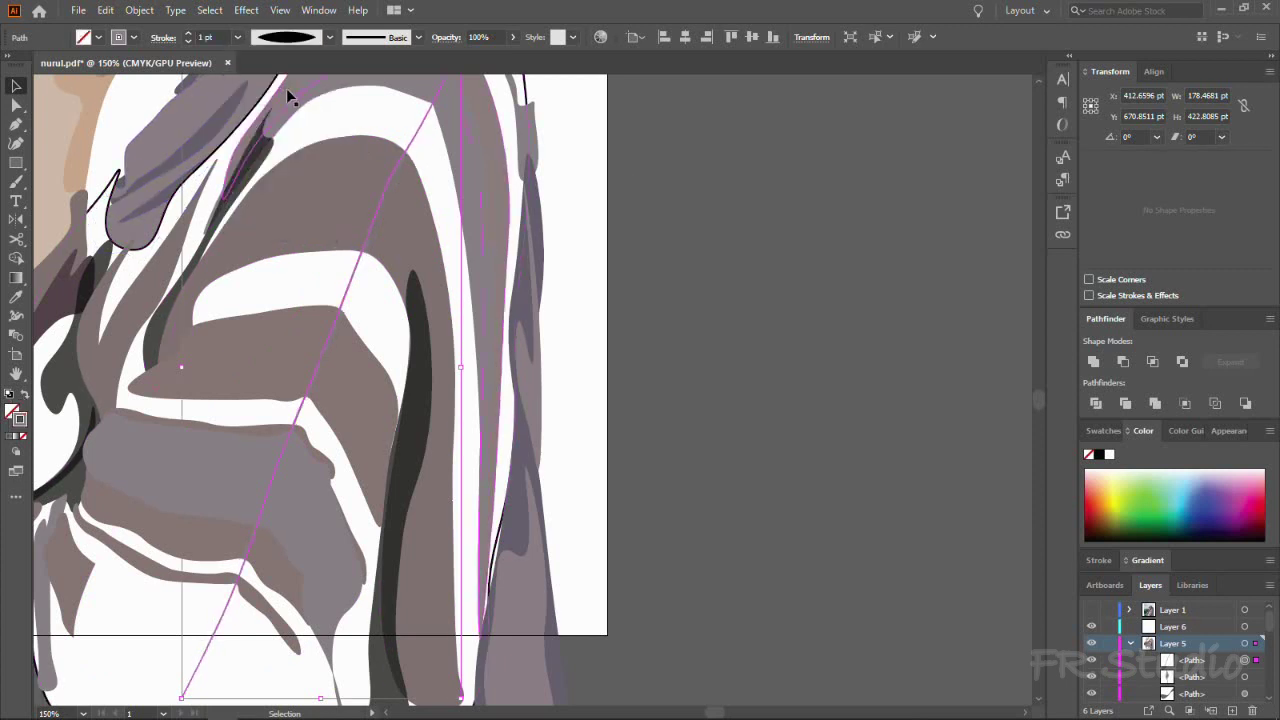
{"action": "scroll", "coordinate": [765, 427], "scroll_direction": "down", "scroll_amount": 3}
Step: Apply a tapered width profile to the diagonal line
{"action": "left_click", "coordinate": [290, 37]}
{"action": "left_click", "coordinate": [709, 304]}
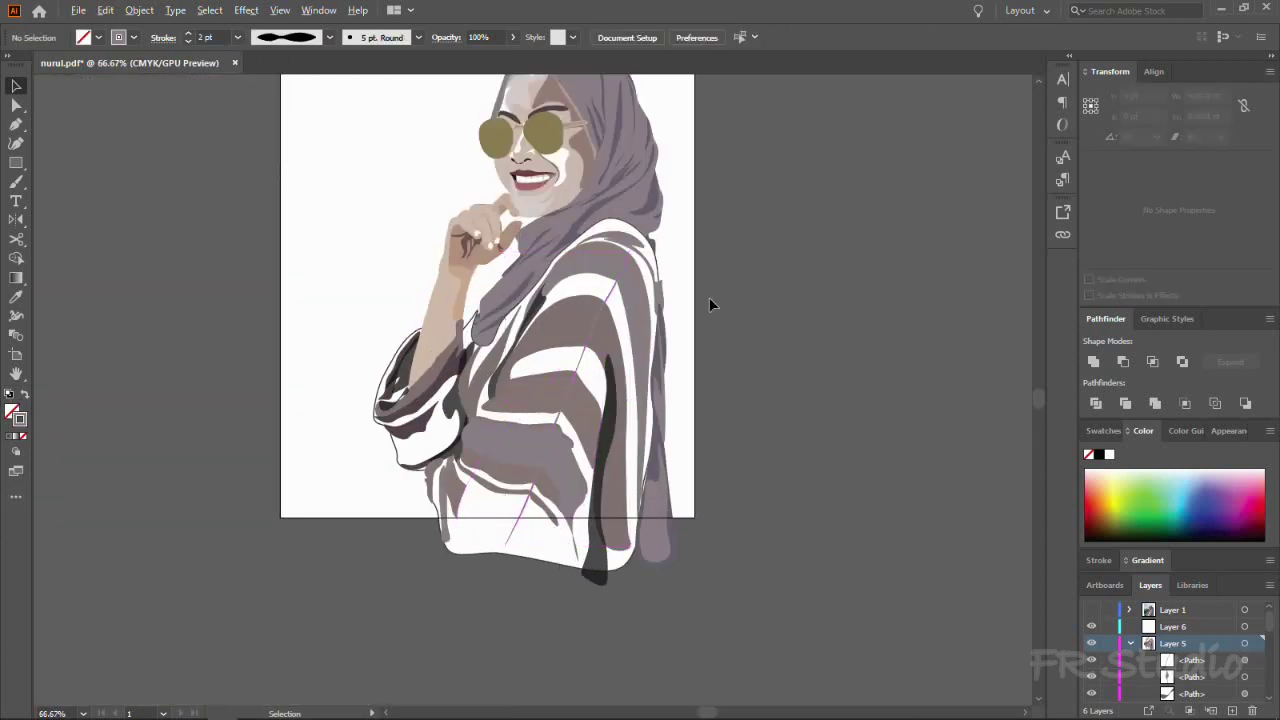
{"action": "scroll", "coordinate": [709, 304], "scroll_direction": "up", "scroll_amount": 3}
{"action": "left_click", "coordinate": [474, 374]}
{"action": "key", "text": "i"}
{"action": "scroll", "coordinate": [737, 477], "scroll_direction": "up", "scroll_amount": 2}
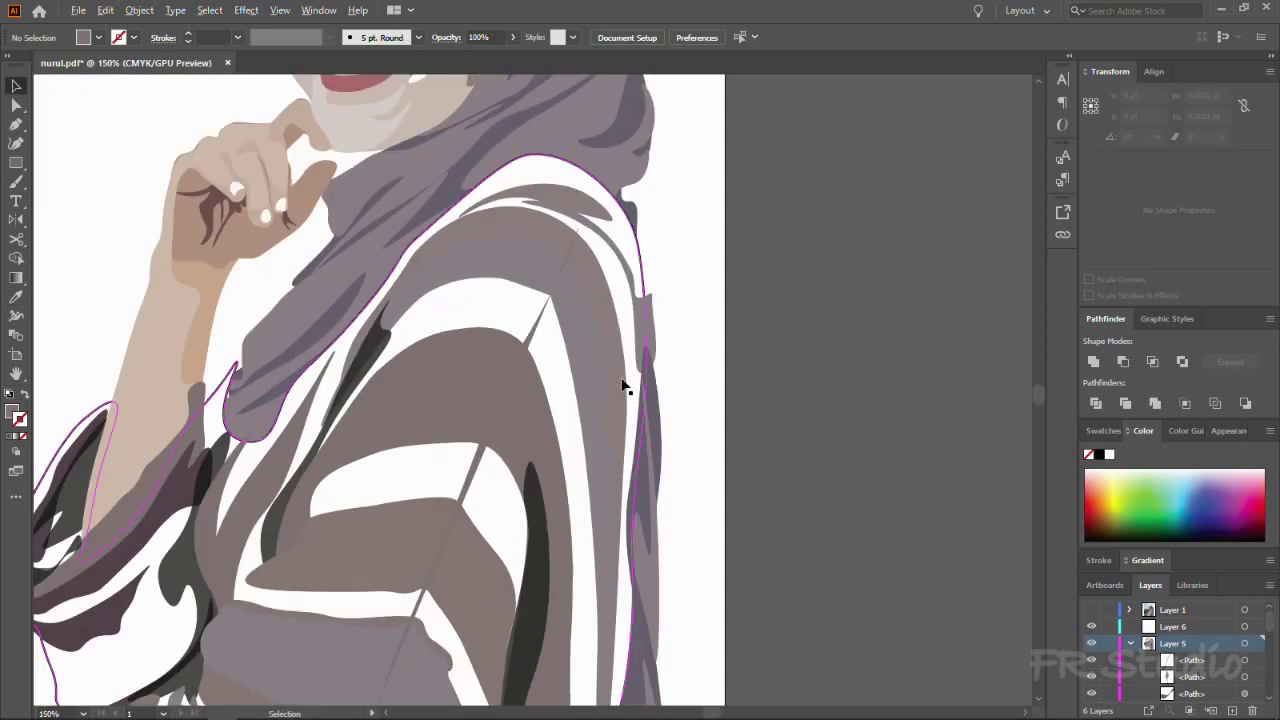
{"action": "scroll", "coordinate": [623, 383], "scroll_direction": "up", "scroll_amount": 2}
Step: Cut the line where it meets the shoulder outline with the Scissors tool
{"action": "key", "text": "shift+grave"}
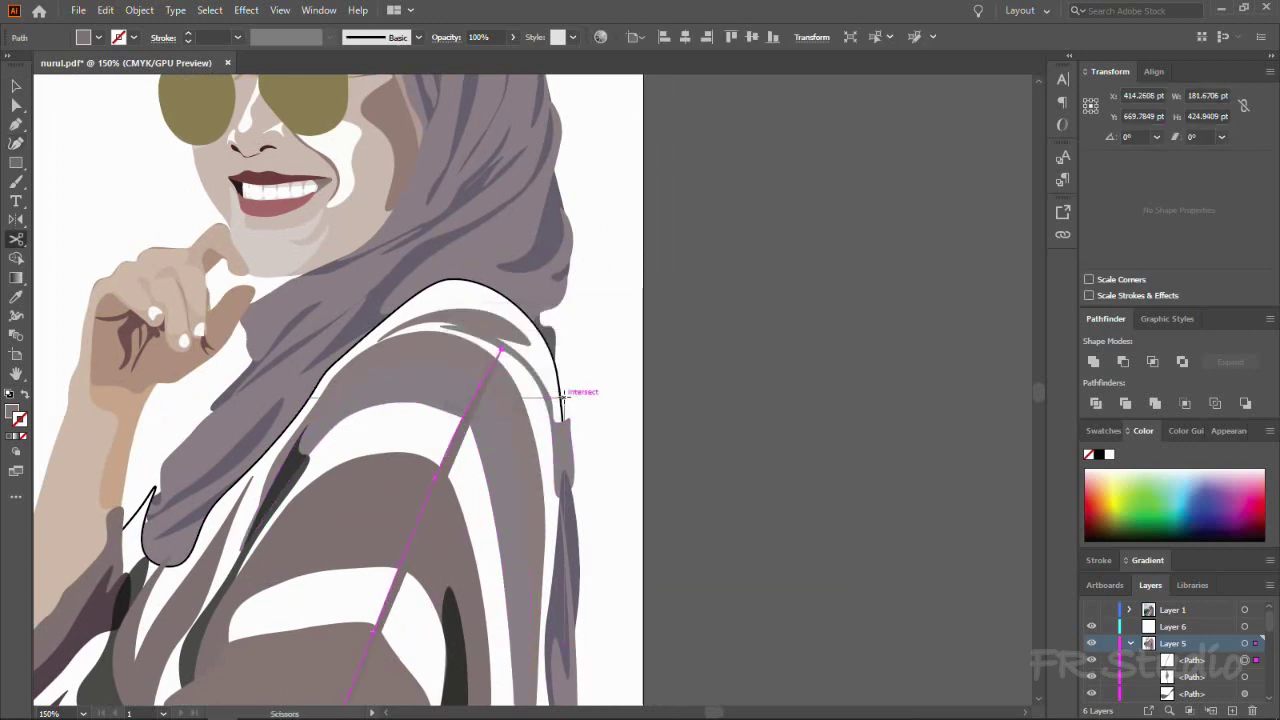
{"action": "scroll", "coordinate": [563, 395], "scroll_direction": "down", "scroll_amount": 3}
{"action": "scroll", "coordinate": [505, 358], "scroll_direction": "up", "scroll_amount": 5}
{"action": "key", "text": "shift+grave"}
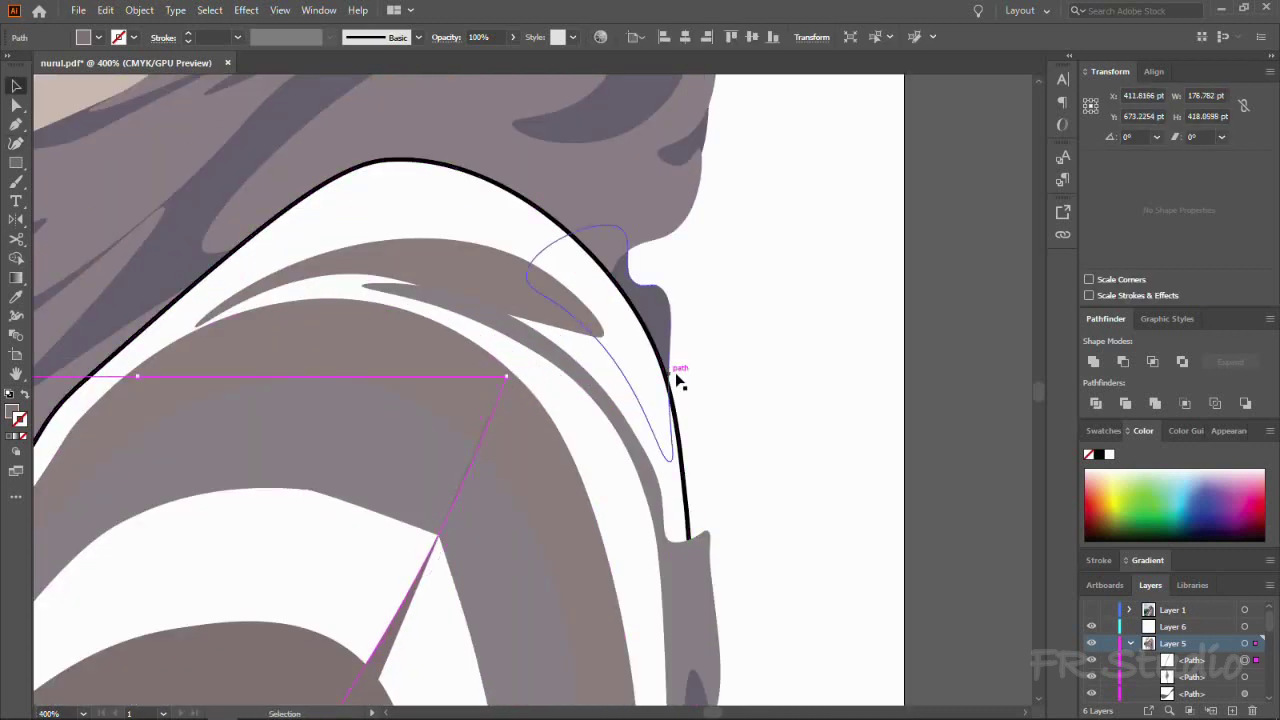
{"action": "scroll", "coordinate": [677, 380], "scroll_direction": "down", "scroll_amount": 5}
{"action": "left_click", "coordinate": [706, 292]}
{"action": "left_click_drag", "start_coordinate": [705, 292], "coordinate": [788, 373]}
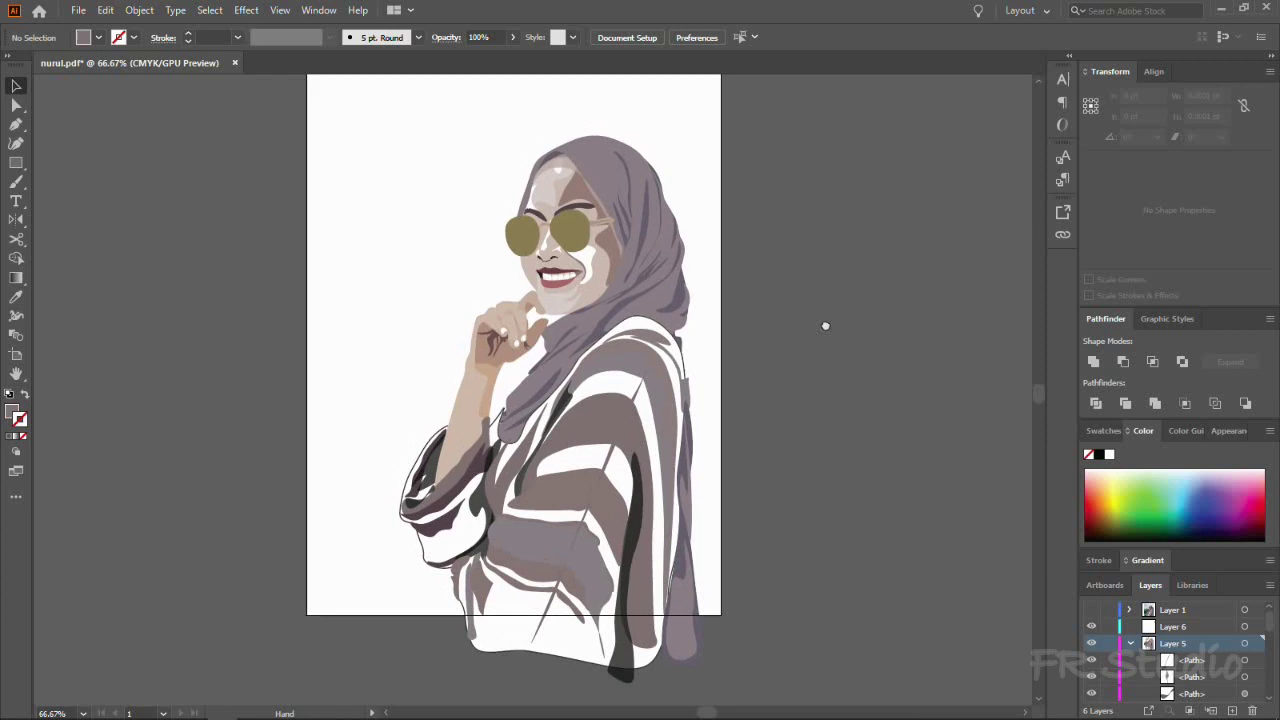
{"action": "left_click", "coordinate": [1091, 609]}
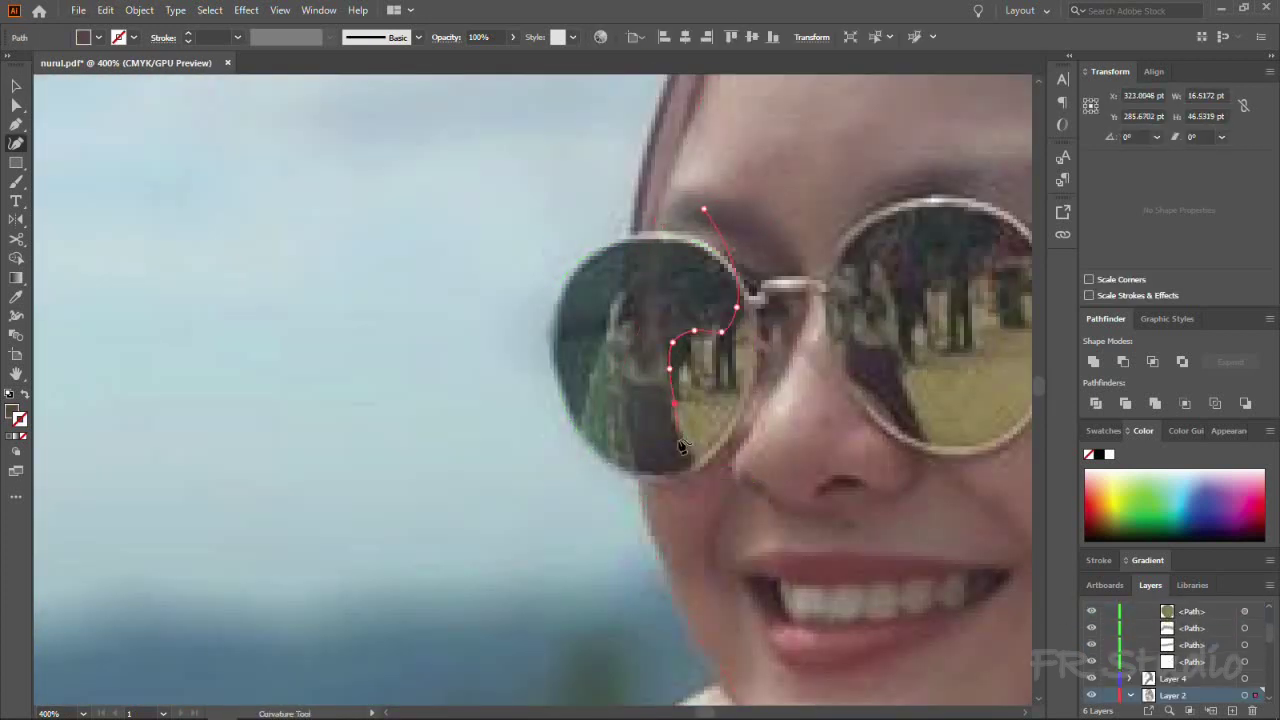
Step: Draw the dark reflection shape over the left lens
{"action": "left_click", "coordinate": [705, 483]}
{"action": "left_click", "coordinate": [623, 483]}
{"action": "left_click", "coordinate": [516, 271]}
{"action": "left_click", "coordinate": [557, 218]}
{"action": "left_click", "coordinate": [705, 210]}
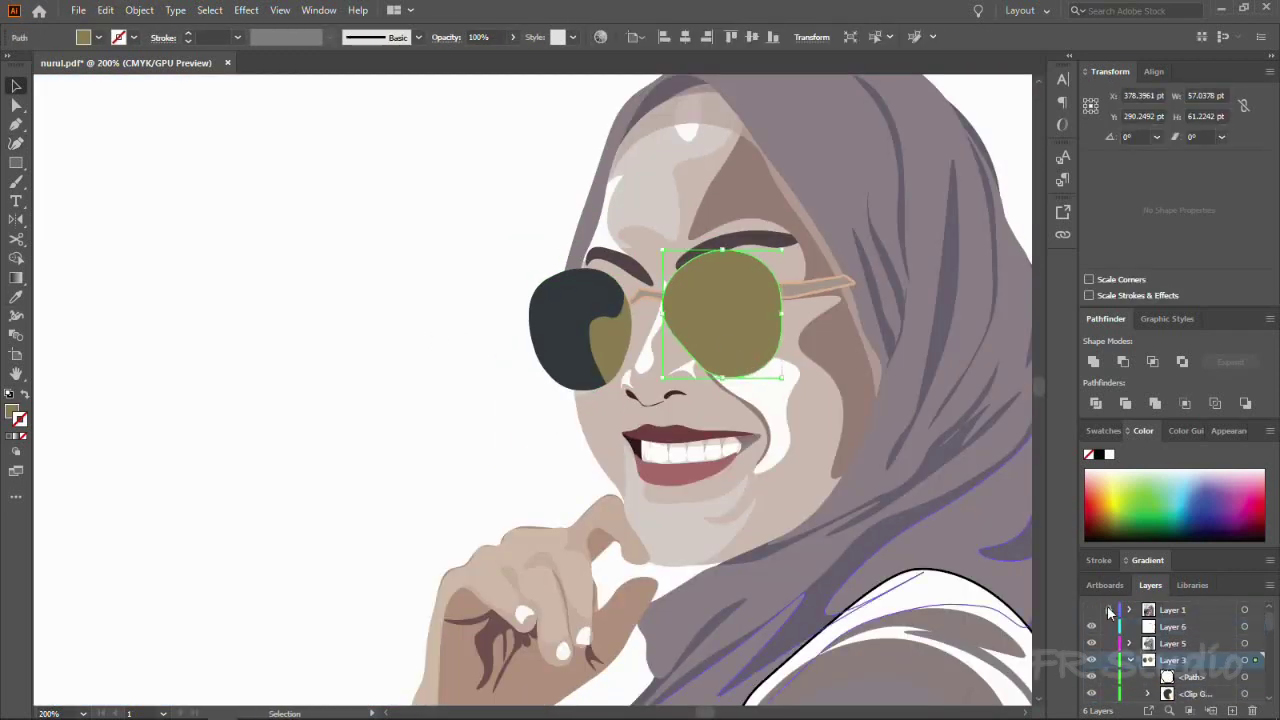
Step: Trace the right lens reflection, clip it with Ctrl+7, and bring the olive lens forward
{"action": "left_click", "coordinate": [1108, 610]}
{"action": "left_click", "coordinate": [1091, 609]}
{"action": "left_click", "coordinate": [16, 143]}
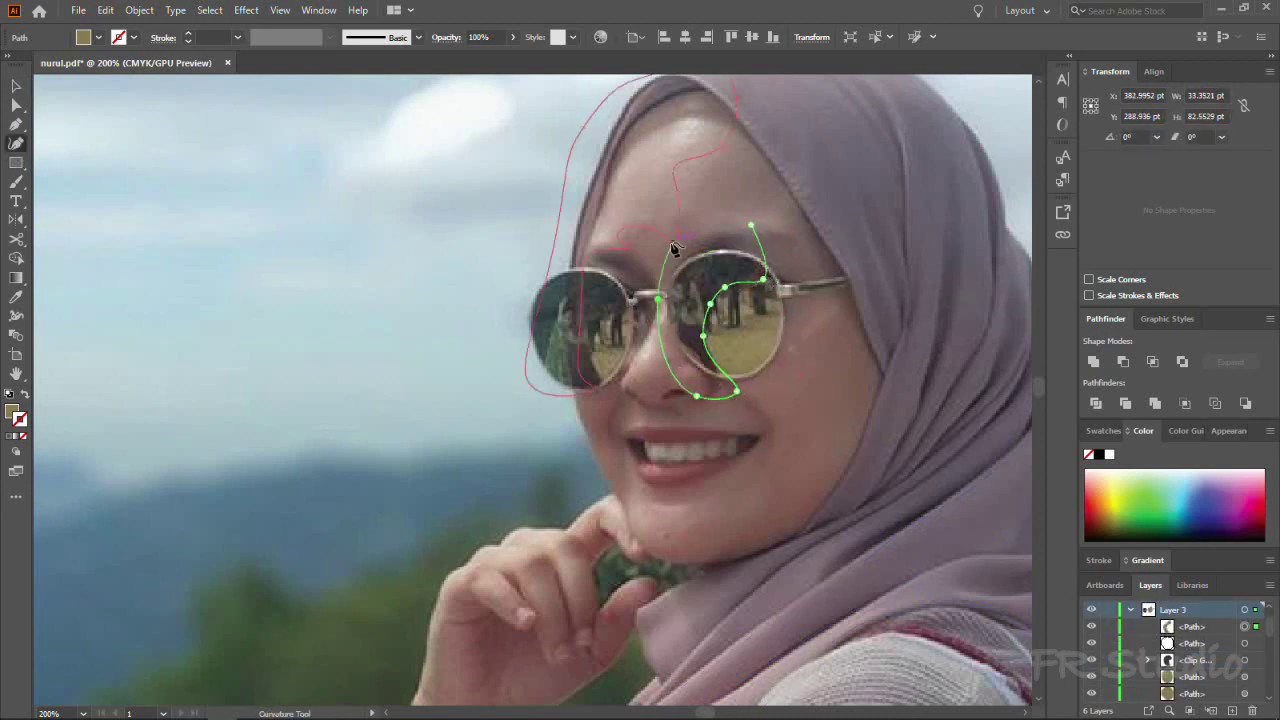
{"action": "left_click", "coordinate": [1091, 609]}
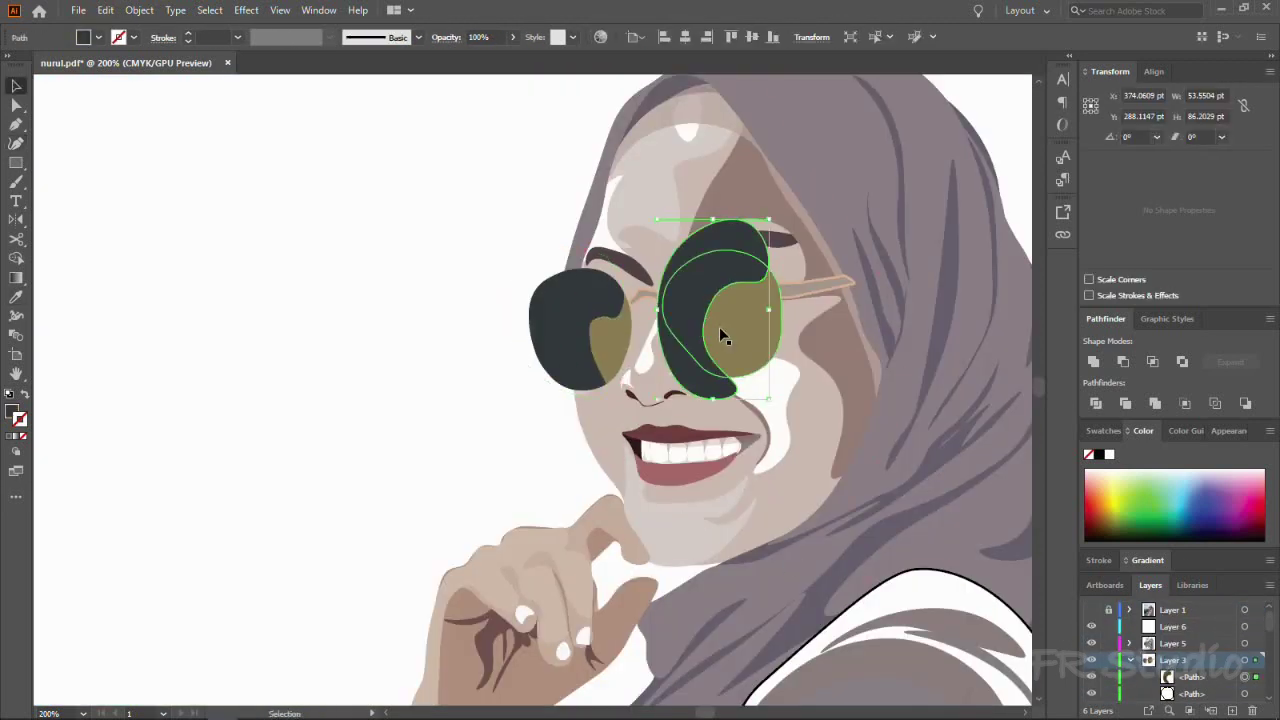
{"action": "key", "text": "ctrl+7"}
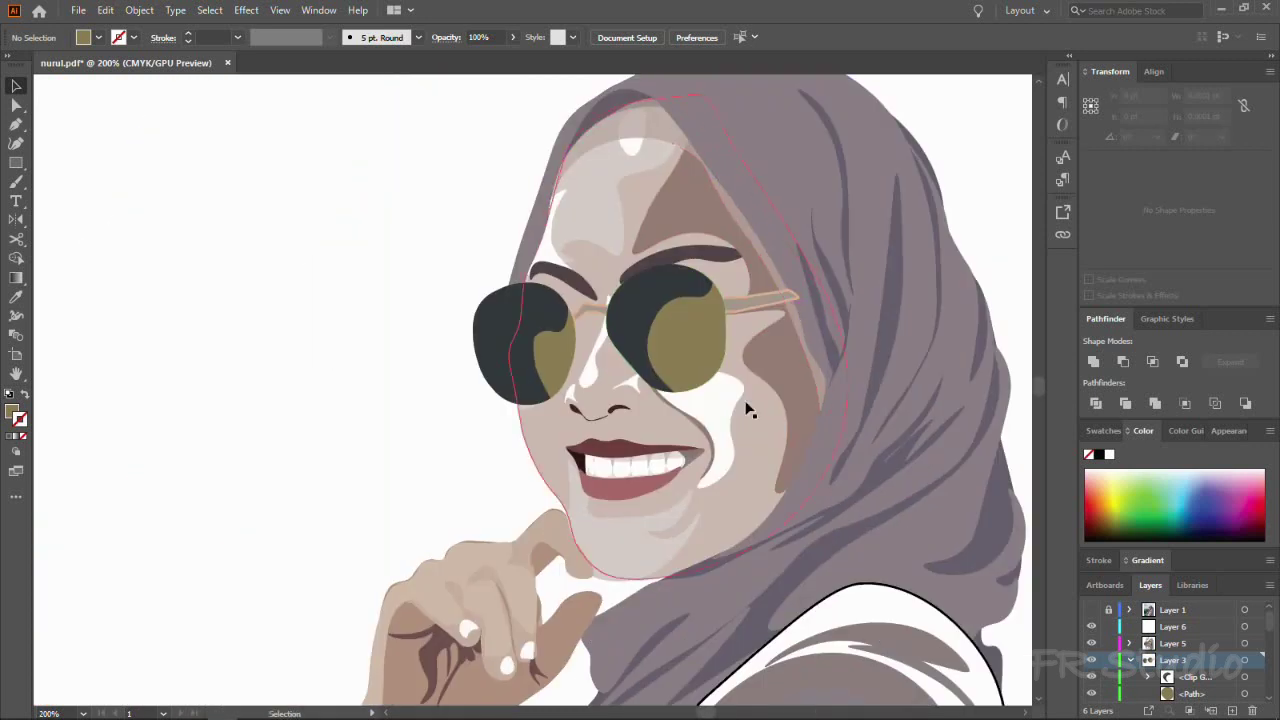
{"action": "key", "text": "ctrl+z"}
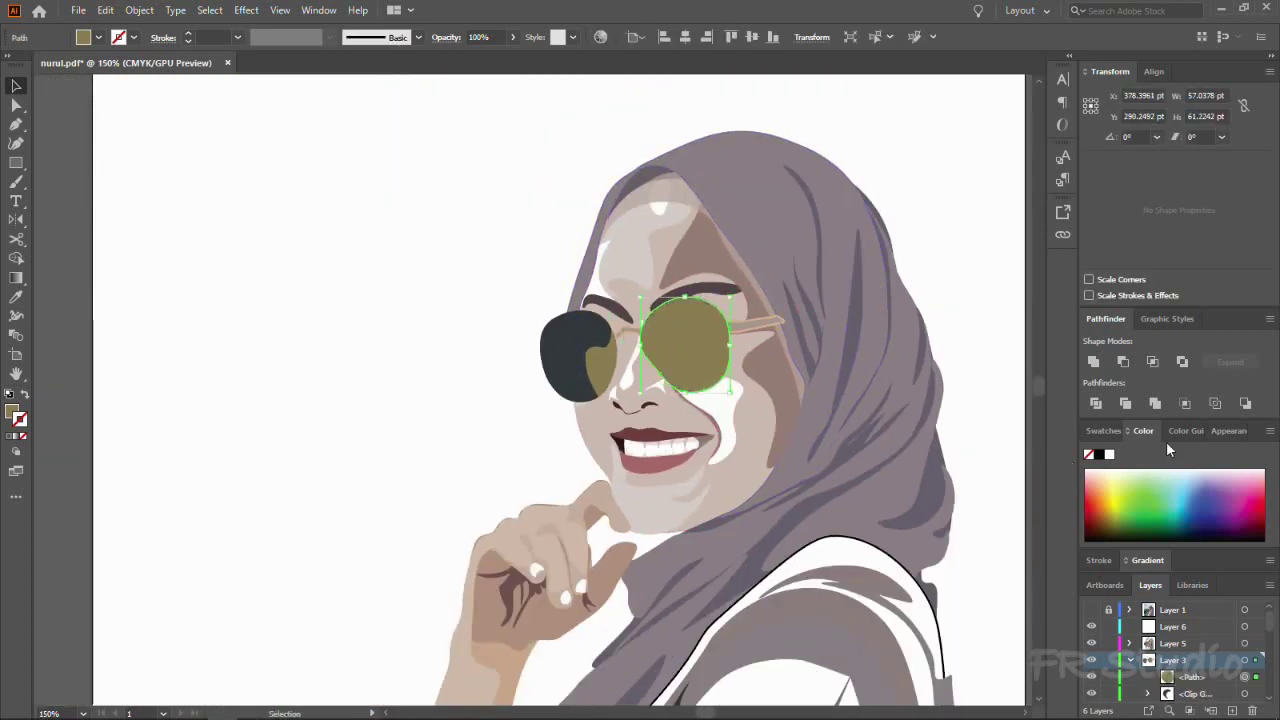
{"action": "key", "text": "ctrl+equal"}
{"action": "key", "text": "ctrl+equal"}
Step: Give the right lens rim a radial gold gradient stroke
{"action": "key", "text": "g"}
{"action": "left_click", "coordinate": [1147, 560]}
{"action": "left_click", "coordinate": [677, 372]}
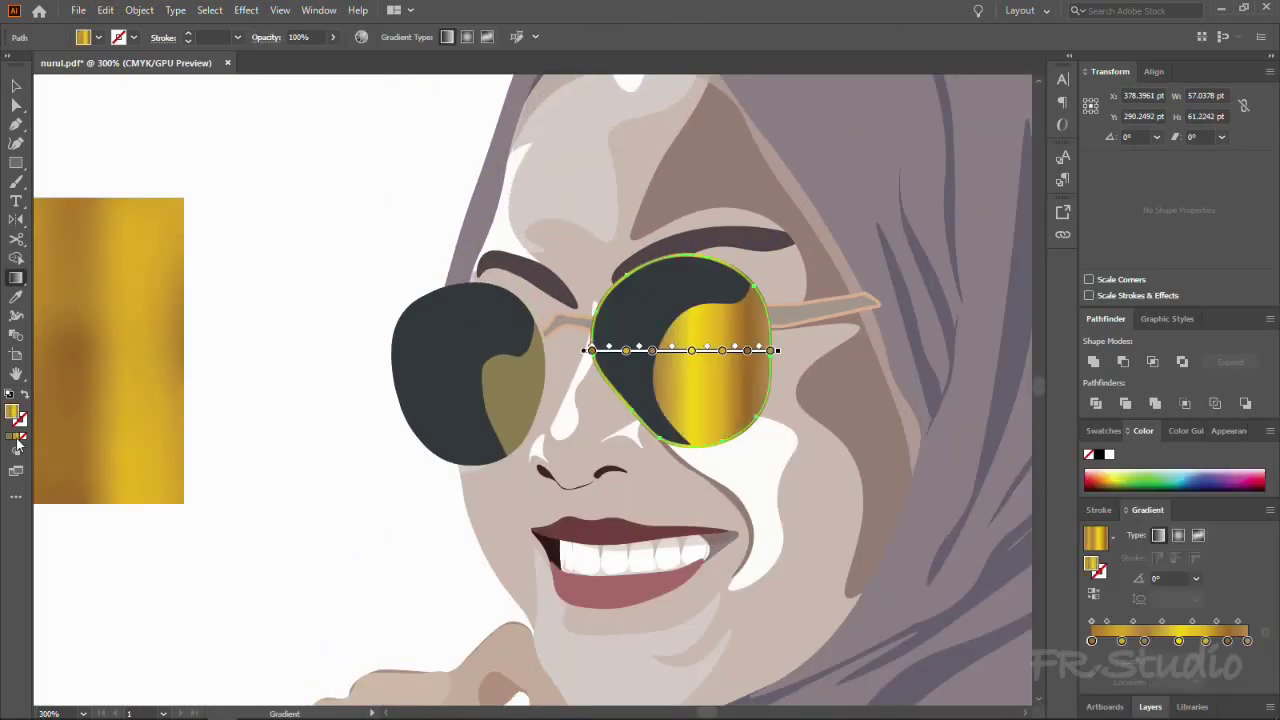
{"action": "key", "text": "shift+x"}
{"action": "key", "text": "v"}
{"action": "left_click", "coordinate": [1178, 481]}
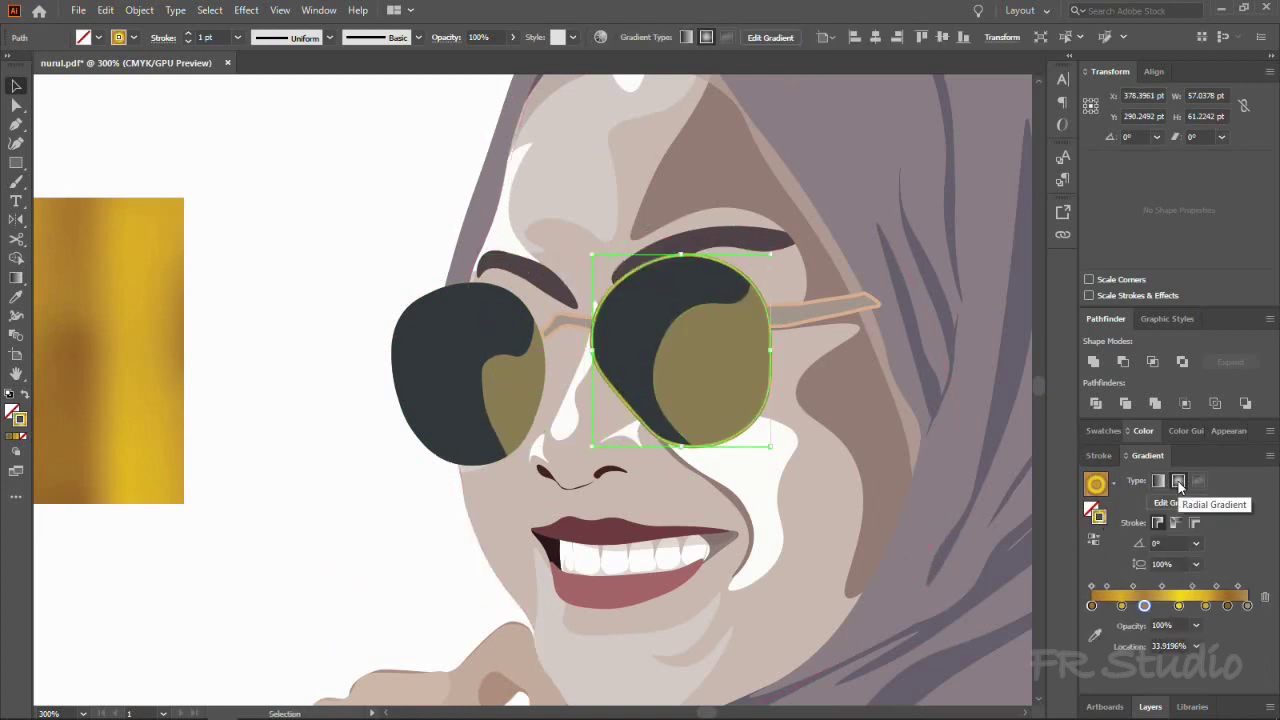
{"action": "left_click", "coordinate": [1166, 503]}
Step: Copy the gold rim appearance onto the left lens with the Eyedropper
{"action": "key", "text": "v"}
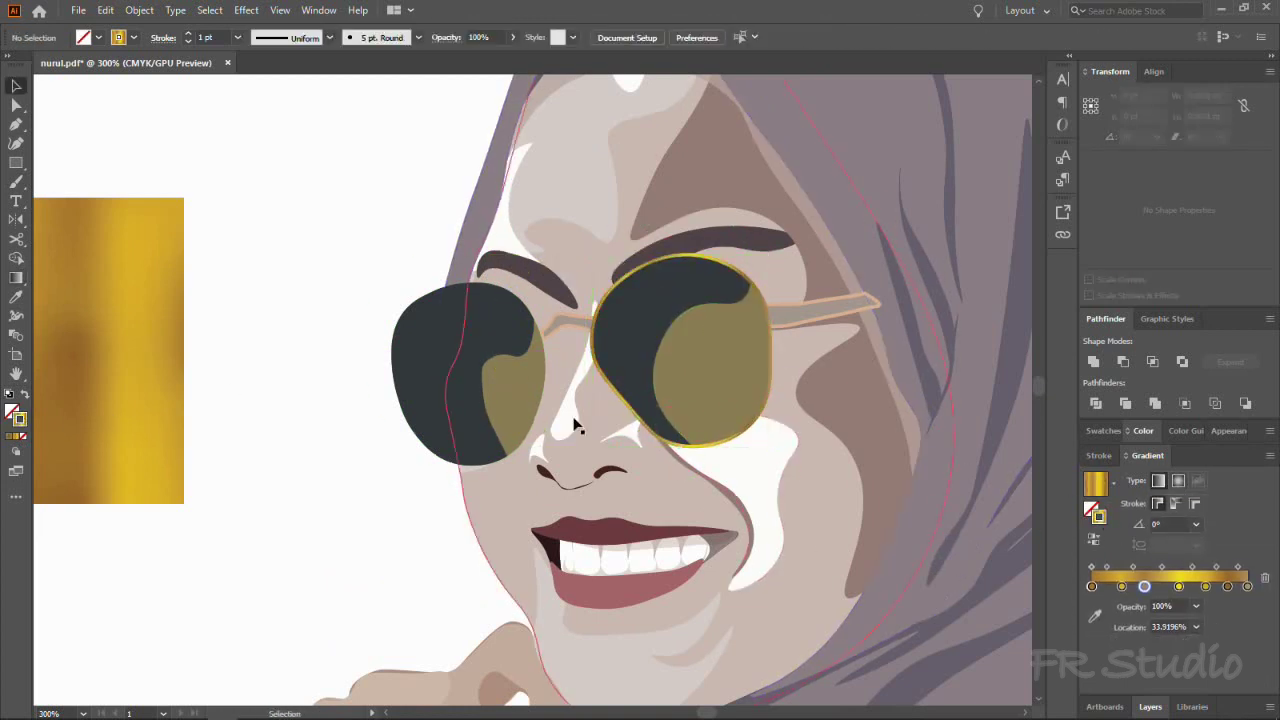
{"action": "left_click", "coordinate": [450, 400]}
{"action": "key", "text": "i"}
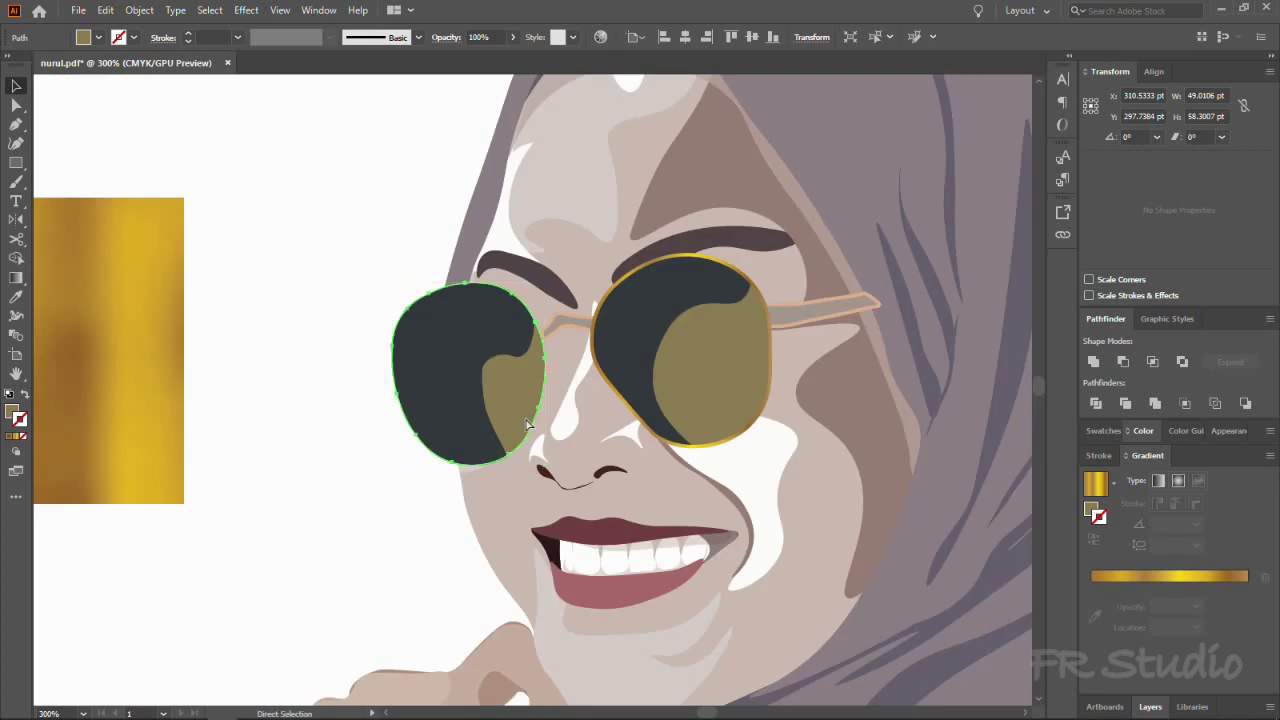
{"action": "left_click", "coordinate": [690, 440]}
{"action": "key", "text": "ctrl+minus"}
{"action": "key", "text": "ctrl+minus"}
{"action": "key", "text": "v"}
{"action": "left_click", "coordinate": [336, 361]}
Step: Give the nose bridge the gold gradient sampled from the temple arm
{"action": "left_click", "coordinate": [455, 332]}
{"action": "key", "text": "ctrl+plus"}
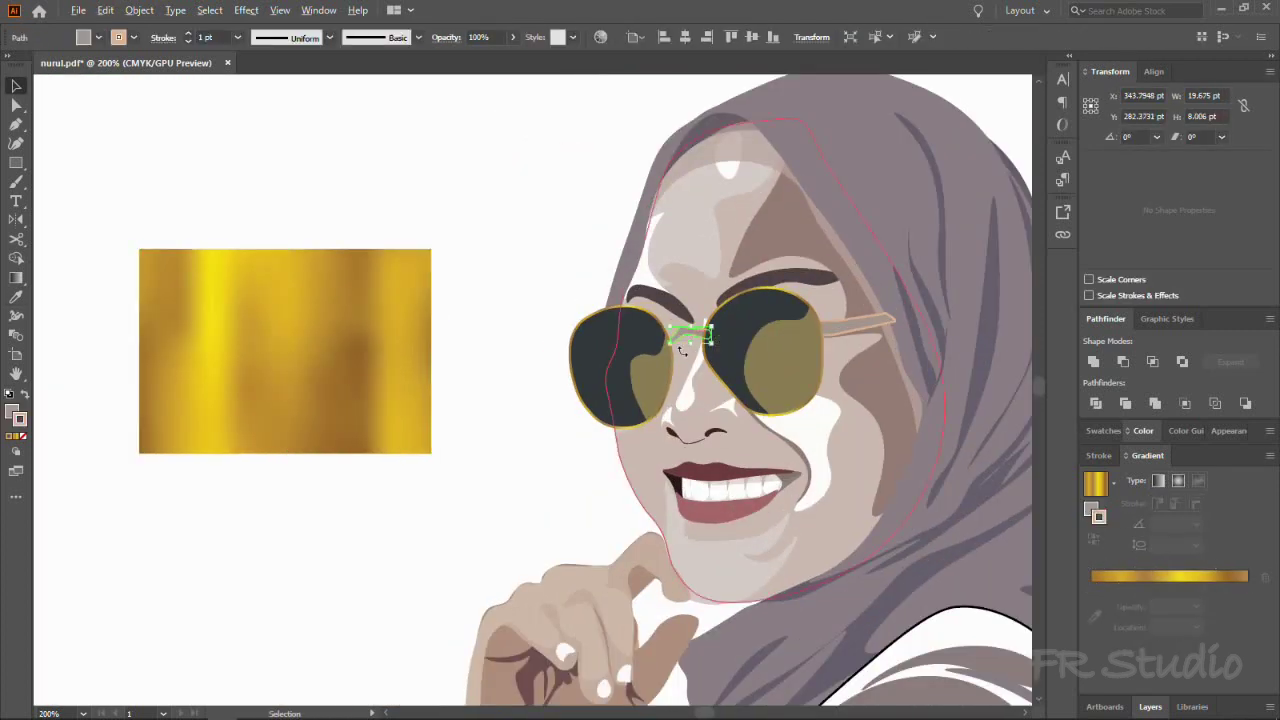
{"action": "key", "text": "ctrl+plus"}
{"action": "key", "text": "ctrl+plus"}
{"action": "double_click", "coordinate": [19, 418]}
{"action": "left_click", "coordinate": [1197, 204]}
{"action": "key", "text": "ctrl+minus"}
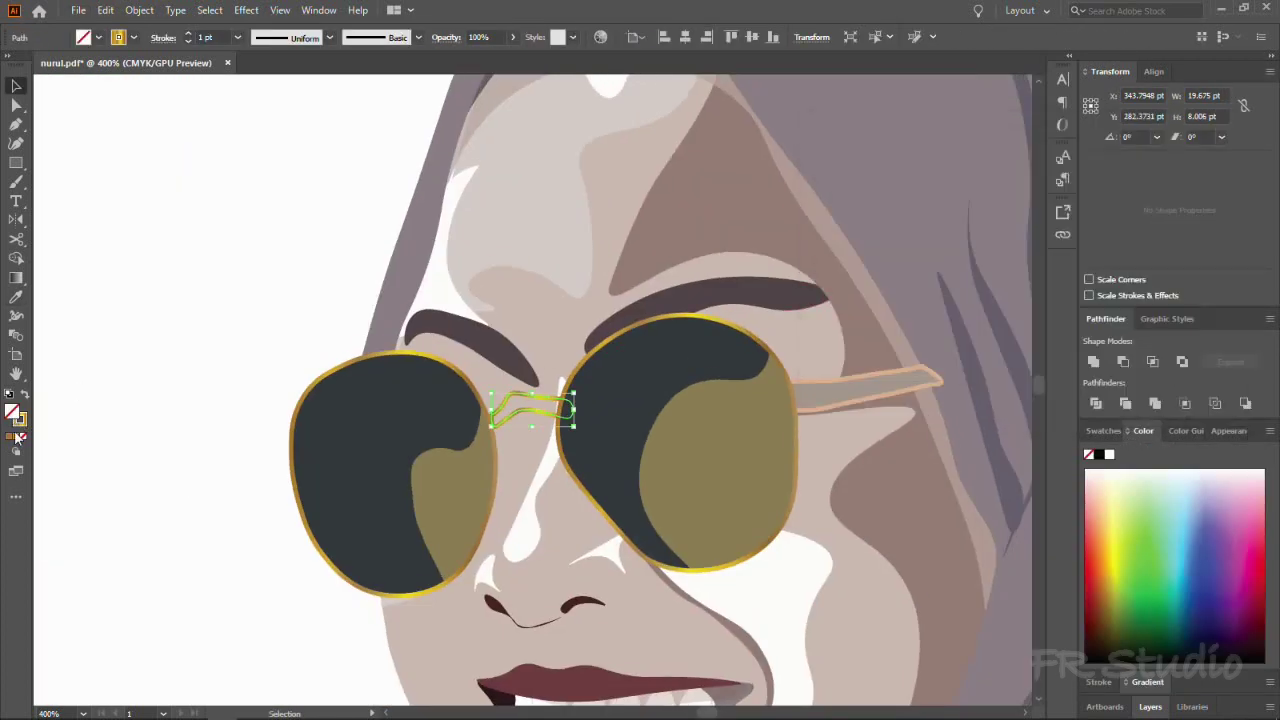
{"action": "left_click", "coordinate": [800, 375]}
{"action": "key", "text": "ctrl+minus"}
{"action": "key", "text": "i"}
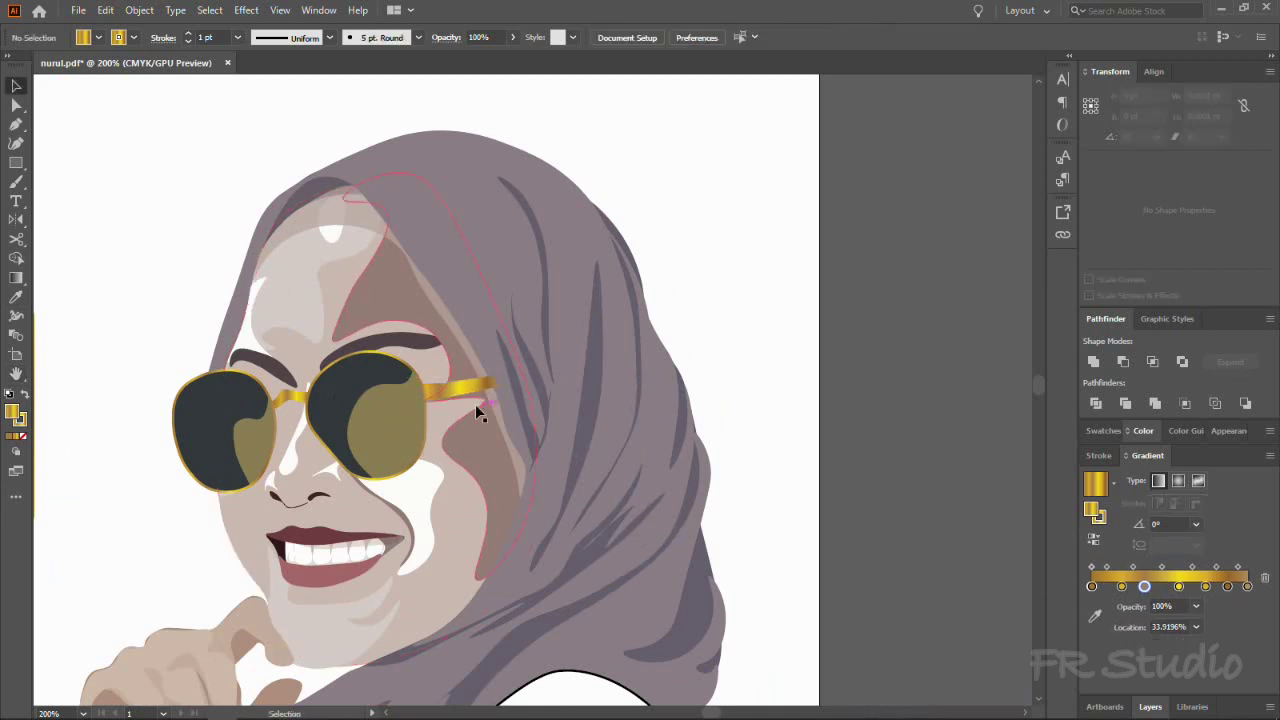
Step: Zoom in on the end of the right temple arm with the Curvature tool ready
{"action": "left_click_drag", "start_coordinate": [475, 404], "coordinate": [469, 396]}
{"action": "key", "text": "v"}
{"action": "key", "text": "ctrl+plus"}
{"action": "key", "text": "ctrl+plus"}
{"action": "key", "text": "ctrl+plus"}
{"action": "key", "text": "ctrl+plus"}
{"action": "key", "text": "shift+grave"}
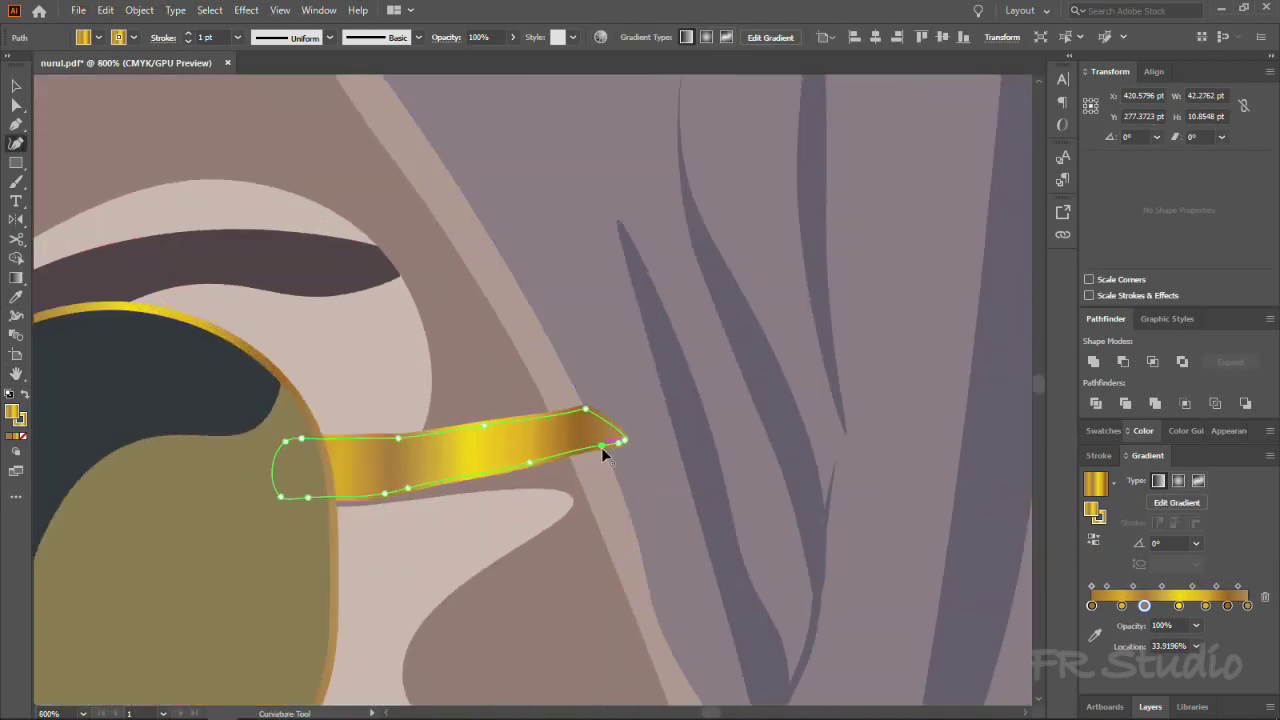
{"action": "scroll", "coordinate": [620, 458], "scroll_direction": "up", "scroll_amount": 2}
{"action": "left_click_drag", "start_coordinate": [620, 434], "coordinate": [550, 374]}
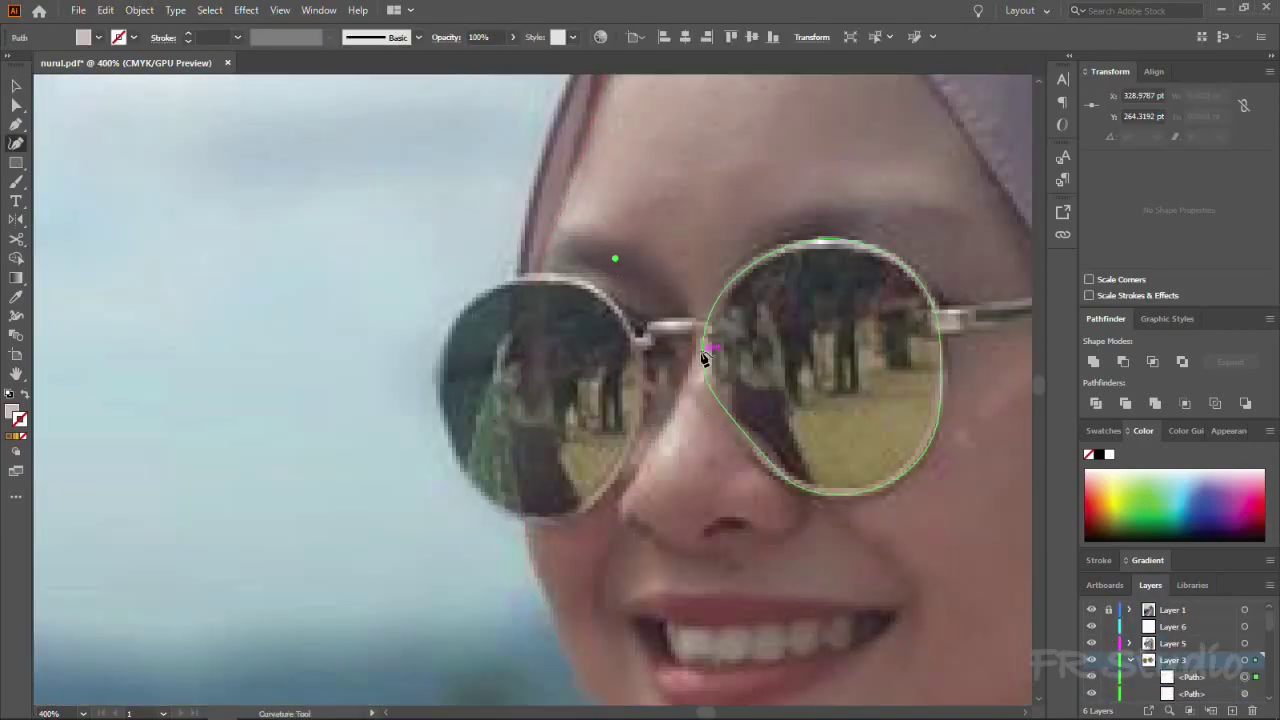
Step: Trace a shadow curve from above the left lens down beside the nose, and move it into Layer 2
{"action": "left_click", "coordinate": [694, 293]}
{"action": "left_click", "coordinate": [666, 447]}
{"action": "left_click", "coordinate": [695, 378]}
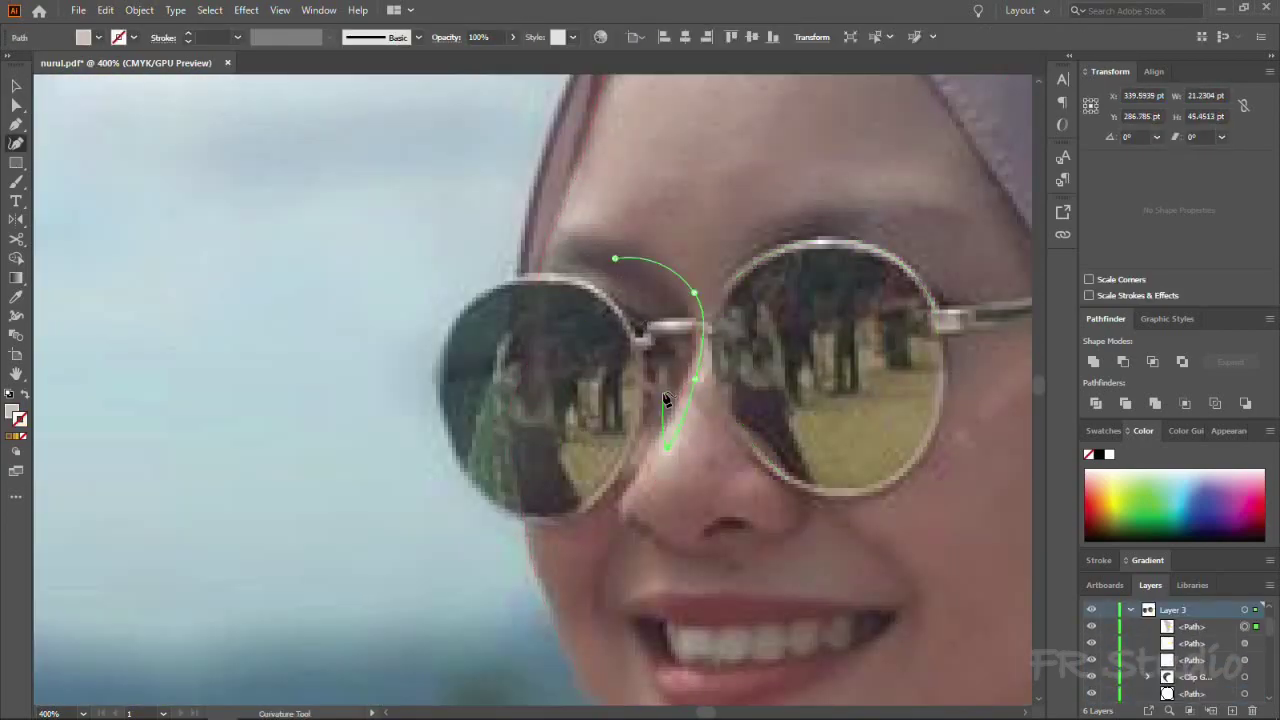
{"action": "scroll", "coordinate": [1097, 622], "scroll_direction": "up", "scroll_amount": 2}
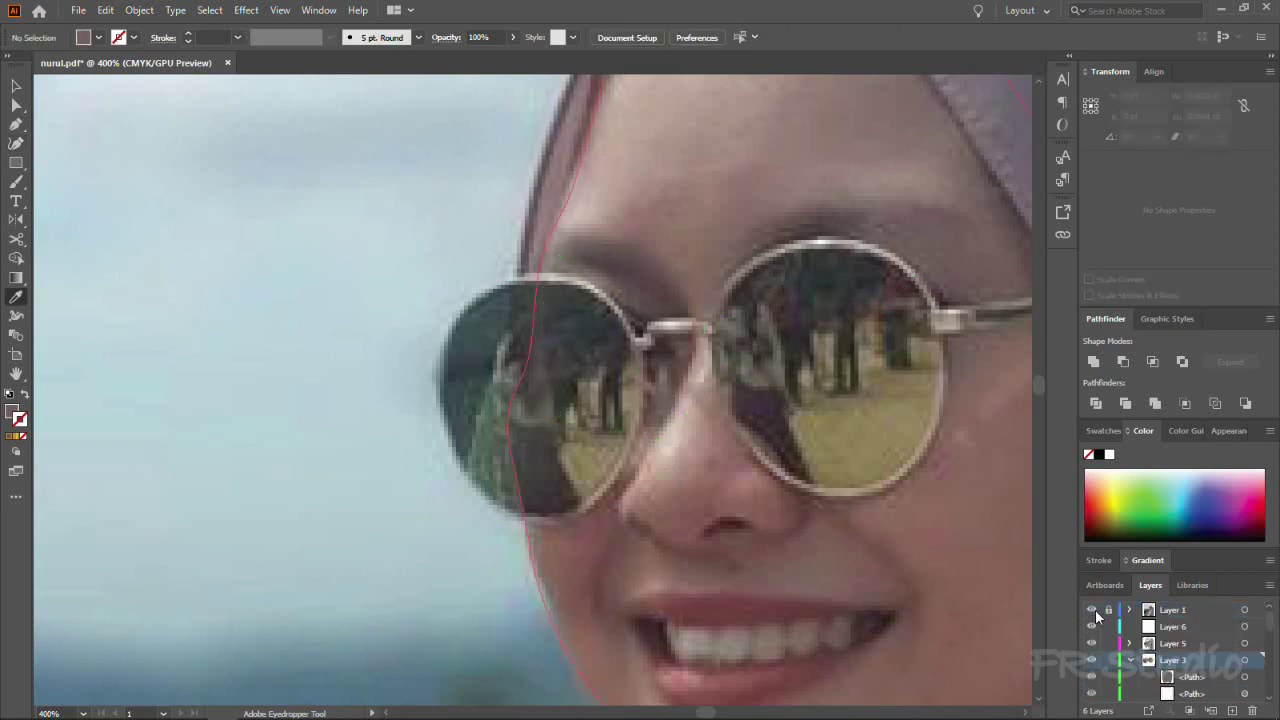
{"action": "left_click", "coordinate": [1091, 609]}
{"action": "key", "text": "v"}
{"action": "scroll", "coordinate": [1240, 677], "scroll_direction": "down", "scroll_amount": 3}
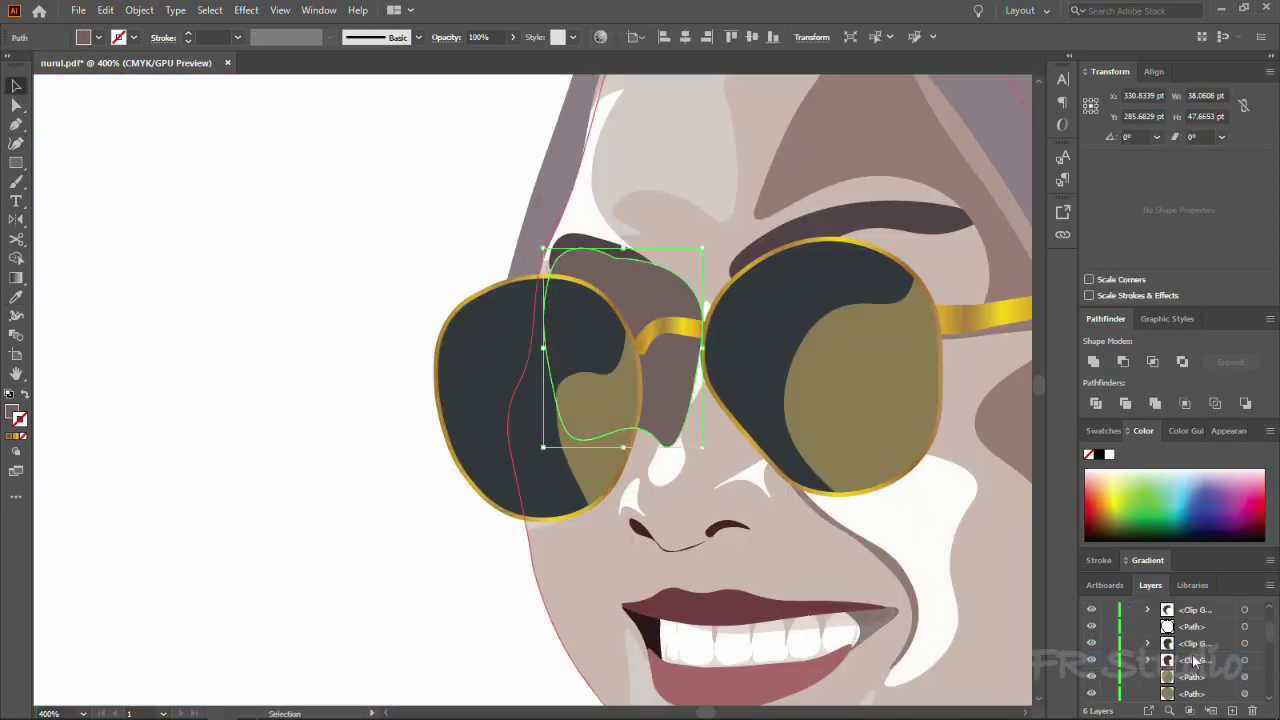
{"action": "left_click_drag", "start_coordinate": [1193, 665], "coordinate": [1200, 700]}
{"action": "left_click_drag", "start_coordinate": [449, 467], "coordinate": [484, 554]}
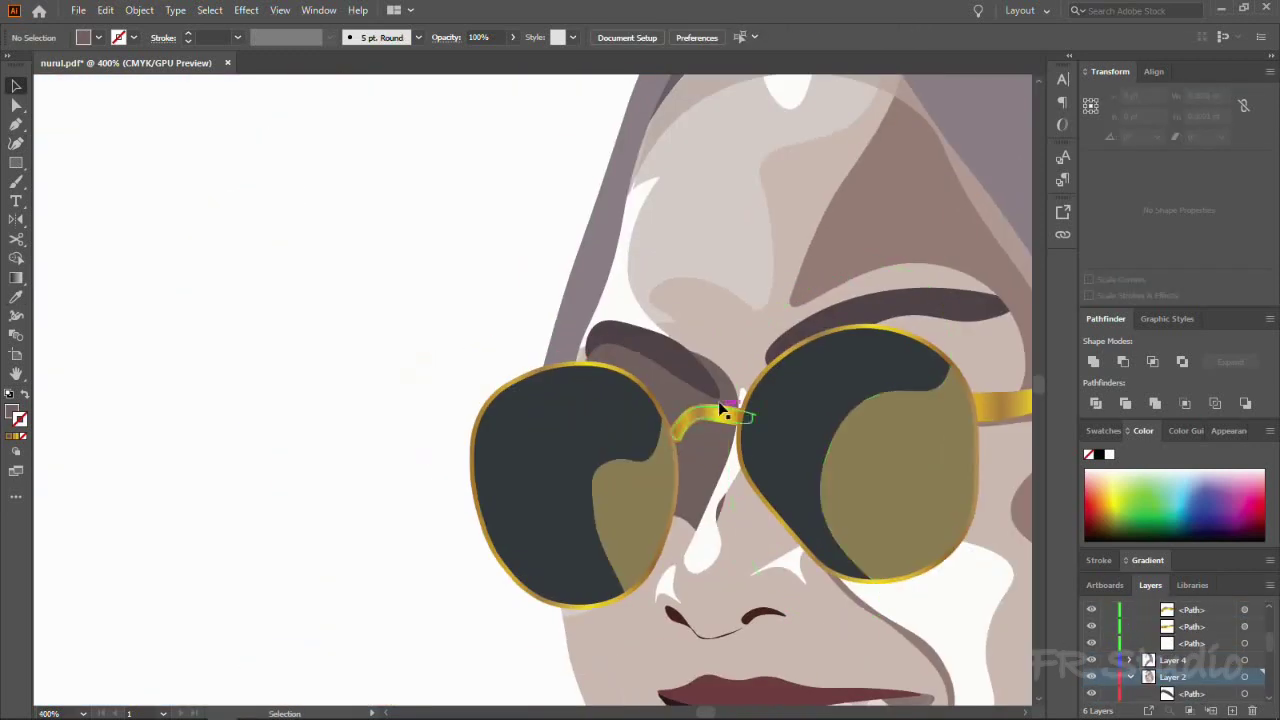
Step: Extend the red path on the sunglasses with new points along the temple arm
{"action": "key", "text": "shift+grave"}
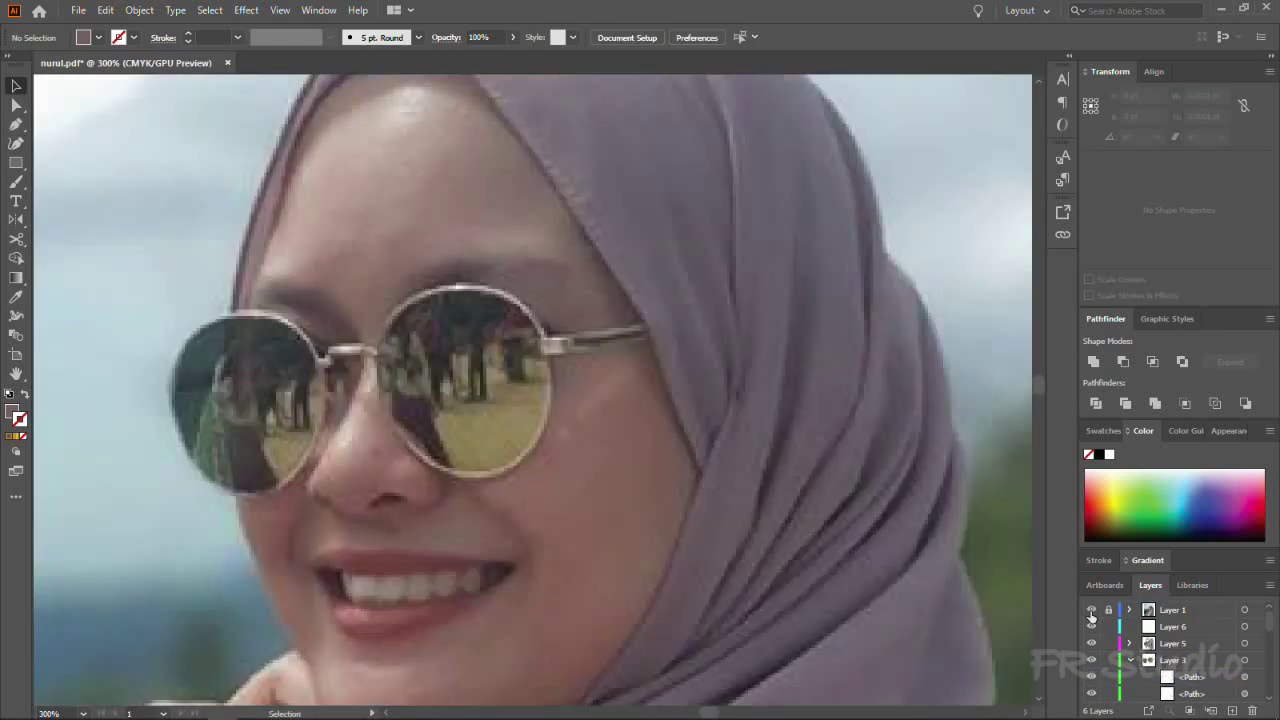
{"action": "key", "text": "shift+grave"}
{"action": "left_click", "coordinate": [511, 281]}
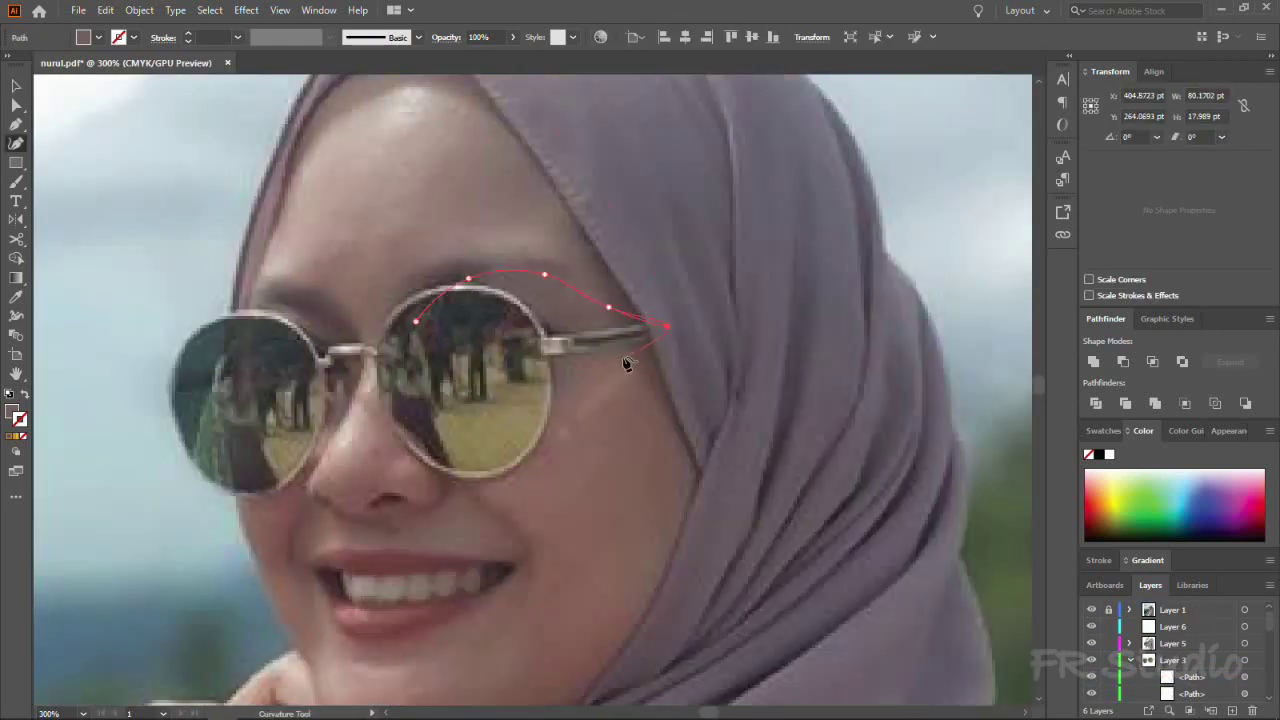
{"action": "left_click", "coordinate": [638, 331]}
{"action": "left_click", "coordinate": [597, 383]}
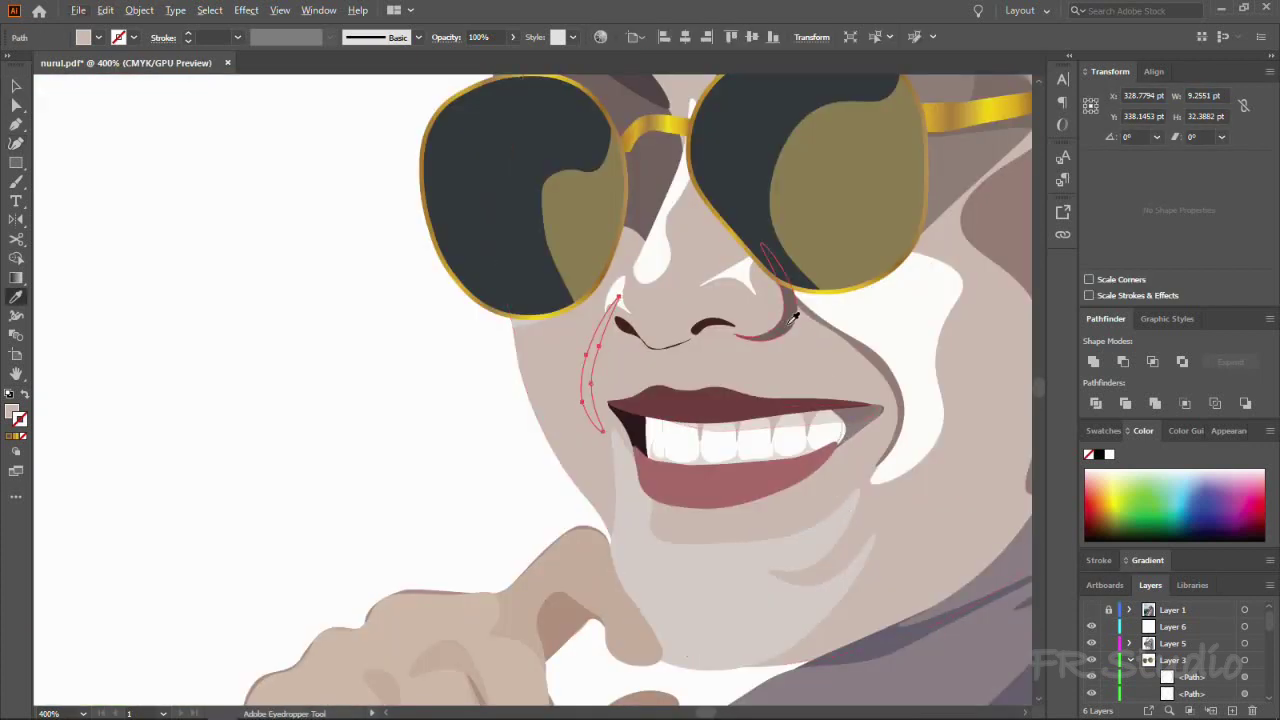
{"action": "scroll", "coordinate": [610, 290], "scroll_direction": "down", "scroll_amount": 1}
{"action": "scroll", "coordinate": [610, 290], "scroll_direction": "up", "scroll_amount": 3}
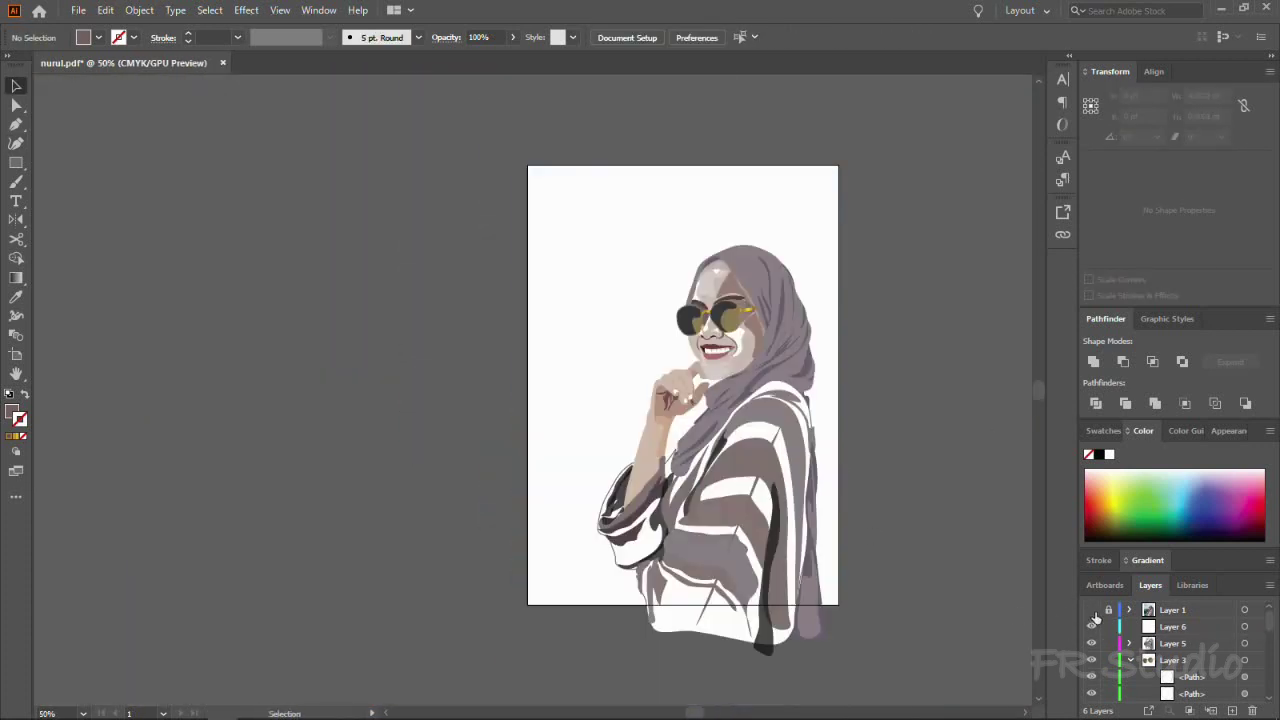
Step: Toggle the reference photo to compare it with the artwork, leaving it hidden
{"action": "left_click", "coordinate": [1091, 610]}
{"action": "left_click", "coordinate": [1091, 610]}
{"action": "left_click", "coordinate": [1091, 610]}
{"action": "left_click", "coordinate": [1091, 610]}
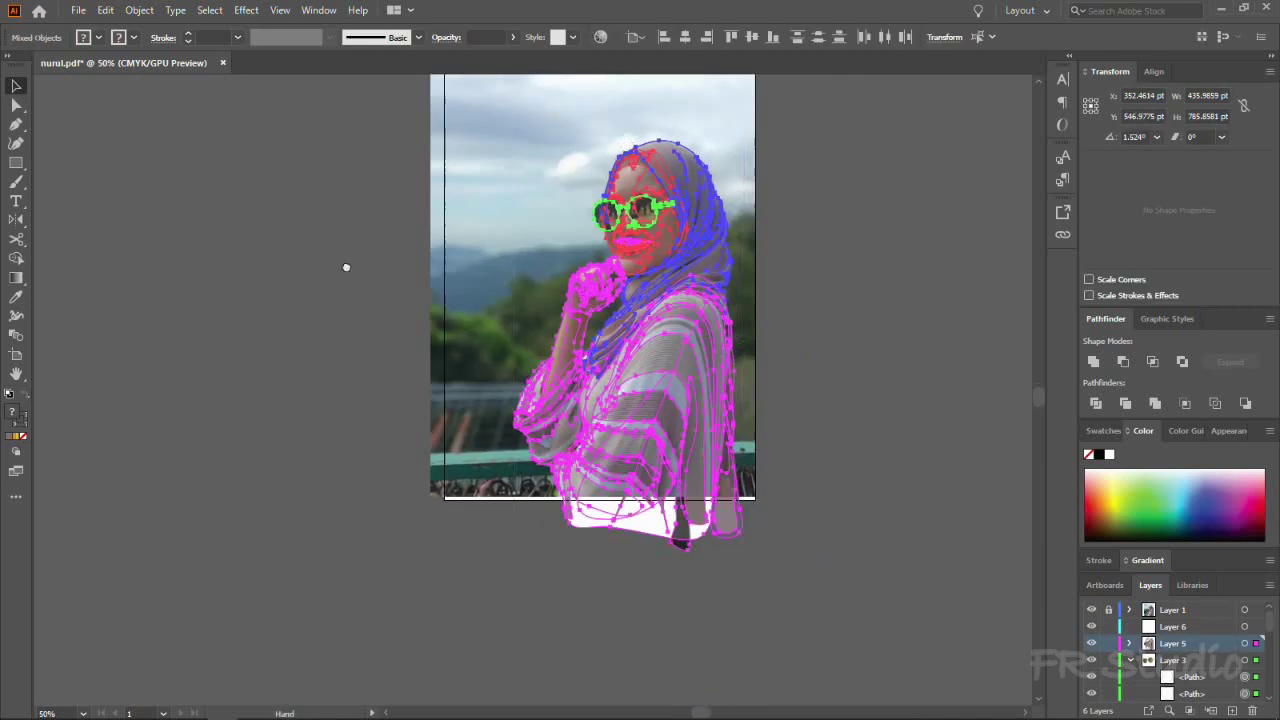
{"action": "left_click", "coordinate": [1091, 610]}
Step: Draw a trial square over the illustration, then undo it
{"action": "key", "text": "m"}
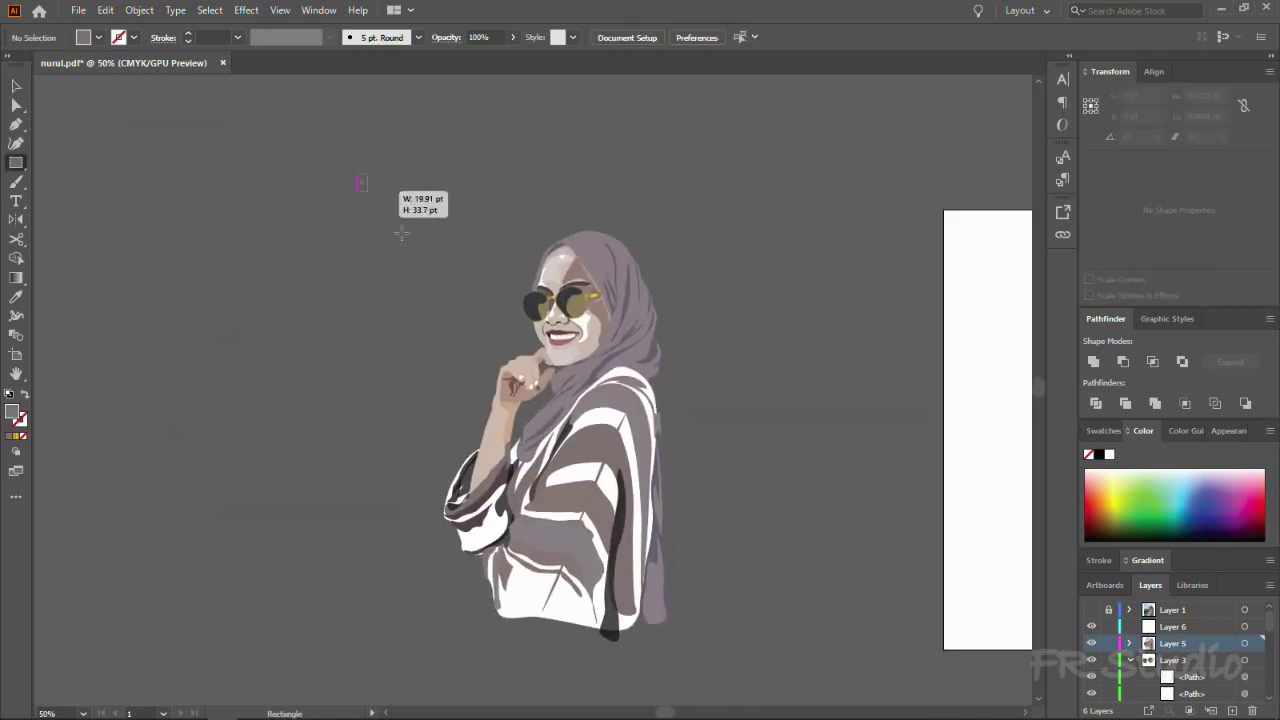
{"action": "left_click_drag", "start_coordinate": [610, 630], "coordinate": [610, 630]}
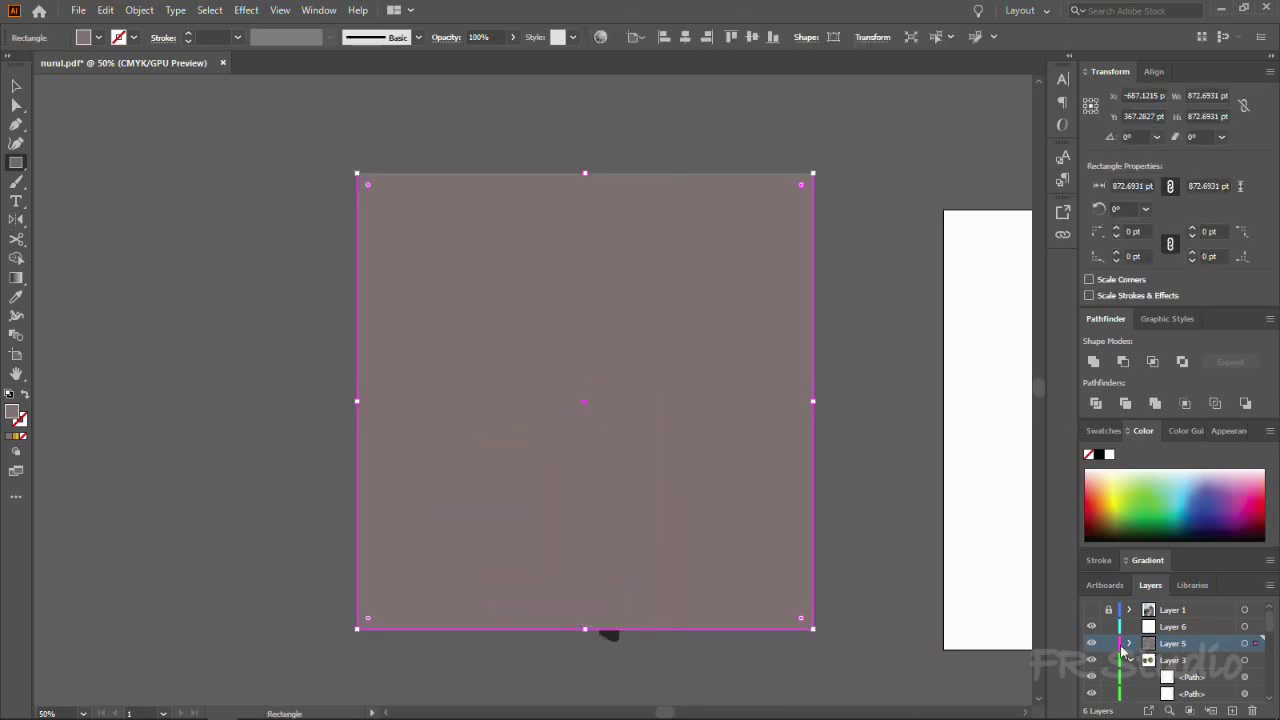
{"action": "left_click", "coordinate": [880, 592]}
{"action": "left_click", "coordinate": [674, 394]}
{"action": "key", "text": "ctrl+z"}
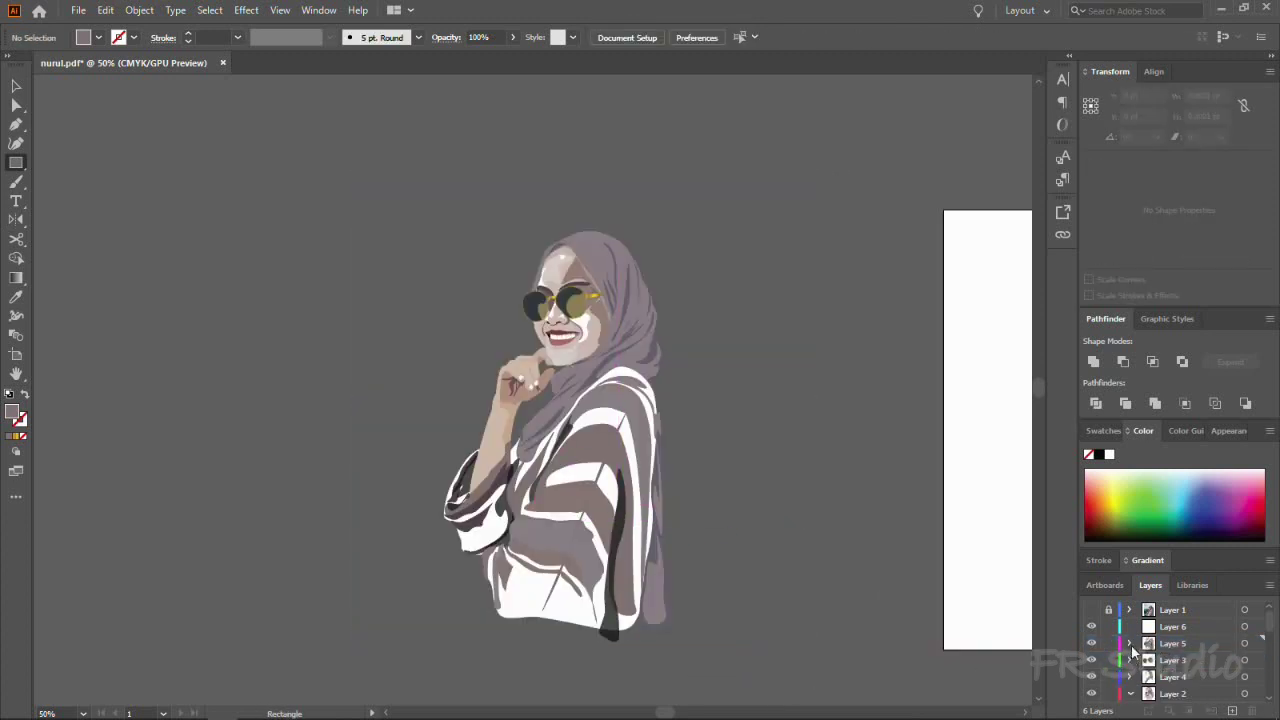
Step: Add a background layer with a large square filled dark brownish-grey #4F4243
{"action": "left_click", "coordinate": [1232, 710]}
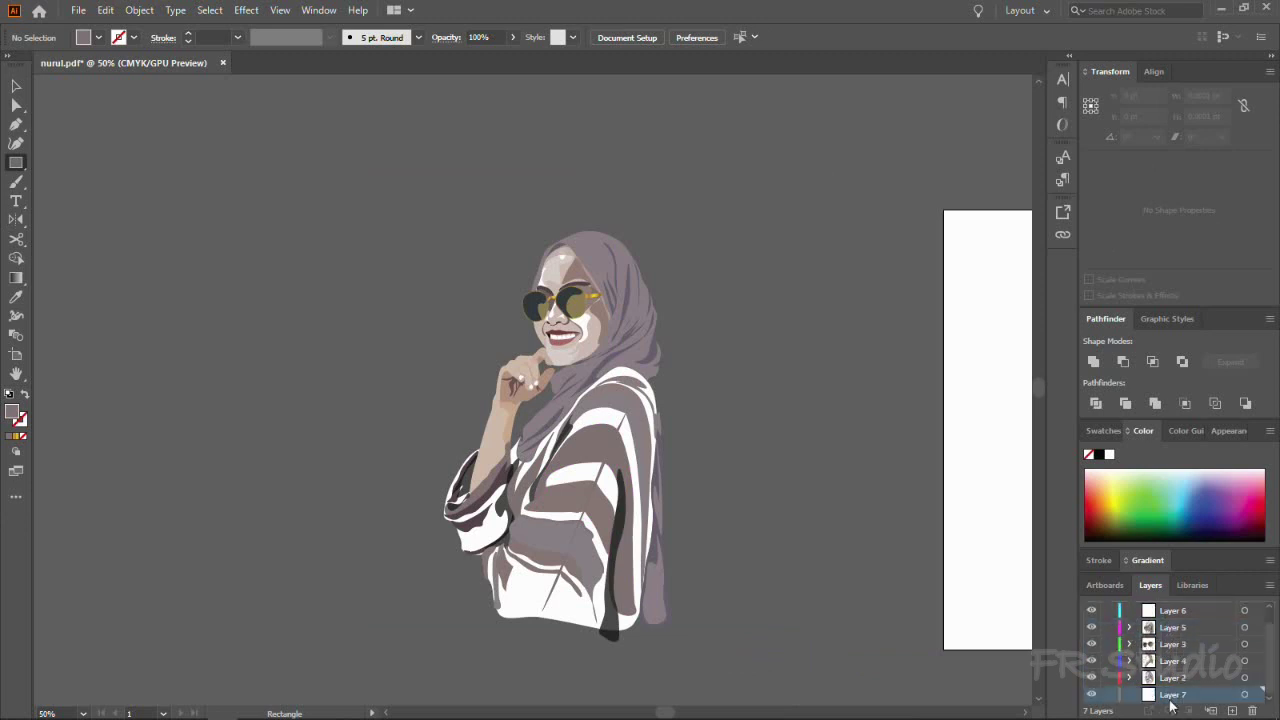
{"action": "left_click_drag", "start_coordinate": [333, 157], "coordinate": [826, 649]}
{"action": "type", "text": "v6d5d5f"}
{"action": "left_click", "coordinate": [1172, 183]}
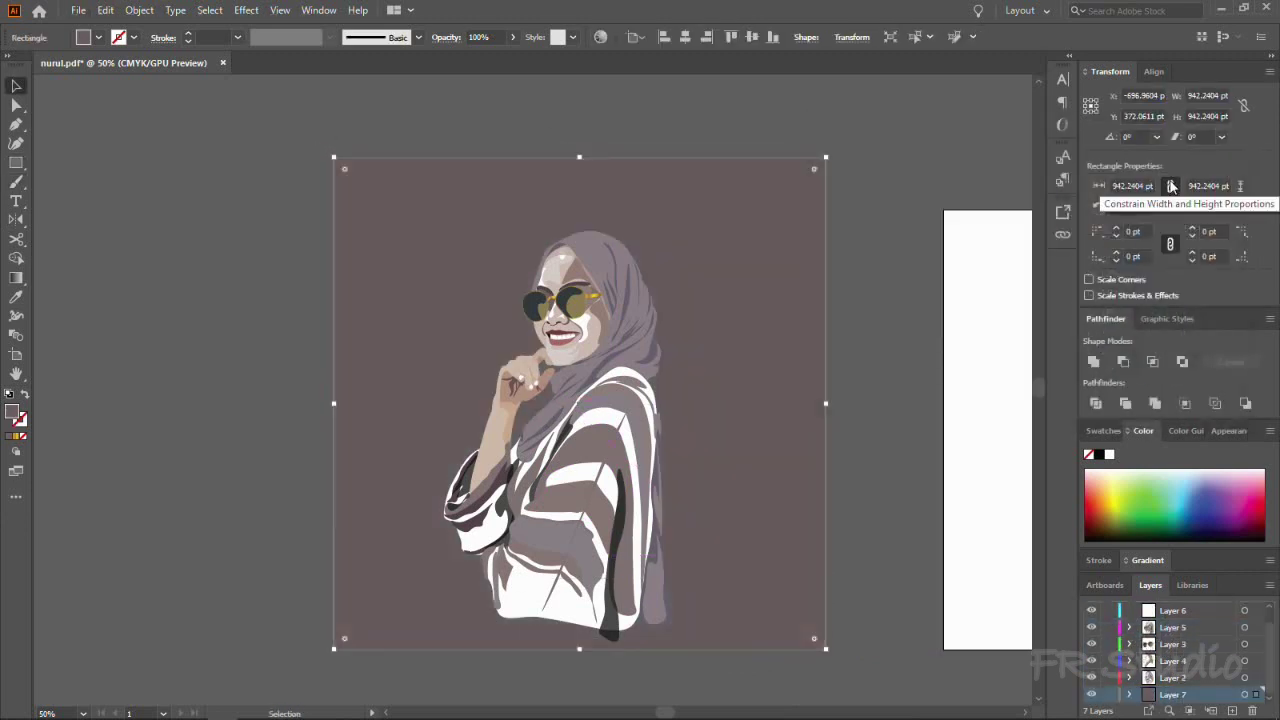
{"action": "double_click", "coordinate": [15, 418]}
{"action": "left_click", "coordinate": [1165, 183]}
{"action": "double_click", "coordinate": [15, 418]}
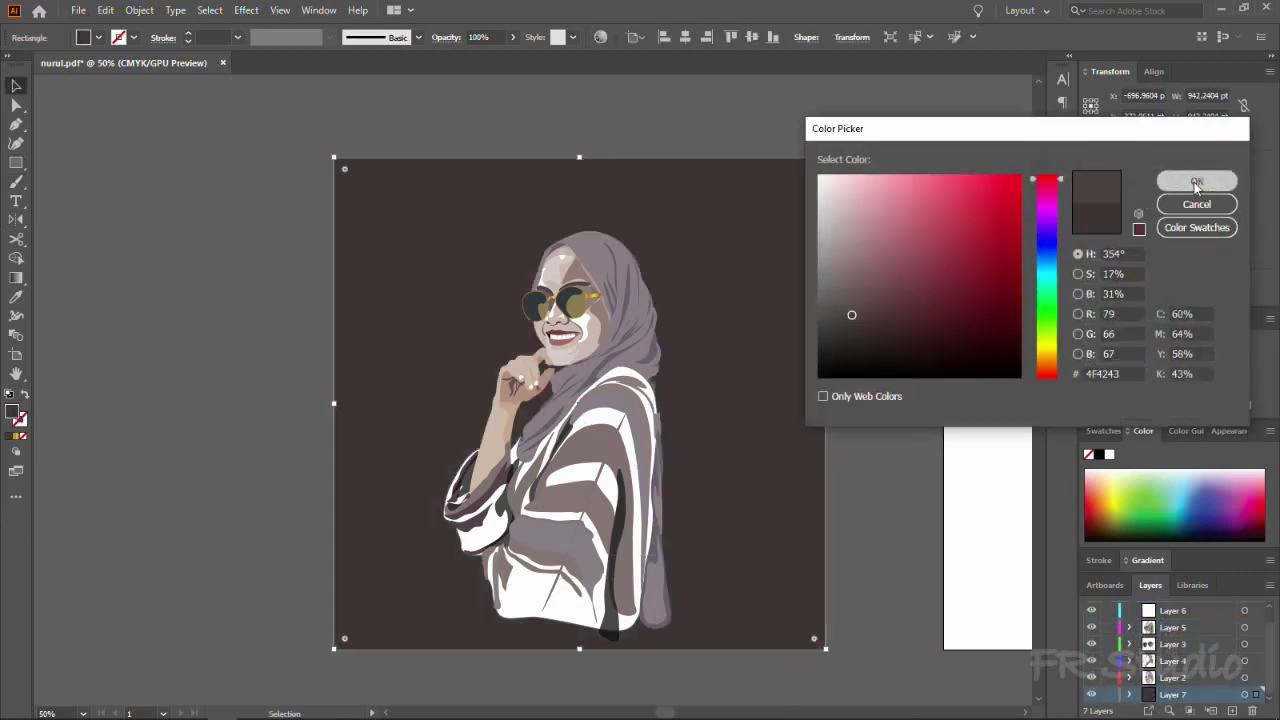
{"action": "left_click", "coordinate": [1165, 183]}
{"action": "key", "text": "ctrl+shift+a"}
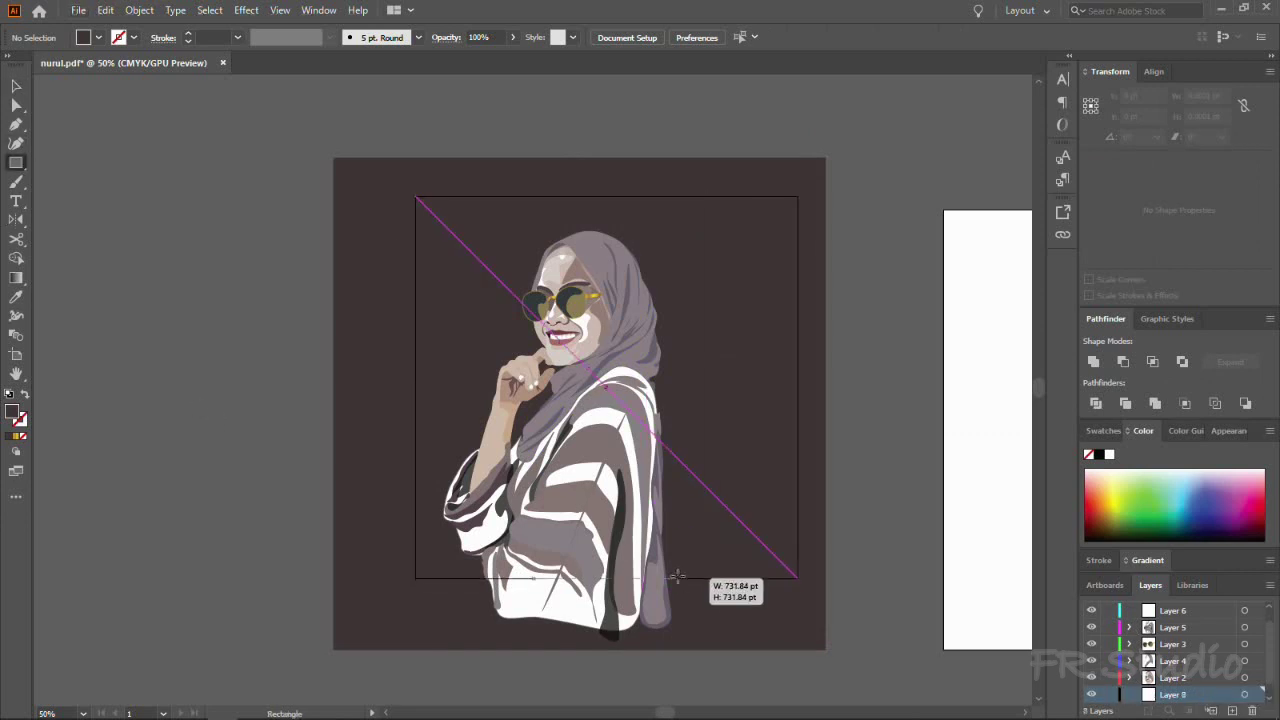
Step: Clip the artwork to a square frame on Layer 8, moved to the top
{"action": "left_click_drag", "start_coordinate": [797, 577], "coordinate": [803, 584]}
{"action": "left_click_drag", "start_coordinate": [1172, 694], "coordinate": [1172, 610]}
{"action": "right_click", "coordinate": [684, 528]}
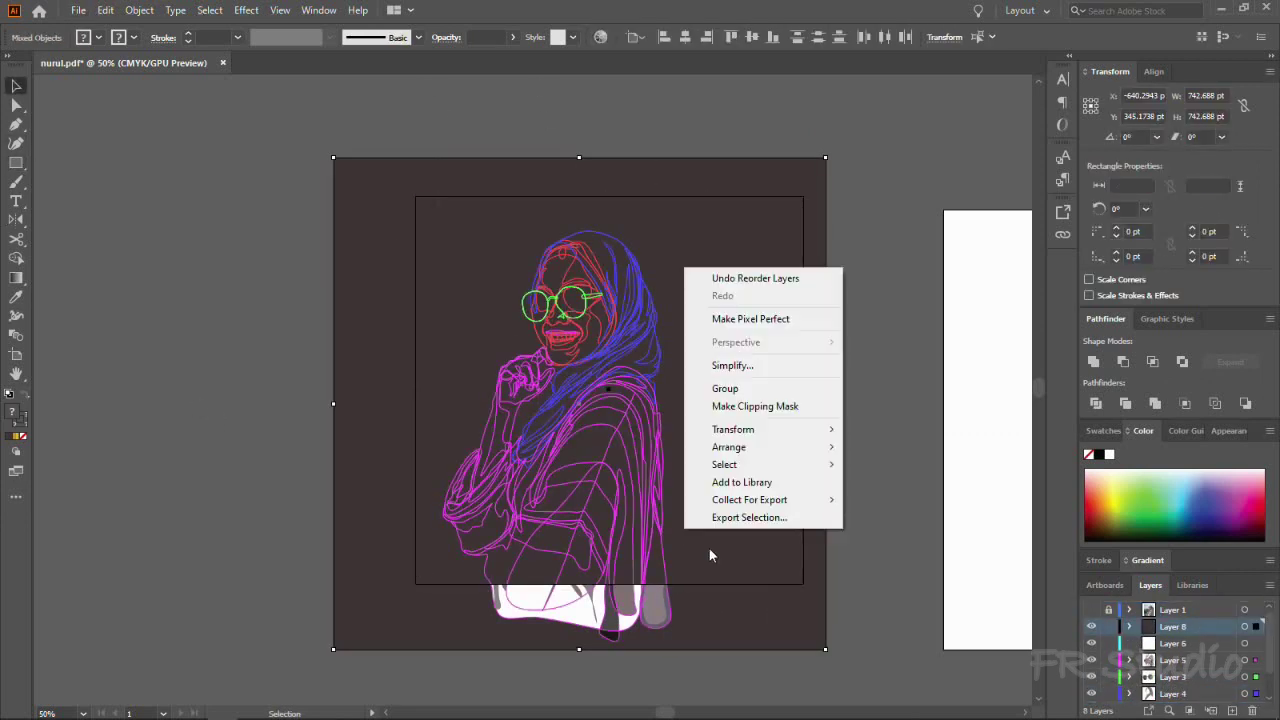
{"action": "key", "text": "Escape"}
{"action": "key", "text": "ctrl+y"}
{"action": "key", "text": "ctrl+z"}
{"action": "scroll", "coordinate": [874, 373], "scroll_direction": "right", "scroll_amount": 2}
Step: Add a new layer with a text box reading 'Nurul'
{"action": "key", "text": "ctrl+shift+a"}
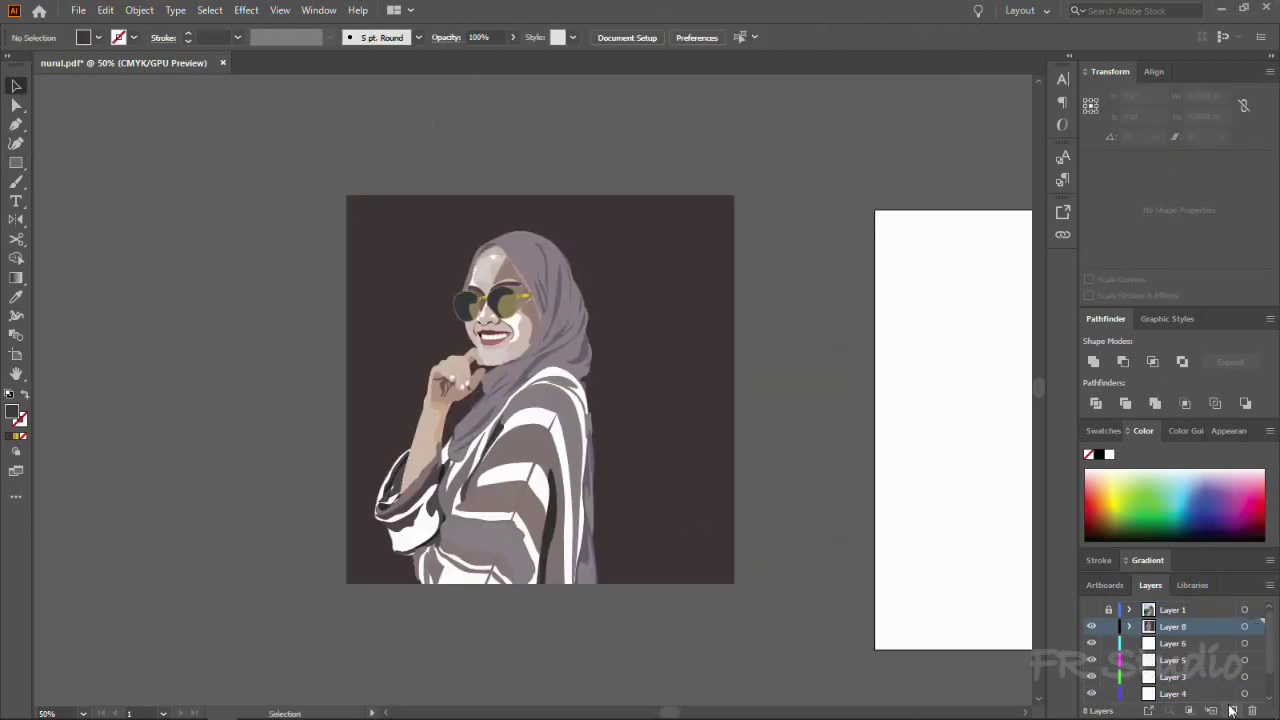
{"action": "left_click", "coordinate": [1232, 710]}
{"action": "mouse_move", "coordinate": [300, 361]}
{"action": "left_mouse_down"}
{"action": "mouse_move", "coordinate": [217, 514]}
{"action": "mouse_move", "coordinate": [483, 171]}
{"action": "left_mouse_up"}
{"action": "type", "text": "Nurul"}
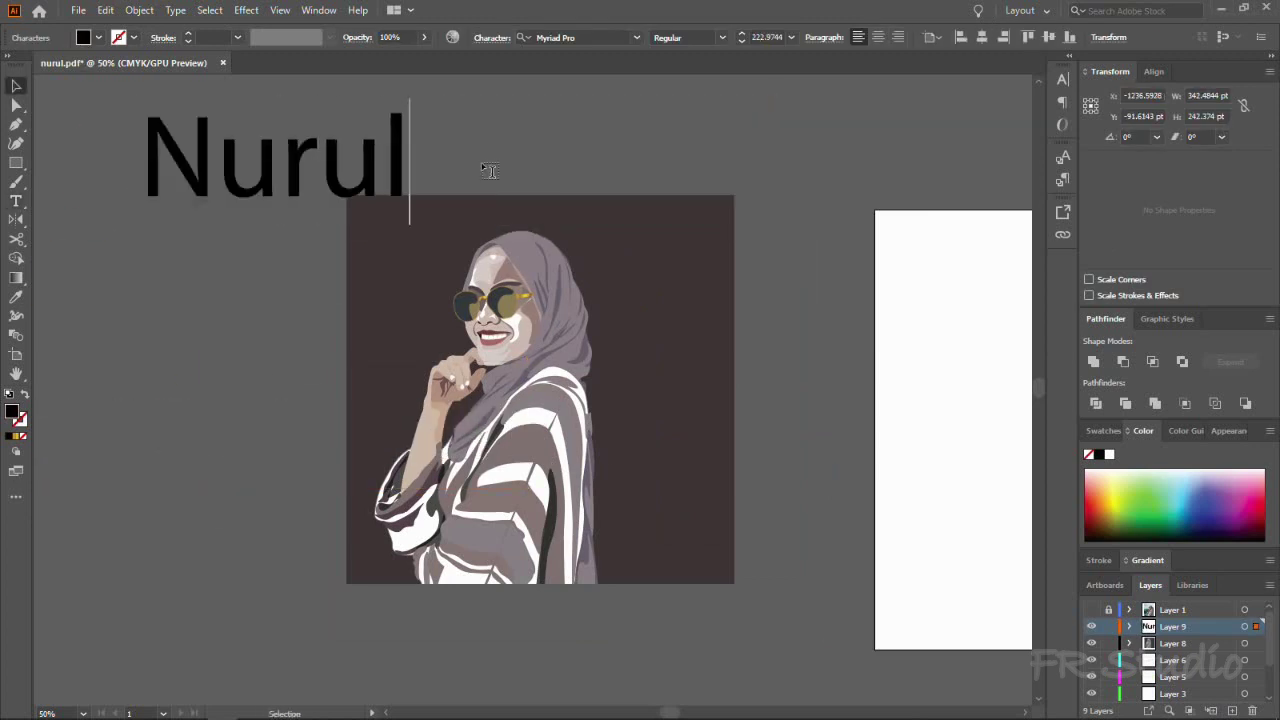
{"action": "key", "text": "Escape"}
Step: Give the signature a script font, then place it beside the hijab and scale it down
{"action": "left_click", "coordinate": [636, 37]}
{"action": "scroll", "coordinate": [851, 386], "scroll_direction": "down", "scroll_amount": 3}
{"action": "left_click", "coordinate": [852, 386]}
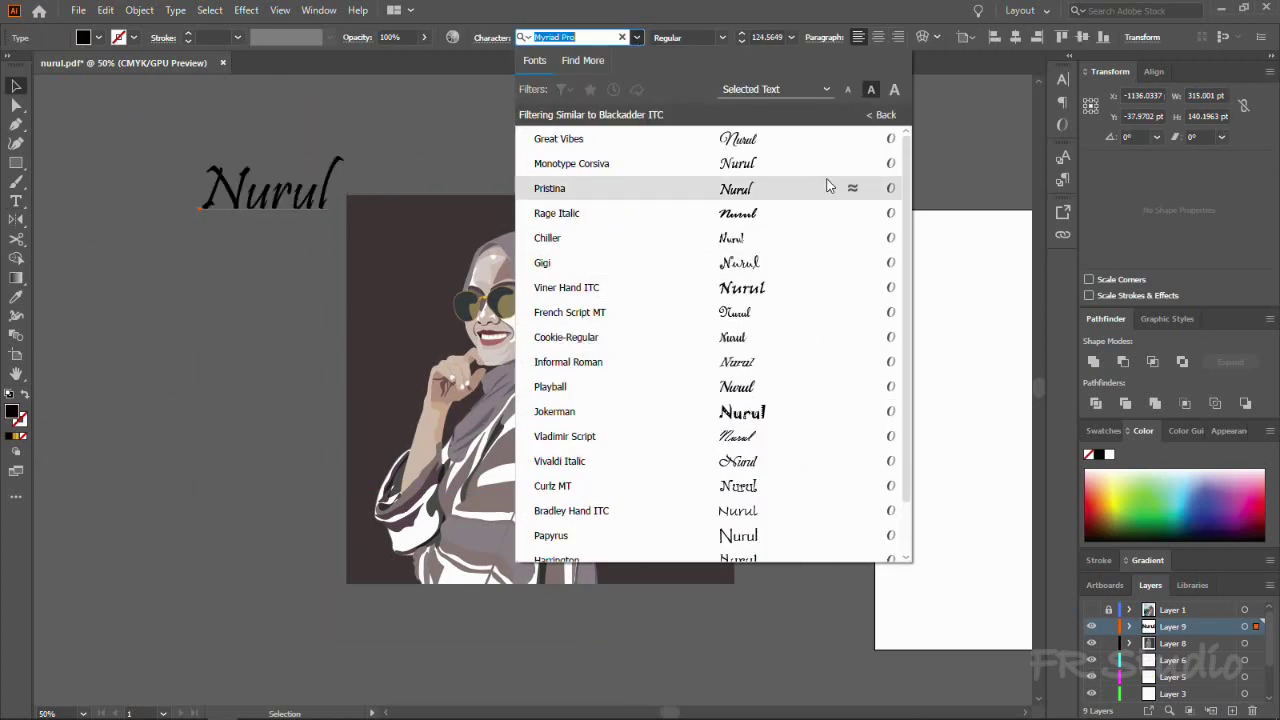
{"action": "left_click", "coordinate": [740, 461]}
{"action": "left_click_drag", "start_coordinate": [275, 185], "coordinate": [655, 345]}
{"action": "left_click_drag", "start_coordinate": [749, 383], "coordinate": [706, 384]}
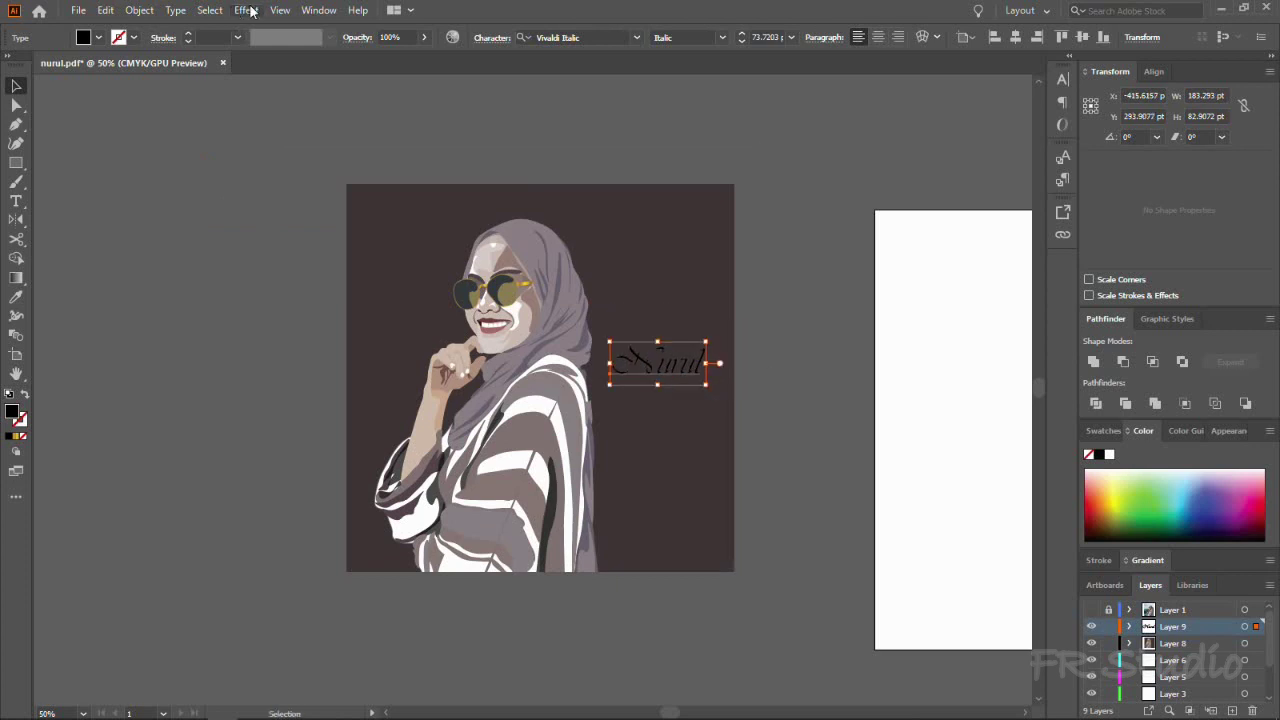
Step: Apply an Effect > Stylize > Drop Shadow to the signature
{"action": "left_click", "coordinate": [250, 10]}
{"action": "left_click", "coordinate": [470, 218]}
{"action": "left_click", "coordinate": [763, 382]}
{"action": "key", "text": "ctrl+="}
{"action": "left_click", "coordinate": [301, 101]}
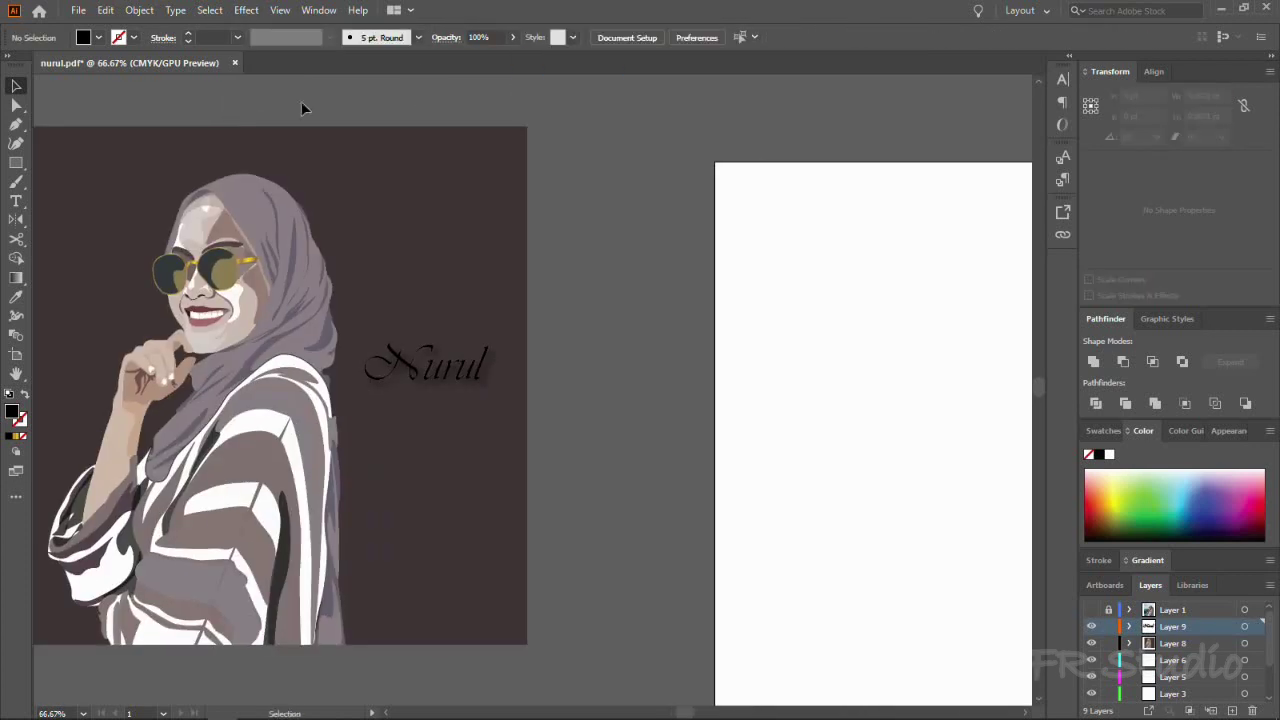
Step: Change the signature font to Brush Script MT Italic
{"action": "left_click", "coordinate": [425, 365]}
{"action": "left_click", "coordinate": [636, 37]}
{"action": "scroll", "coordinate": [735, 500], "scroll_direction": "down", "scroll_amount": 2}
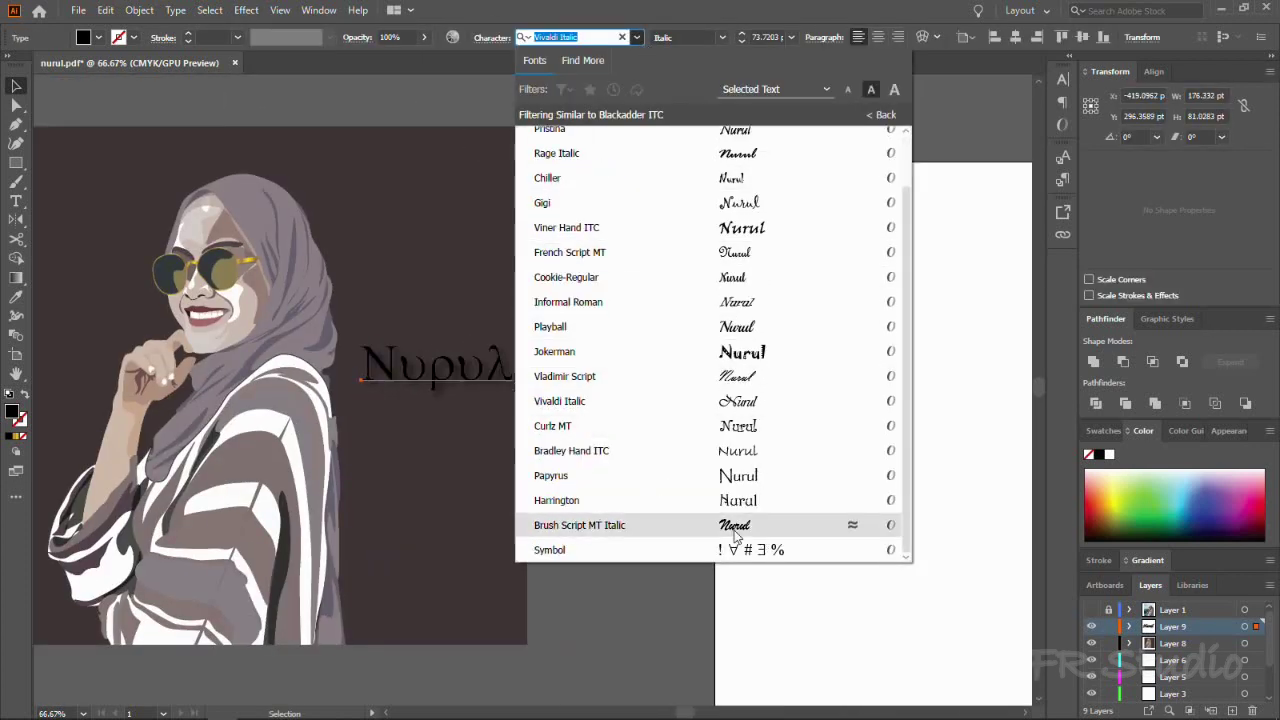
{"action": "left_click", "coordinate": [735, 525]}
{"action": "key", "text": "ctrl+minus"}
Step: Fit the artboard to the artwork and save the illustration
{"action": "key", "text": "ctrl+shift+a"}
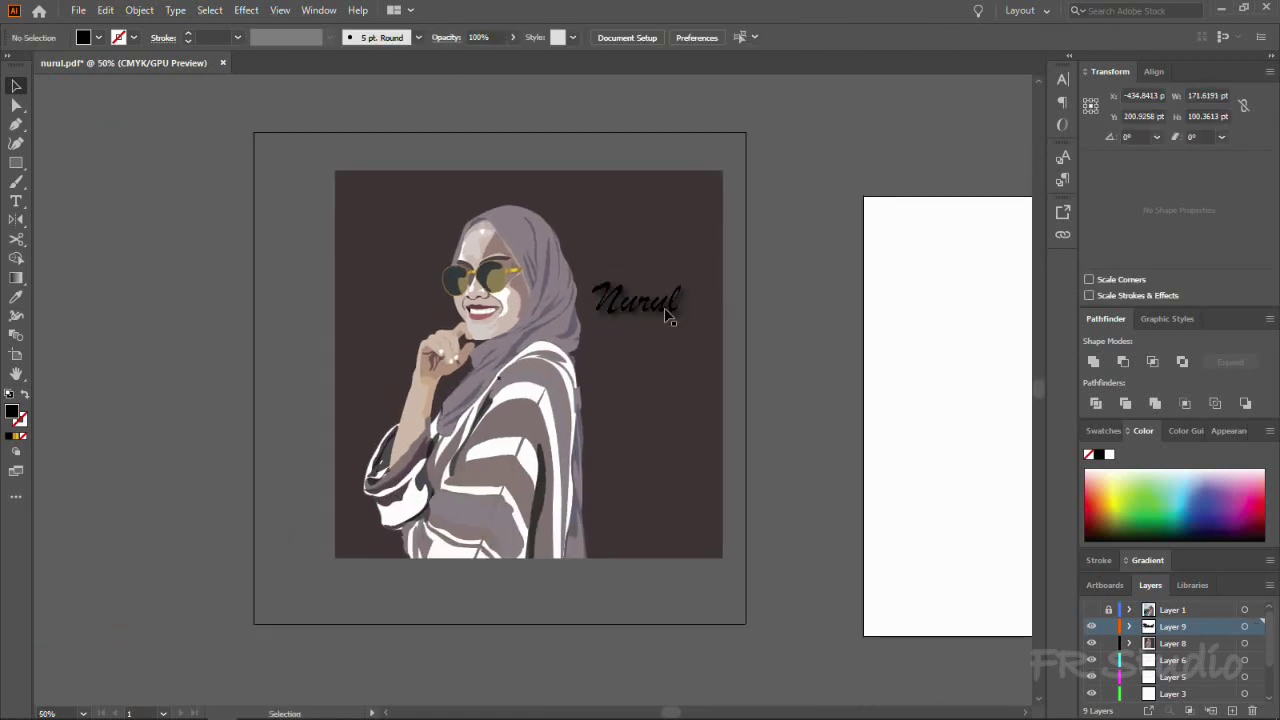
{"action": "key", "text": "shift+o"}
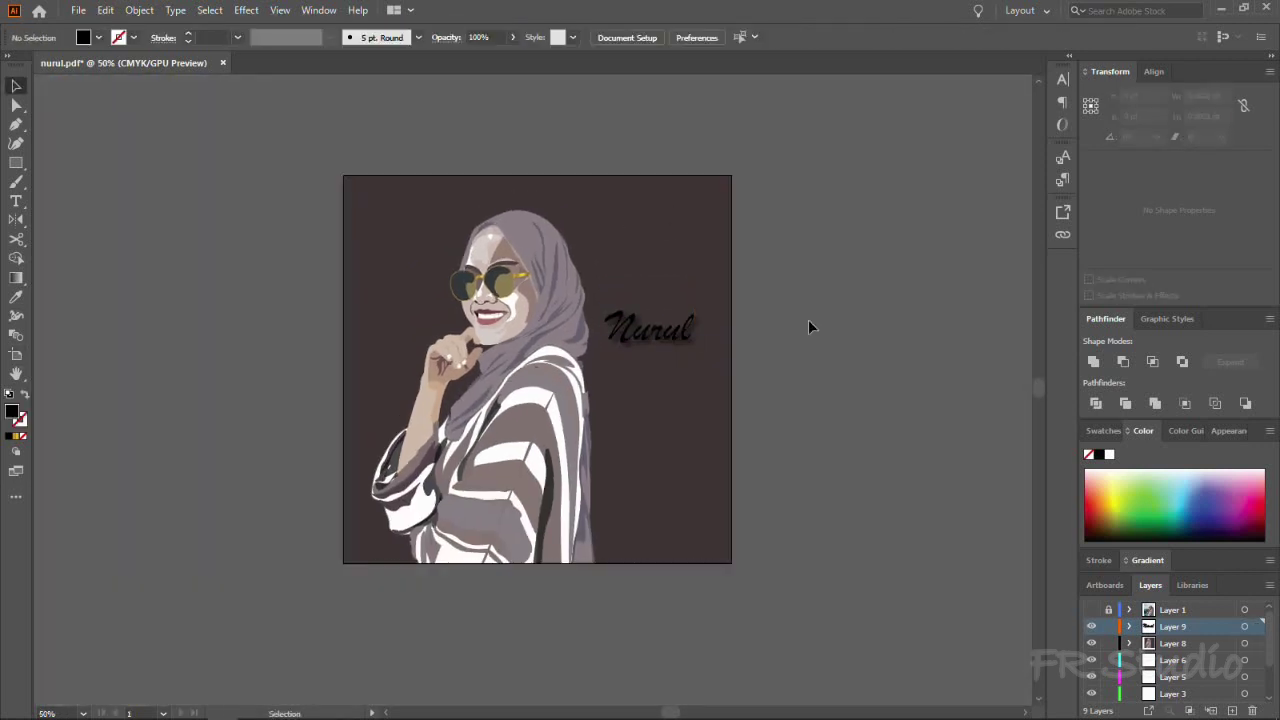
{"action": "left_click", "coordinate": [78, 10]}
{"action": "left_click", "coordinate": [90, 140]}
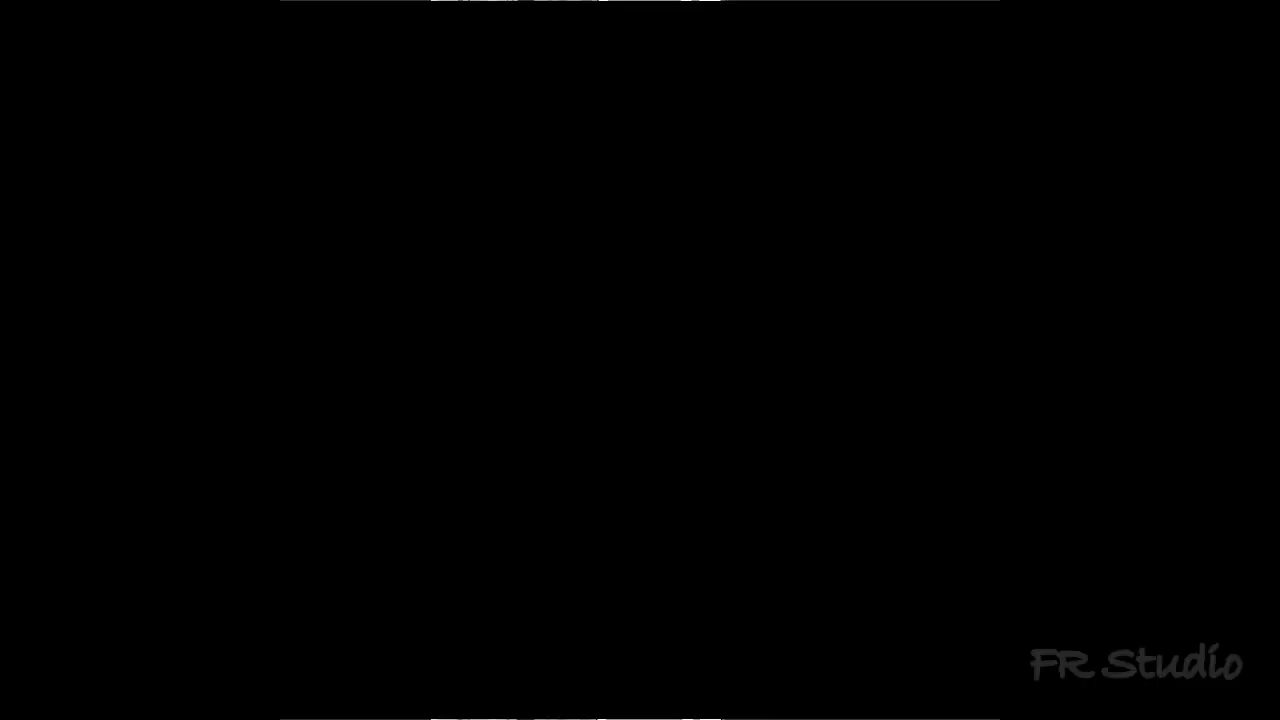